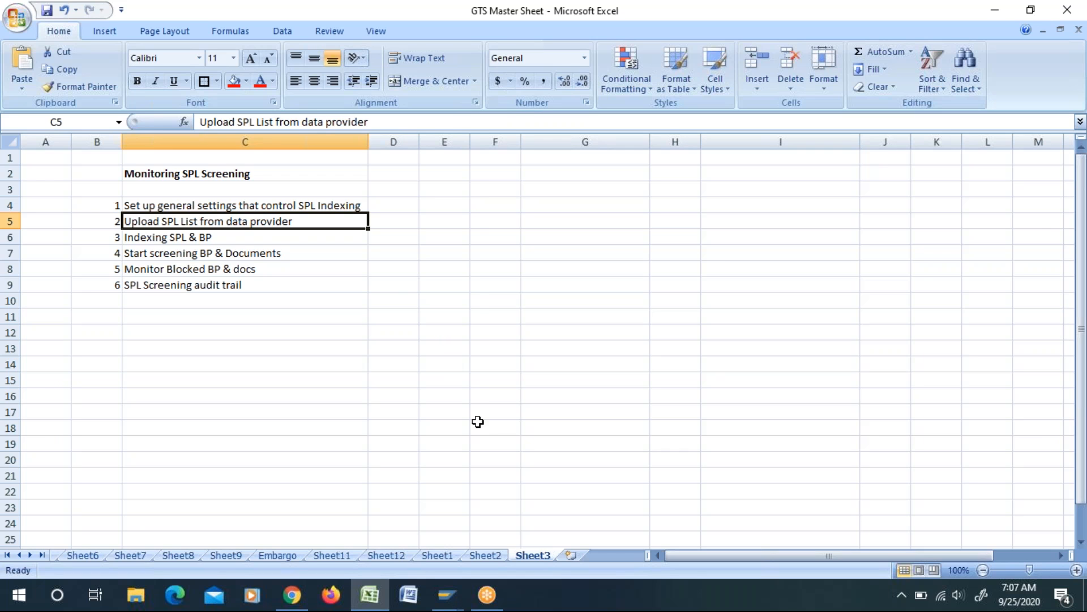
pyautogui.click(212, 207)
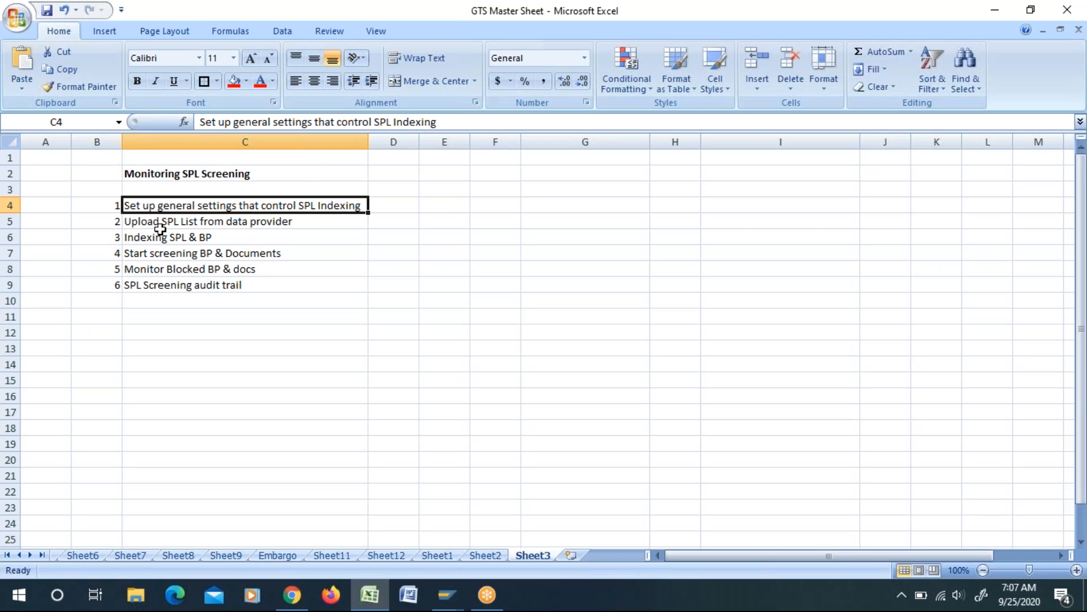
pyautogui.click(184, 225)
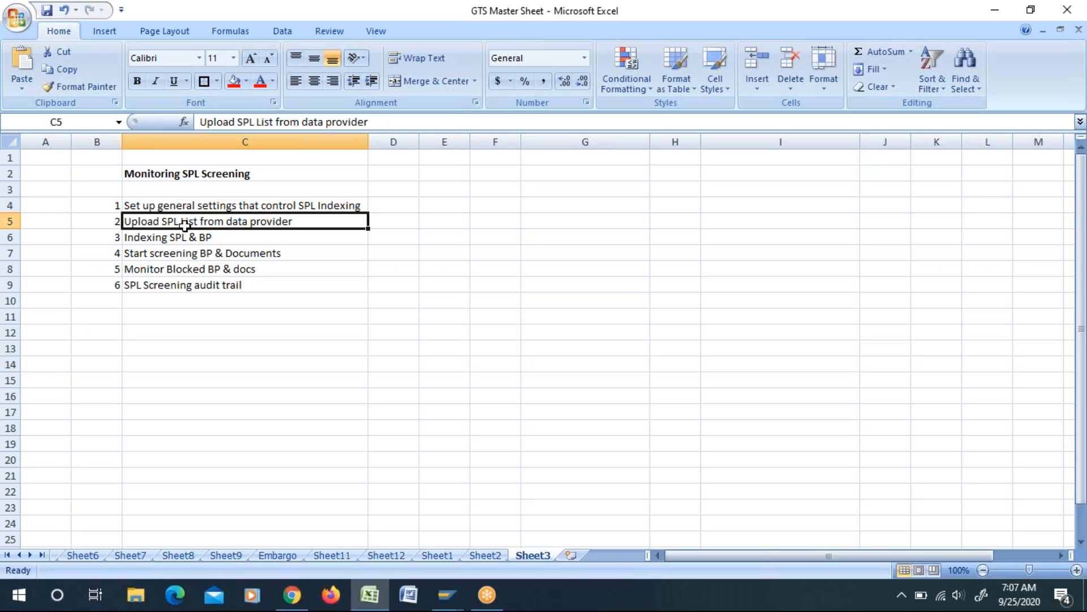
# Step: Switch to SAP Easy Access and, through the SAP GTS Area Menu, open the master data functions of Sanctioned Party List Screening
pyautogui.click(447, 594)
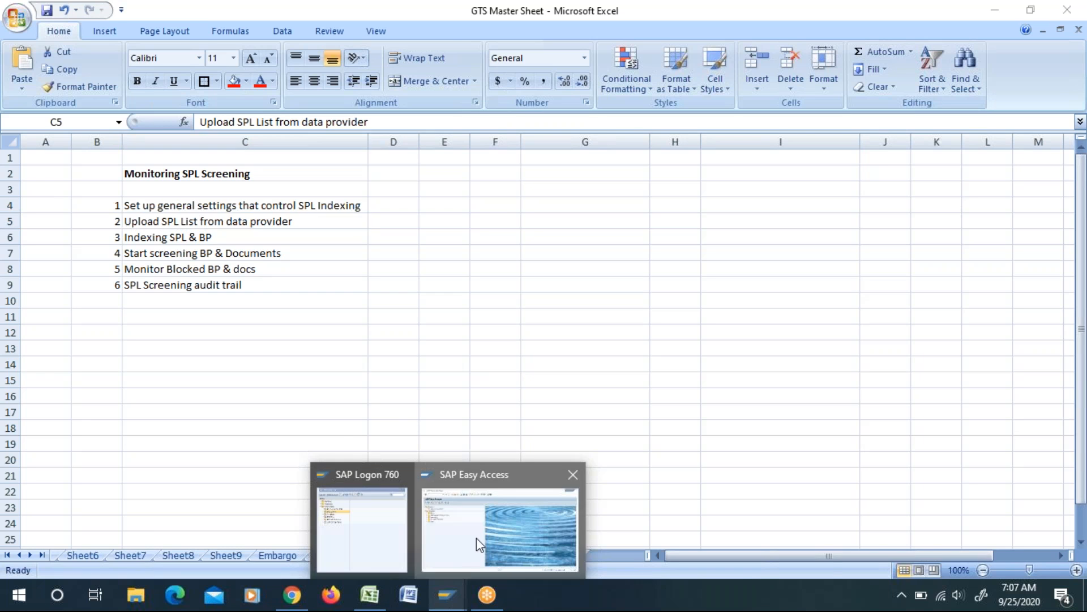
pyautogui.click(479, 543)
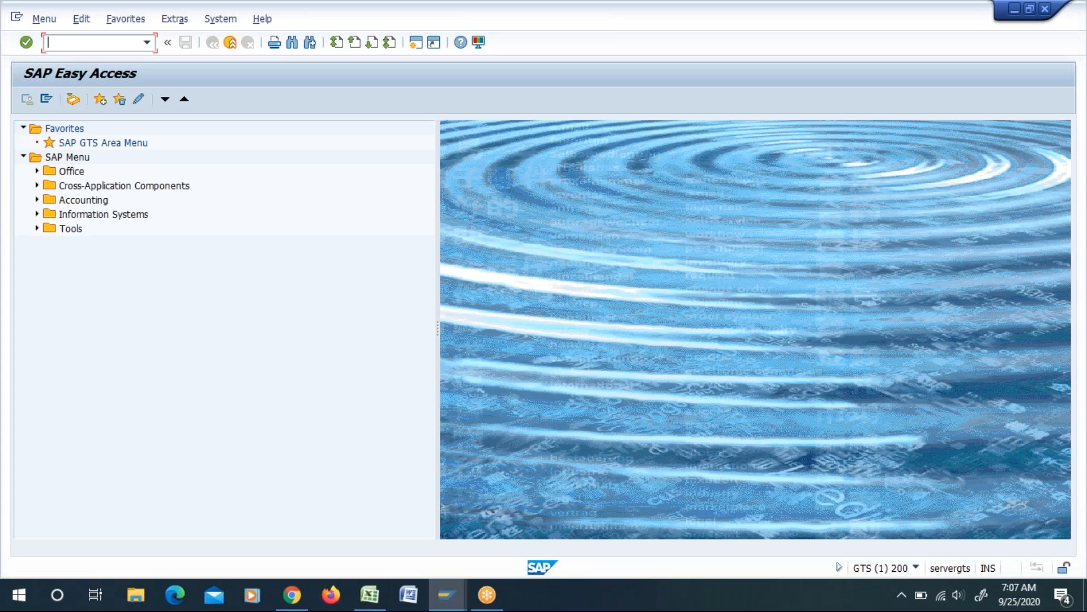
pyautogui.doubleClick(102, 142)
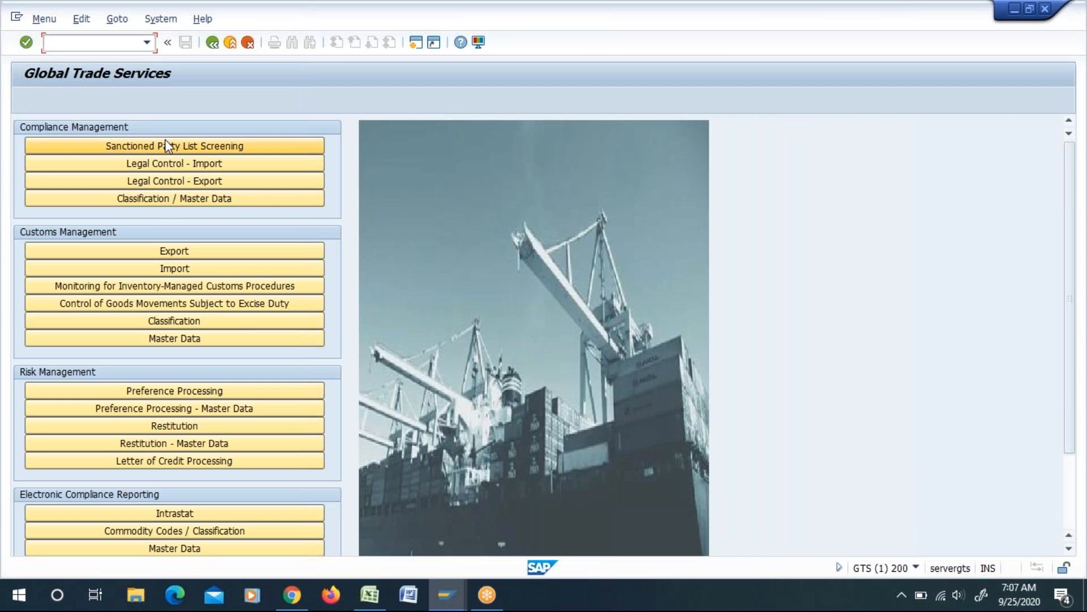
pyautogui.click(171, 144)
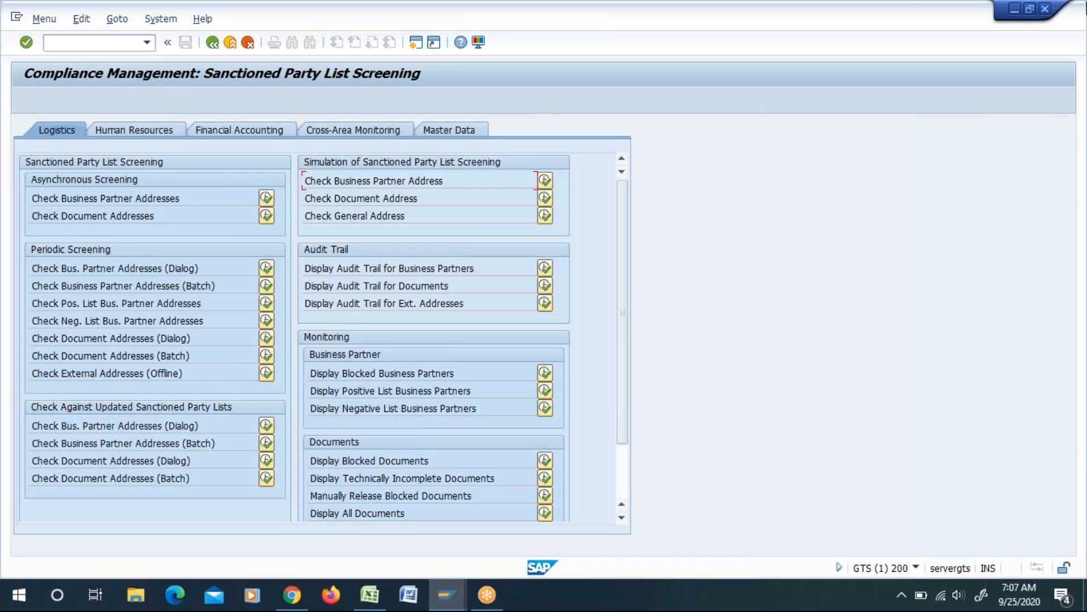
pyautogui.click(448, 133)
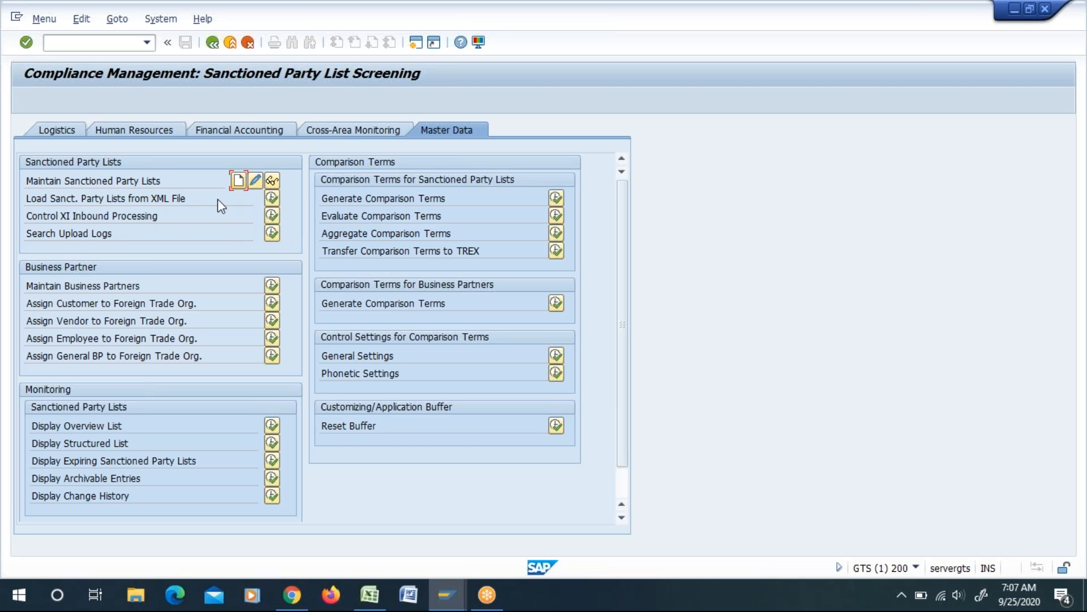
# Step: Examine the selection screen for loading sanctioned party lists from an XML file, including the file paths, and return to the master data functions
pyautogui.moveTo(199, 202); pyautogui.dragTo(11, 199)
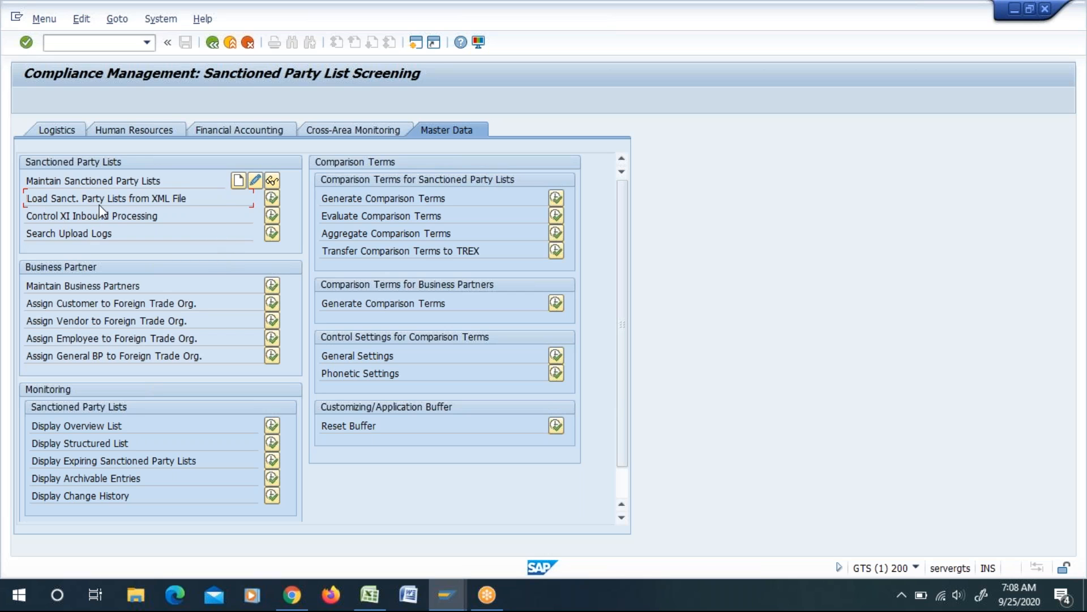
pyautogui.click(272, 197)
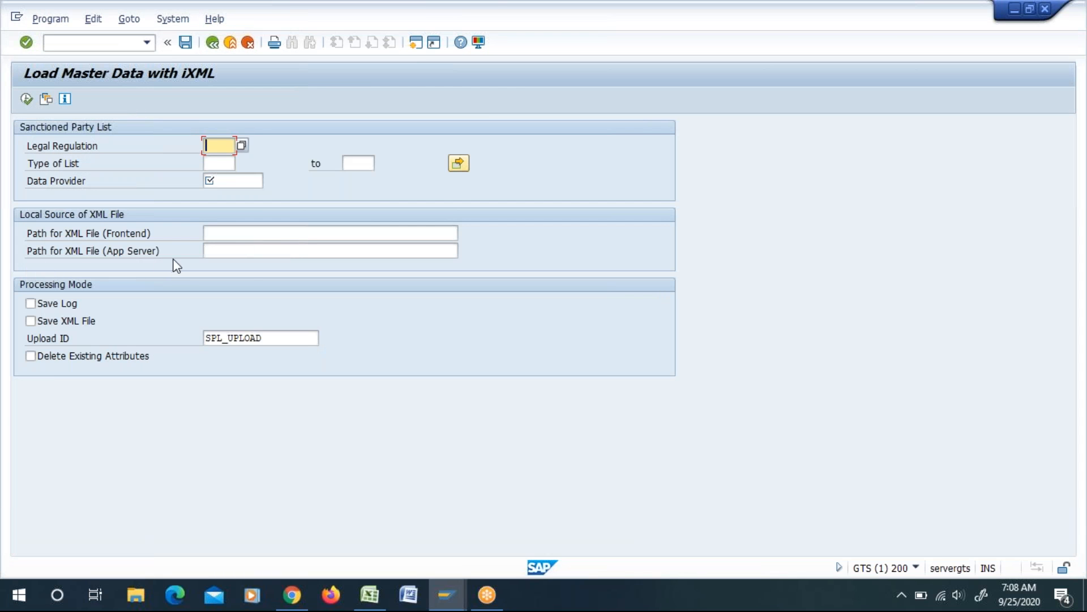
pyautogui.click(234, 251)
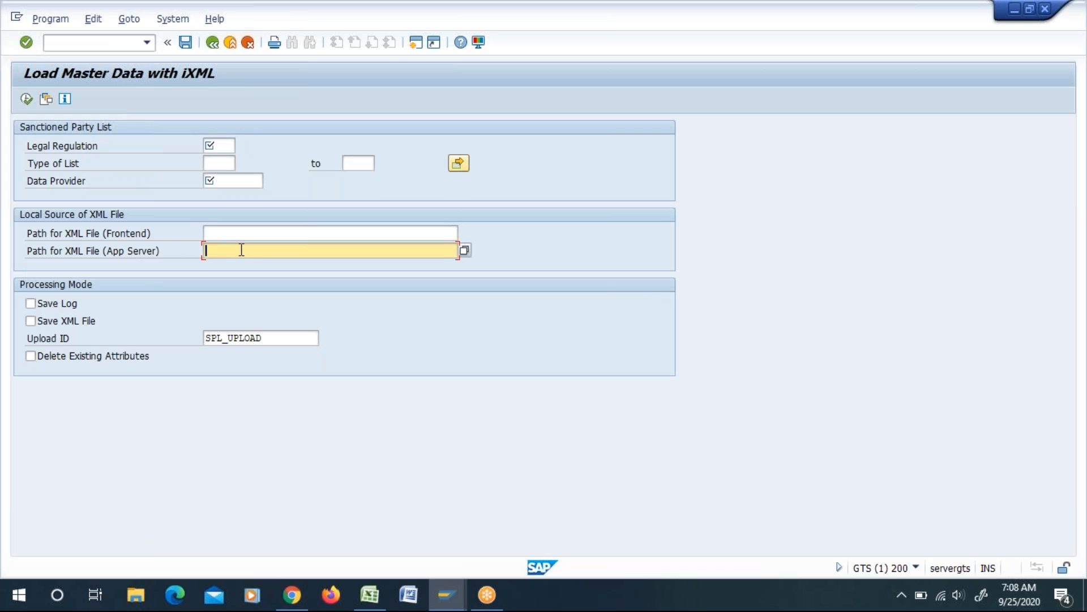
pyautogui.click(215, 48)
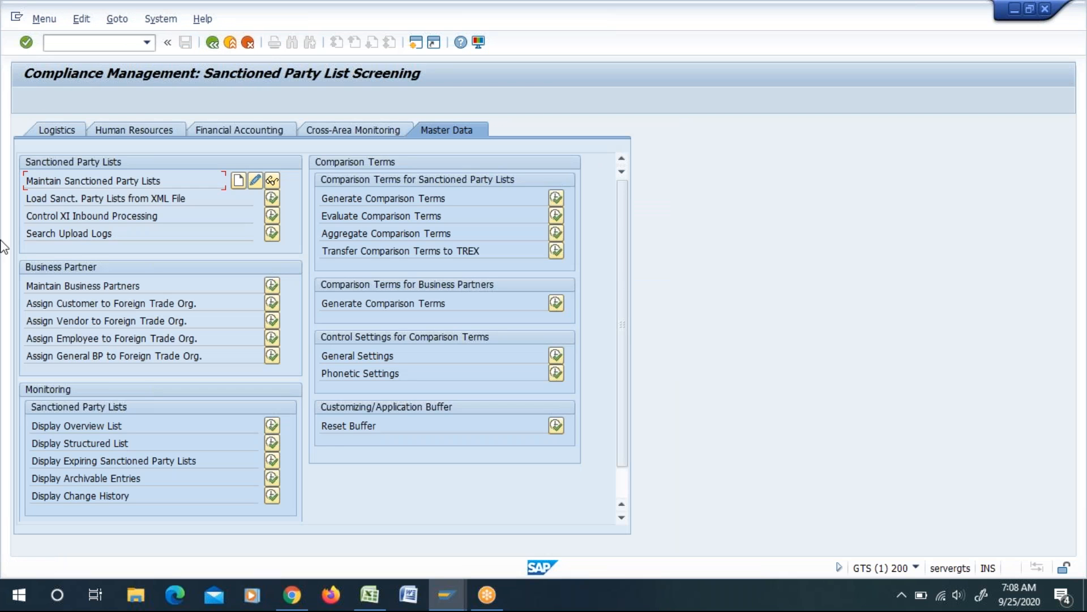
pyautogui.moveTo(27, 185); pyautogui.dragTo(165, 188)
pyautogui.click(171, 188)
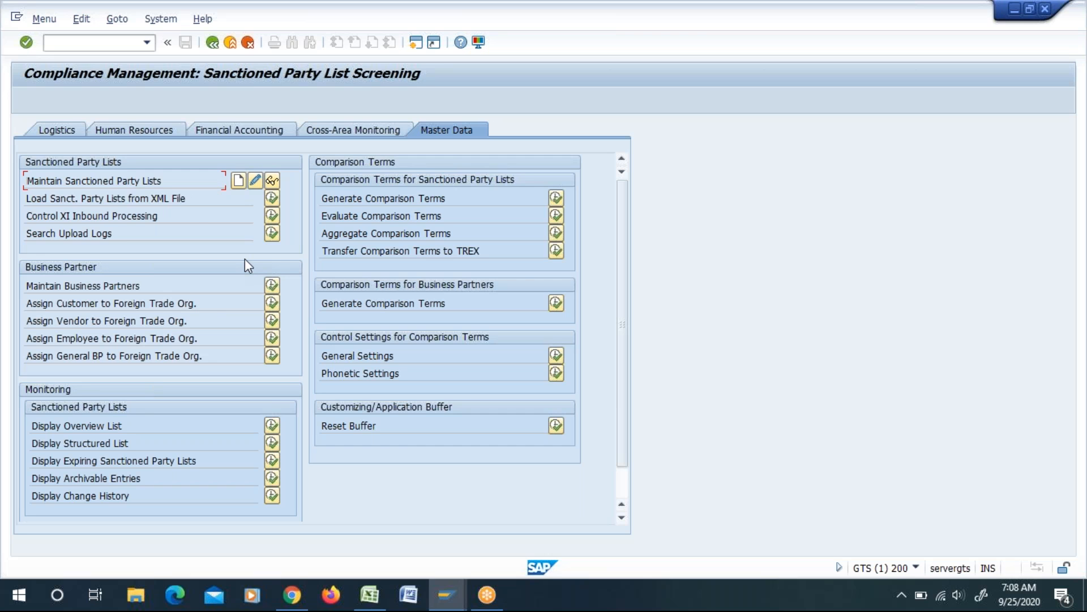
pyautogui.click(199, 199)
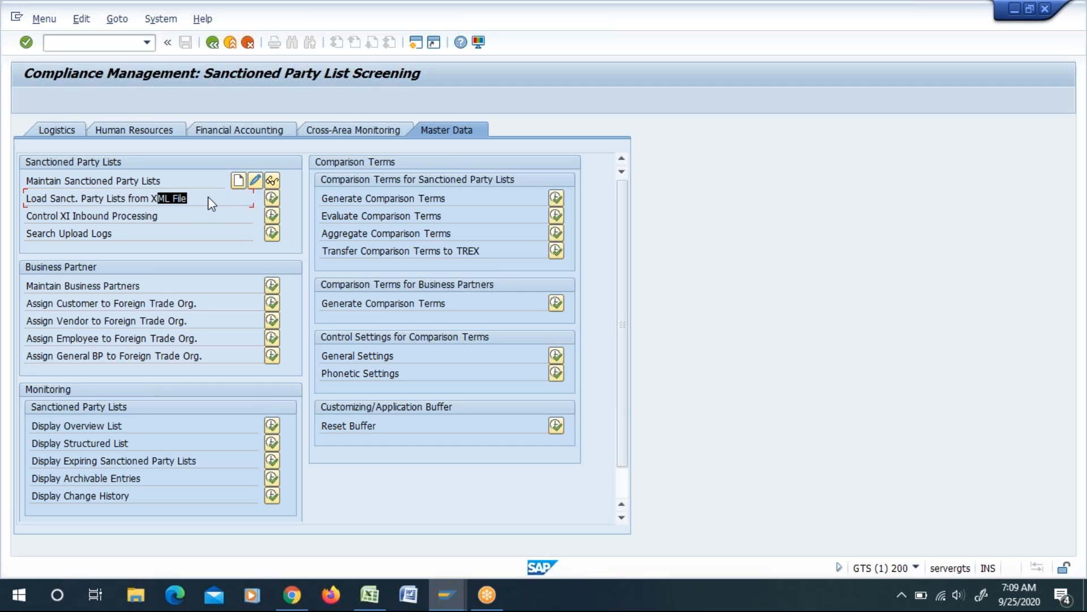
pyautogui.moveTo(208, 196); pyautogui.dragTo(217, 203)
# Step: Start creating a sanctioned party list entry for legal regulation YPLUS and list type L1 (Blocked parties)
pyautogui.click(238, 180)
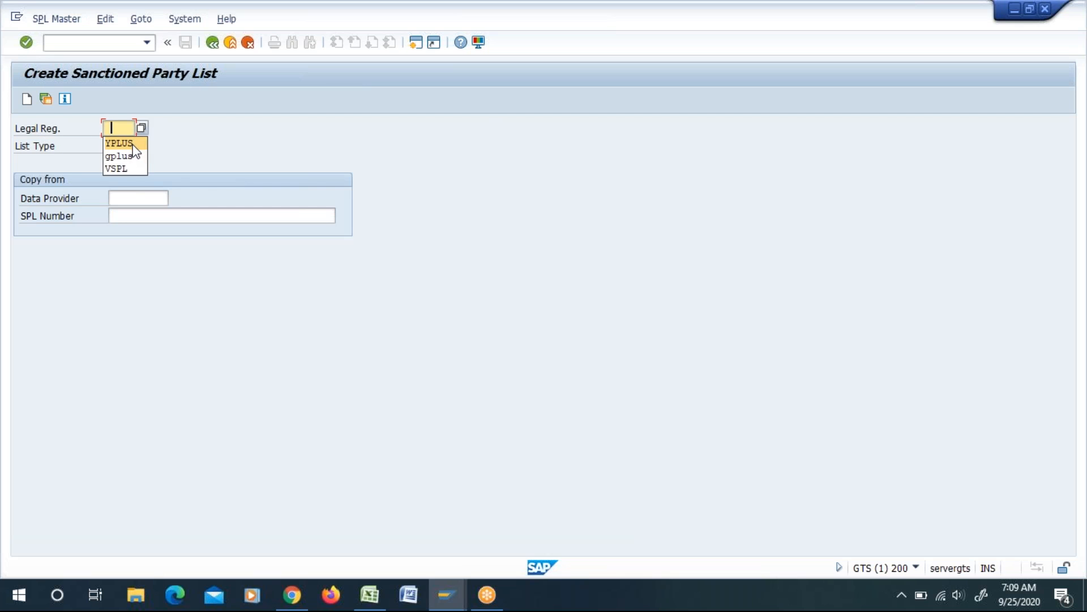
pyautogui.click(132, 144)
pyautogui.click(128, 146)
pyautogui.click(141, 146)
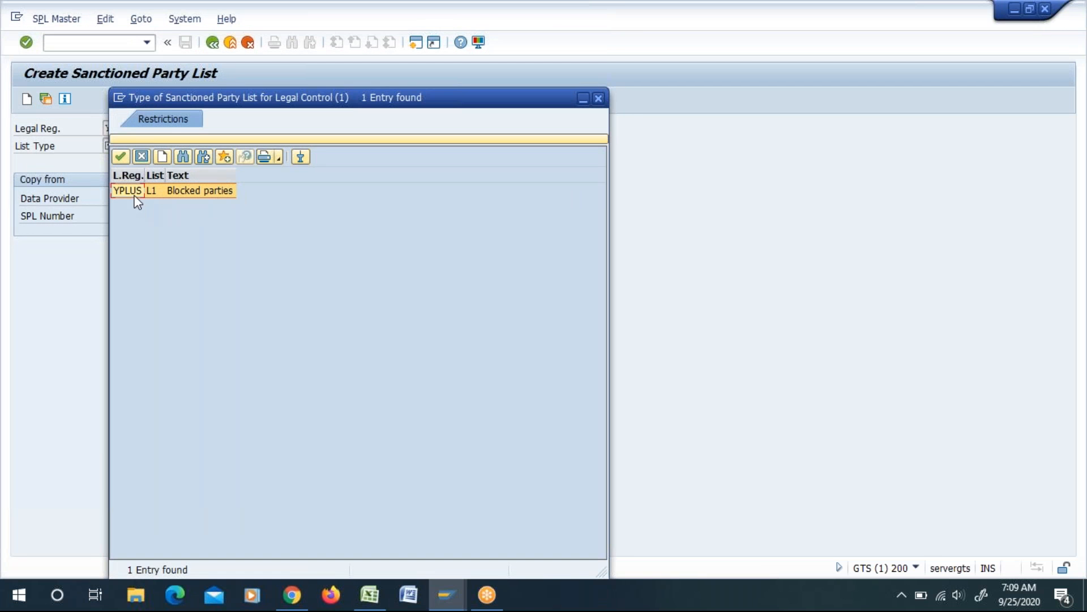
pyautogui.doubleClick(131, 191)
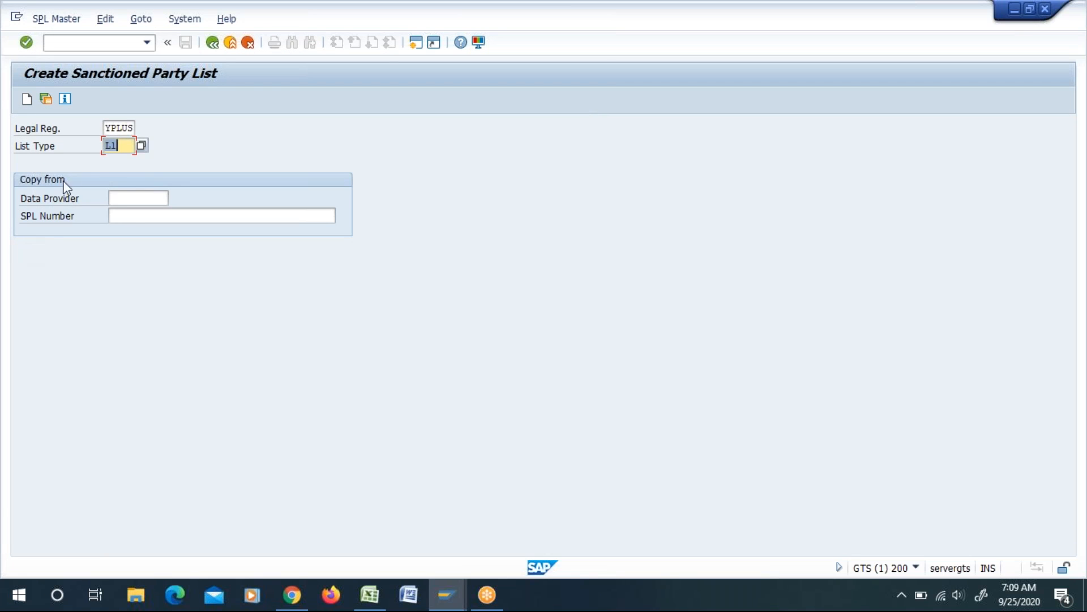
pyautogui.click(133, 215)
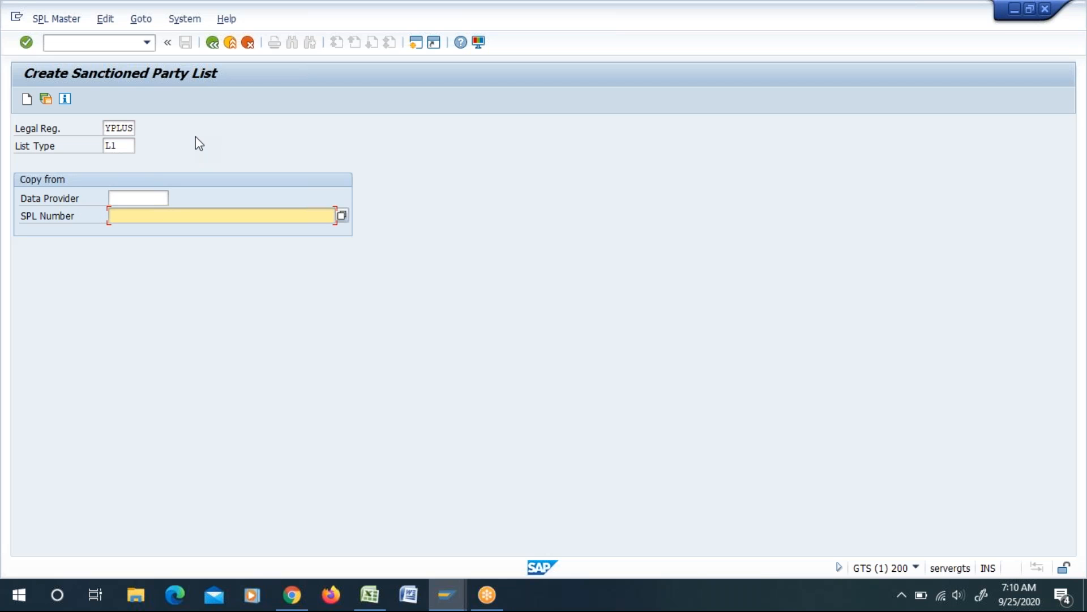
pyautogui.press('Return')
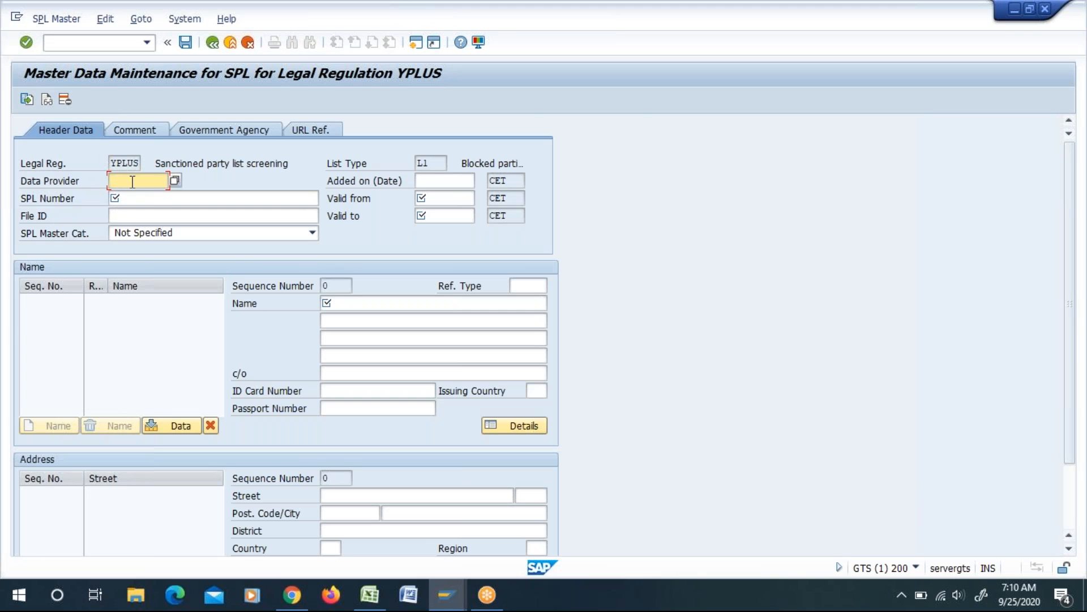
# Step: Set the entry's data provider to MKDATA and its SPL number to 1001 in the header data
pyautogui.click(164, 199)
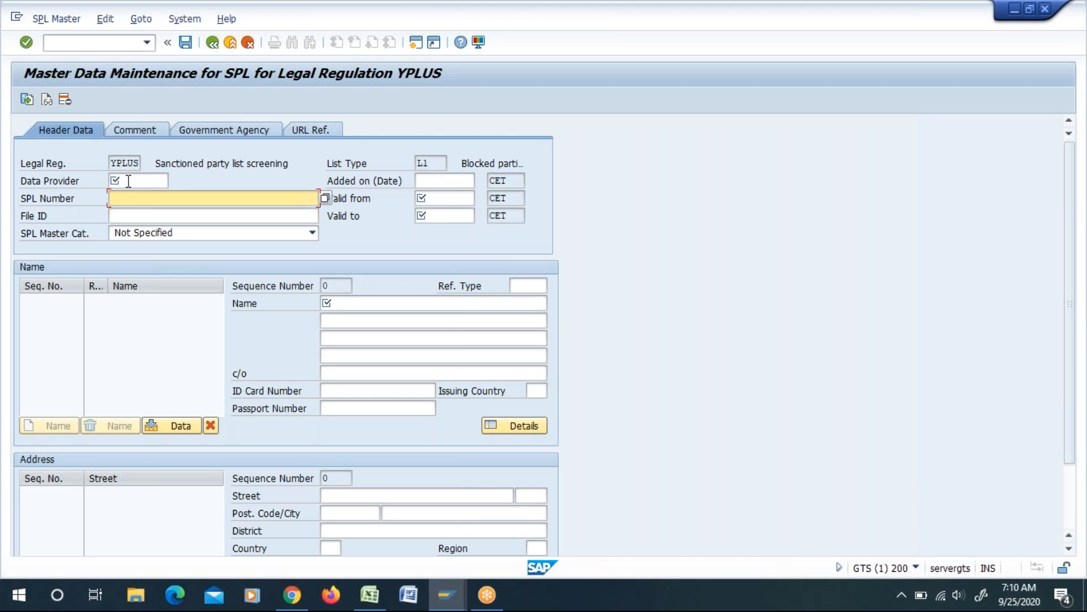
pyautogui.click(128, 181)
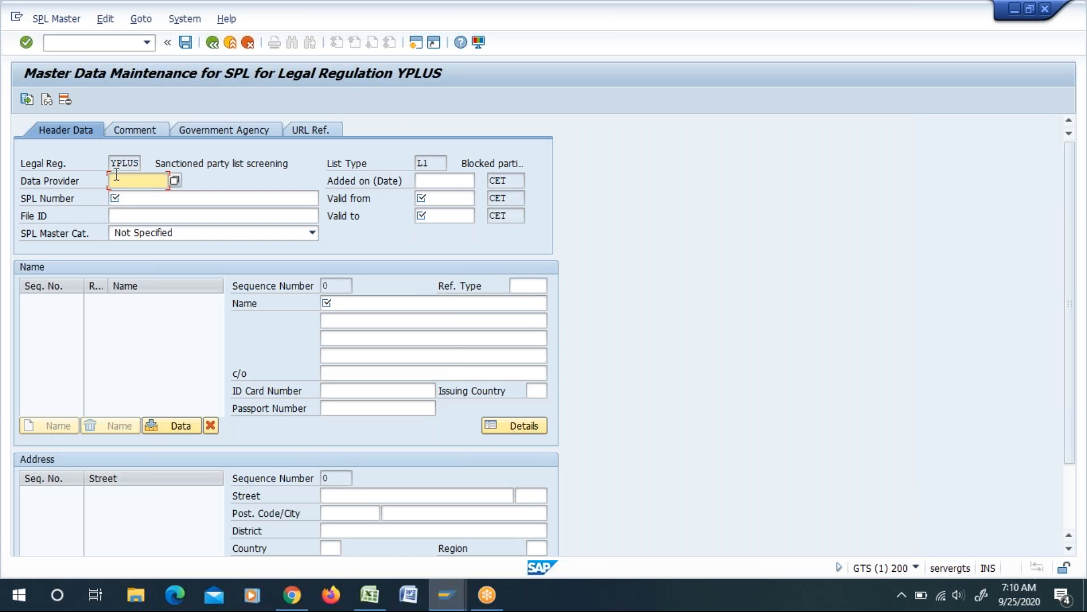
pyautogui.click(147, 198)
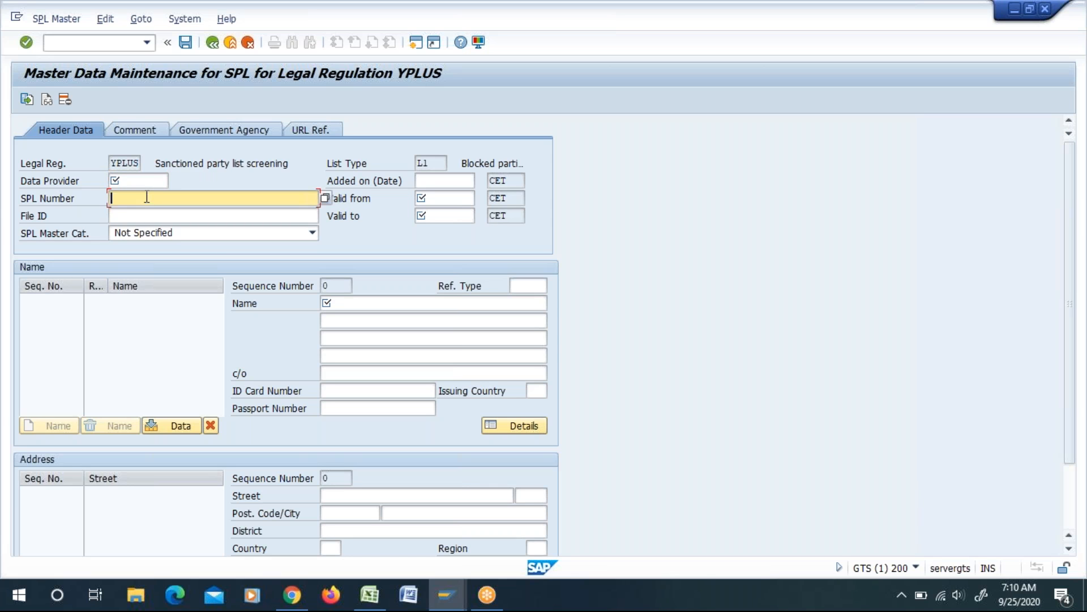
pyautogui.click(128, 179)
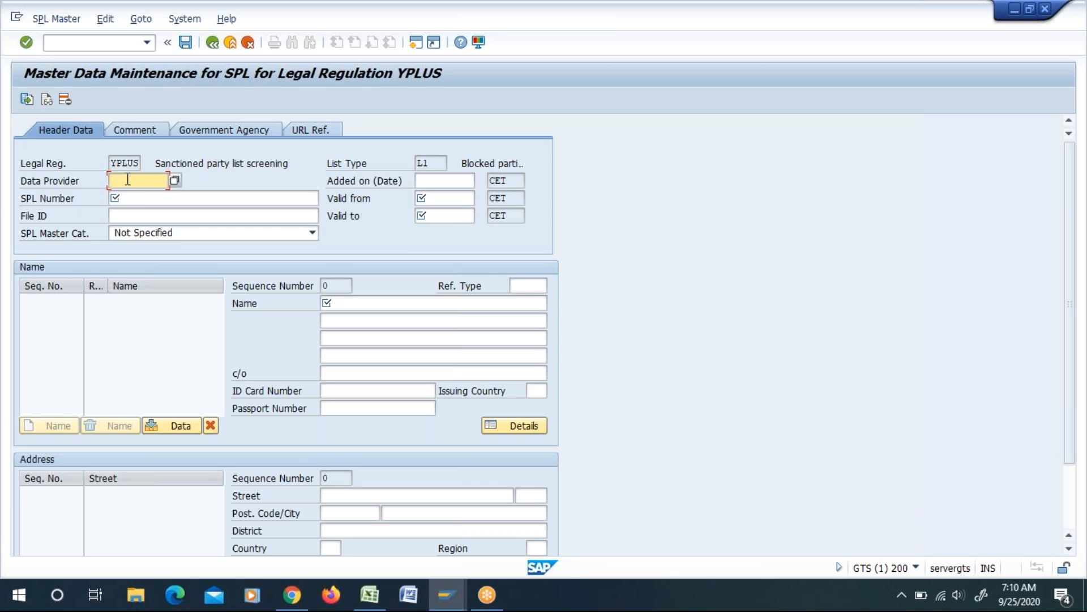
pyautogui.click(135, 193)
pyautogui.click(137, 198)
pyautogui.write('1001')
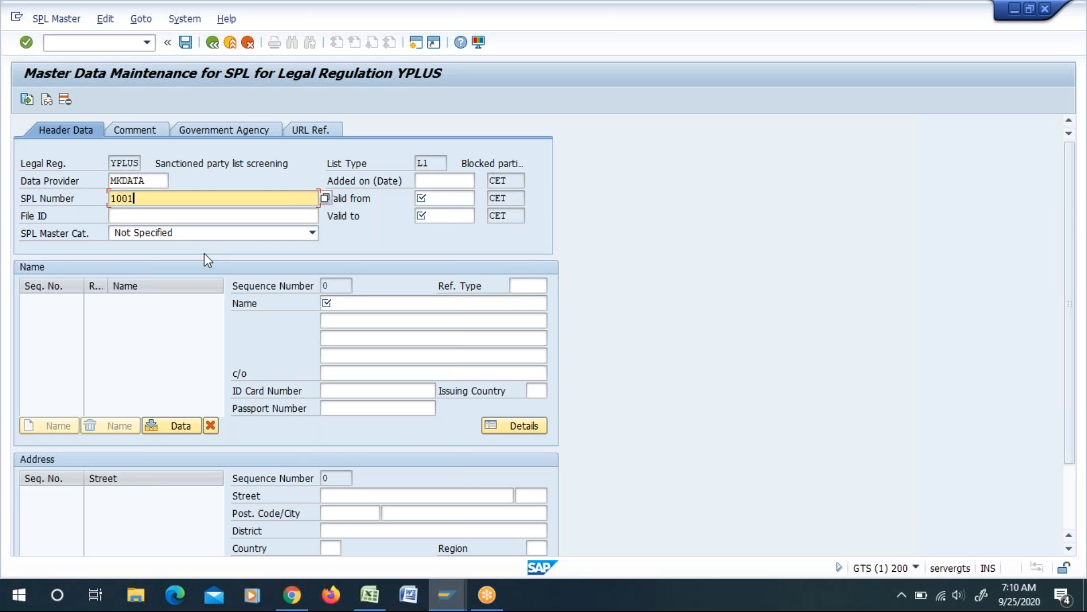
pyautogui.press('Return')
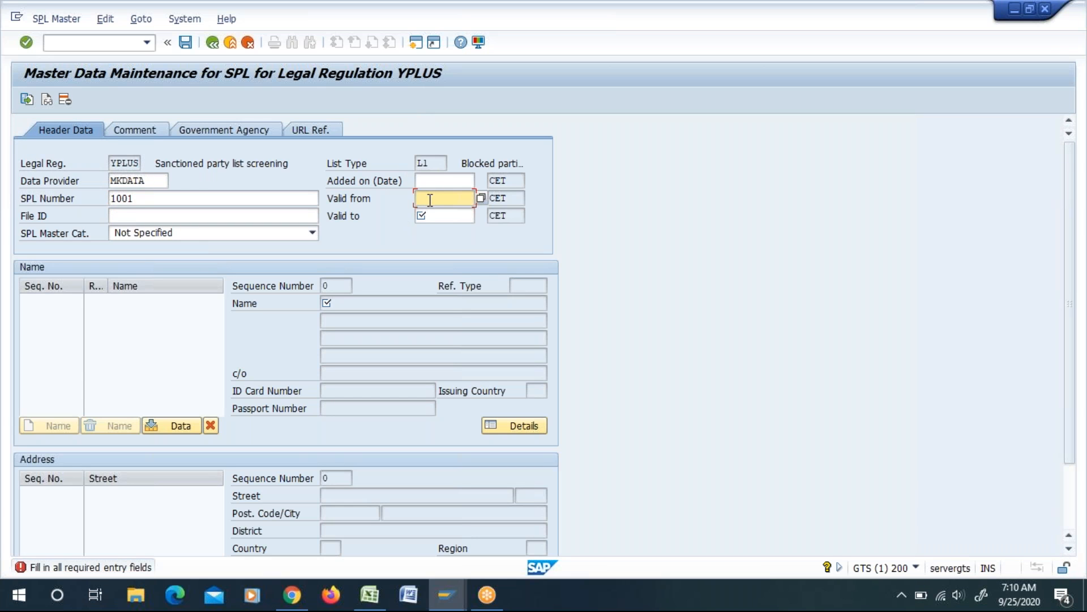
# Step: Set both the added-on date and the valid-from date of the entry to 25.09.2020
pyautogui.click(440, 181)
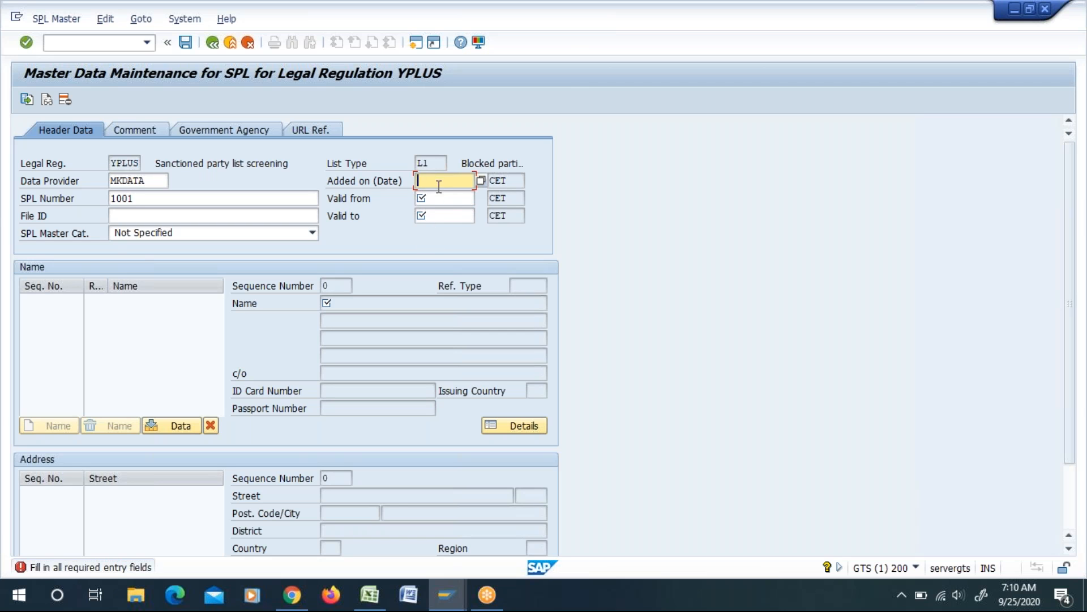
pyautogui.click(481, 184)
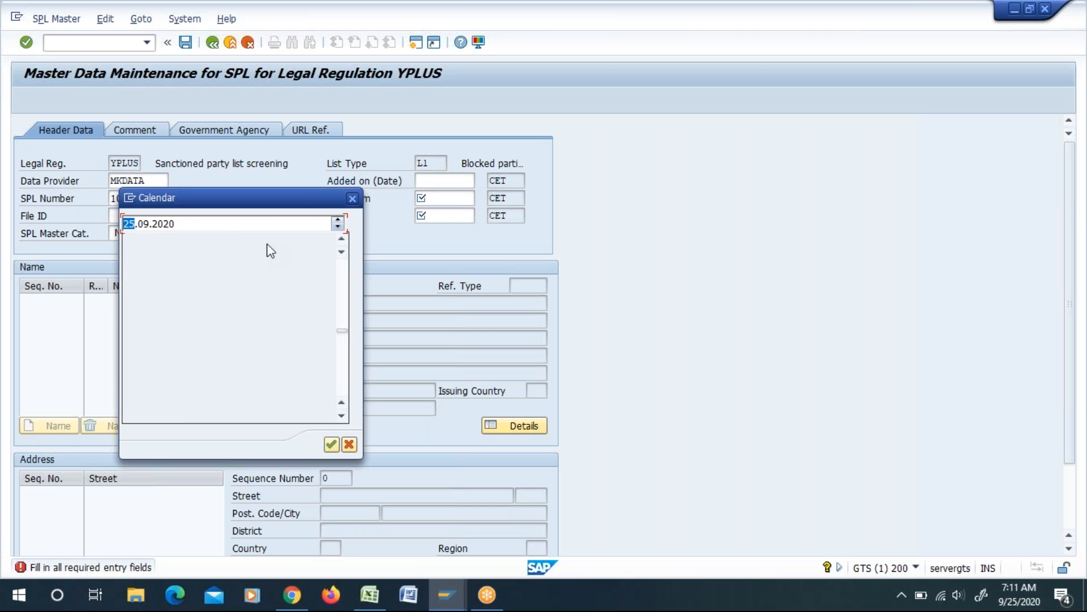
pyautogui.doubleClick(276, 334)
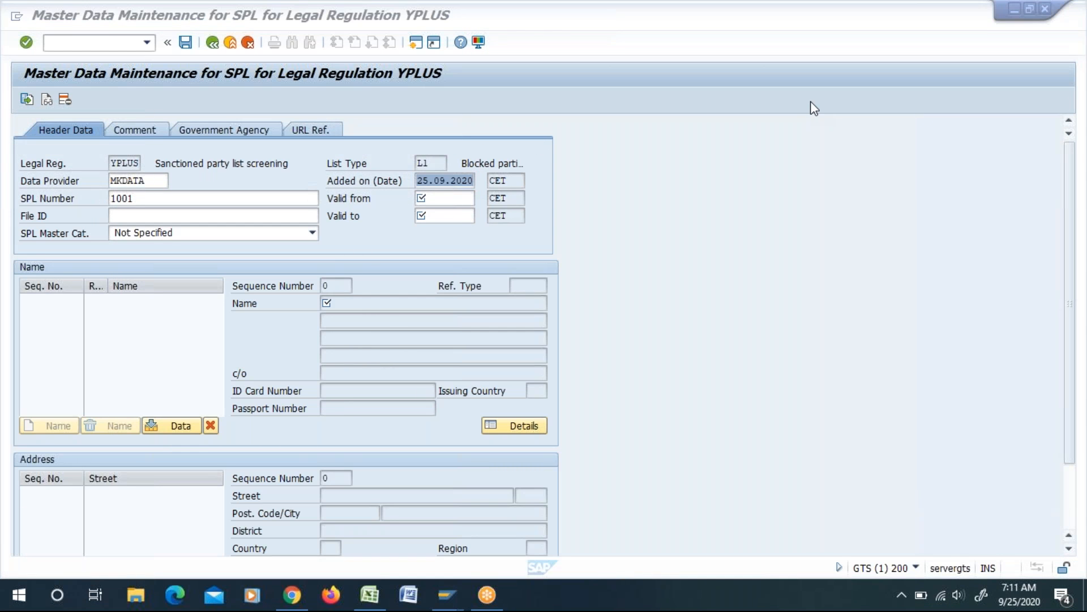
pyautogui.click(455, 200)
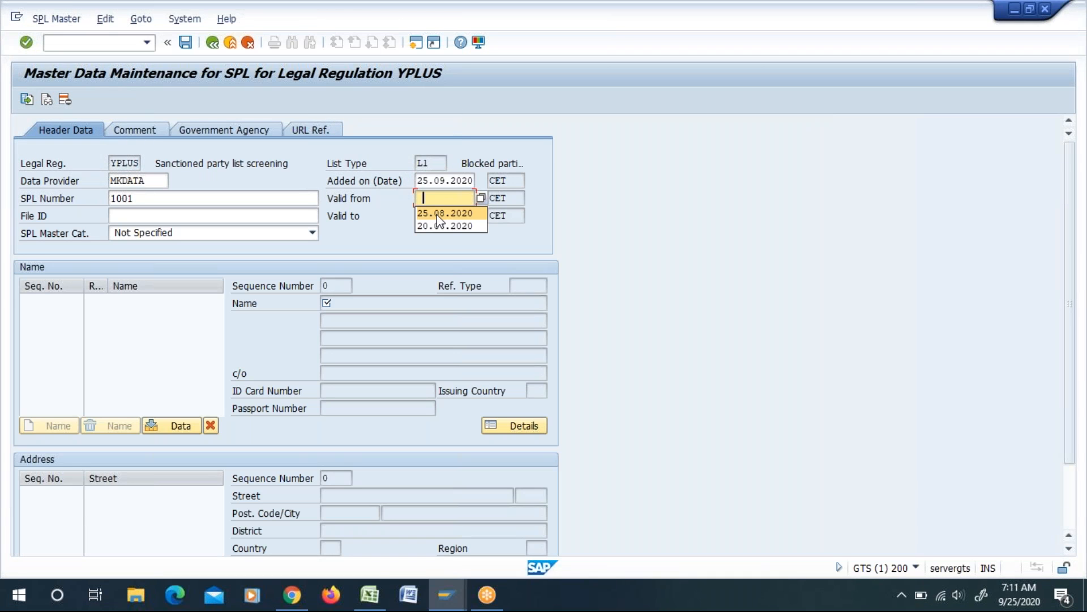
pyautogui.click(479, 200)
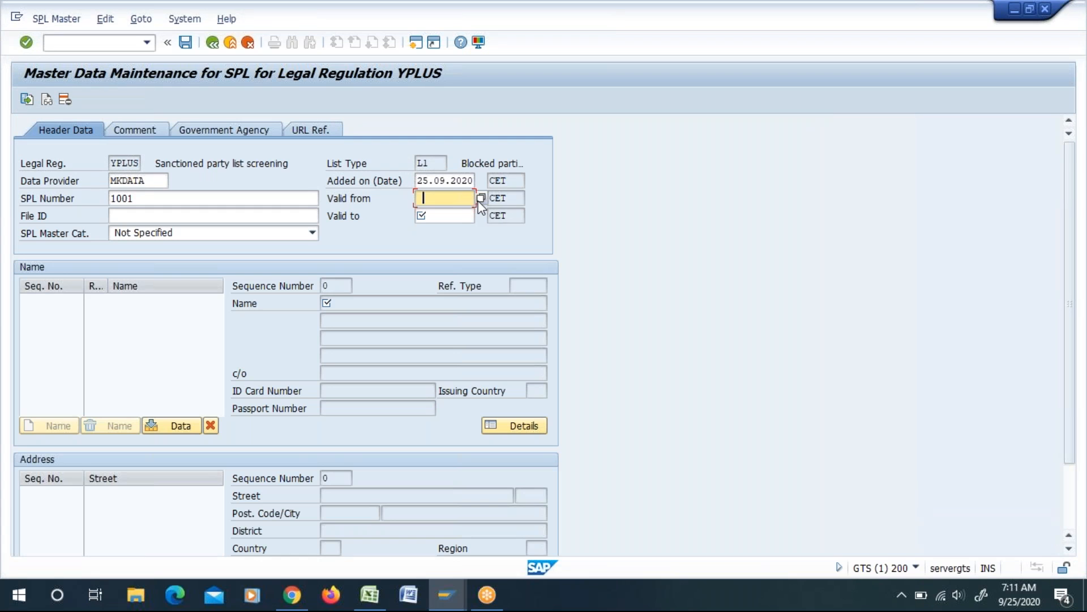
pyautogui.click(481, 198)
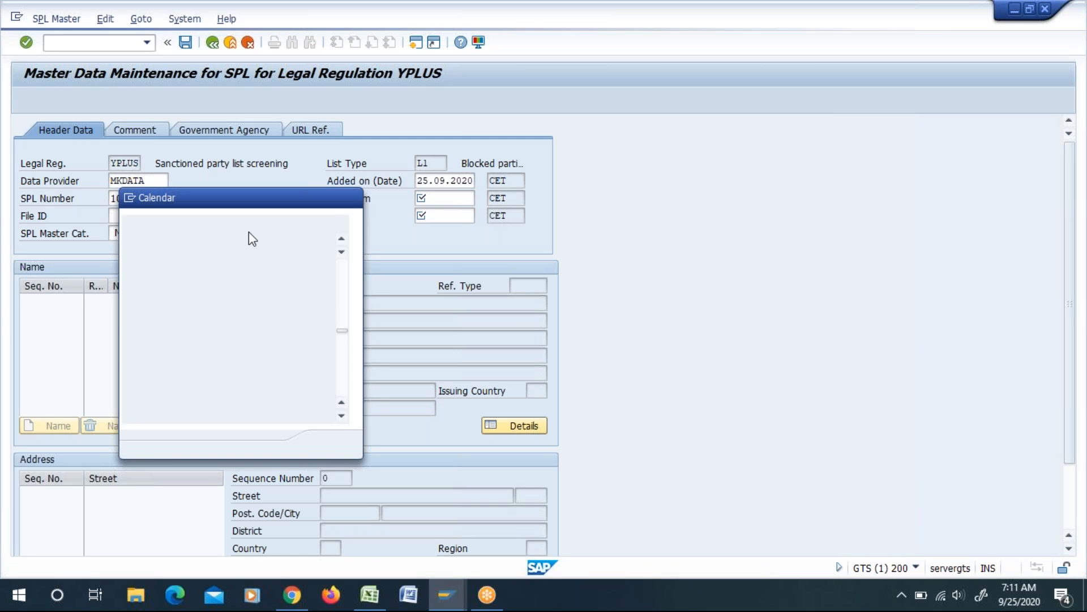
pyautogui.doubleClick(273, 336)
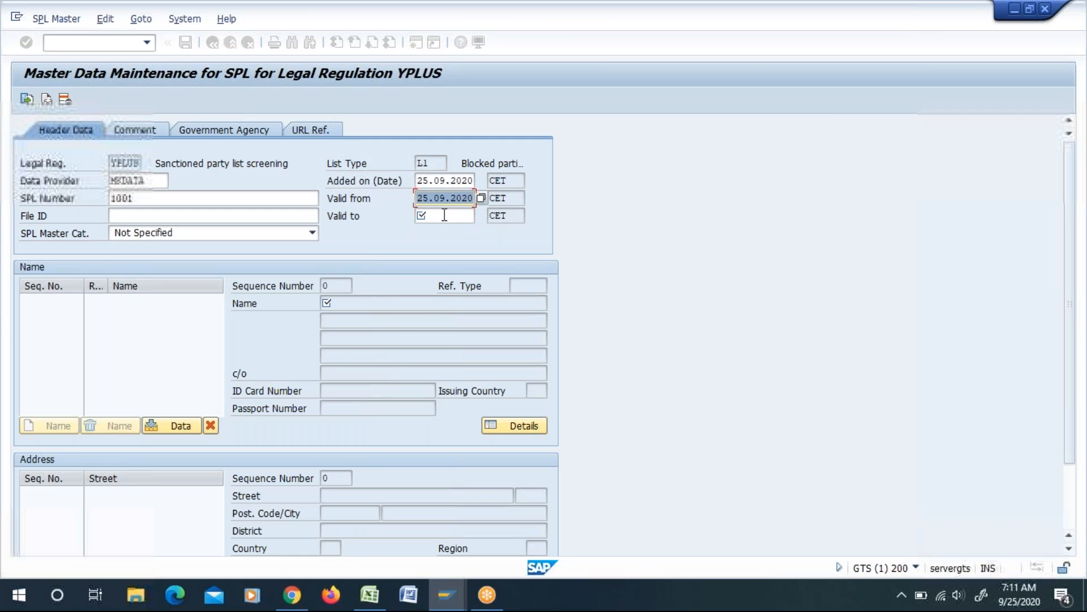
# Step: Set the entry's valid-to date to 25.09.2020 and submit the header data
pyautogui.click(456, 216)
pyautogui.click(480, 215)
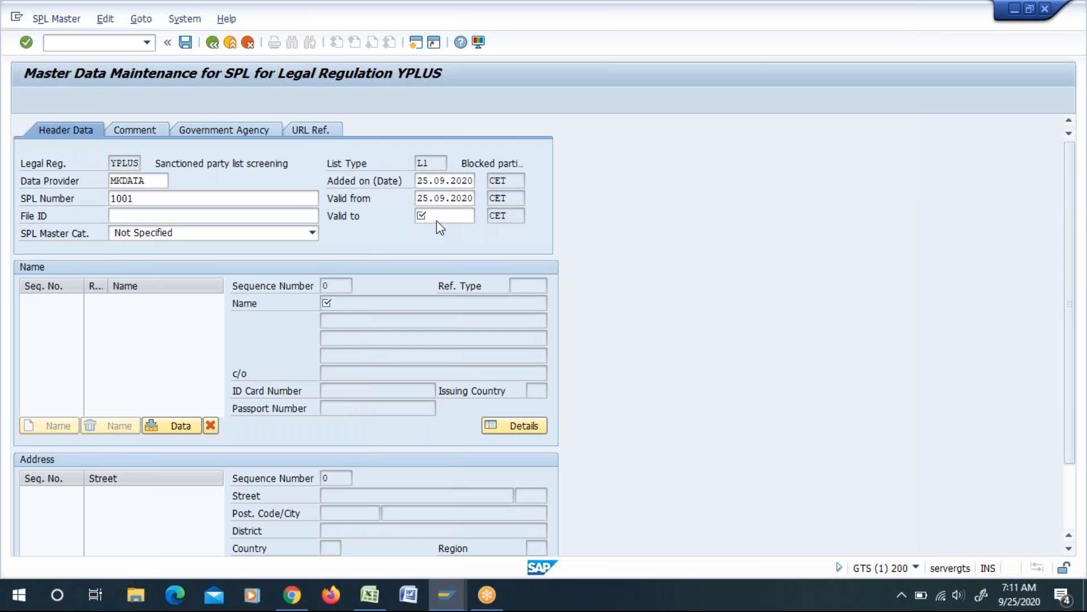
pyautogui.doubleClick(275, 334)
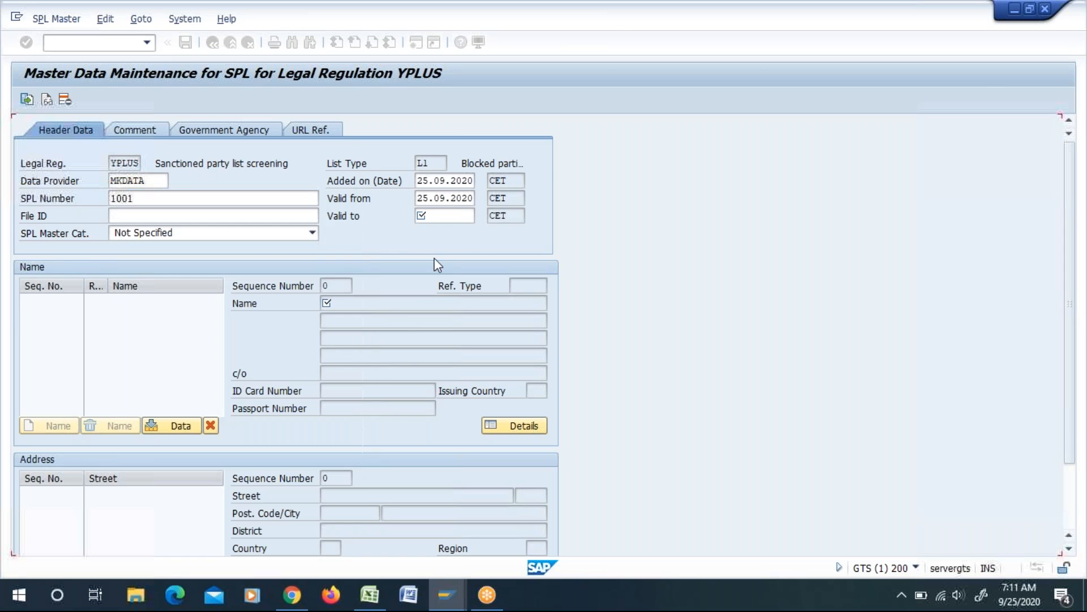
pyautogui.press('Return')
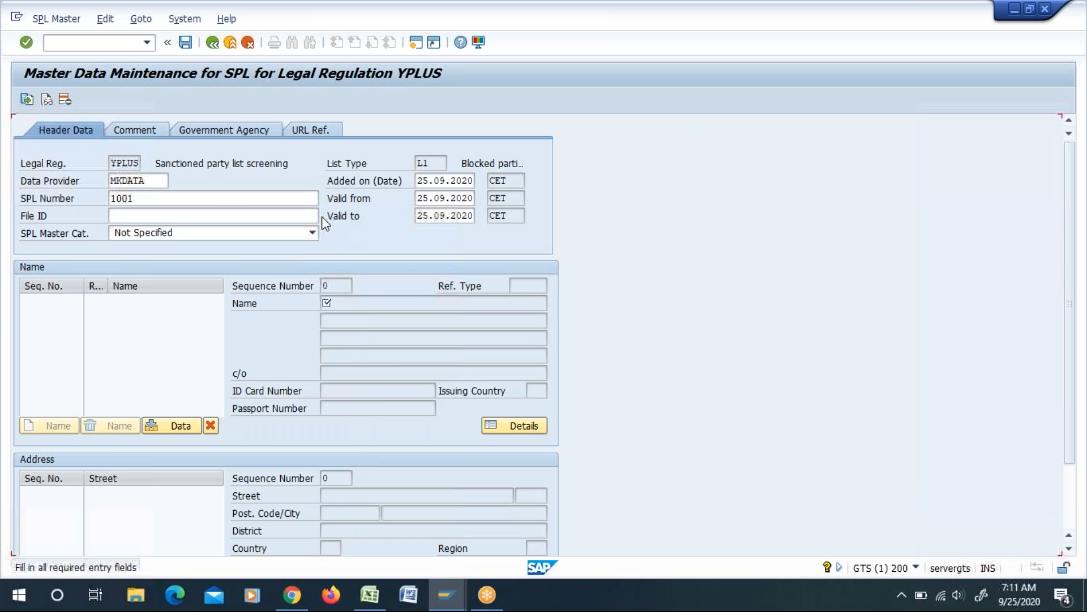
# Step: Enter ABC & CO as the party's name in the name data of the sanctioned party list entry
pyautogui.scroll(-3, 629, 354)
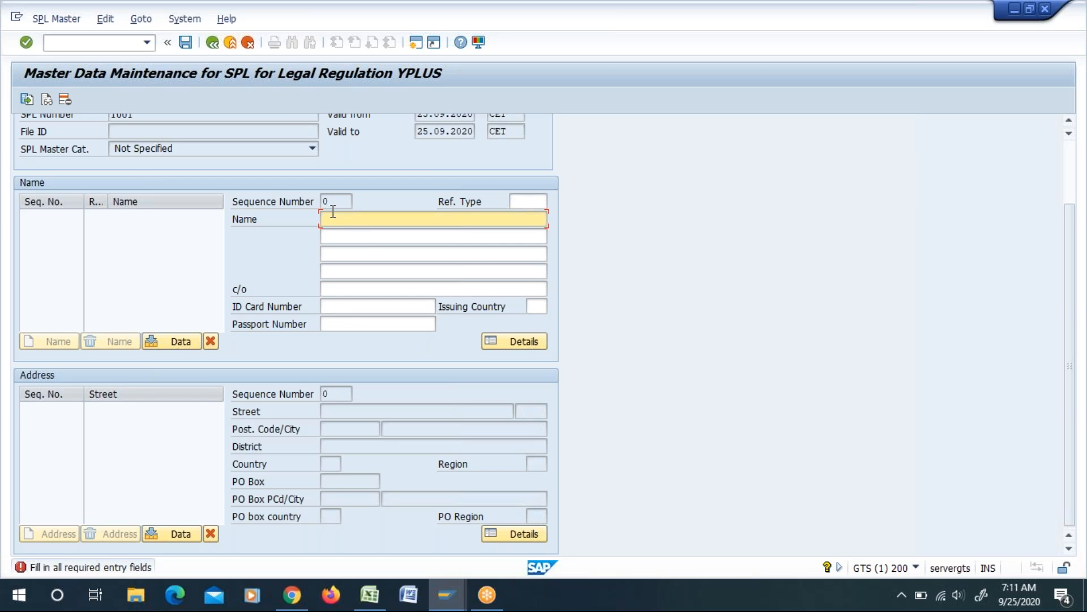
pyautogui.write('XYZ')
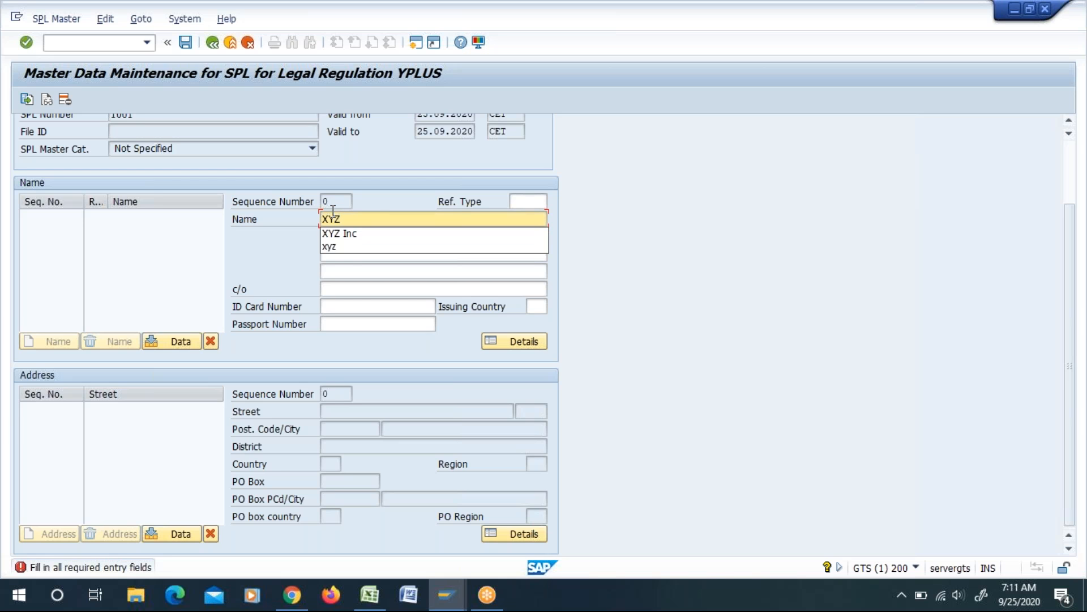
pyautogui.press('BackSpace')
pyautogui.press('BackSpace')
pyautogui.press('BackSpace')
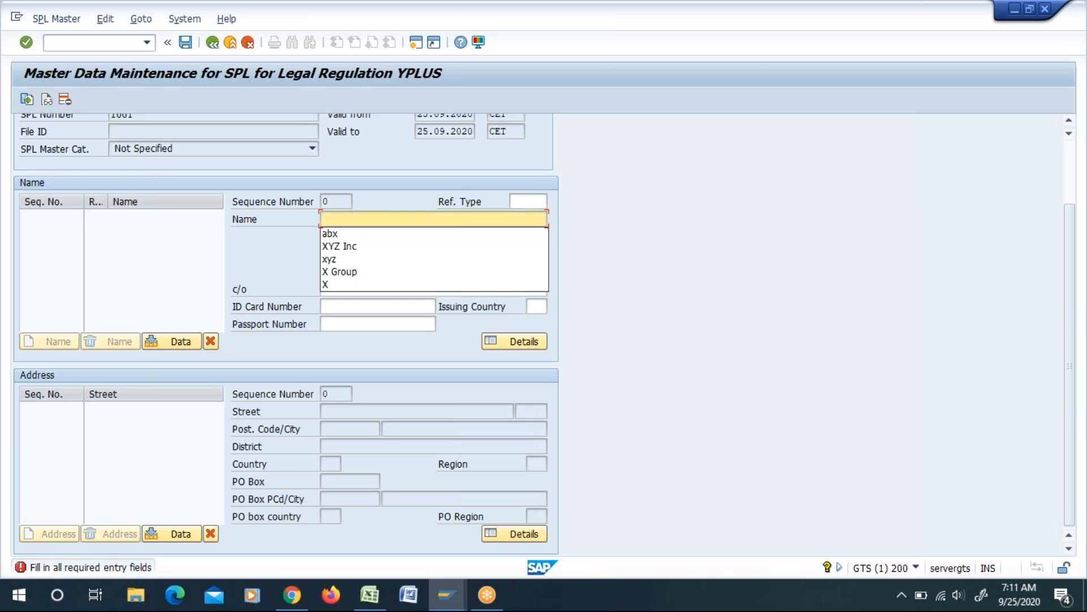
pyautogui.write('ABC & CO')
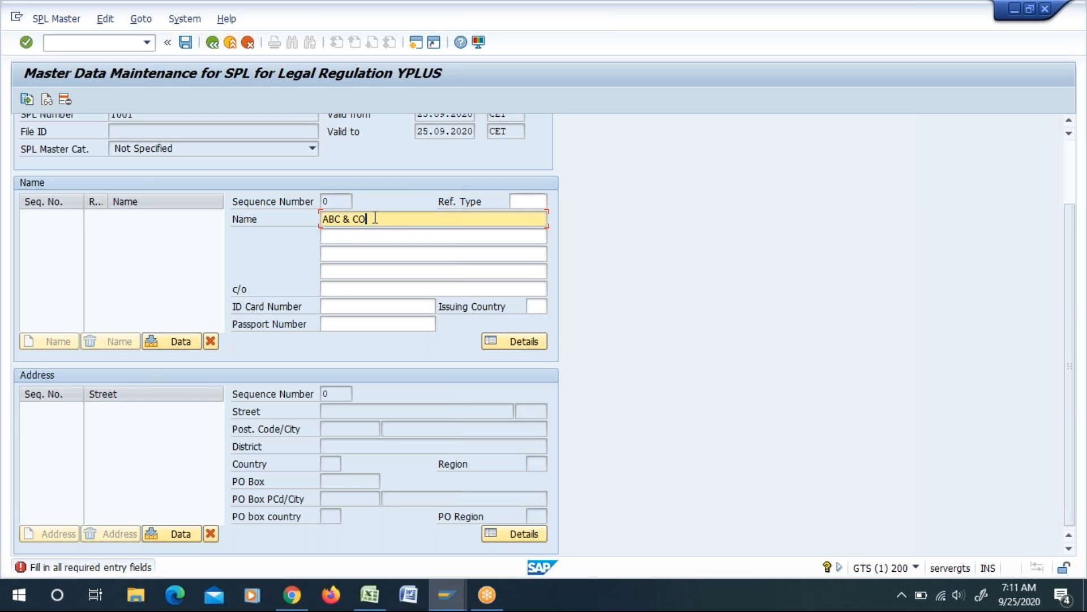
pyautogui.moveTo(374, 217); pyautogui.dragTo(313, 223)
pyautogui.hotkey('ctrl', 'c')
pyautogui.moveTo(366, 216); pyautogui.dragTo(321, 216)
pyautogui.hotkey('ctrl', 'c')
# Step: Set the reference type of the party's name to AKA
pyautogui.click(524, 201)
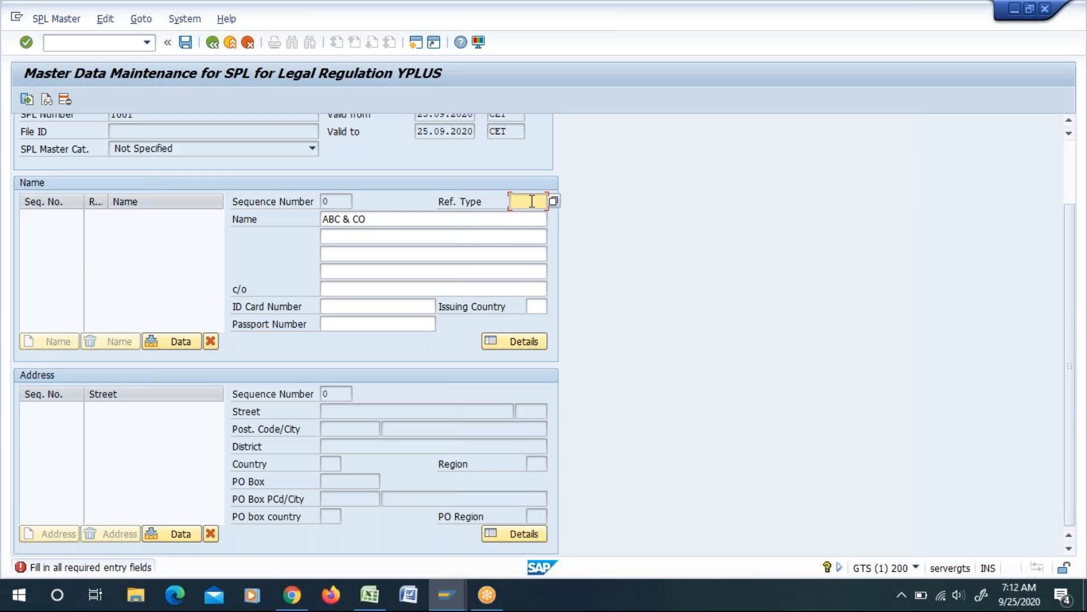
pyautogui.write('AKA')
pyautogui.moveTo(375, 219); pyautogui.dragTo(320, 220)
pyautogui.click(321, 219)
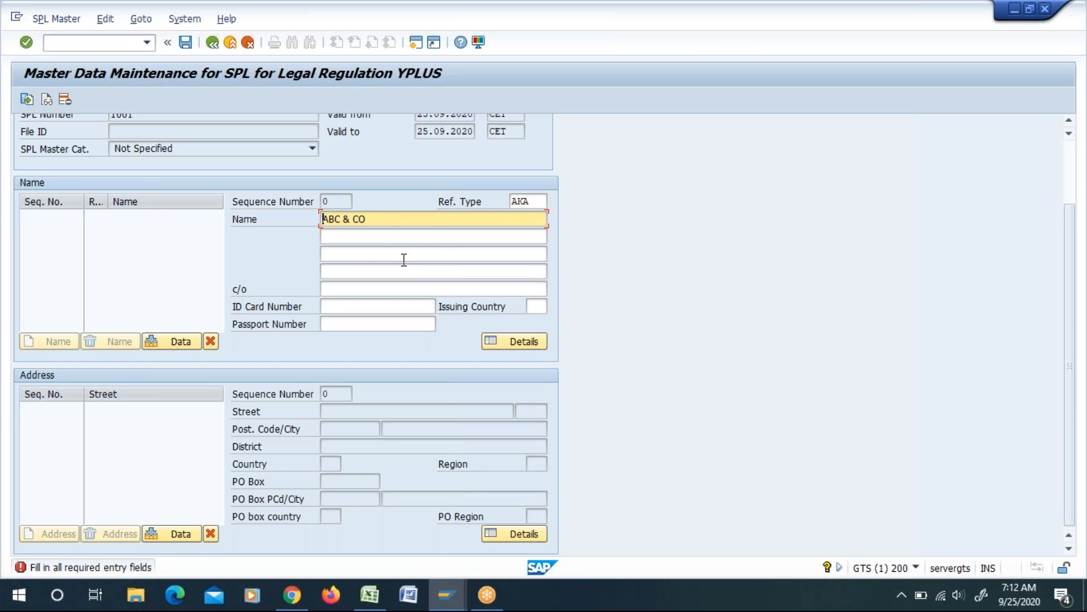
# Step: Leave the c/o, ID card, passport and issuing country fields empty, submit the name data and acknowledge the information message
pyautogui.click(342, 291)
pyautogui.click(362, 306)
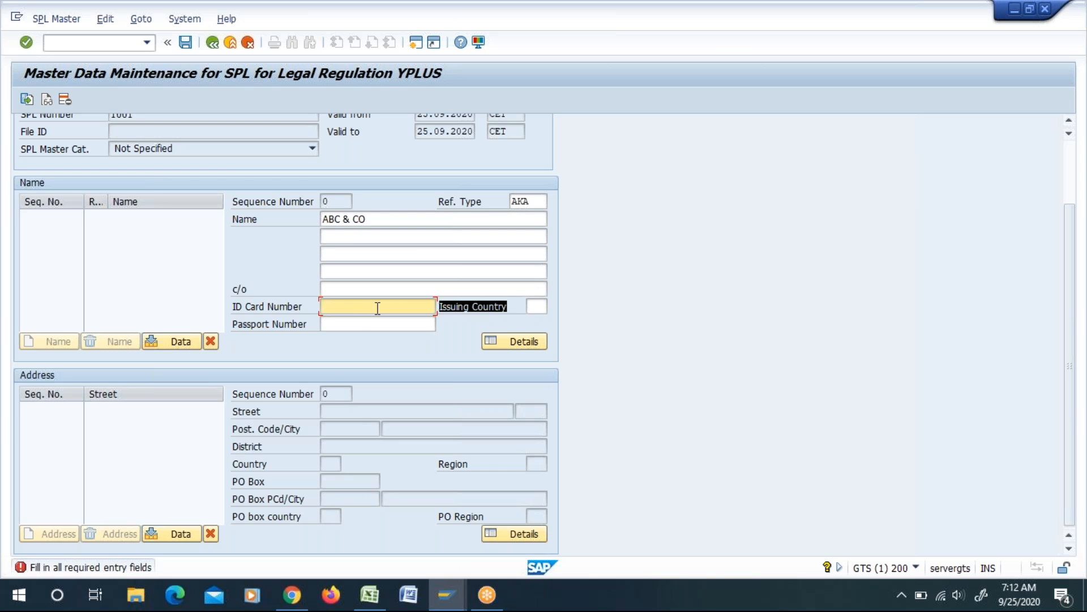
pyautogui.click(355, 322)
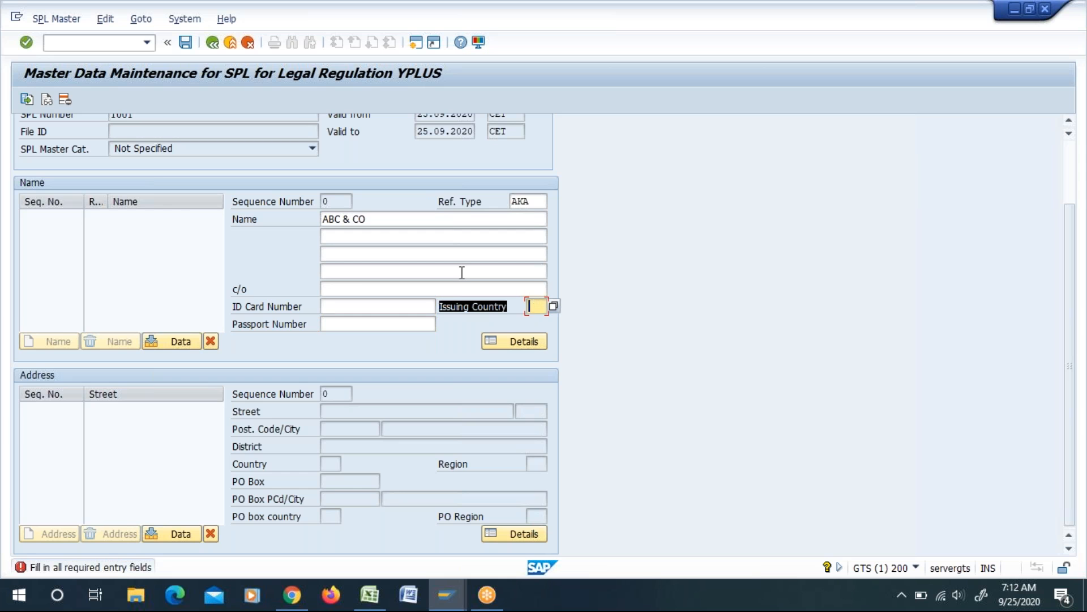
pyautogui.click(325, 331)
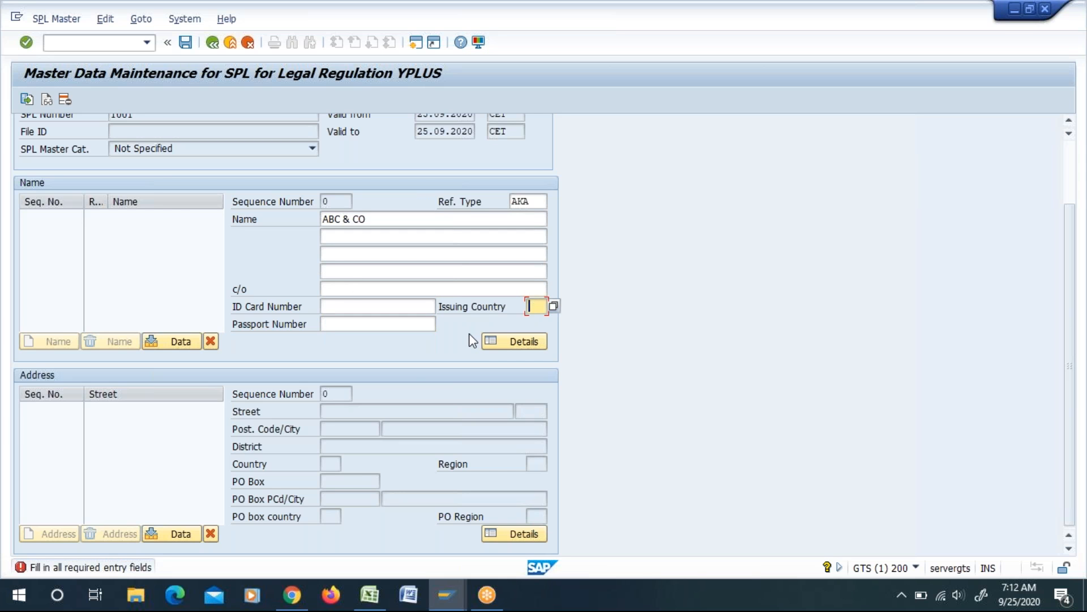
pyautogui.press('Return')
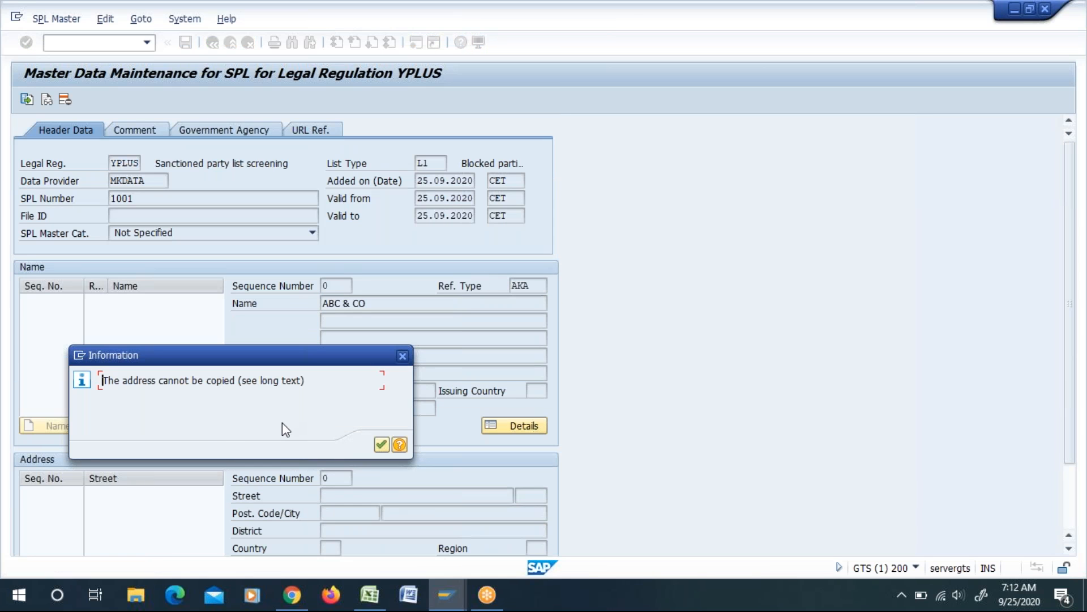
pyautogui.click(382, 444)
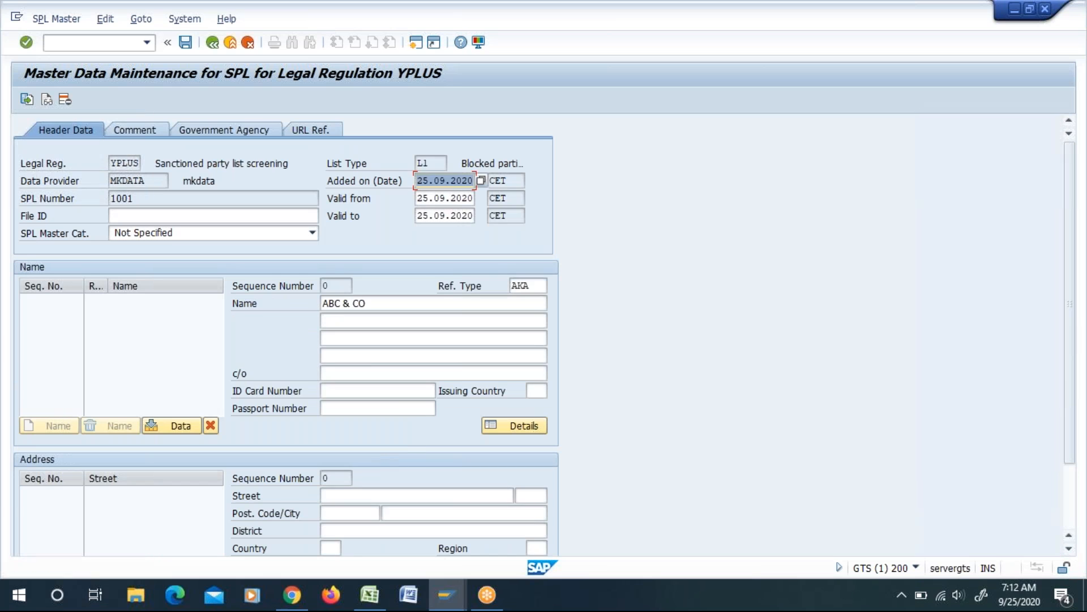
# Step: Fill in the party's street, postal code and city, set the country to PK and submit the address data
pyautogui.scroll(-3, 361, 371)
pyautogui.scroll(-1, 356, 241)
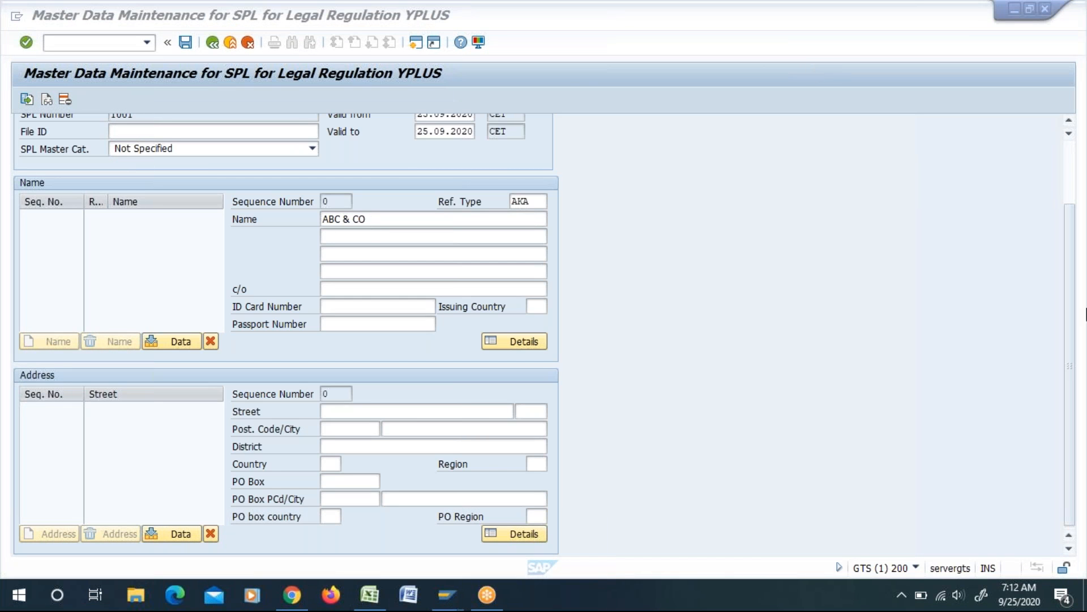
pyautogui.click(336, 410)
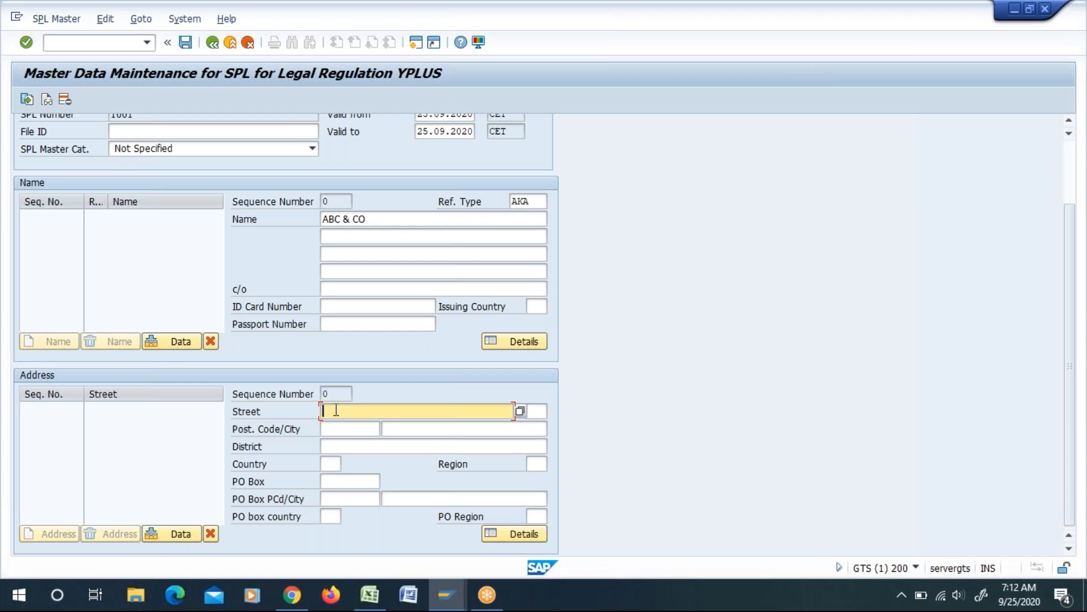
pyautogui.write('ABCD')
pyautogui.click(343, 430)
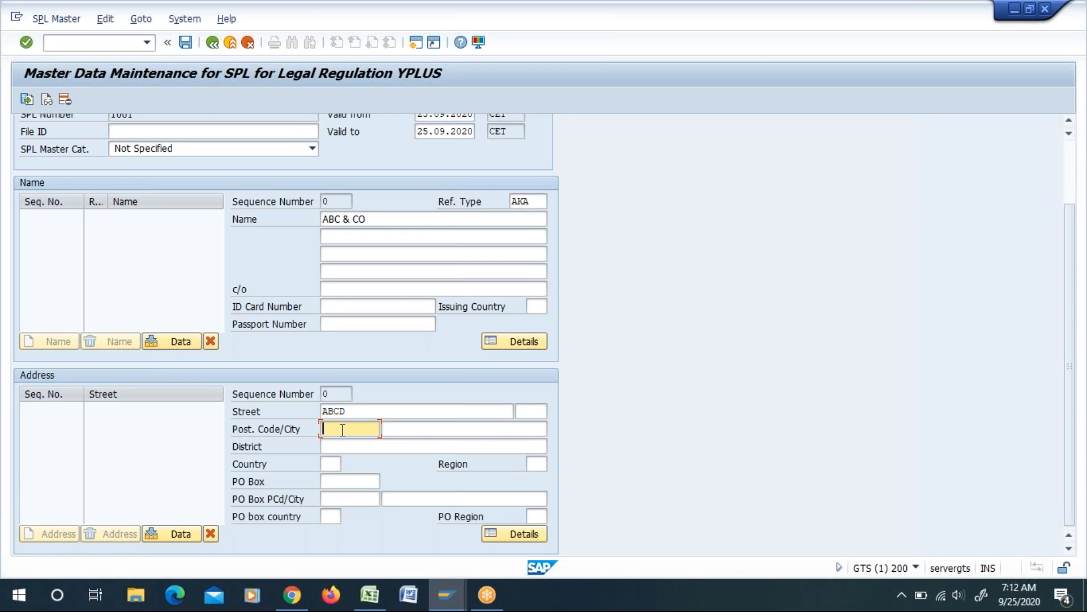
pyautogui.write('1')
pyautogui.click(342, 444)
pyautogui.click(409, 433)
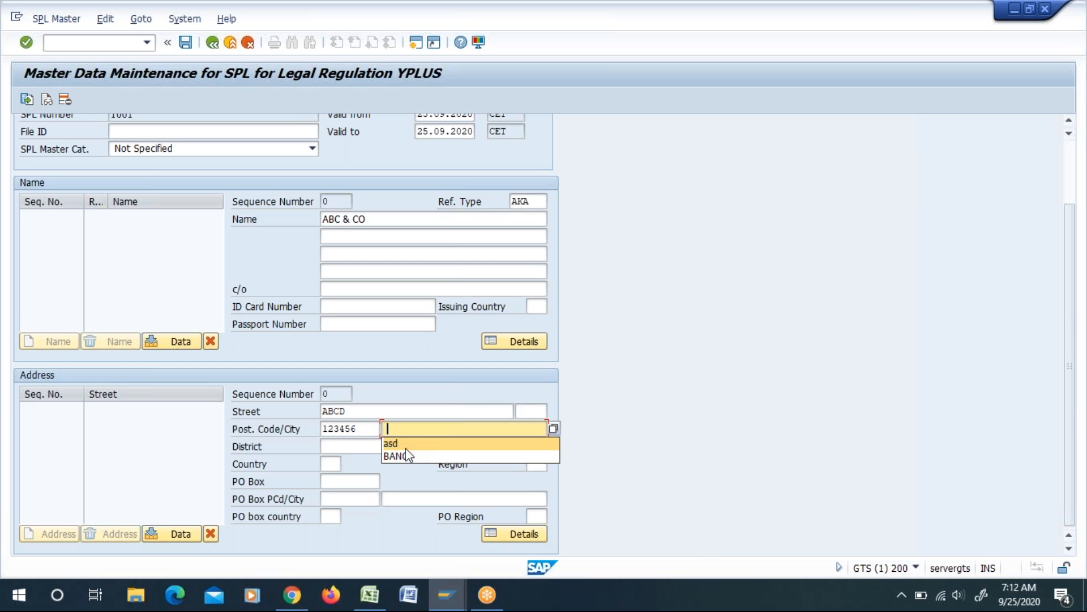
pyautogui.click(408, 456)
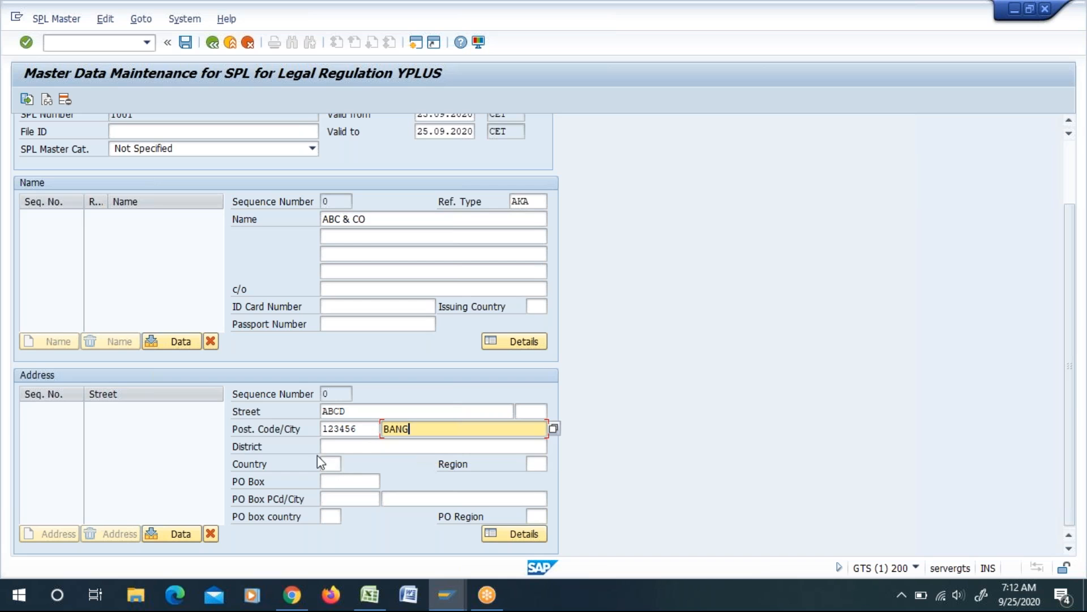
pyautogui.click(328, 463)
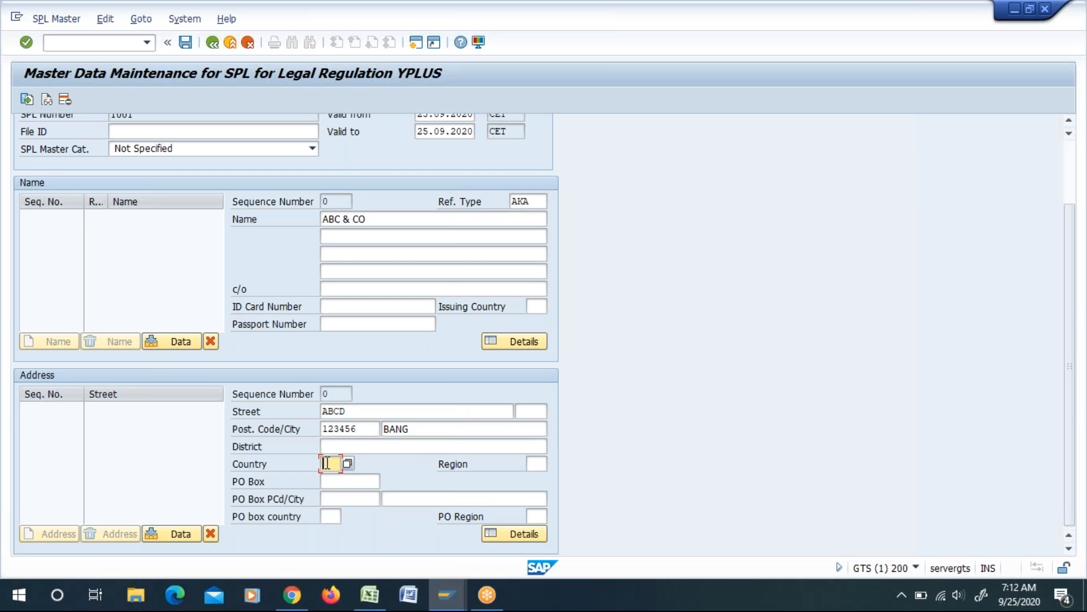
pyautogui.write('PK')
pyautogui.press('Return')
# Step: Transfer the entered name data and address data into the entry's name and address lists
pyautogui.click(182, 342)
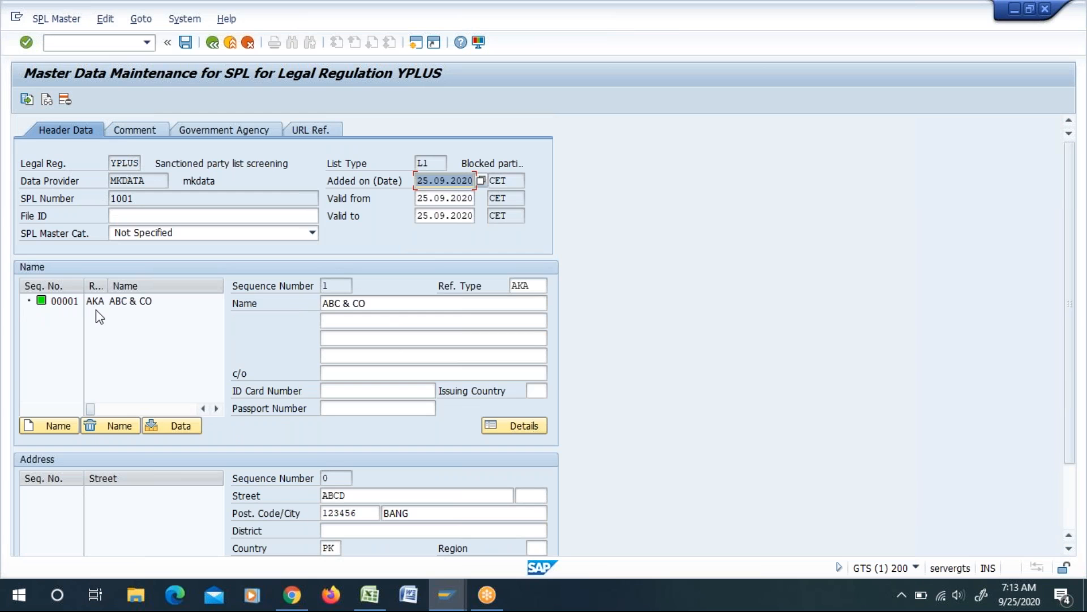
pyautogui.scroll(-3, 668, 317)
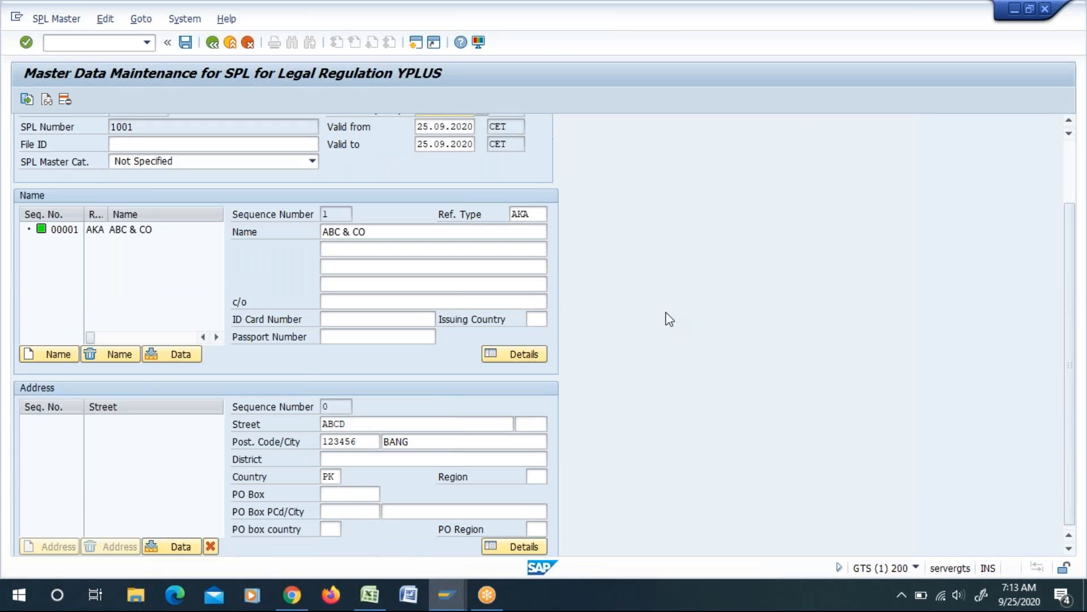
pyautogui.click(180, 535)
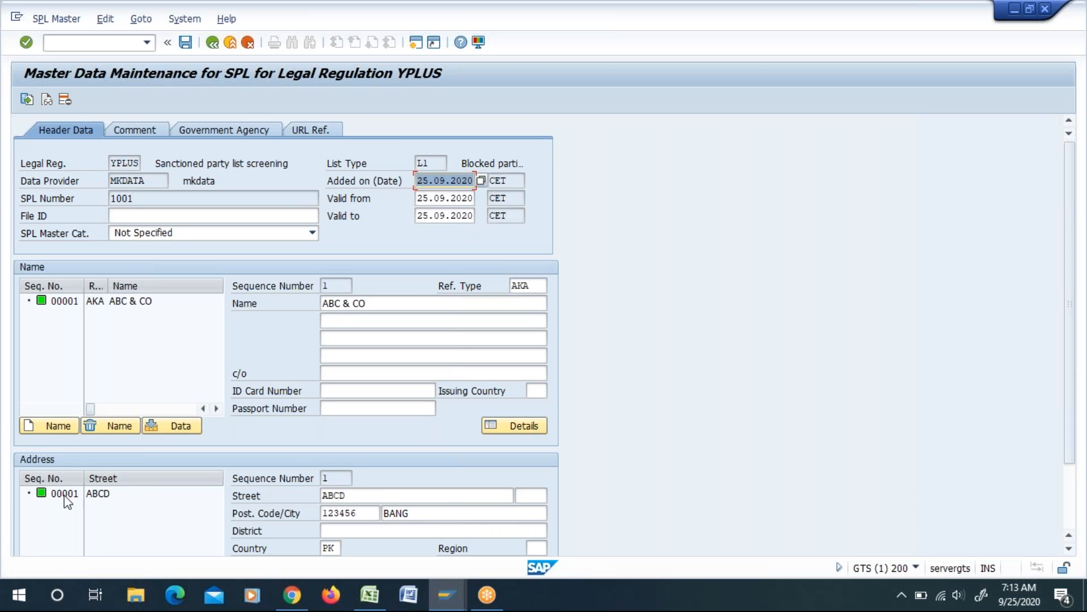
# Step: Check the header, name and address data of the new entry and save the record
pyautogui.scroll(-2, 832, 309)
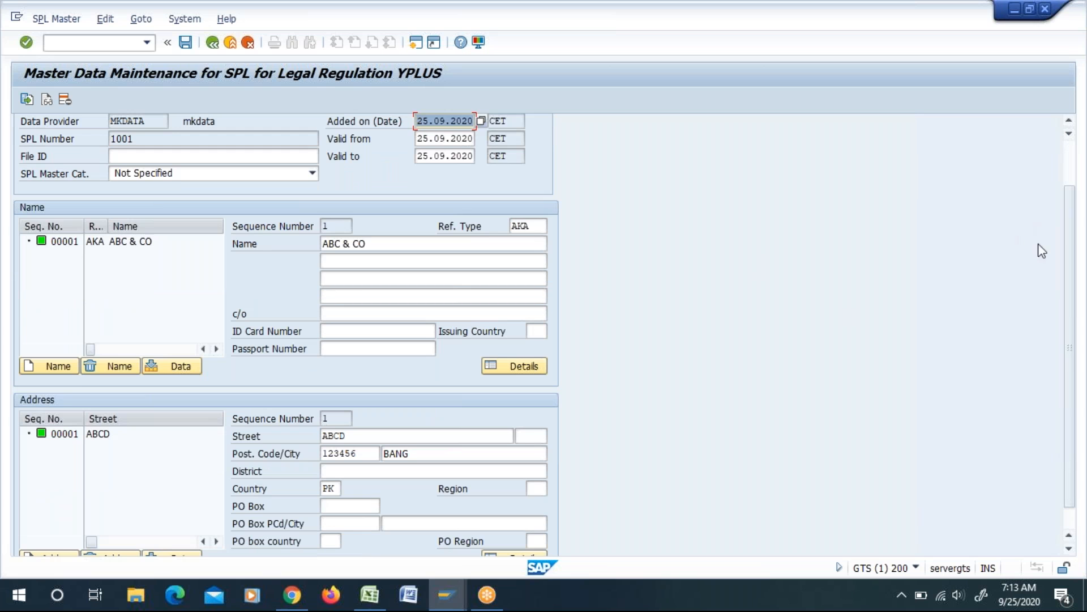
pyautogui.scroll(-1, 1080, 346)
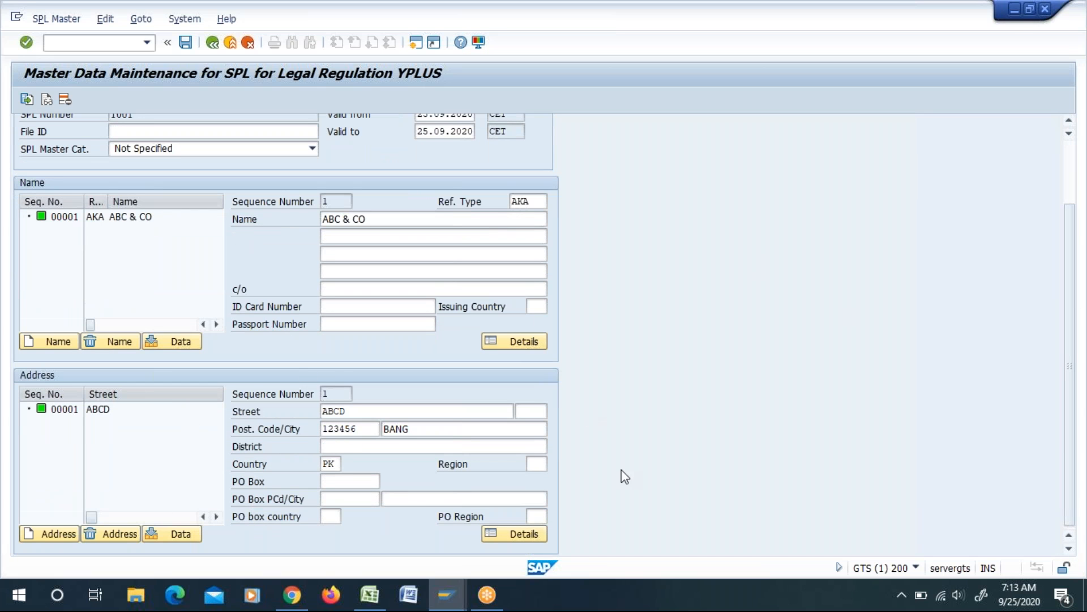
pyautogui.scroll(3, 317, 369)
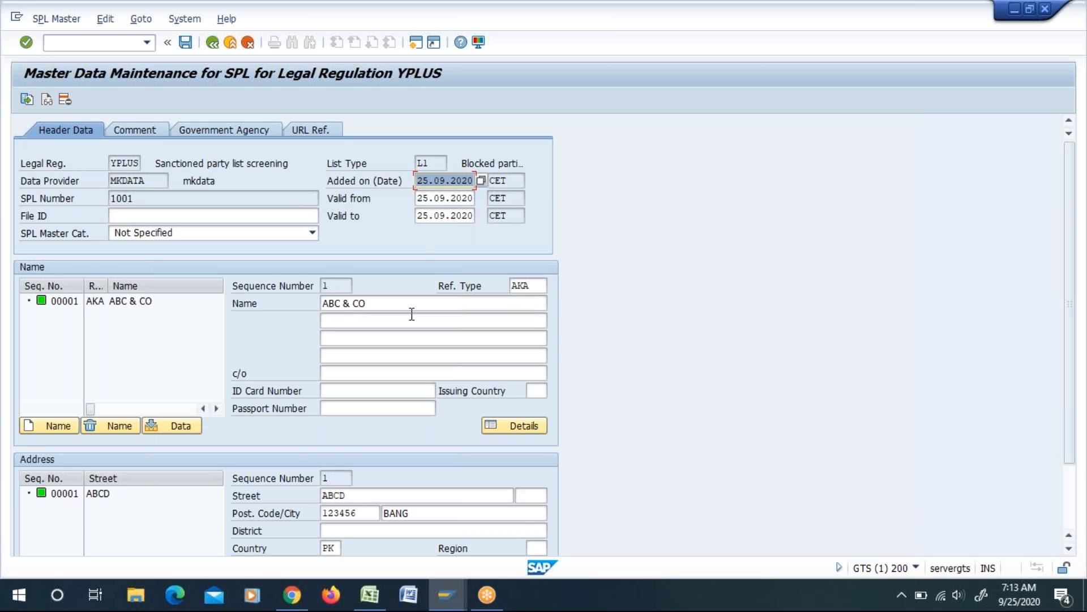
pyautogui.scroll(-3, 412, 313)
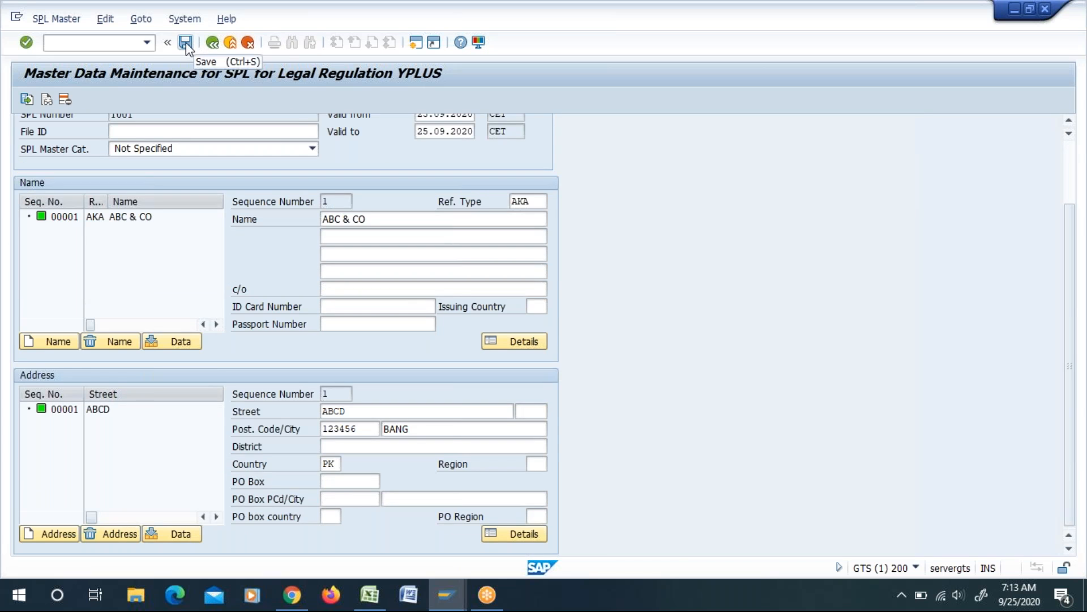
pyautogui.scroll(3, 300, 357)
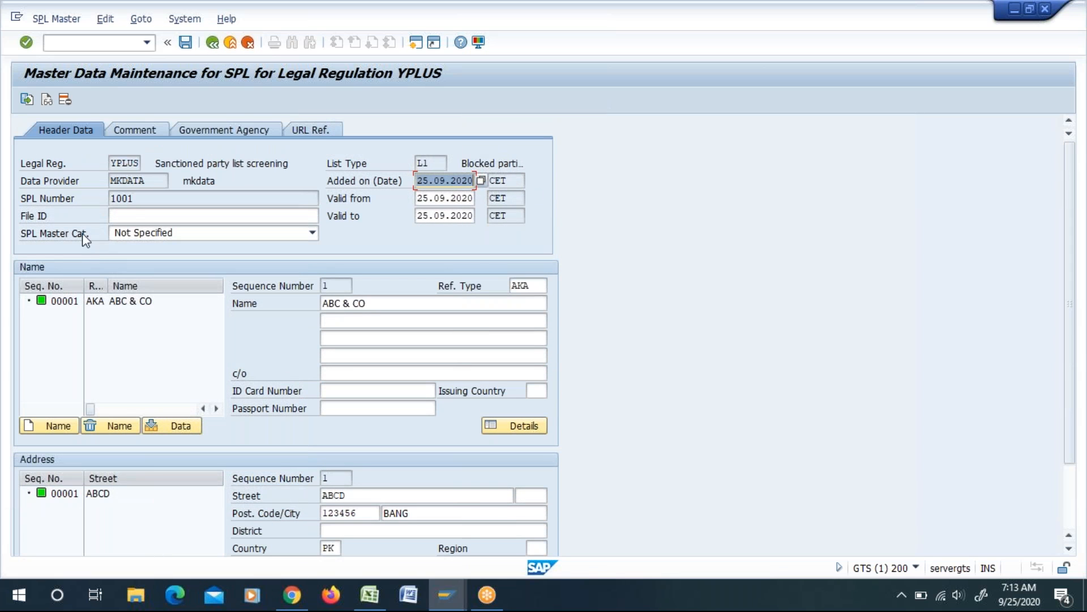
pyautogui.click(186, 43)
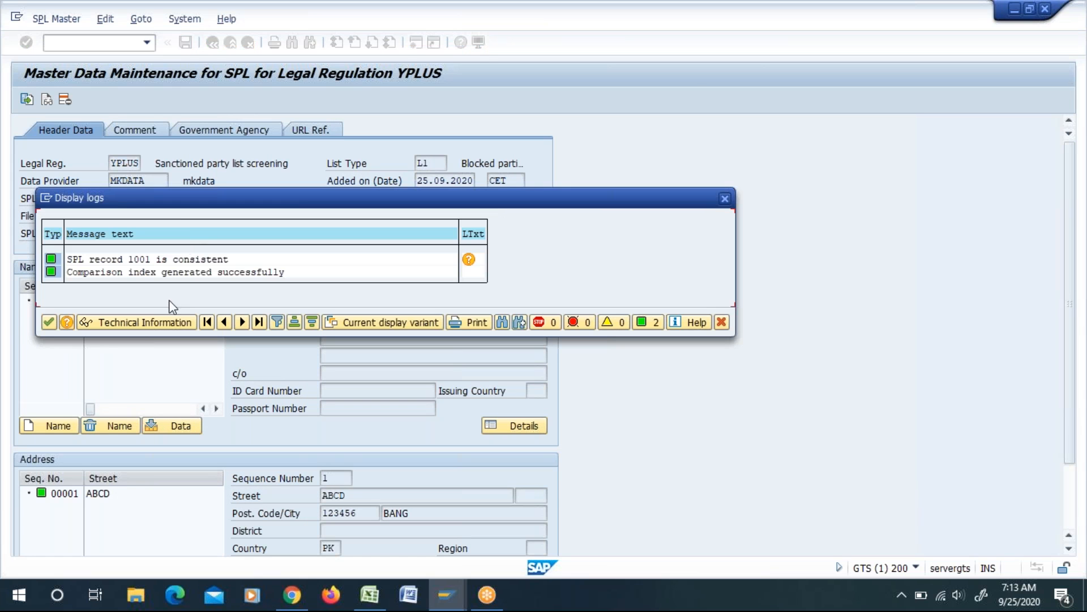
# Step: Examine the consistency and comparison index messages in the save log and close the log
pyautogui.moveTo(175, 192); pyautogui.dragTo(150, 173)
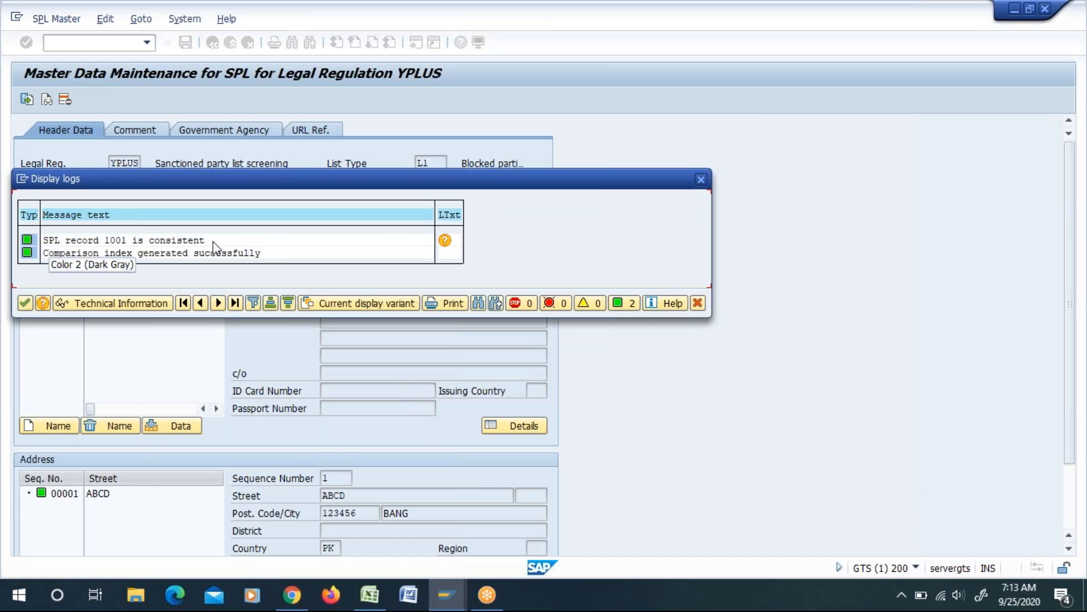
pyautogui.moveTo(211, 241); pyautogui.dragTo(277, 270)
pyautogui.click(45, 256)
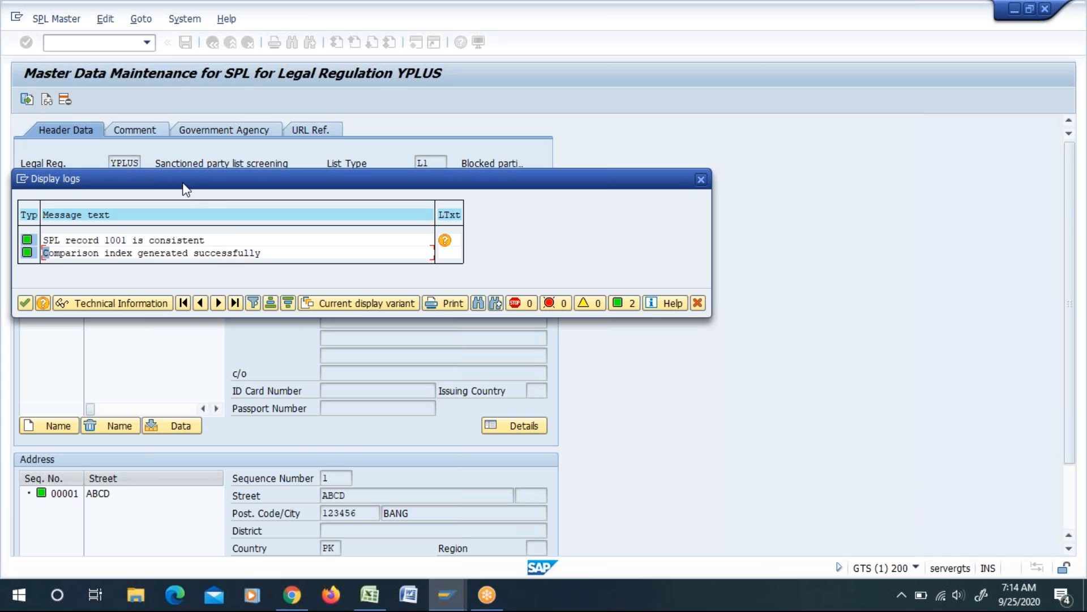
pyautogui.moveTo(50, 257); pyautogui.dragTo(127, 262)
pyautogui.click(274, 253)
pyautogui.click(701, 180)
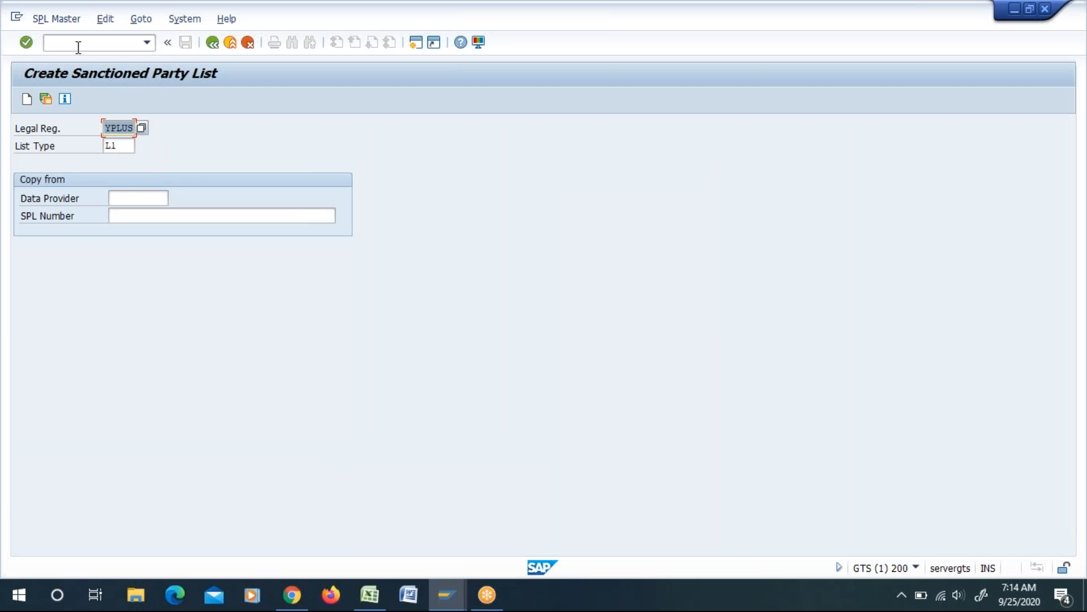
# Step: Open the saved entry in change mode for legal regulation YPLUS, list type L1, data provider MKDATA and SPL number 1001
pyautogui.click(212, 44)
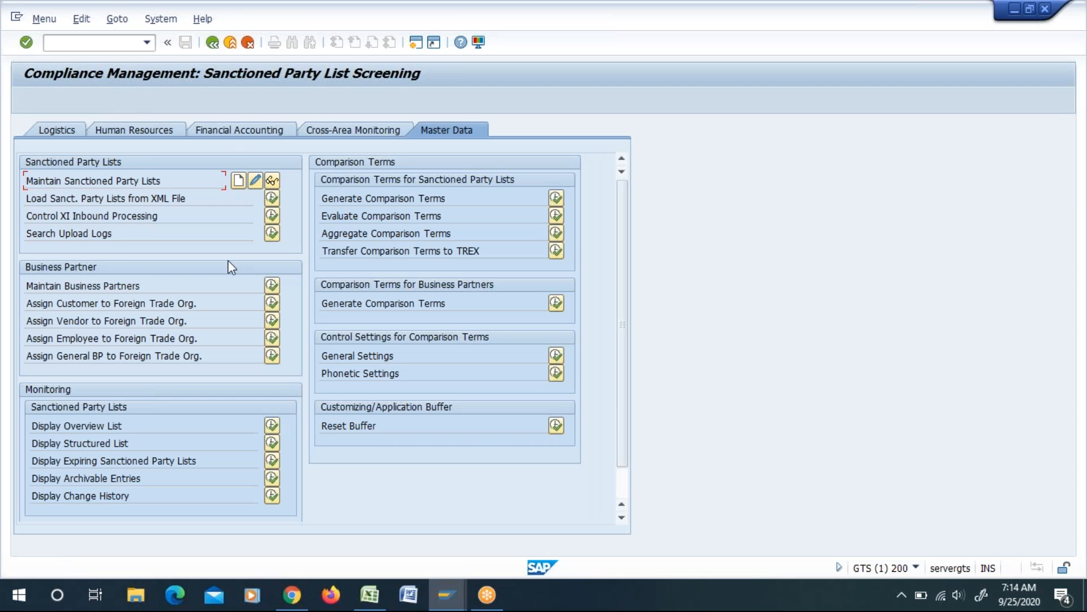
pyautogui.click(254, 180)
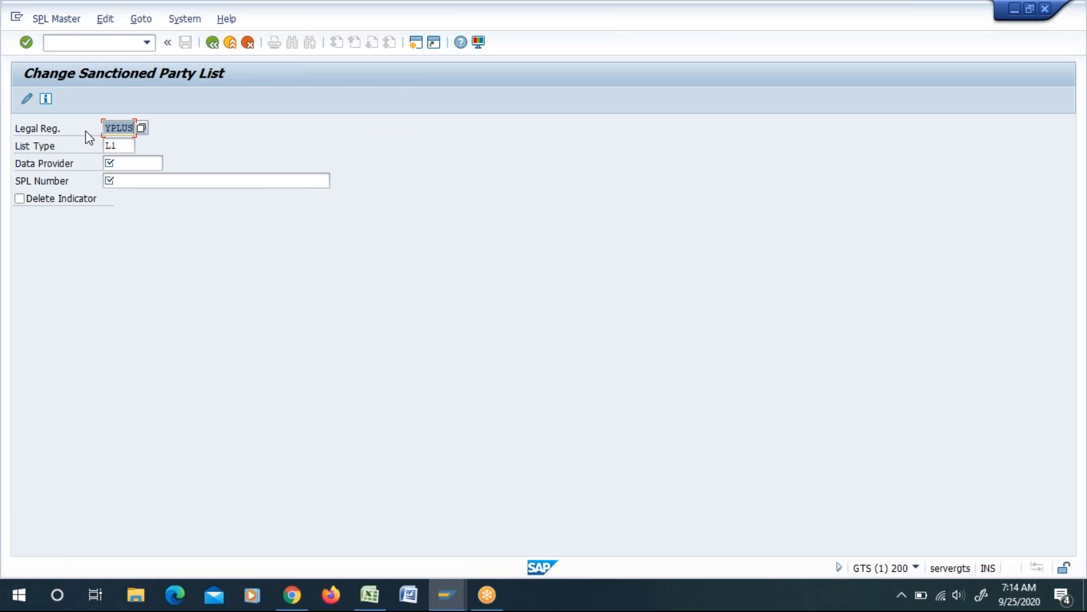
pyautogui.click(119, 145)
pyautogui.click(124, 163)
pyautogui.click(125, 178)
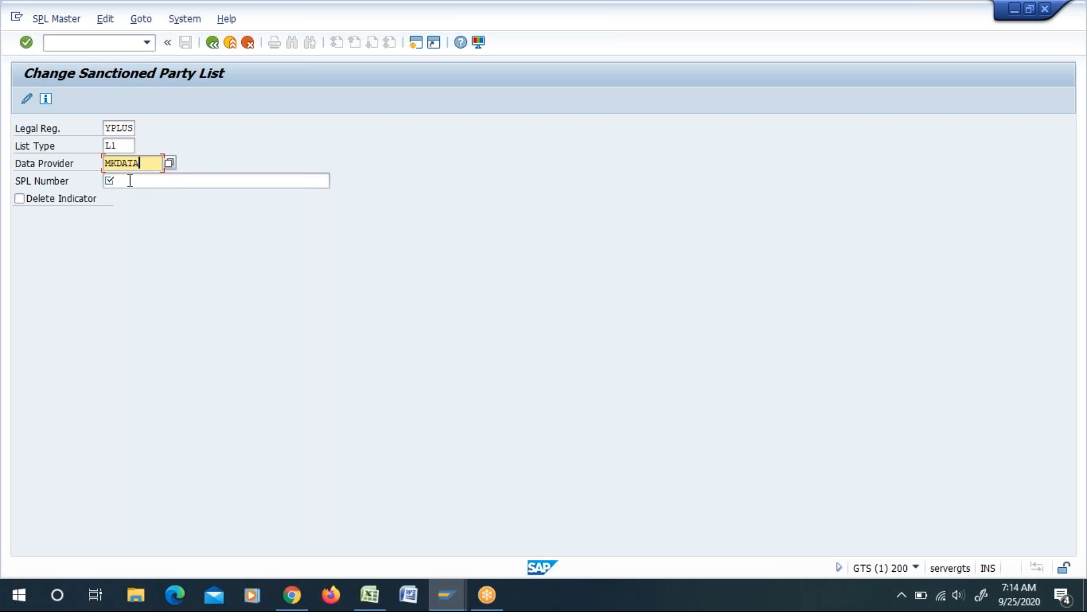
pyautogui.click(131, 181)
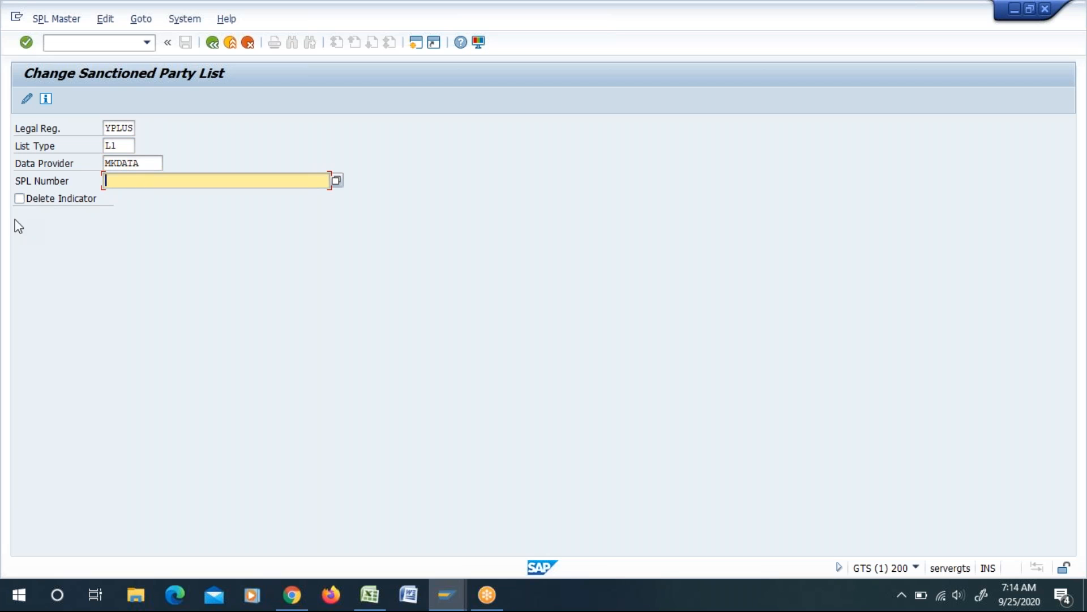
pyautogui.write('1001')
pyautogui.press('Return')
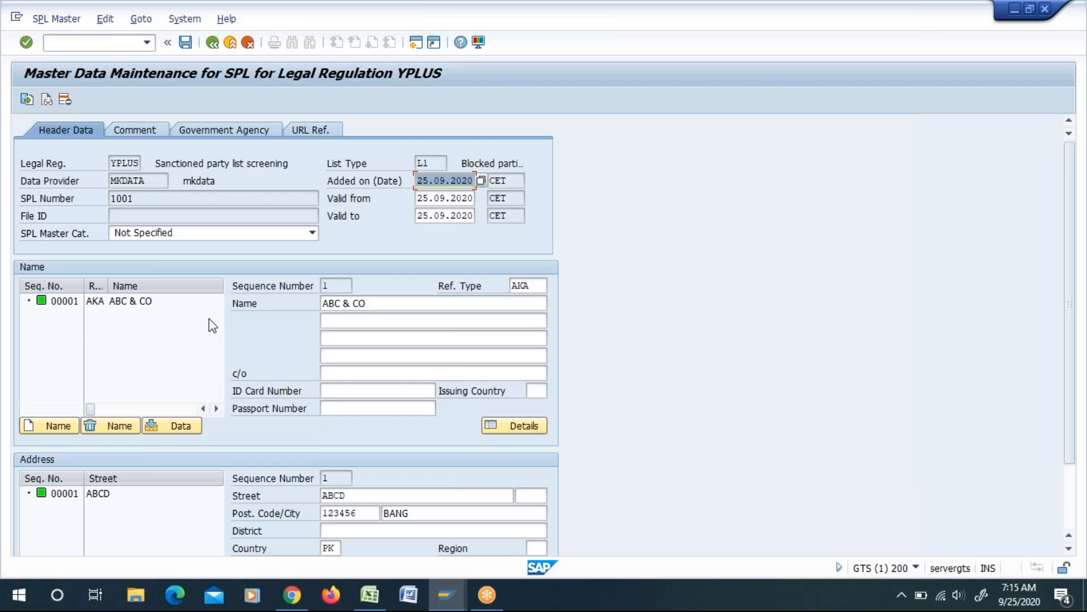
pyautogui.scroll(-5, 226, 385)
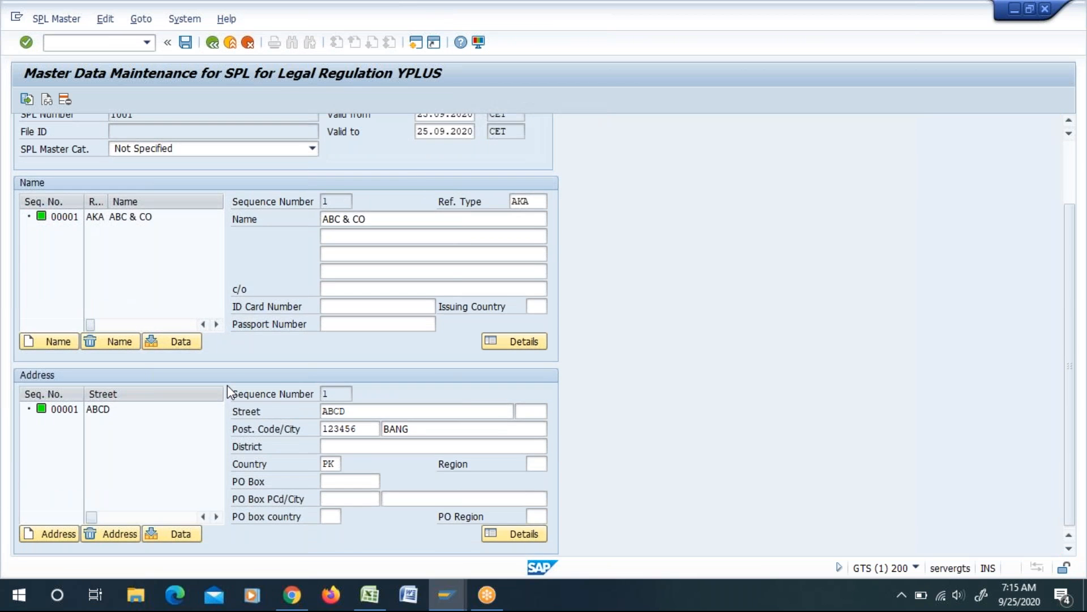
# Step: Leave the open sanctioned party list entry without changes and start an additional SAP session
pyautogui.scroll(5, 226, 385)
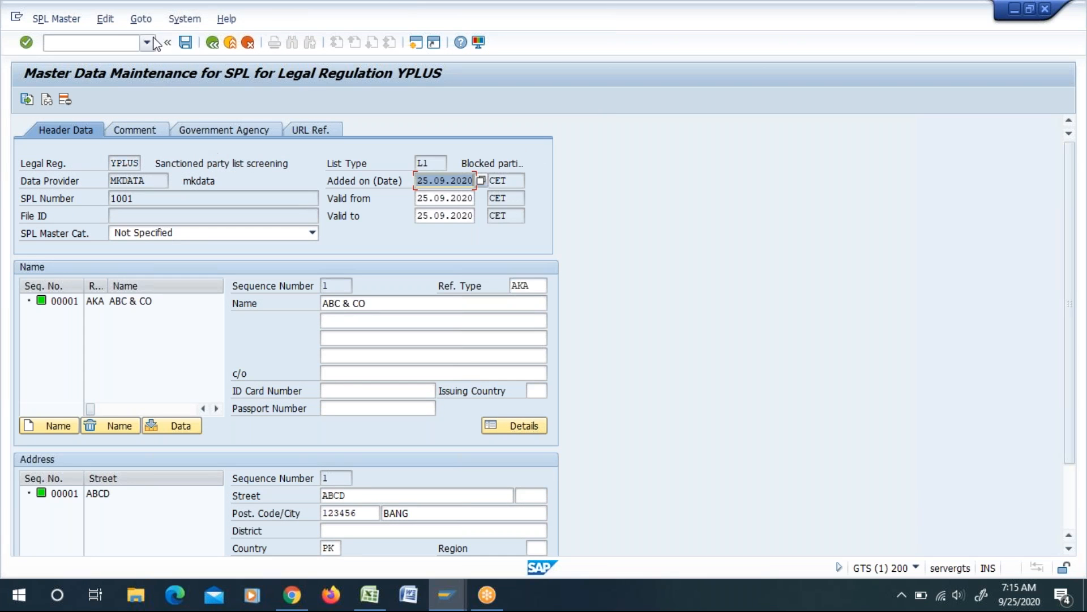
pyautogui.click(212, 42)
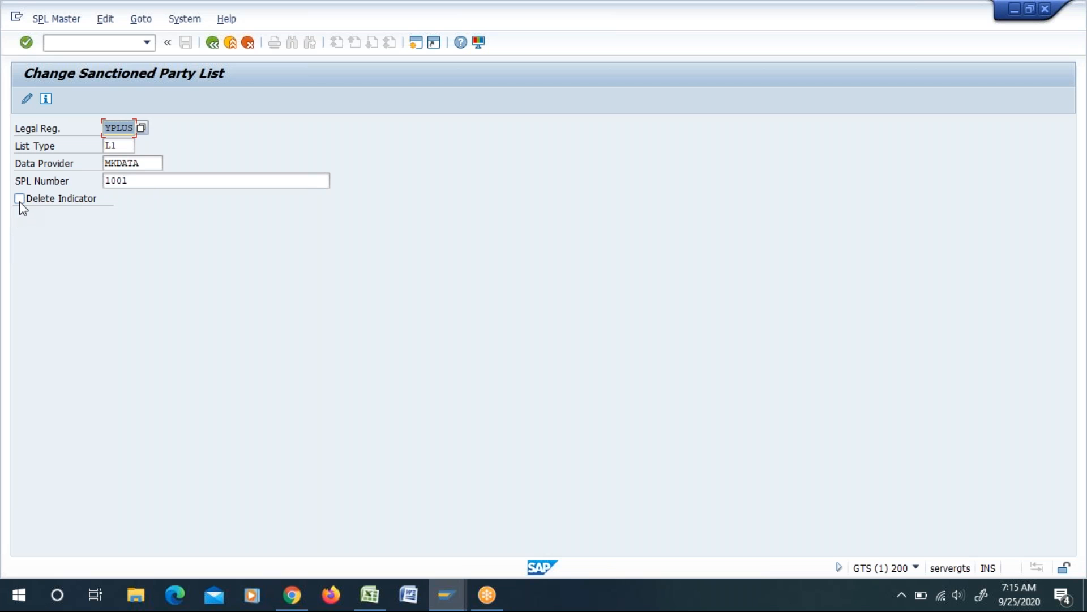
pyautogui.click(186, 21)
pyautogui.click(200, 40)
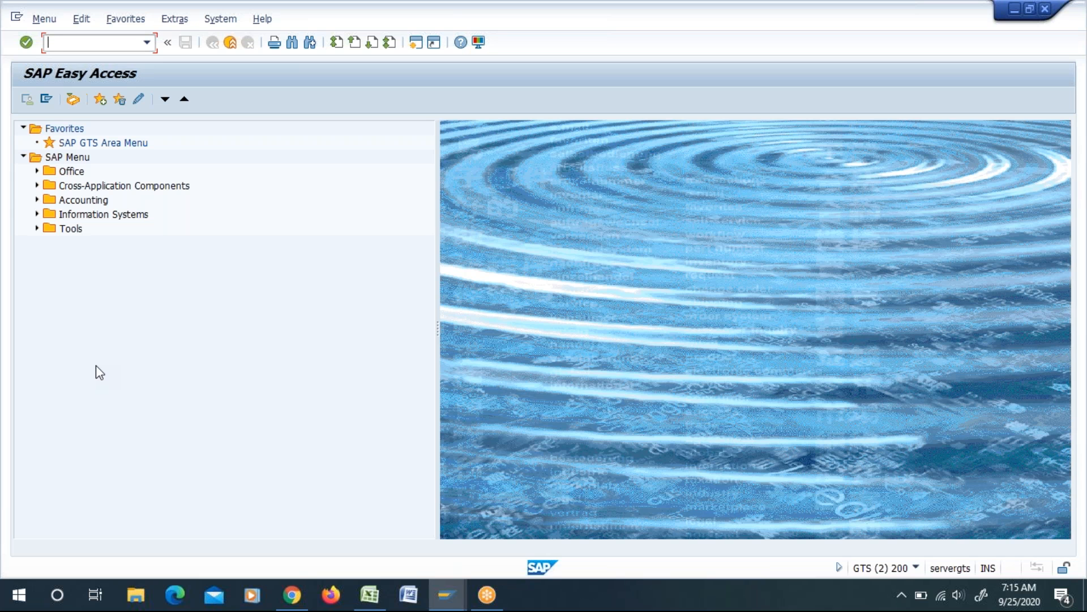
# Step: Run SPRO and display the locked Control Settings for SPL Screening under Global Trade Services, Compliance Management, Sanctioned Party List Screening in the reference IMG
pyautogui.write('SPRO')
pyautogui.press('Return')
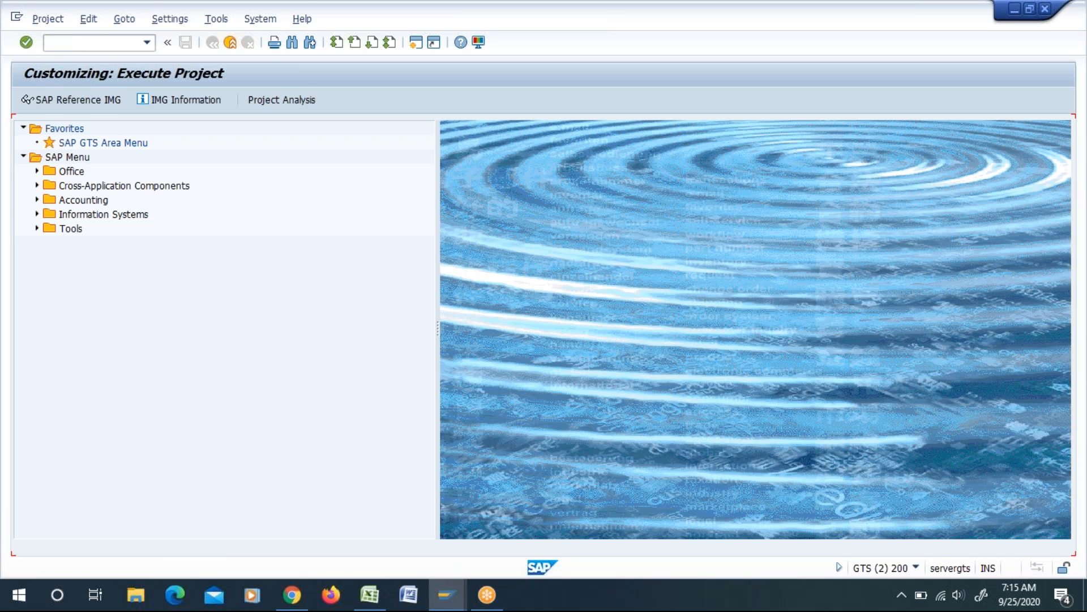
pyautogui.click(83, 104)
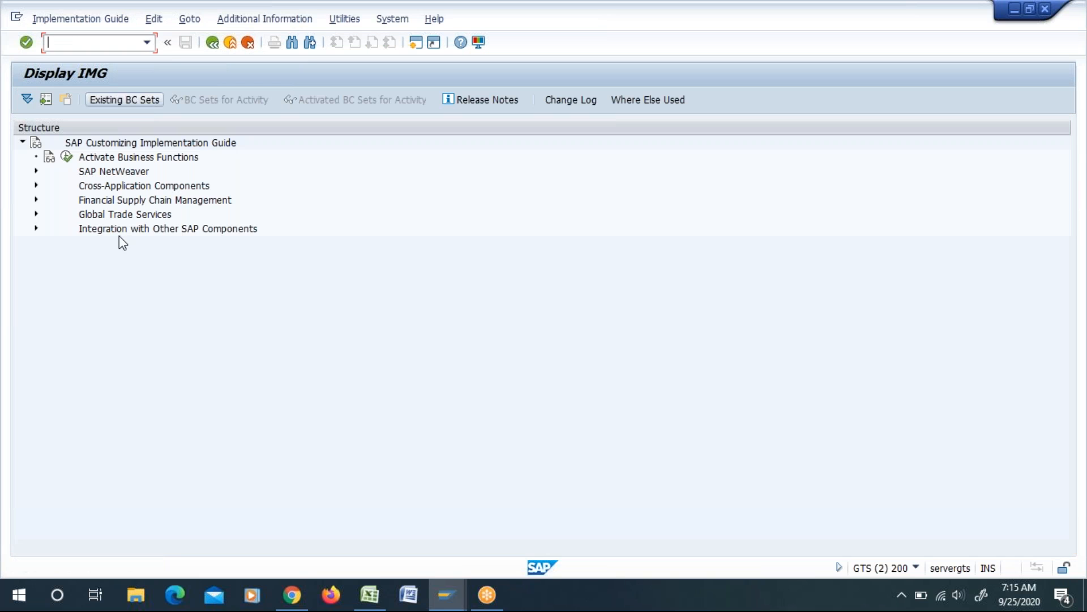
pyautogui.click(36, 214)
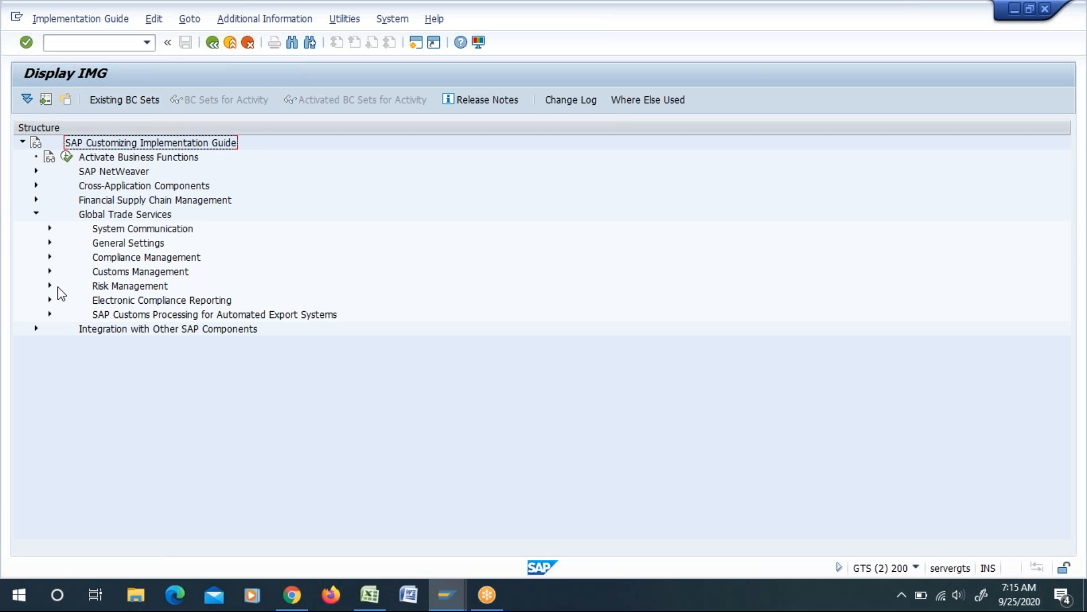
pyautogui.click(49, 257)
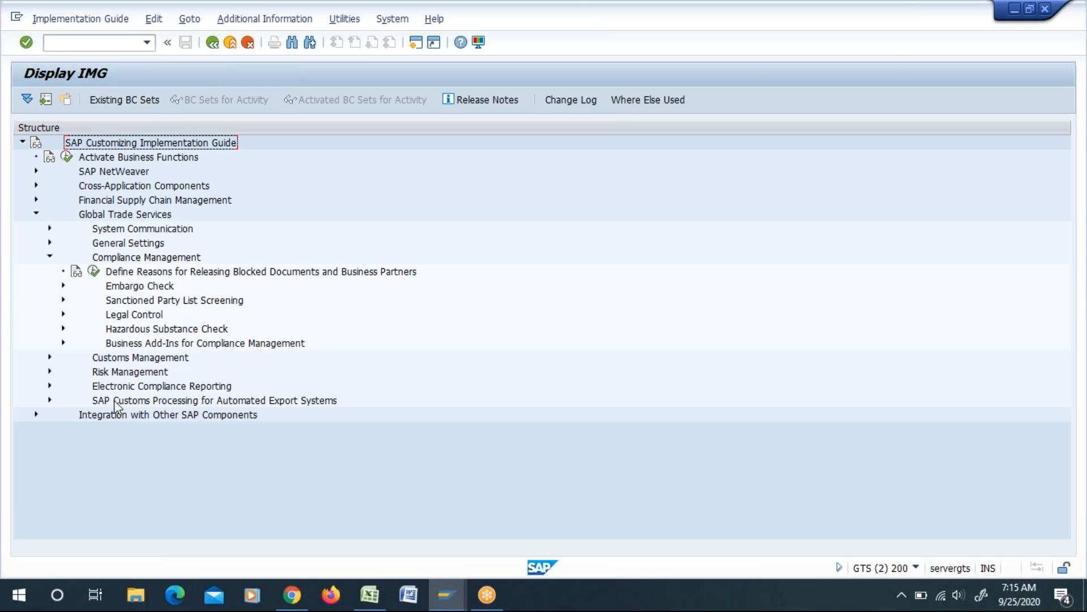
pyautogui.click(63, 301)
pyautogui.click(108, 387)
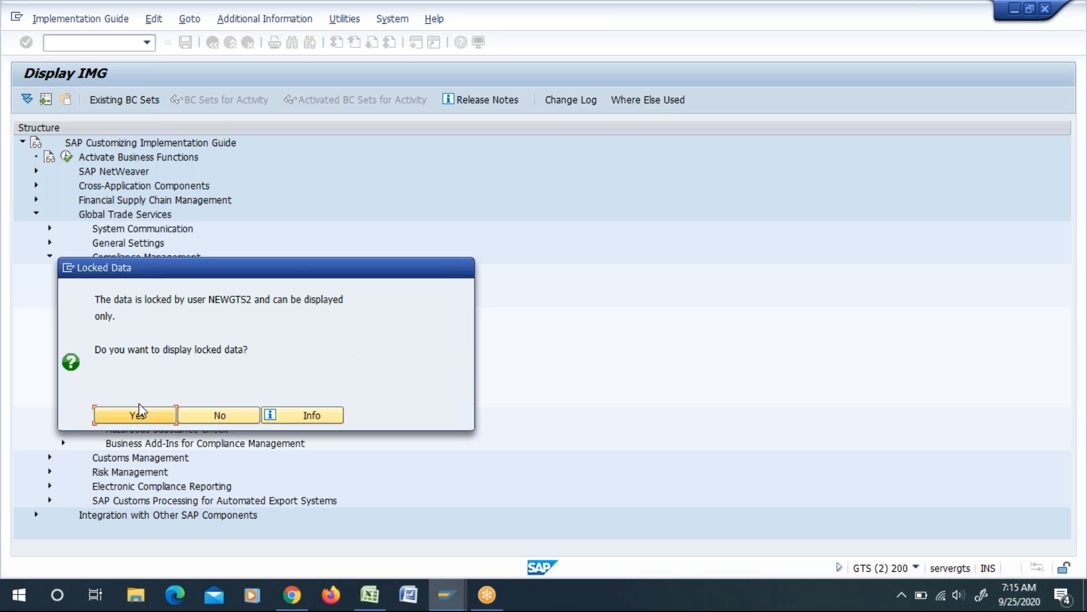
pyautogui.click(136, 415)
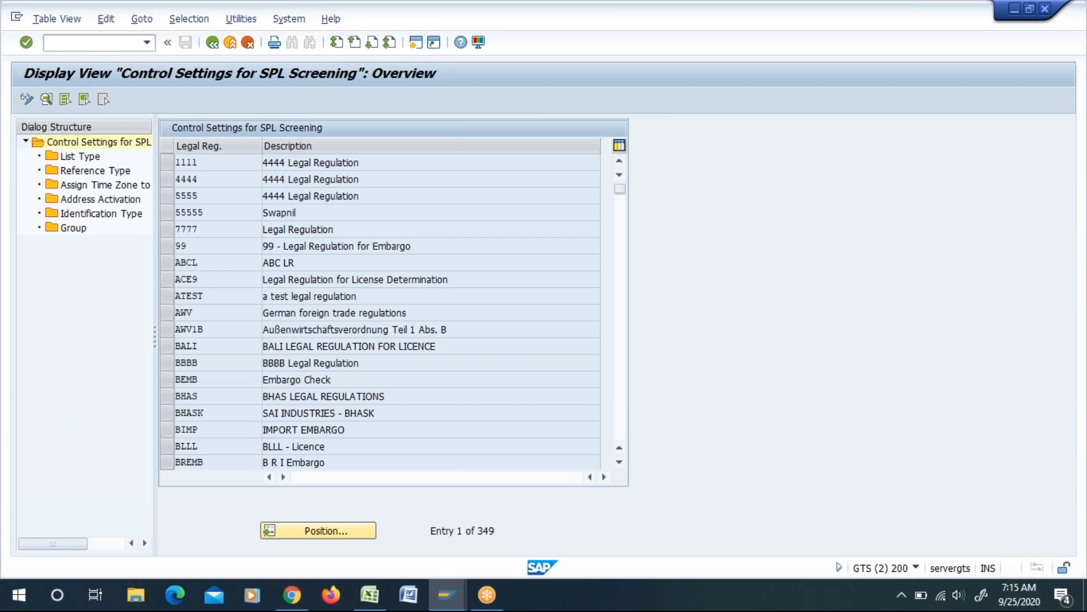
# Step: Find legal regulation YPLUS in the control settings and examine its Scope of Check options in the detail view
pyautogui.scroll(-5, 379, 312)
pyautogui.click(318, 527)
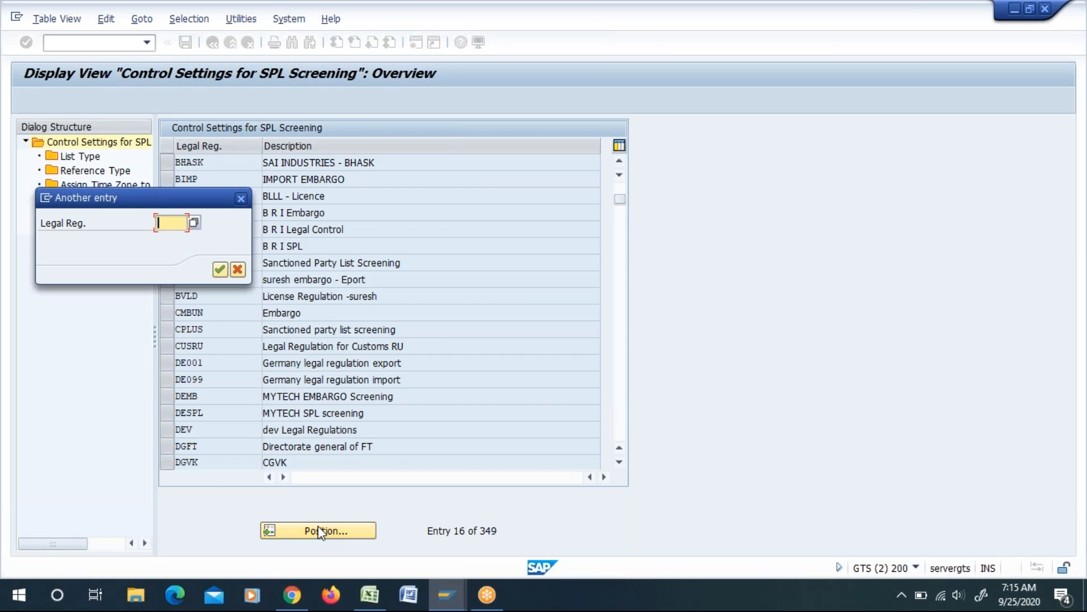
pyautogui.write('YFLUX')
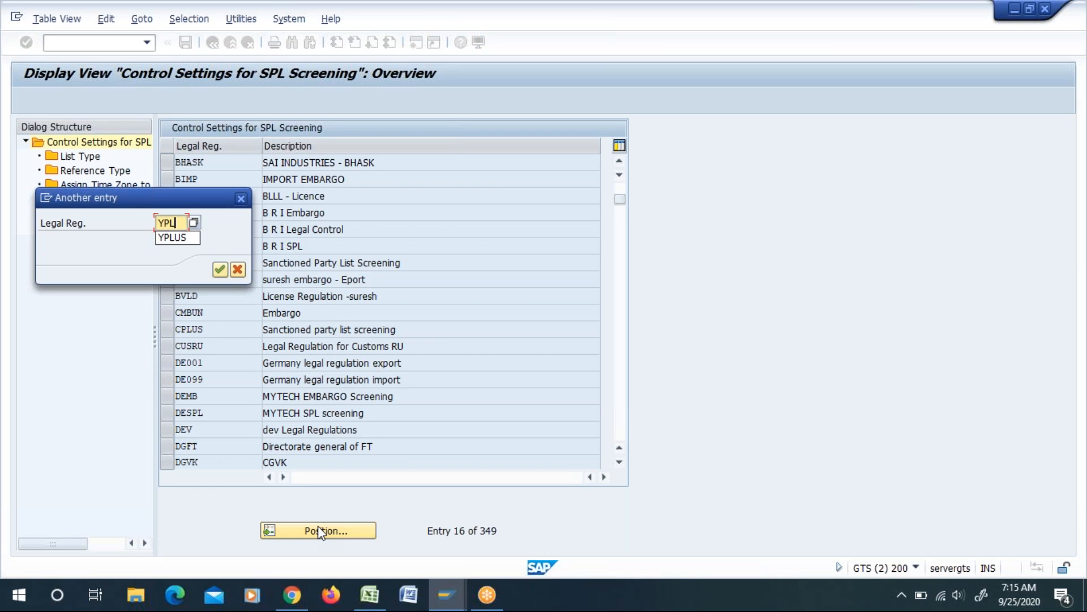
pyautogui.press('Return')
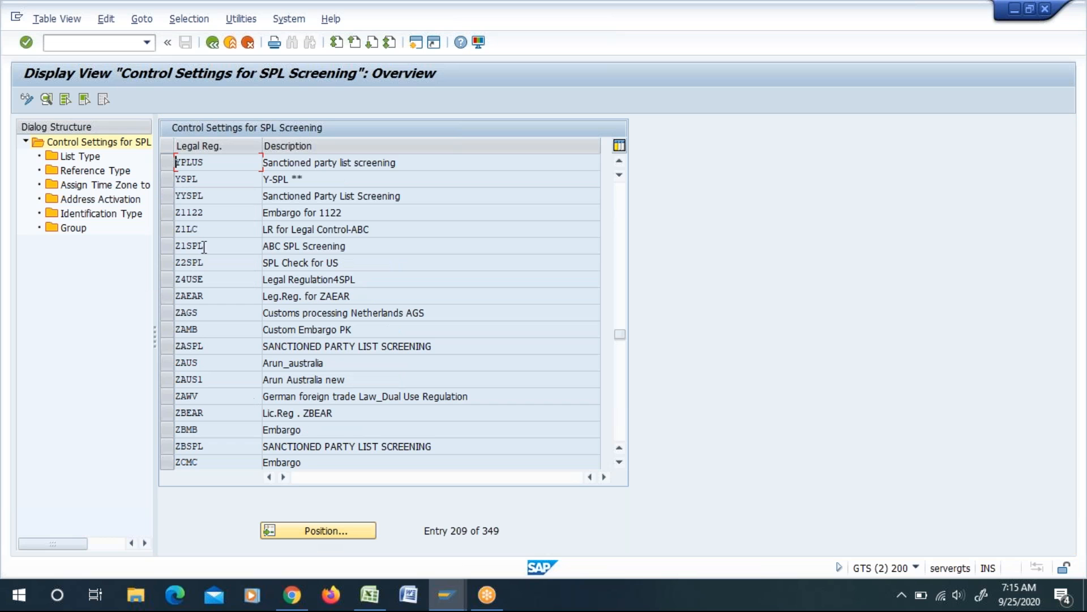
pyautogui.click(44, 97)
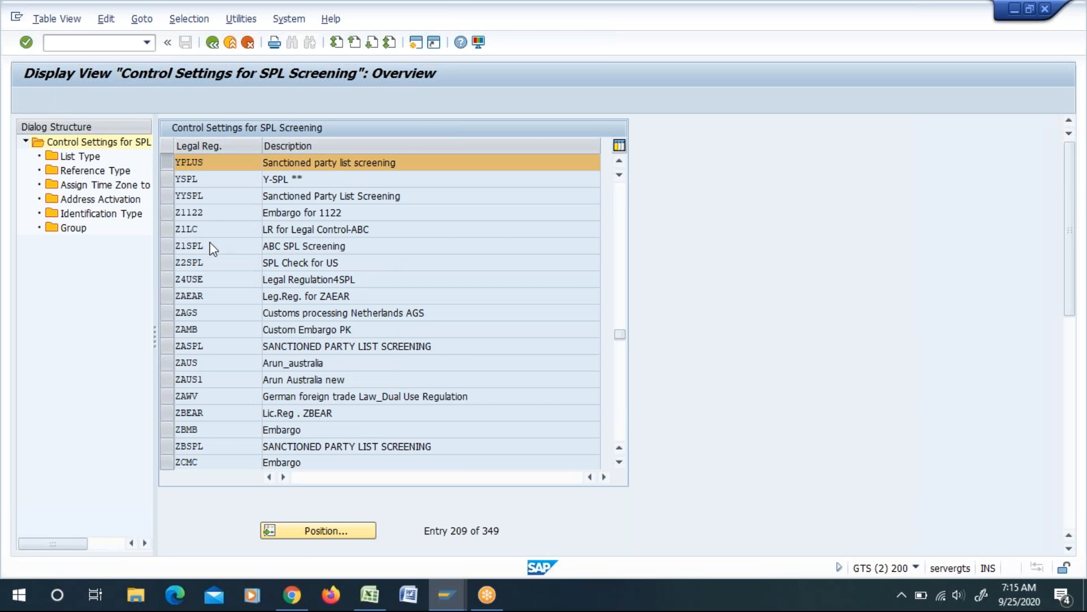
pyautogui.scroll(-3, 549, 351)
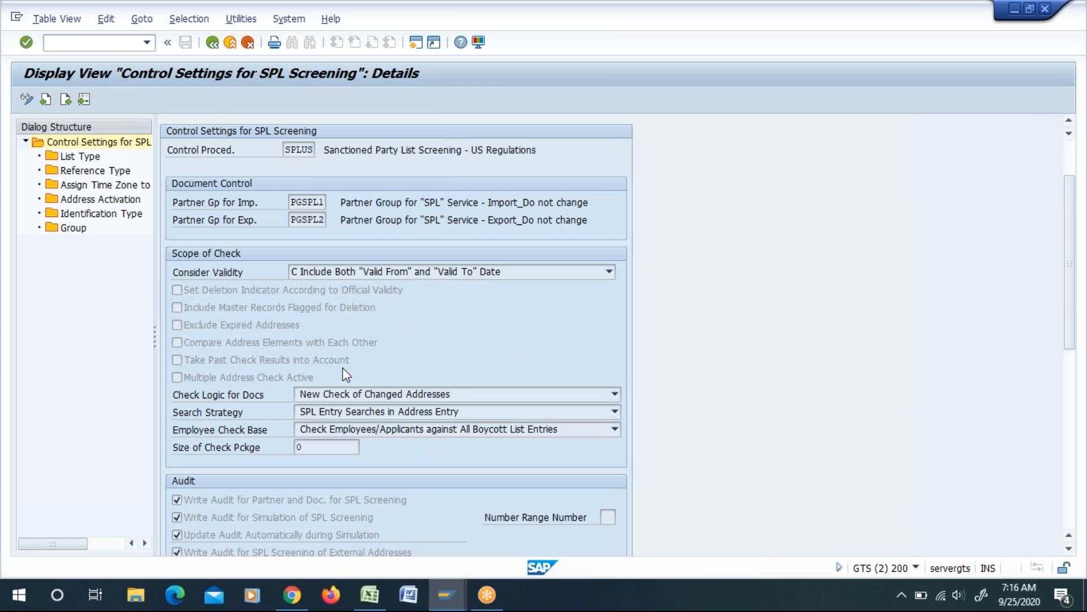
pyautogui.scroll(-2, 375, 347)
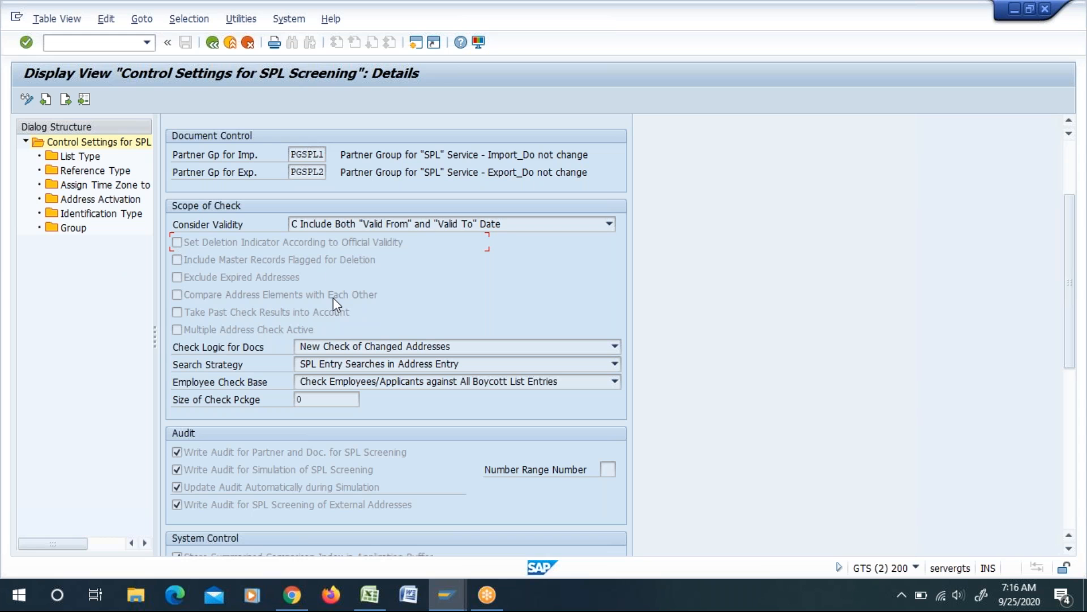
# Step: Return to the Sanctioned Party List Screening master data in the first session and open the load of sanctioned party lists from XML file
pyautogui.hotkey('alt', 'Tab')
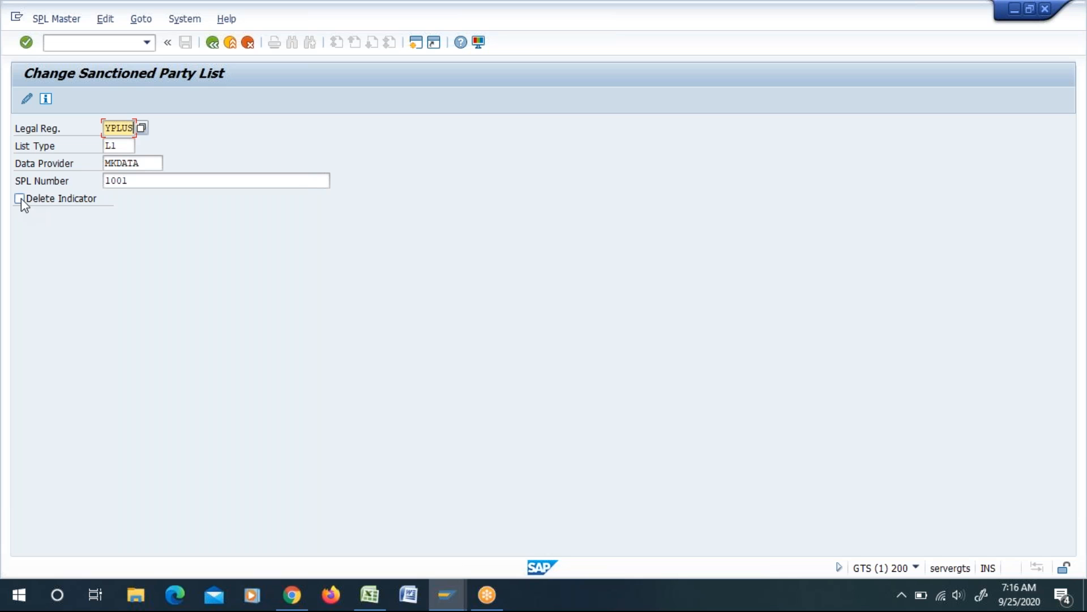
pyautogui.click(213, 44)
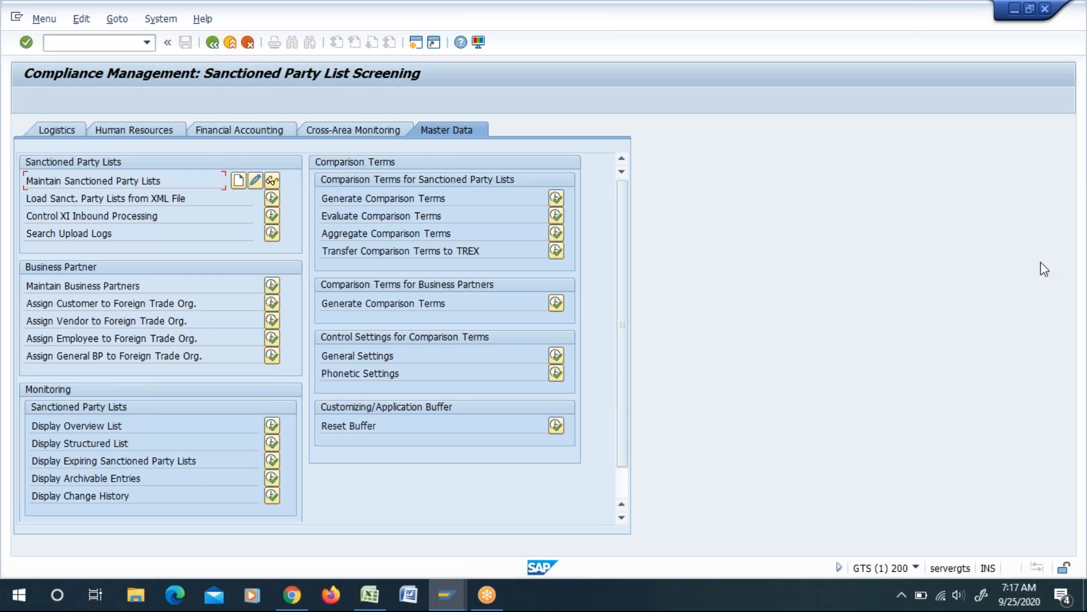
pyautogui.moveTo(25, 197); pyautogui.dragTo(148, 206)
pyautogui.hotkey('ctrl', 'c')
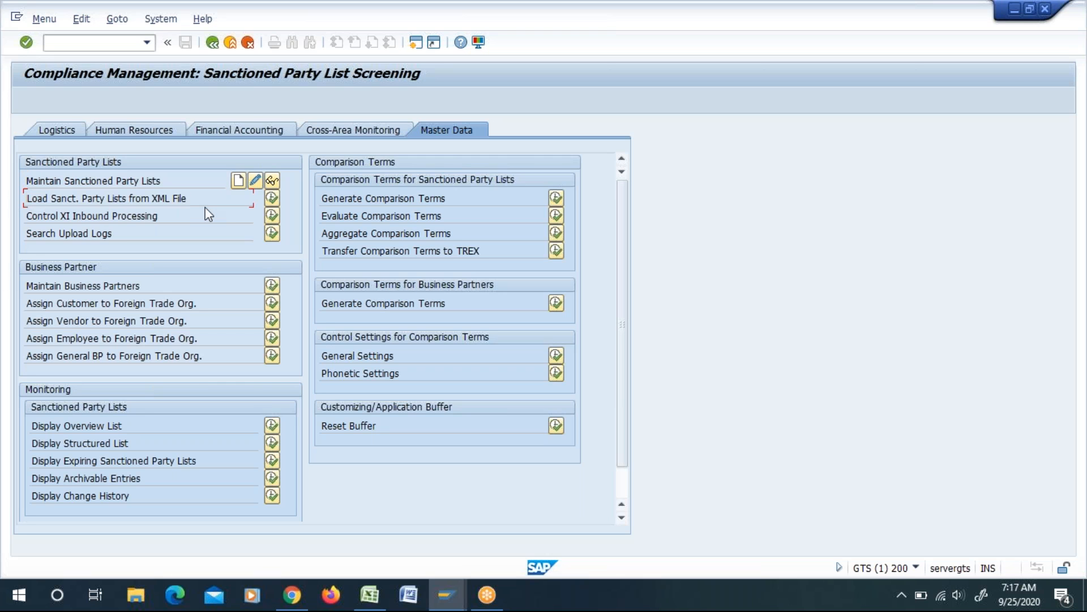
pyautogui.click(272, 198)
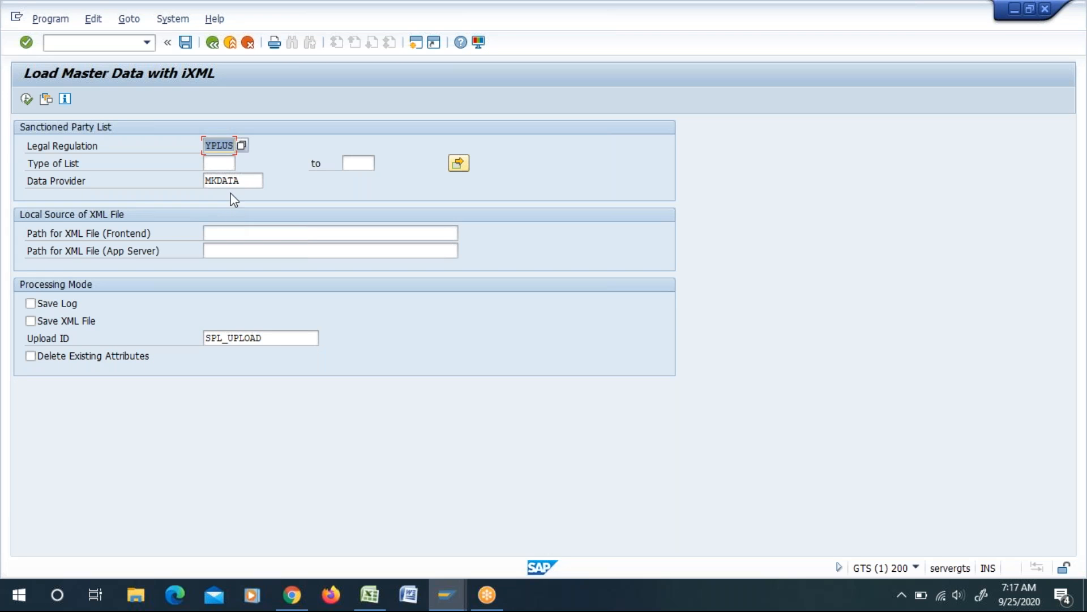
# Step: Examine the list type and the frontend and application server XML path fields, then leave the XML load without running it
pyautogui.click(213, 161)
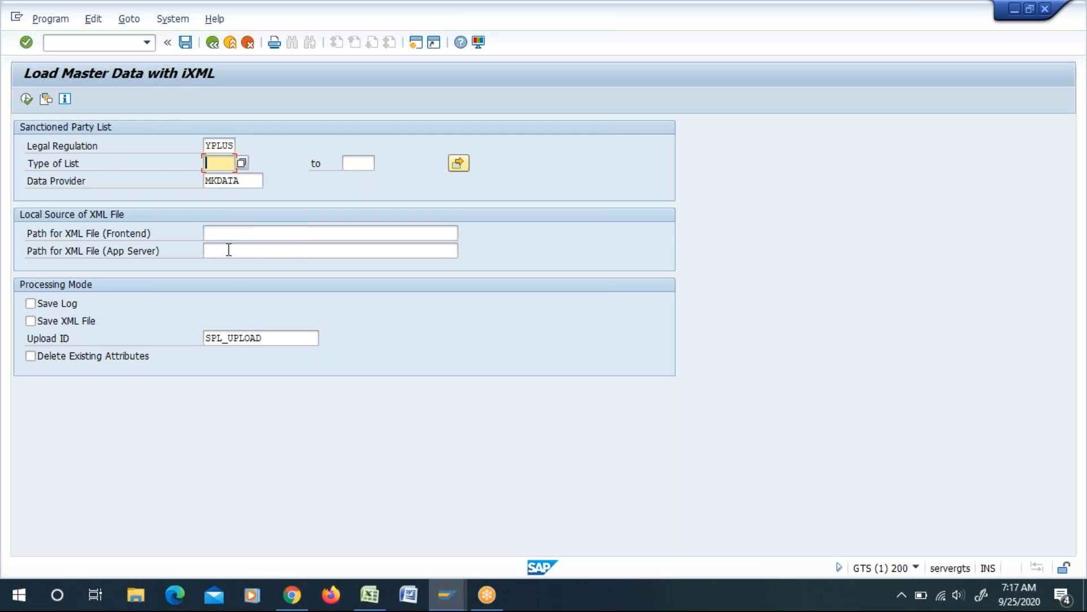
pyautogui.click(233, 233)
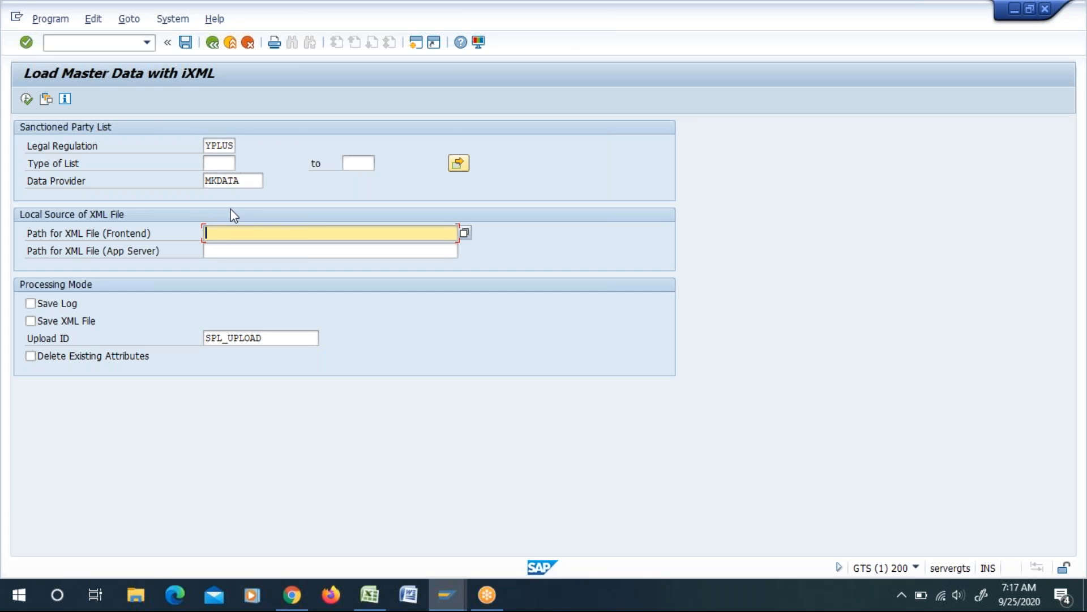
pyautogui.click(215, 252)
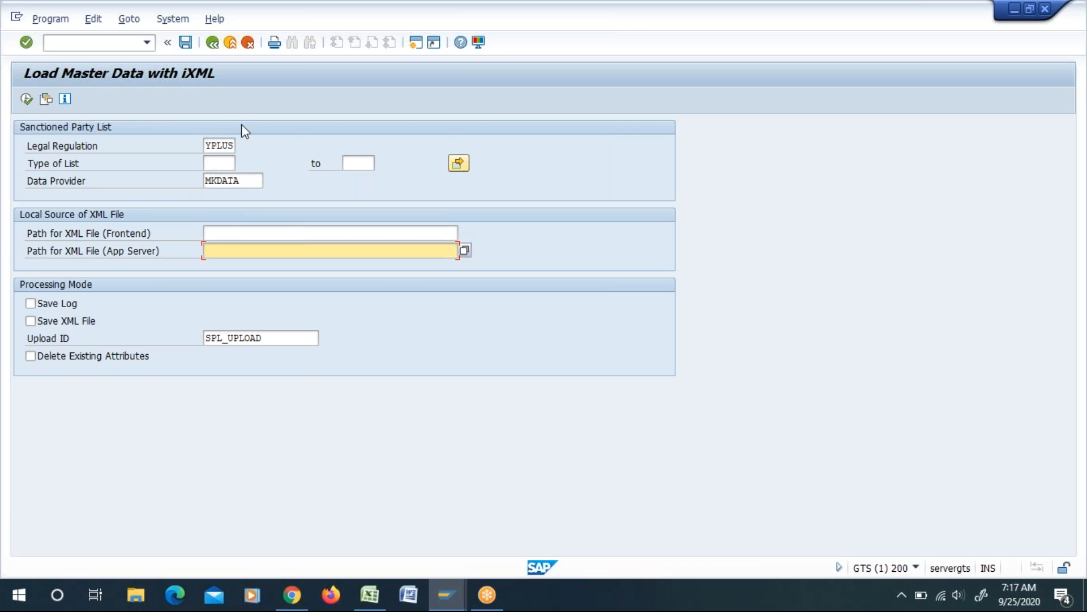
pyautogui.click(213, 48)
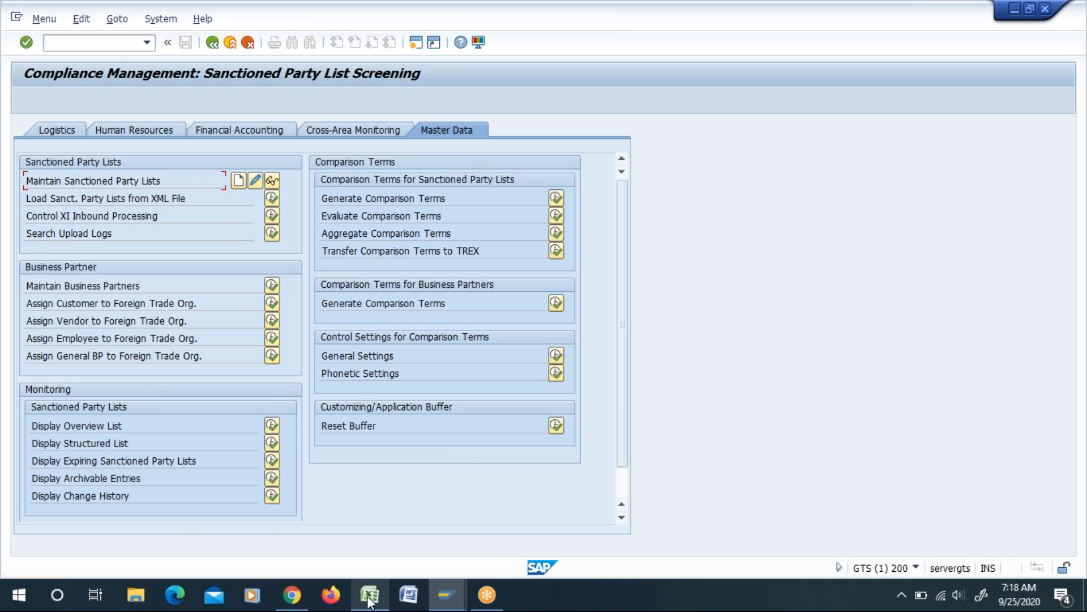
# Step: Check the Monitoring SPL Screening steps in the GTS Master Sheet workbook in Excel, then switch back to SAP
pyautogui.moveTo(369, 599)
pyautogui.click(335, 535)
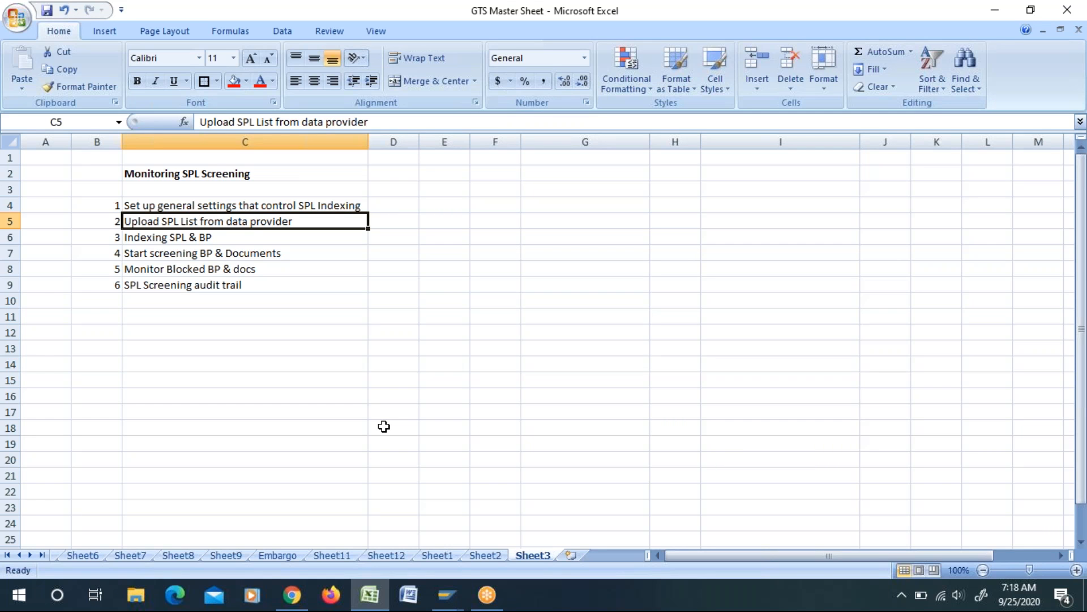
pyautogui.hotkey('alt', 'Tab')
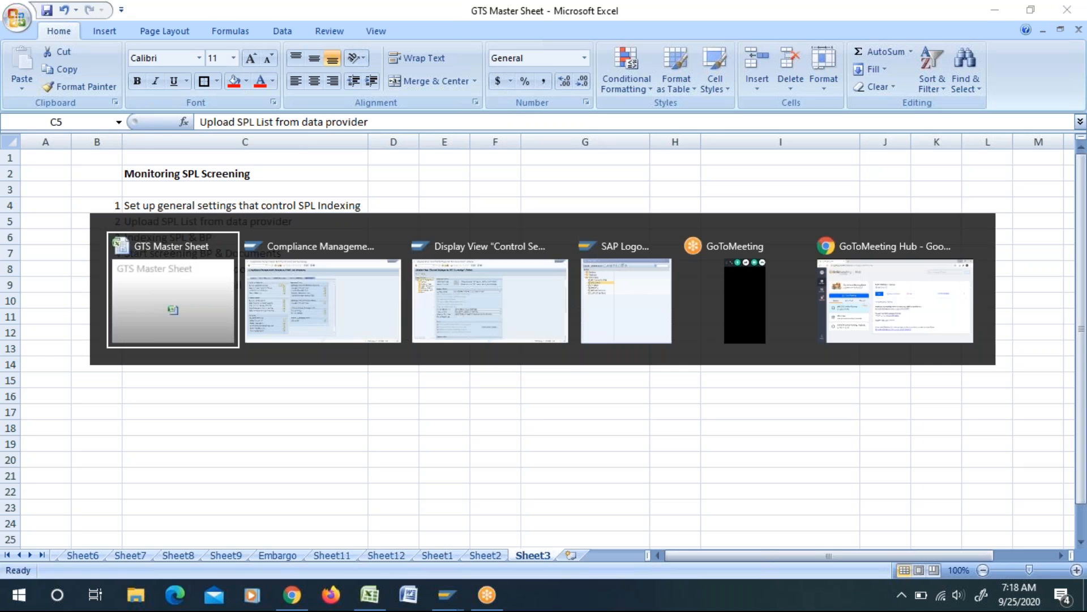
pyautogui.hotkey('alt', 'Tab')
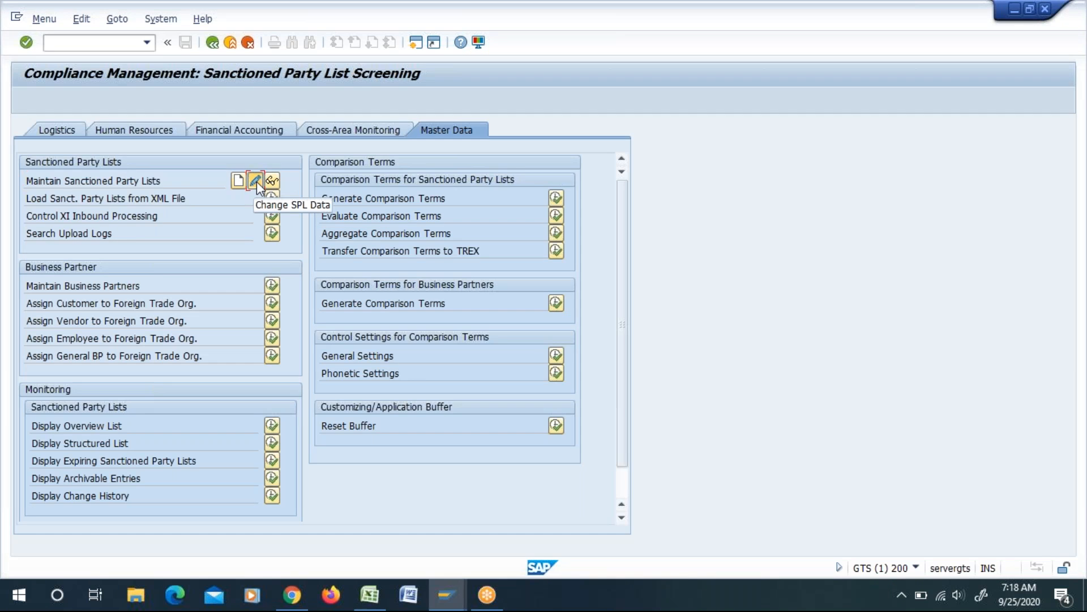
# Step: Reopen SPL entry 1001 in change mode and review its comment, government agency, URL reference and header data
pyautogui.click(256, 180)
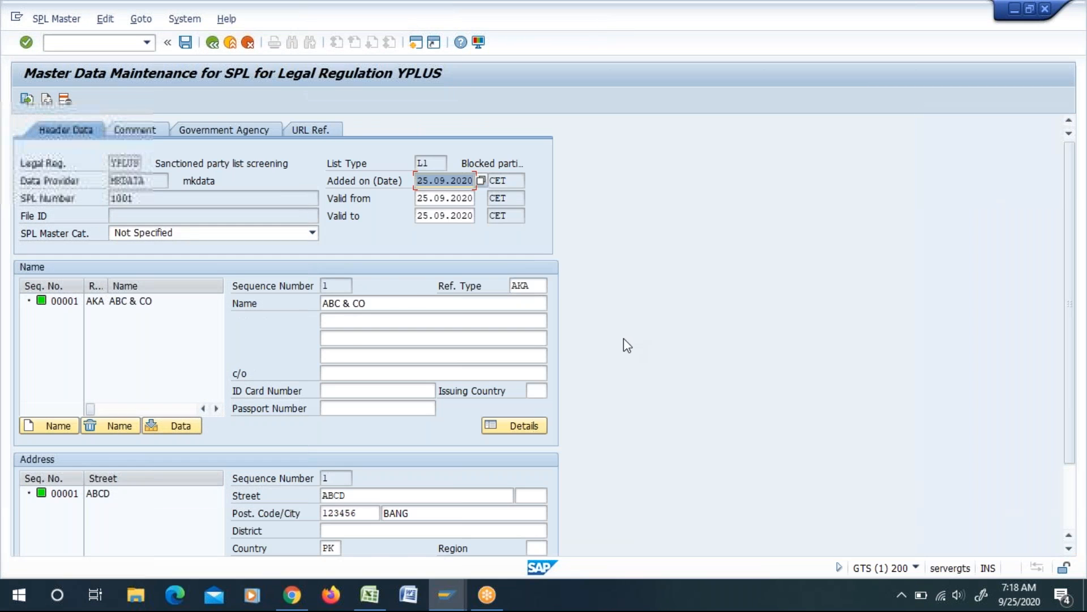
pyautogui.click(131, 131)
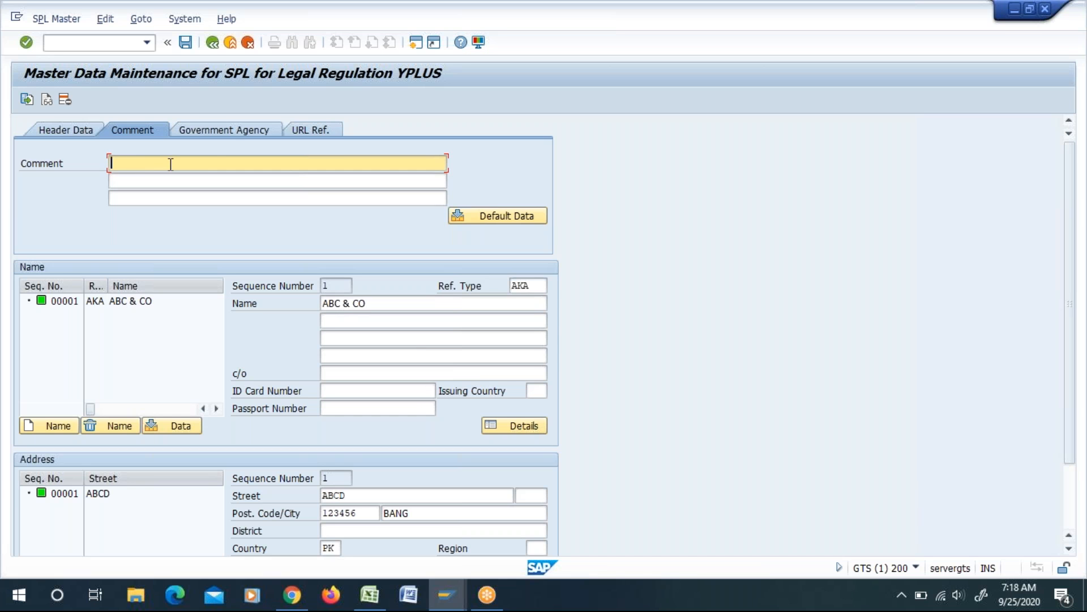
pyautogui.click(225, 132)
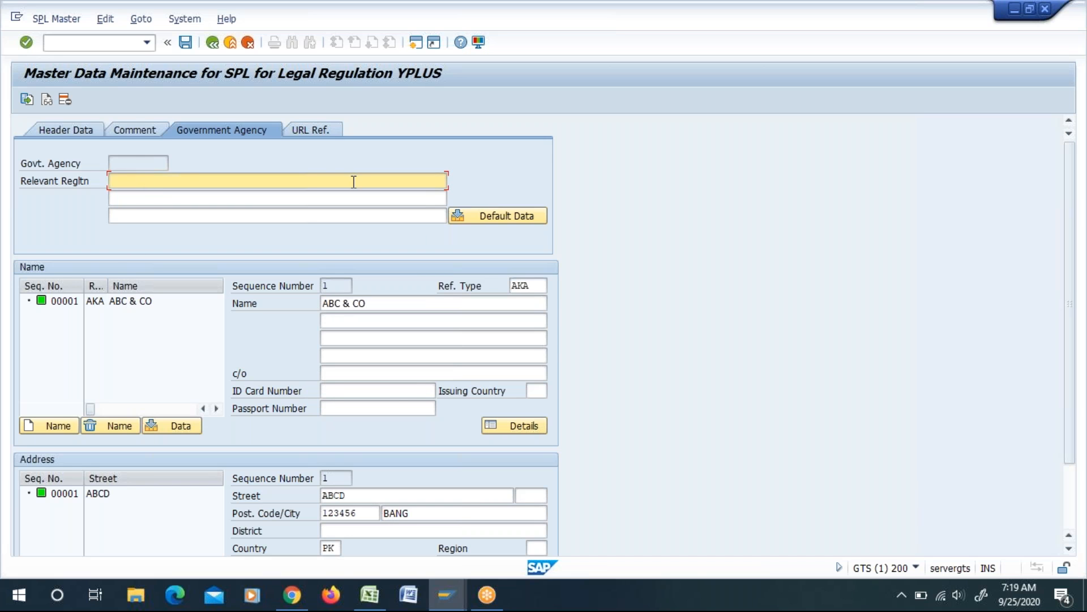
pyautogui.click(312, 129)
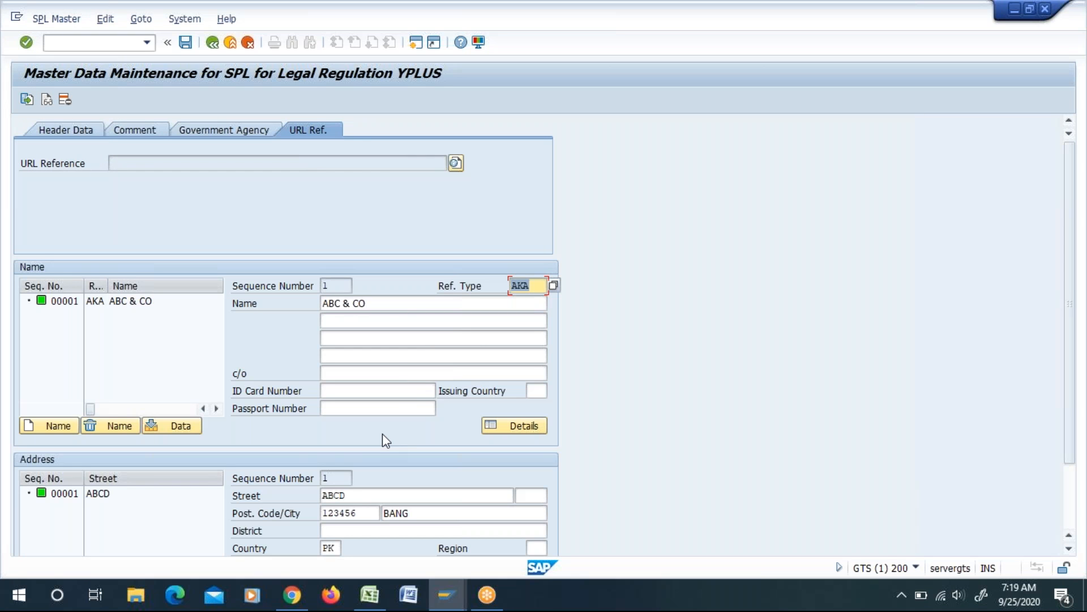
pyautogui.click(71, 135)
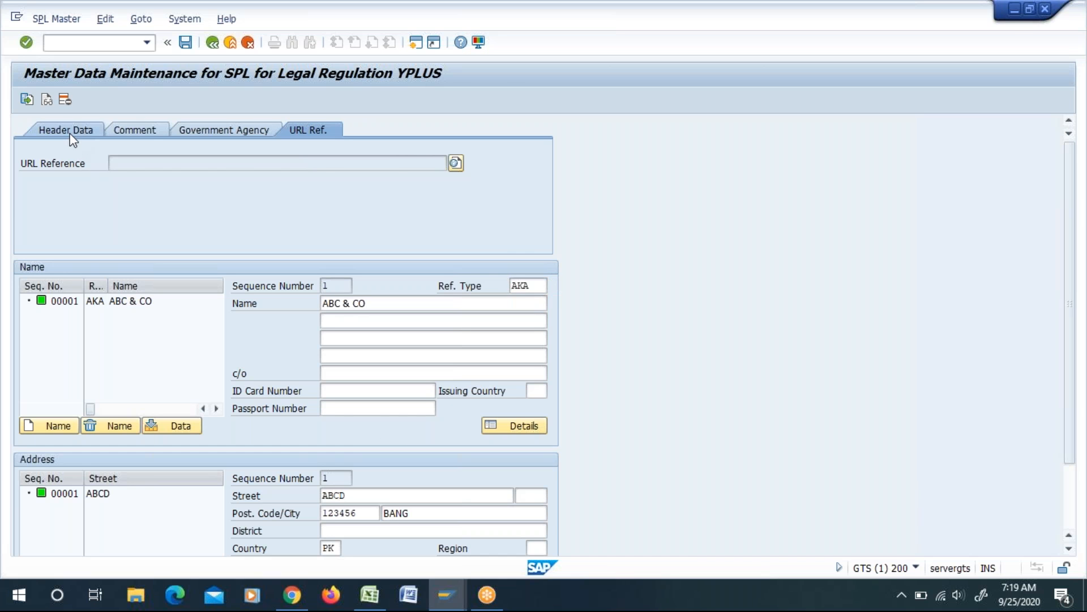
# Step: Review the name and address data of the entry for ABC & CO
pyautogui.scroll(-3, 718, 325)
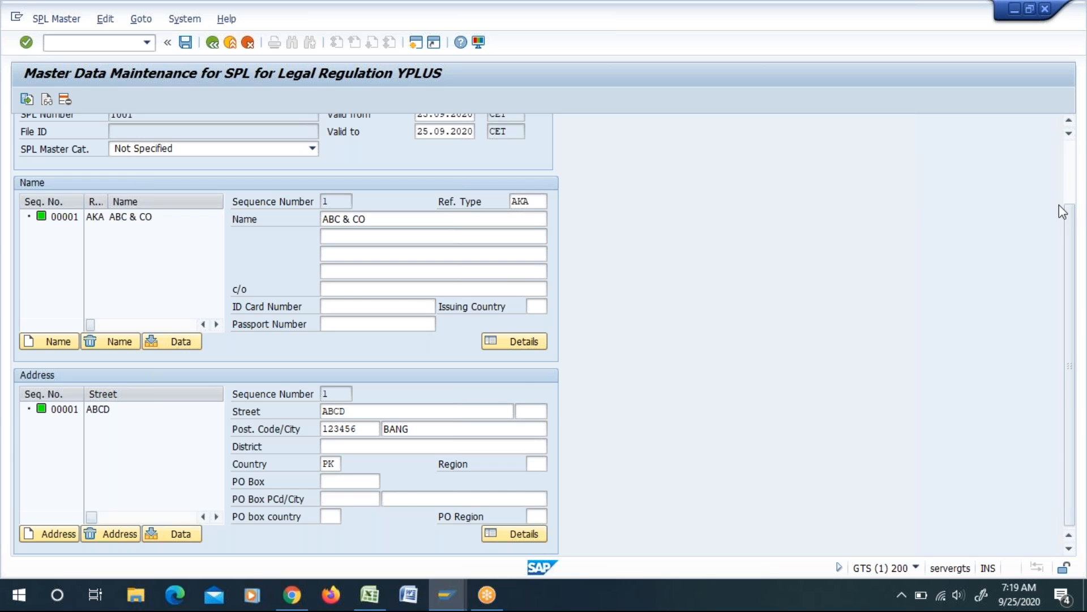
pyautogui.scroll(3, 1071, 161)
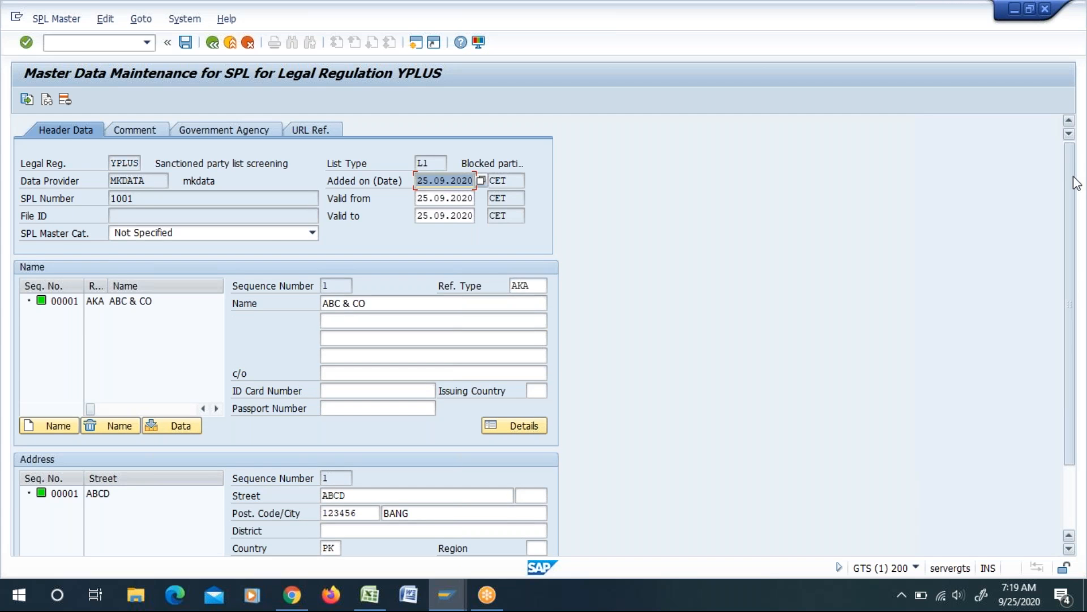
pyautogui.scroll(-3, 1073, 170)
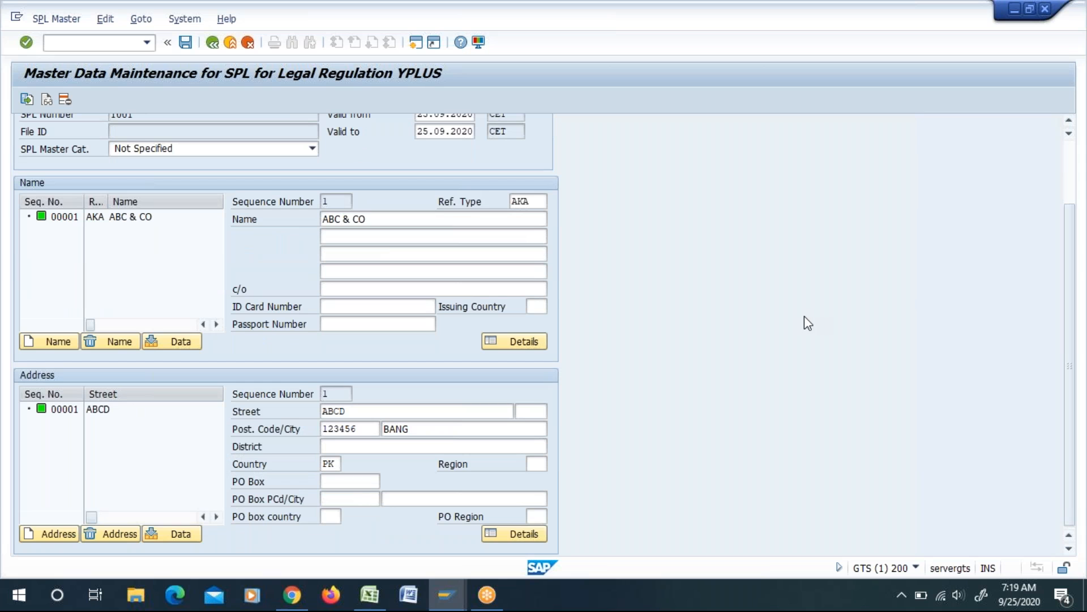
pyautogui.moveTo(385, 214); pyautogui.dragTo(325, 208)
pyautogui.click(324, 214)
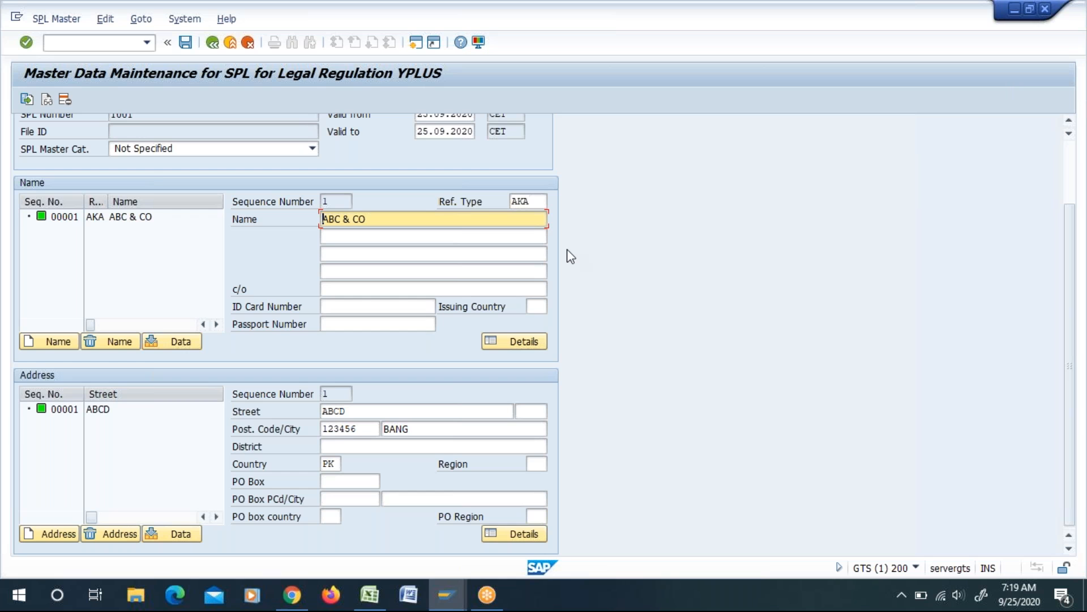
# Step: Create an additional SAP session from the SPL master data screen
pyautogui.click(1068, 158)
pyautogui.click(184, 19)
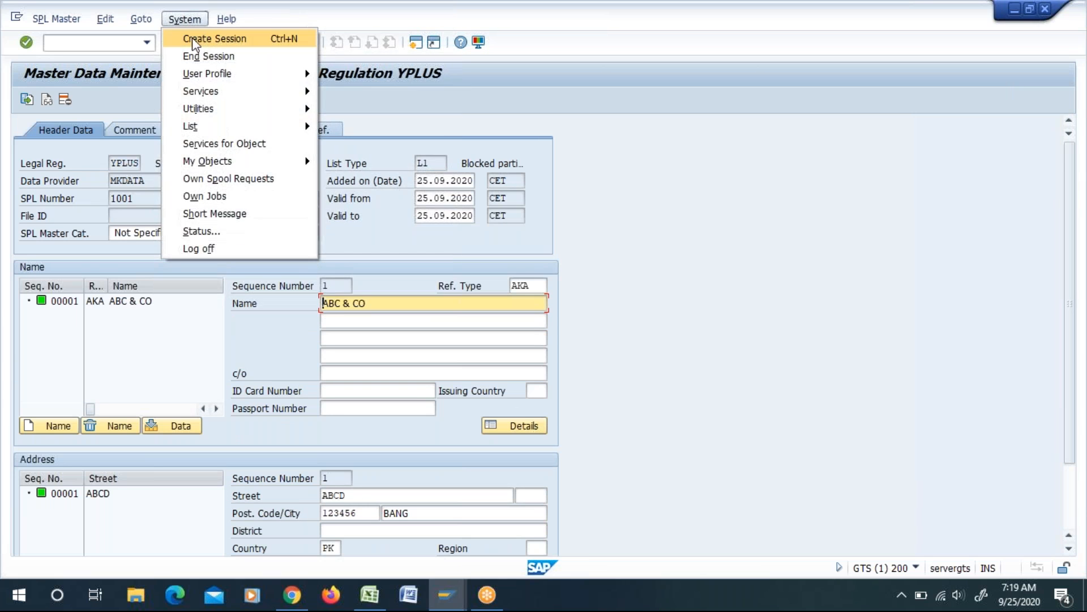
pyautogui.click(194, 40)
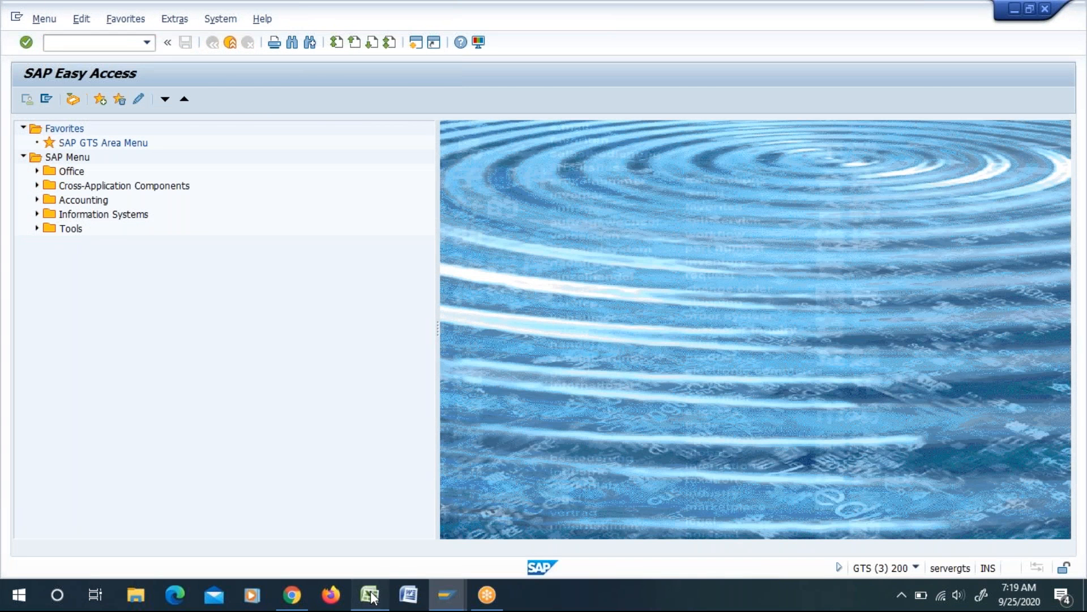
# Step: Check the Indexing SPL & BP step in the GTS Master Sheet workbook in Excel, then switch back to the new SAP session
pyautogui.click(369, 595)
pyautogui.click(210, 348)
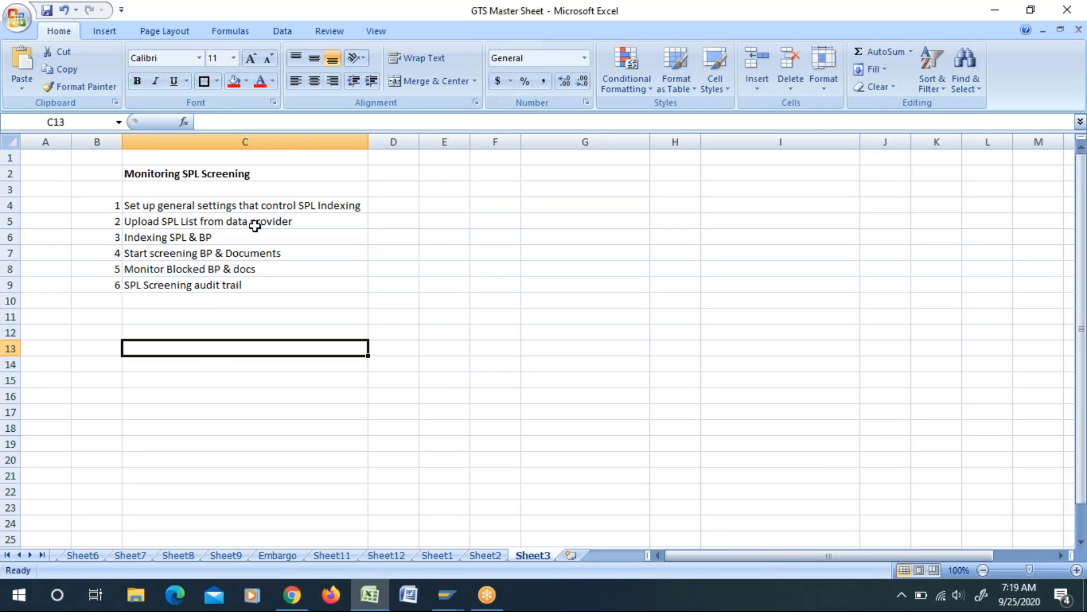
pyautogui.click(172, 242)
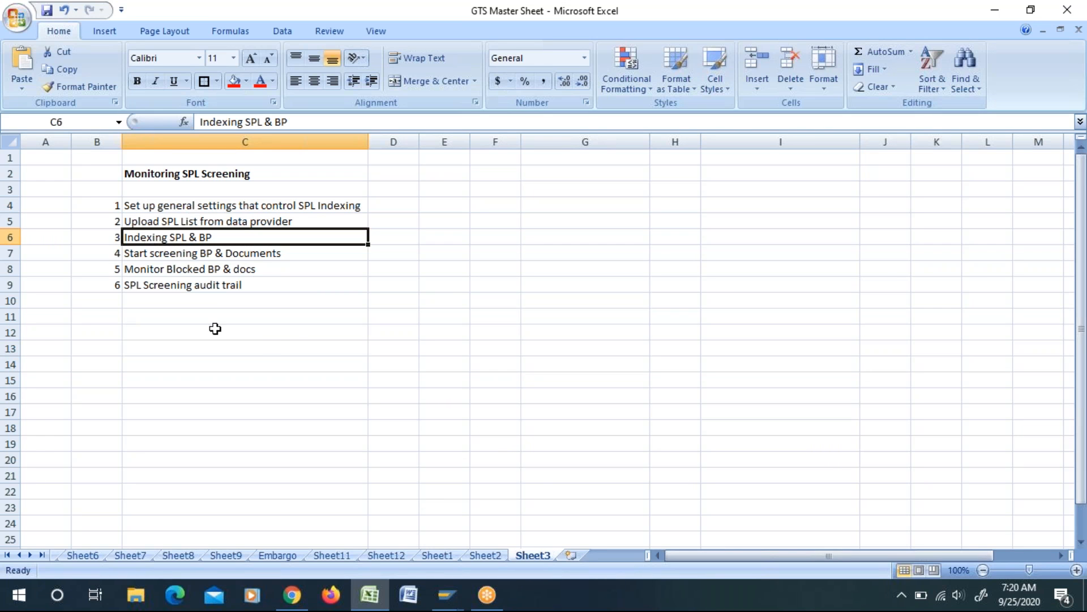
pyautogui.hotkey('alt', 'Tab')
pyautogui.hotkey('alt', 'Tab')
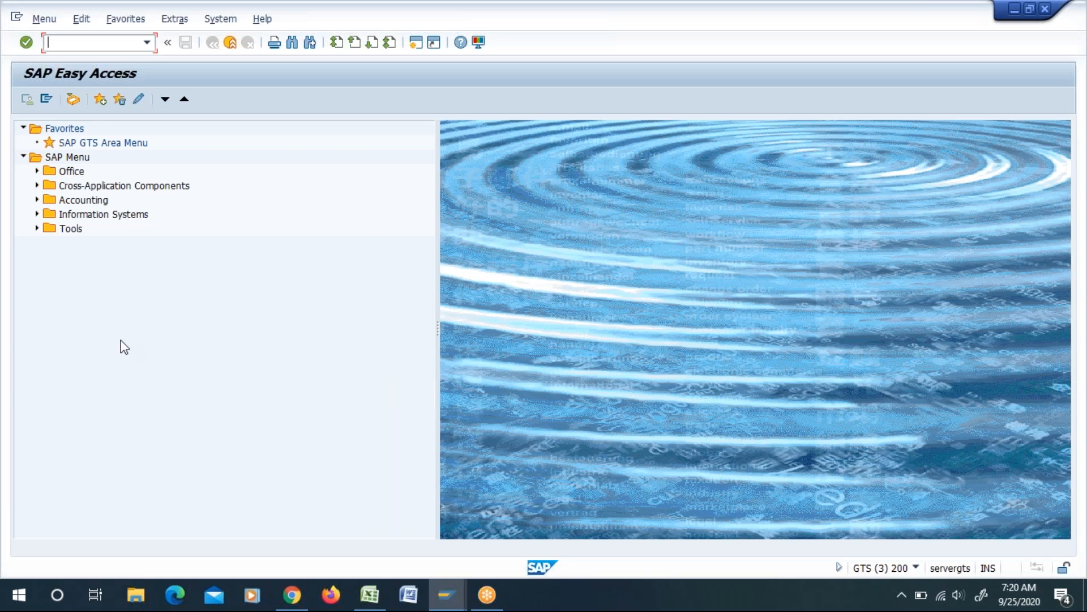
# Step: Run transaction SPRO and open the business partner control settings from Sanctioned Party List Screening under Compliance Management in the SAP Reference IMG
pyautogui.write('spro')
pyautogui.press('Return')
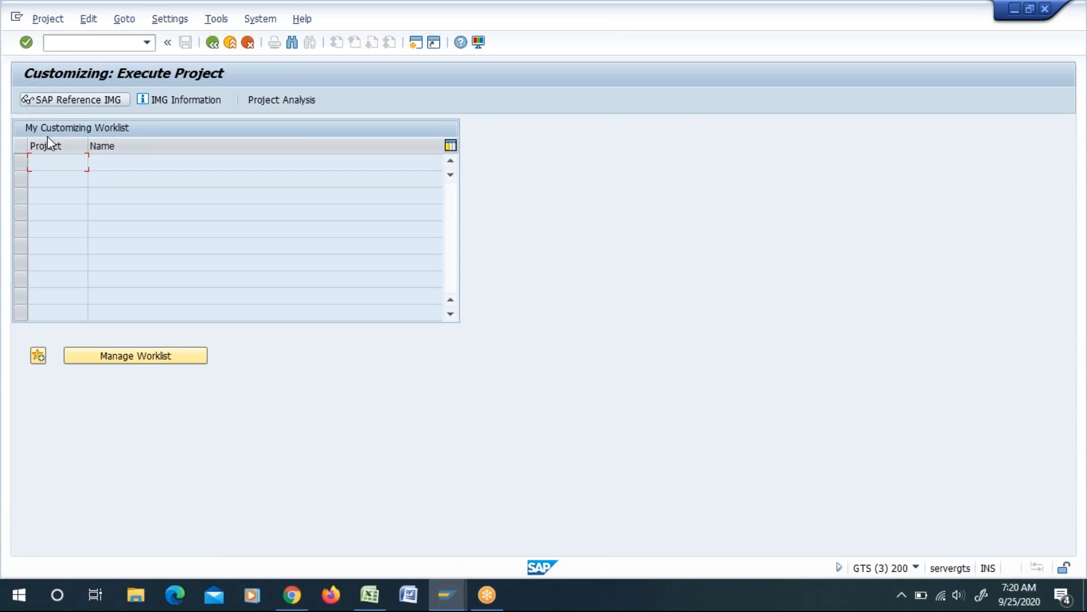
pyautogui.click(78, 106)
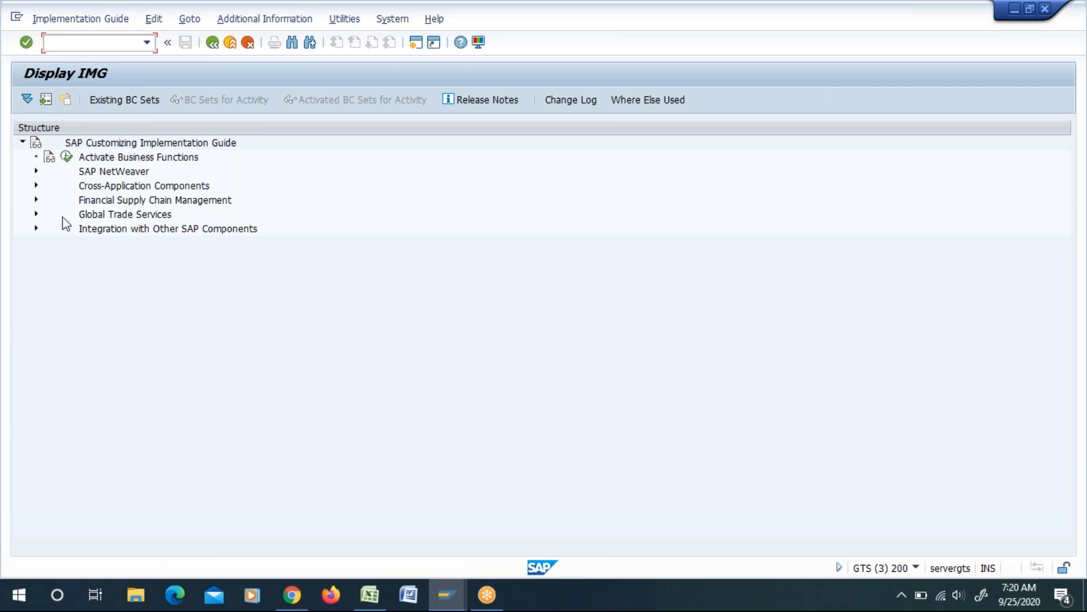
pyautogui.click(36, 214)
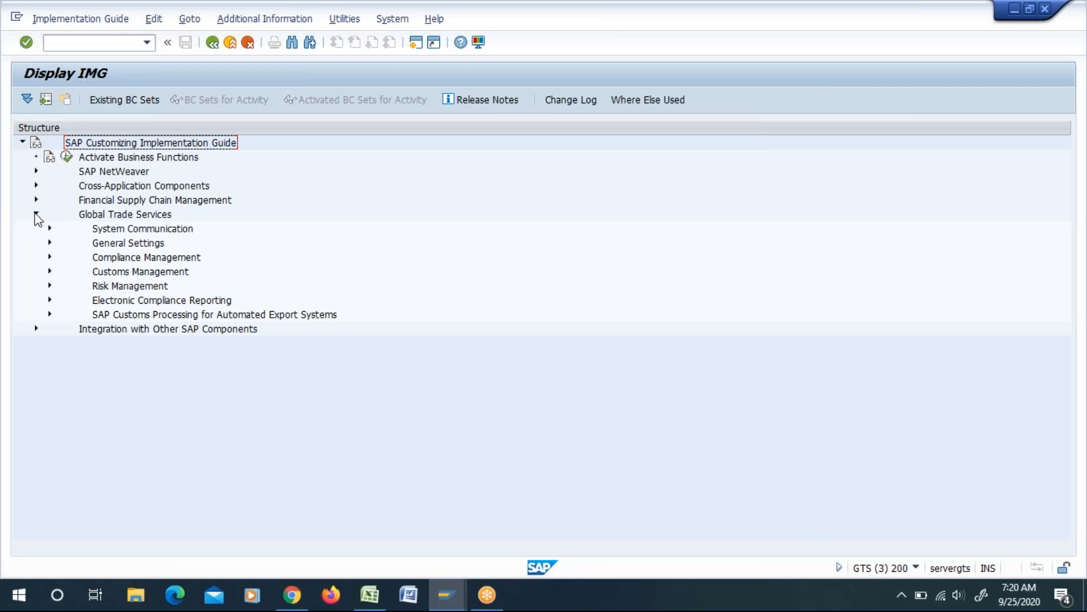
pyautogui.click(48, 257)
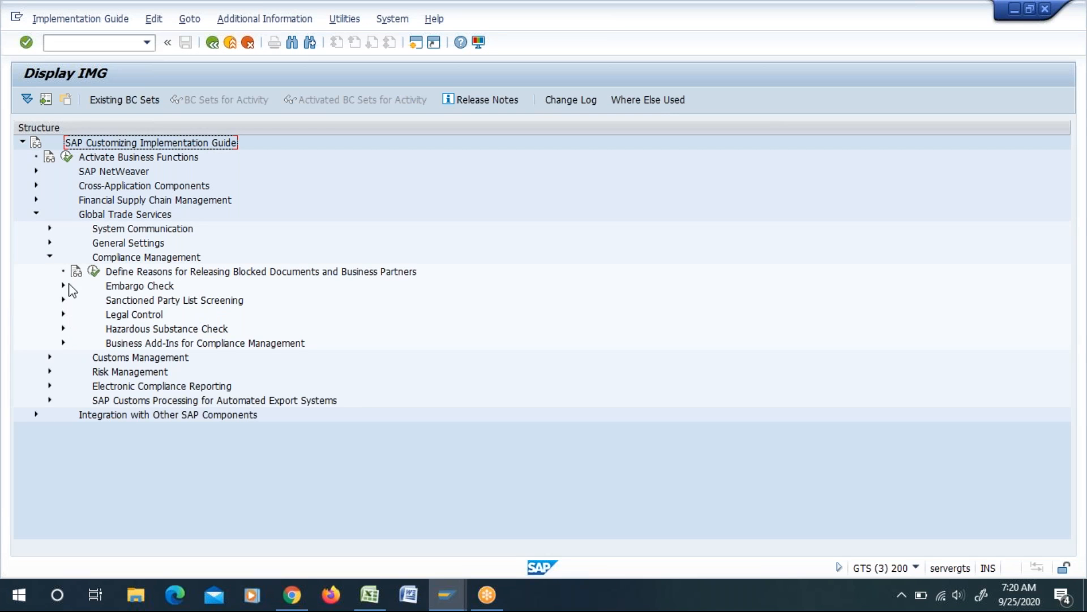
pyautogui.click(64, 300)
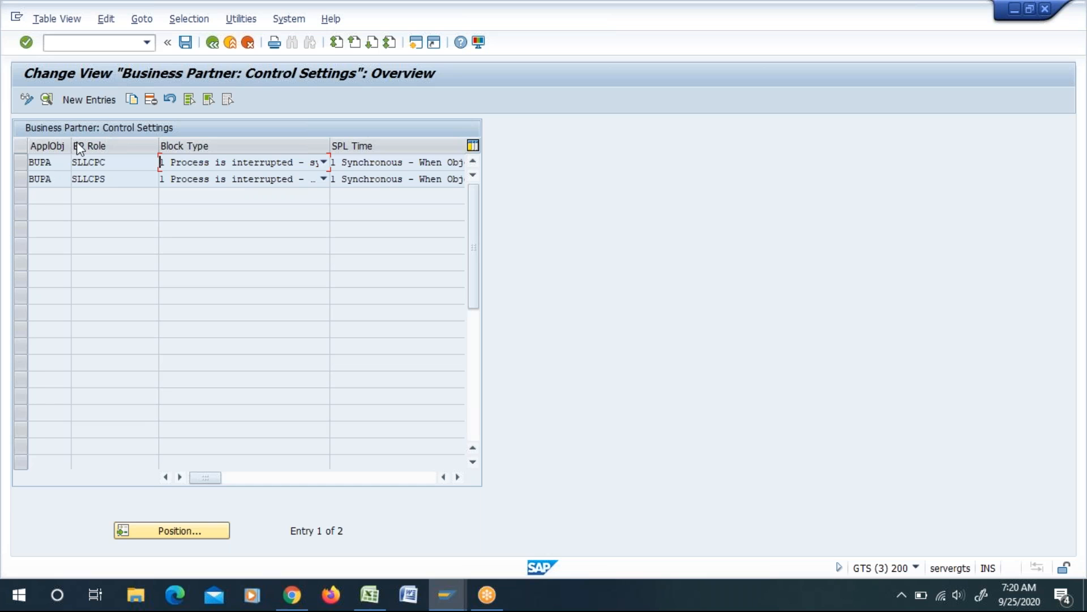
# Step: Open the control settings details of BUPA partner function SLLCPC and review the list of business partner roles
pyautogui.click(18, 163)
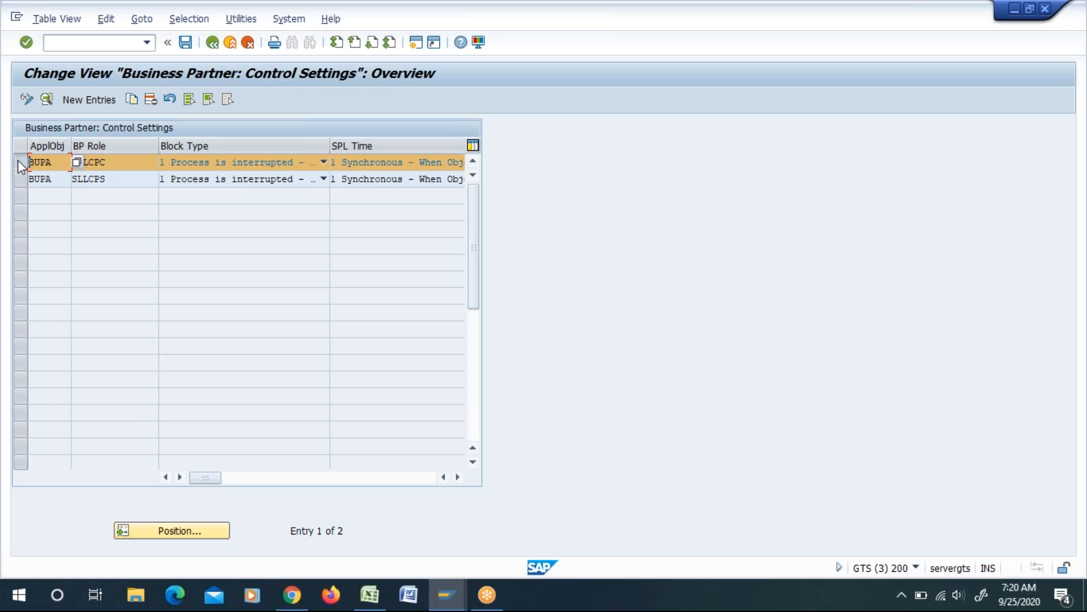
pyautogui.click(47, 101)
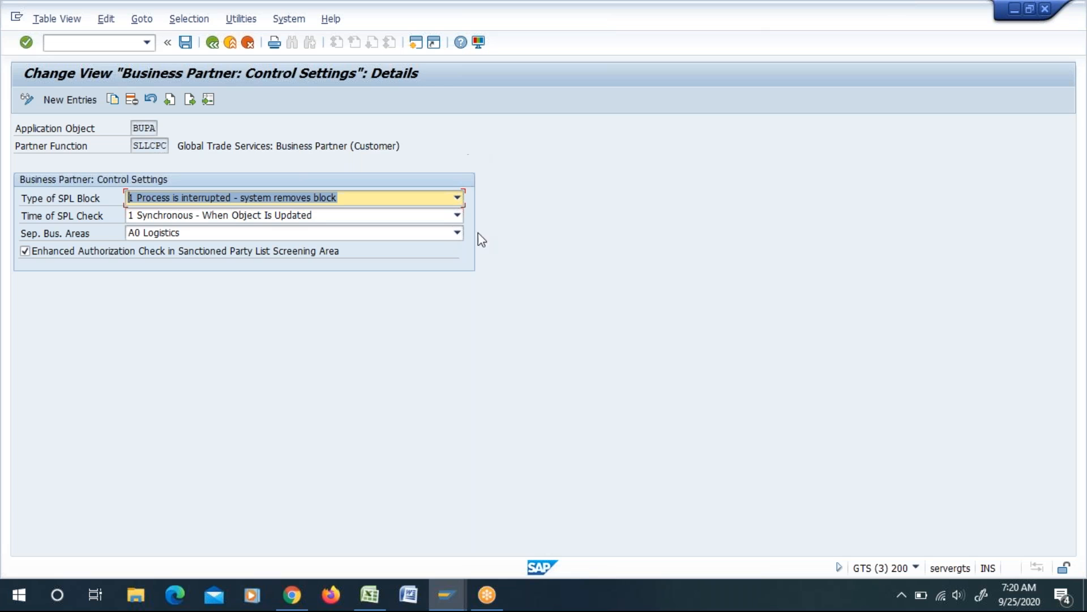
pyautogui.click(157, 145)
pyautogui.click(178, 147)
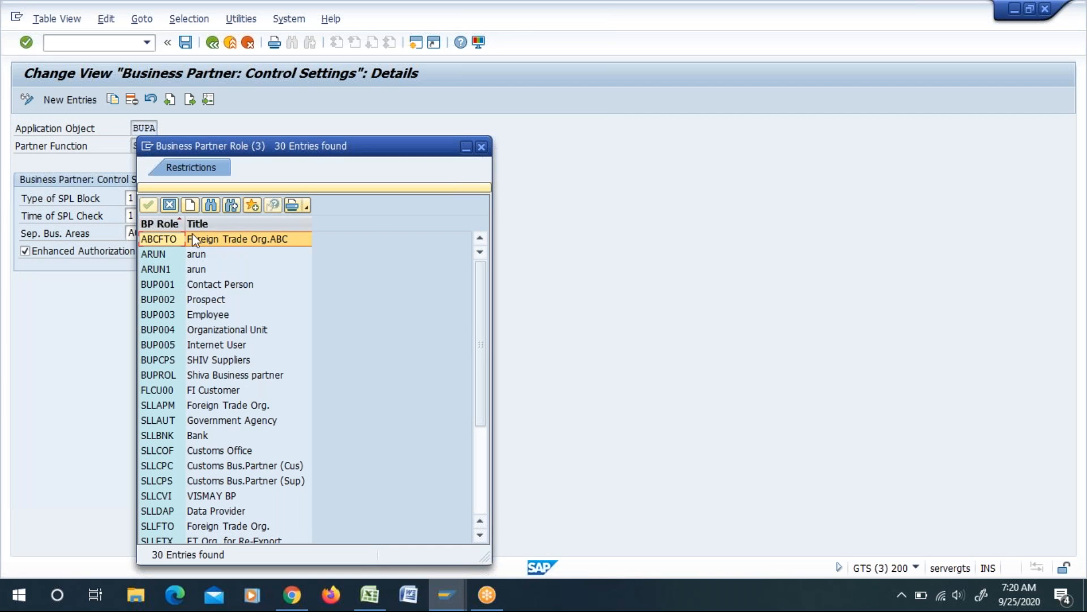
pyautogui.moveTo(266, 140); pyautogui.dragTo(382, 113)
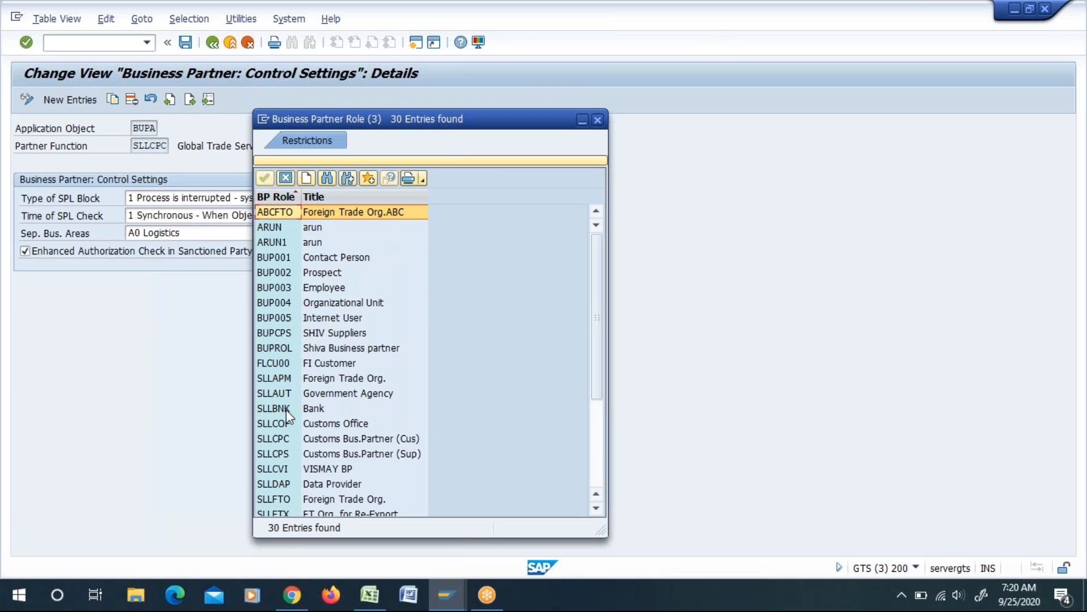
pyautogui.click(597, 120)
pyautogui.click(156, 146)
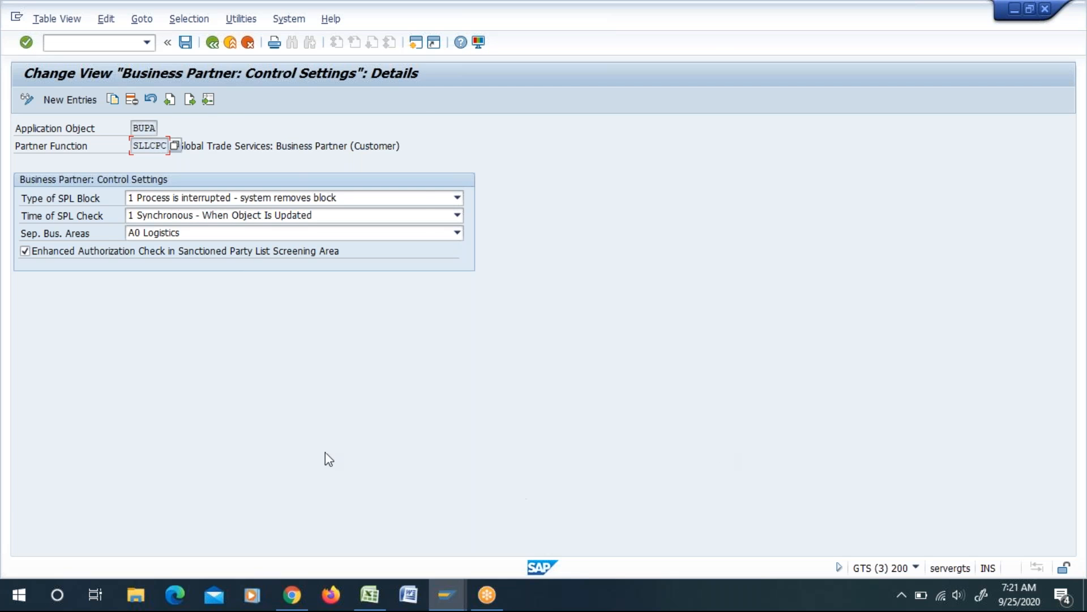
# Step: Create another SAP session and display the SAP Reference IMG with transaction SPRO
pyautogui.click(289, 19)
pyautogui.click(306, 38)
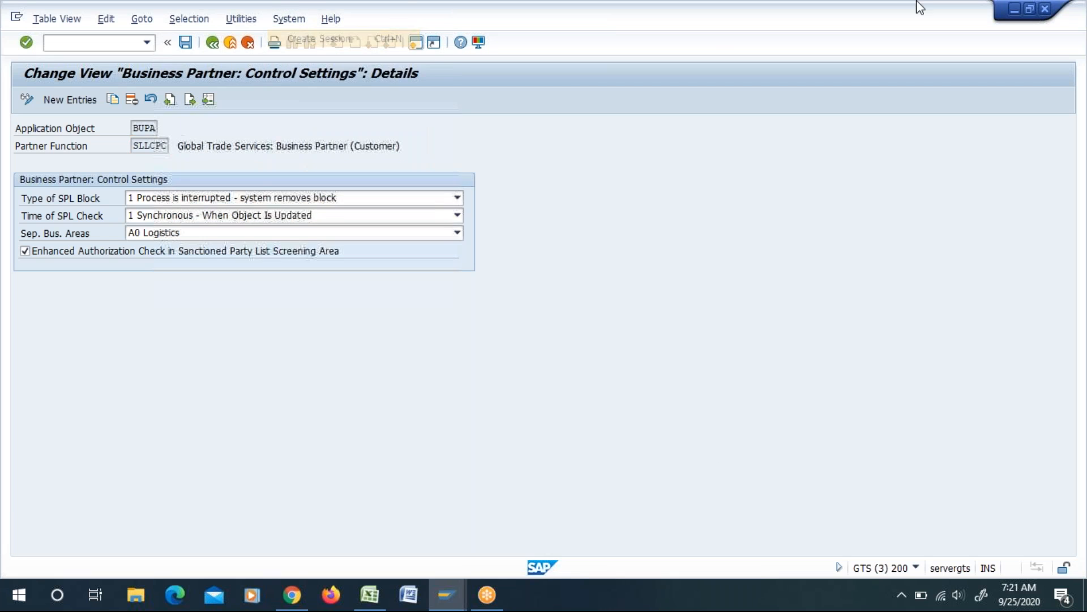
pyautogui.write('SPRO')
pyautogui.press('Return')
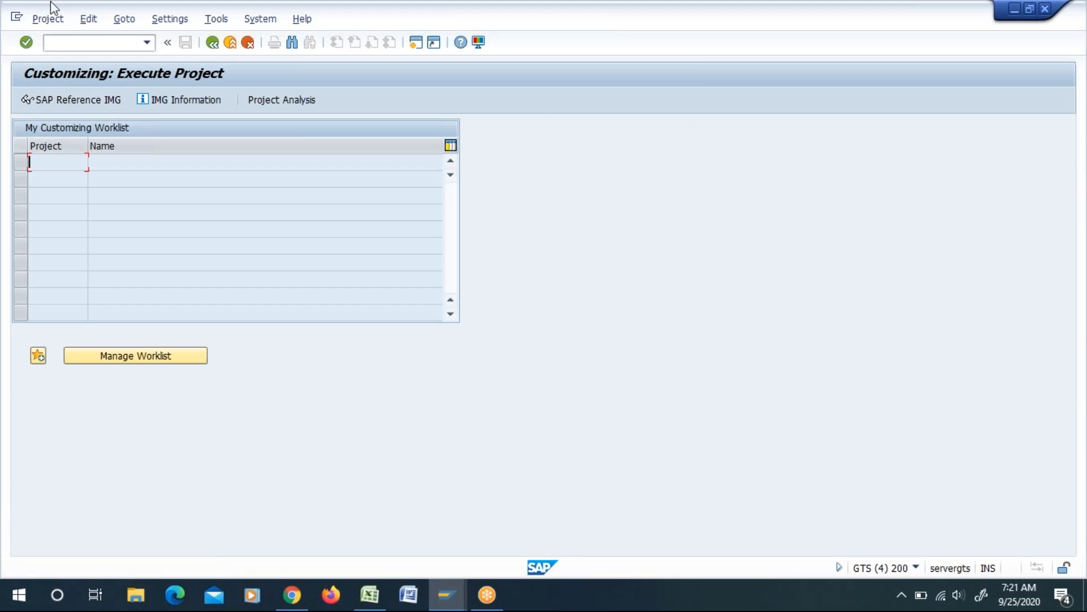
pyautogui.click(78, 102)
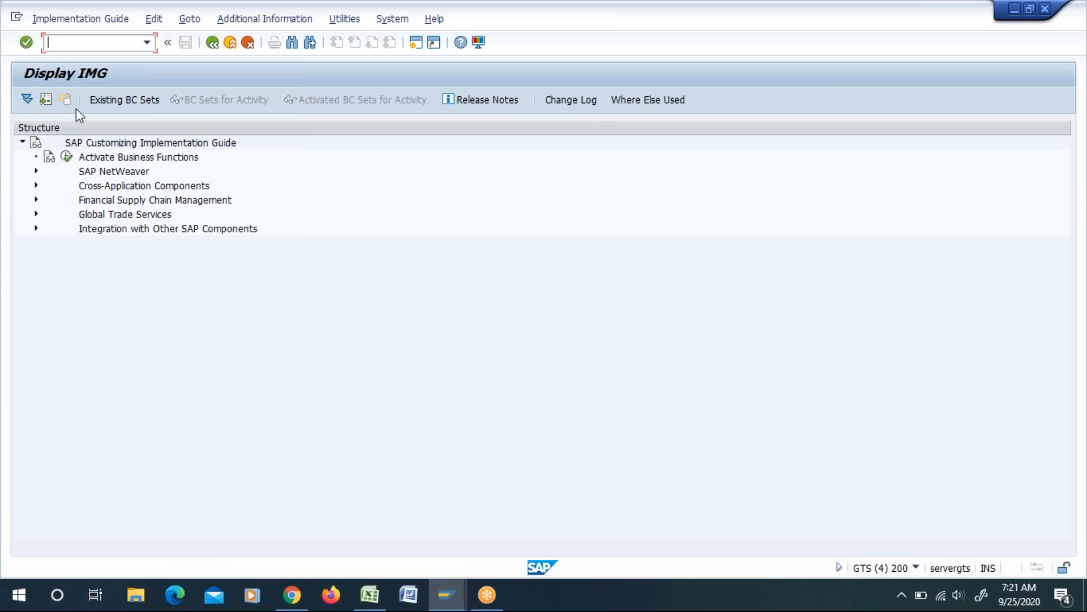
# Step: Open the item category activation settings from Document Structure in the General Settings of Global Trade Services
pyautogui.click(36, 215)
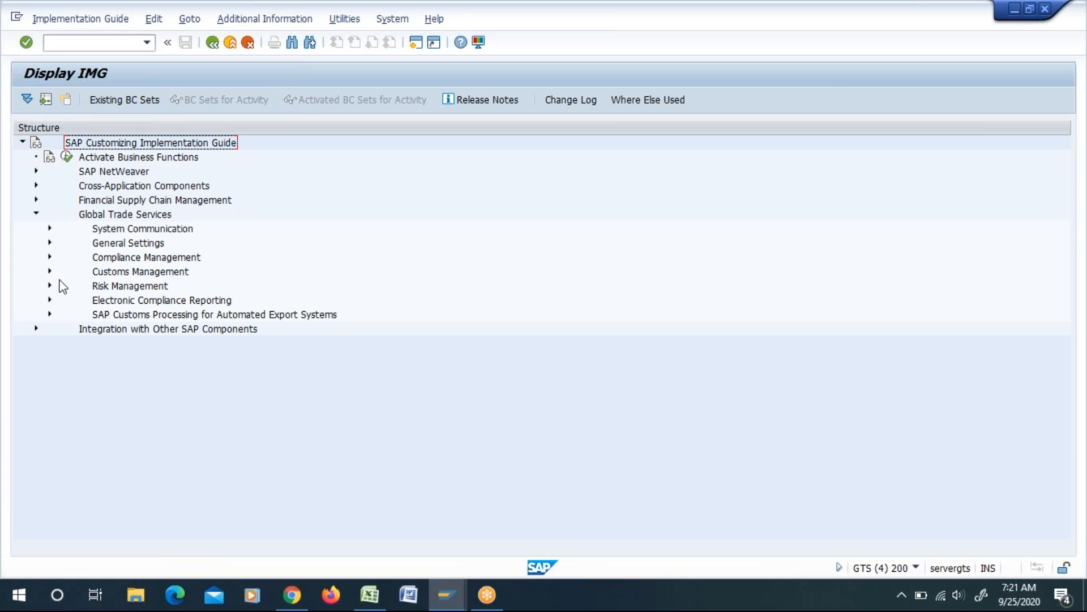
pyautogui.click(50, 242)
pyautogui.scroll(-2, 76, 369)
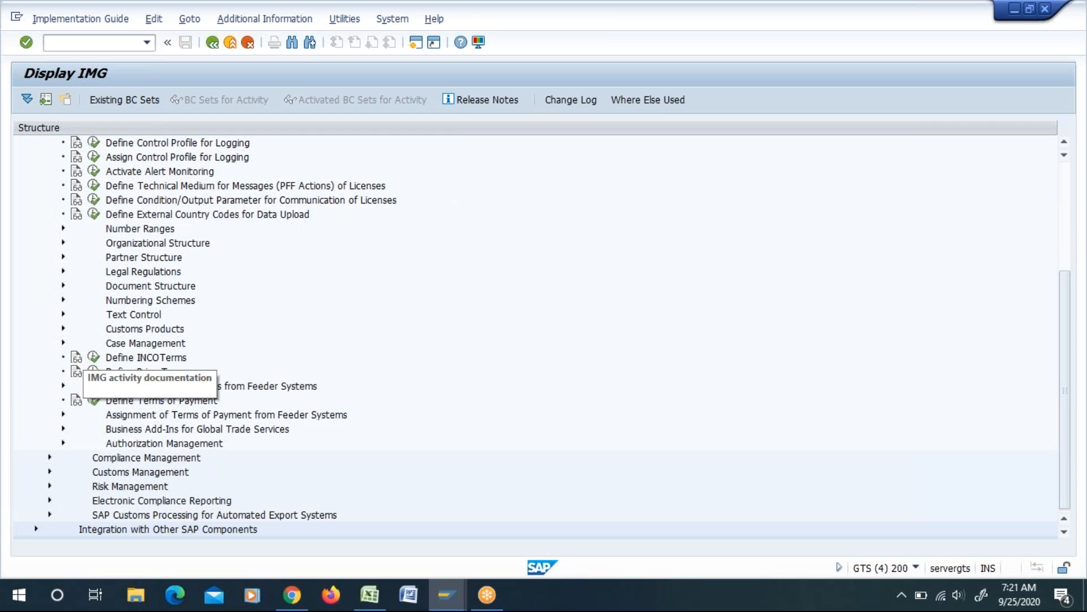
pyautogui.click(63, 285)
pyautogui.click(204, 359)
pyautogui.click(107, 356)
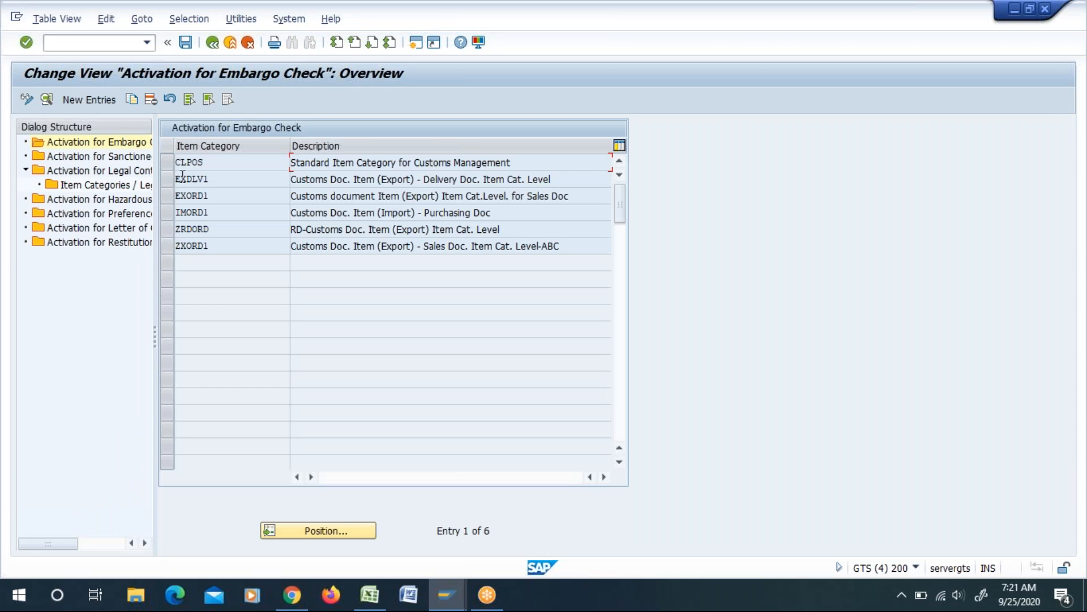
# Step: Compare the SPL screening time options of item category EXORD1 with the Time of SPL Check options of partner function SLLCPC
pyautogui.click(104, 158)
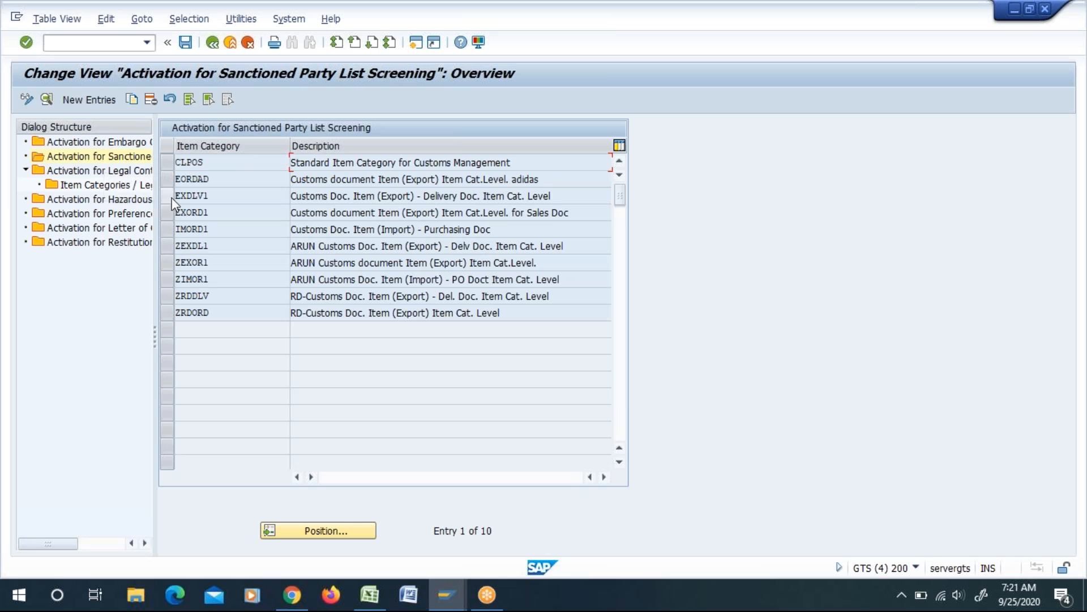
pyautogui.click(168, 213)
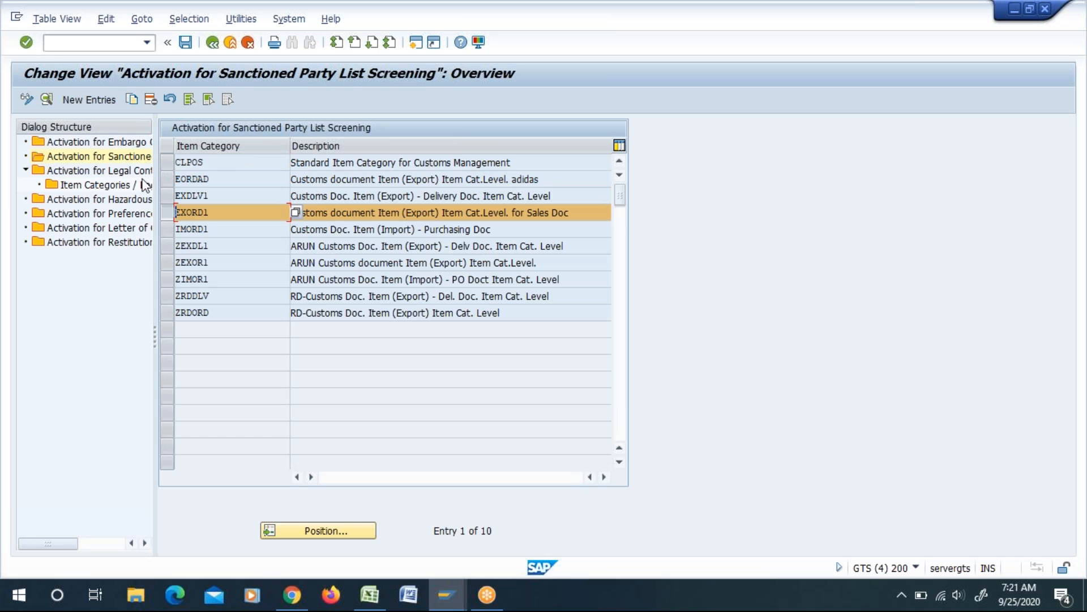
pyautogui.click(45, 100)
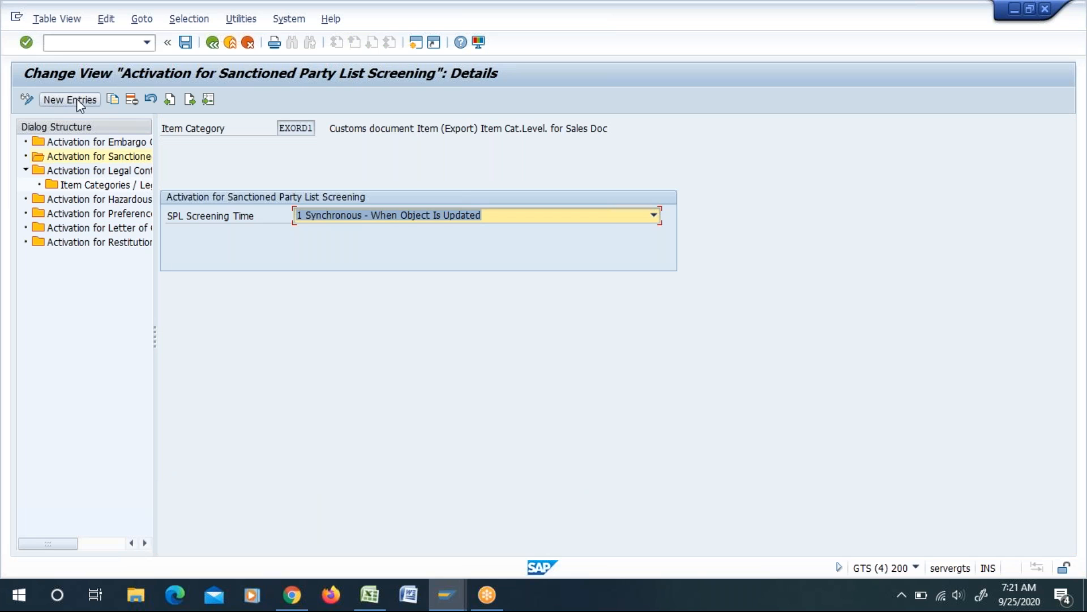
pyautogui.click(423, 216)
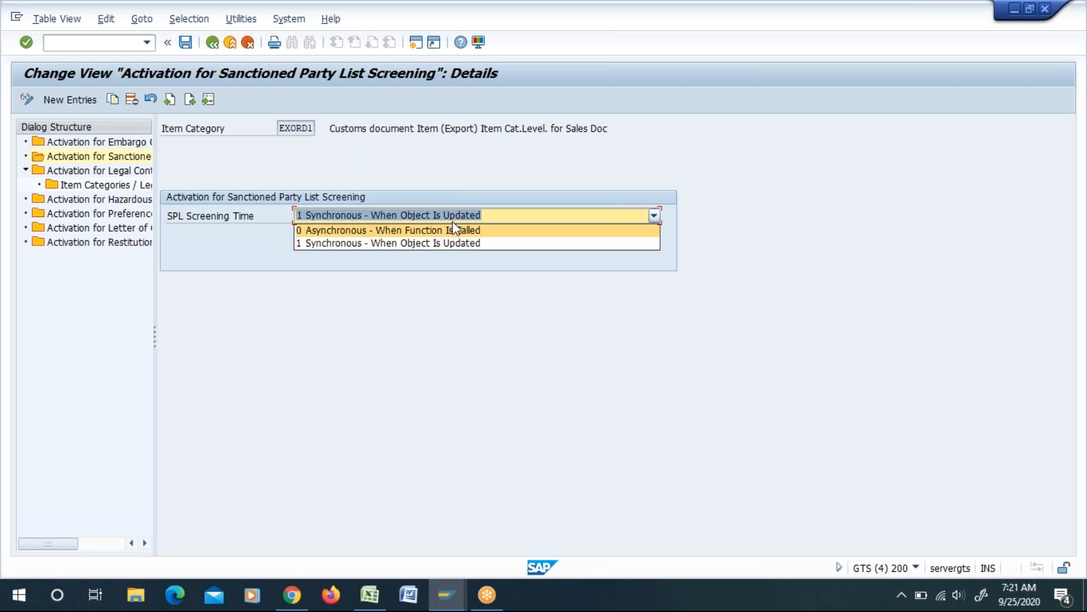
pyautogui.click(455, 308)
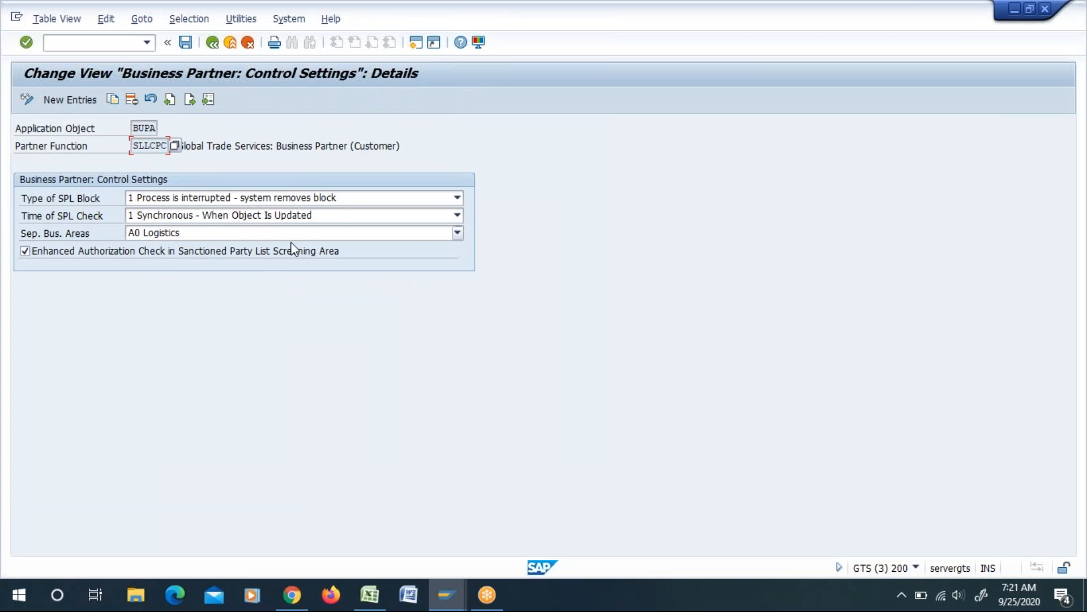
pyautogui.click(400, 219)
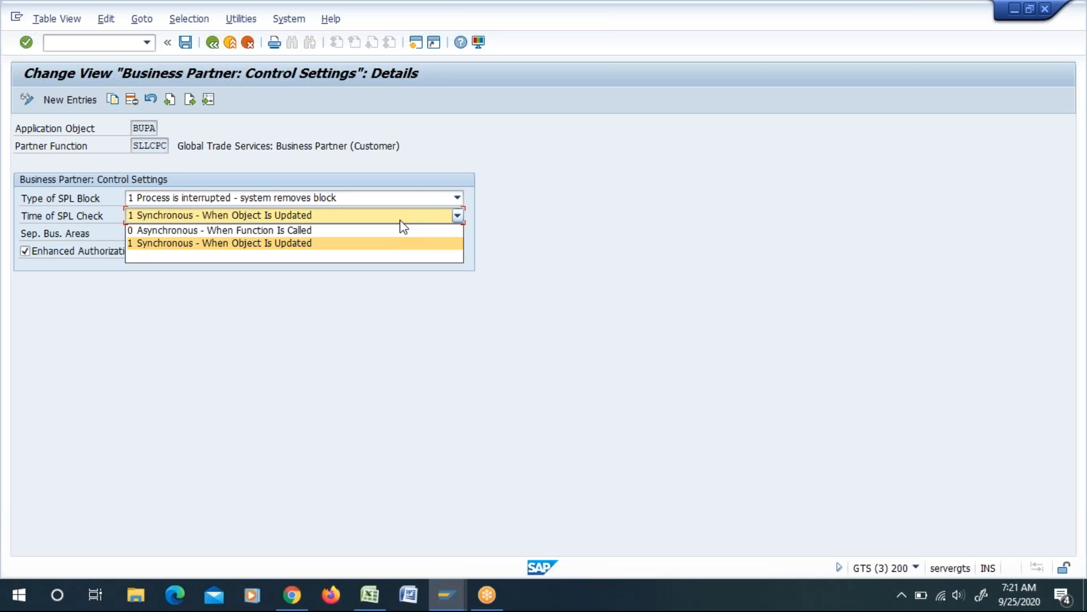
pyautogui.click(362, 511)
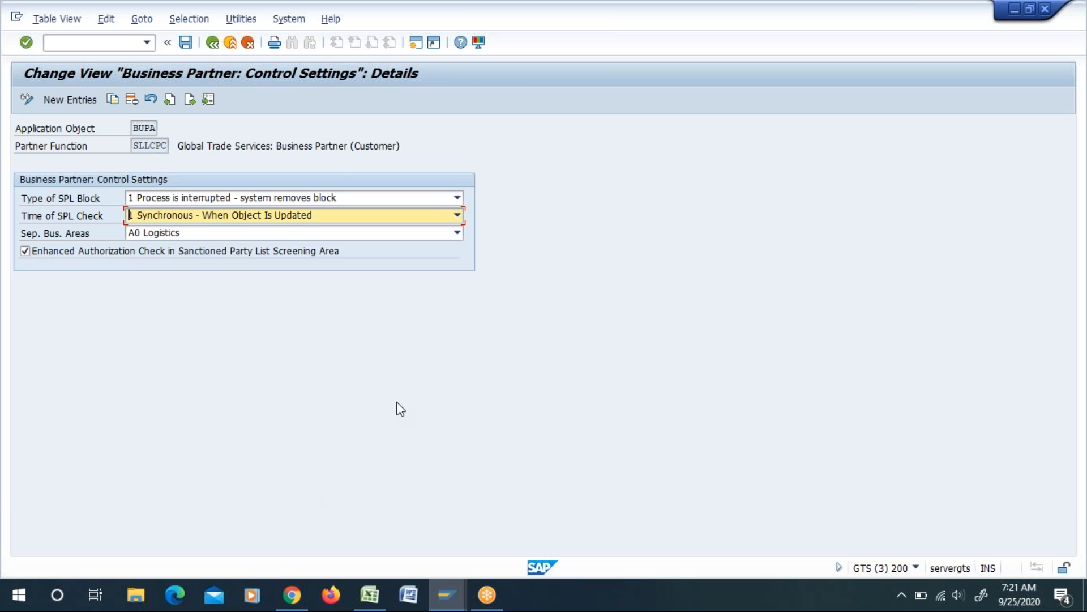
# Step: Switch to the GTS Master Sheet workbook in Excel and review the Monitoring SPL Screening steps
pyautogui.hotkey('alt', 'Tab')
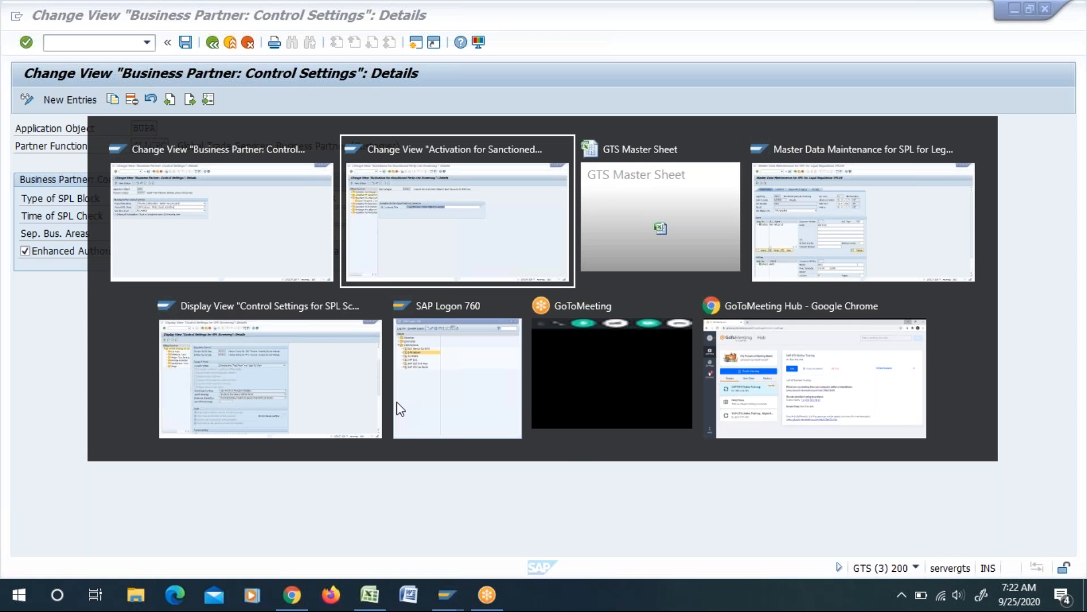
pyautogui.hotkey('alt', 'Tab')
pyautogui.click(563, 311)
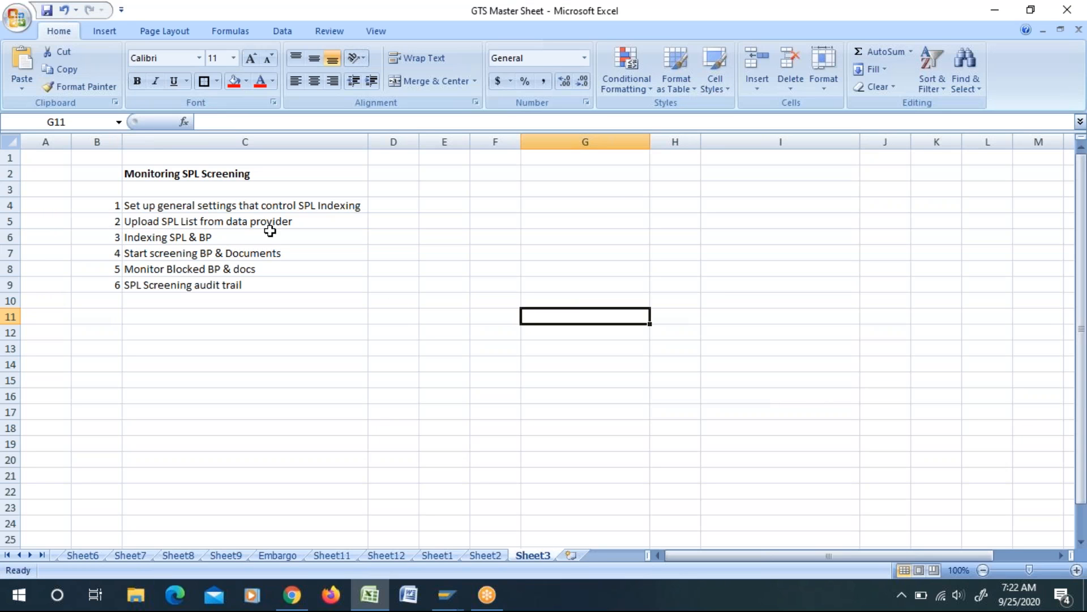
pyautogui.click(413, 330)
pyautogui.click(163, 240)
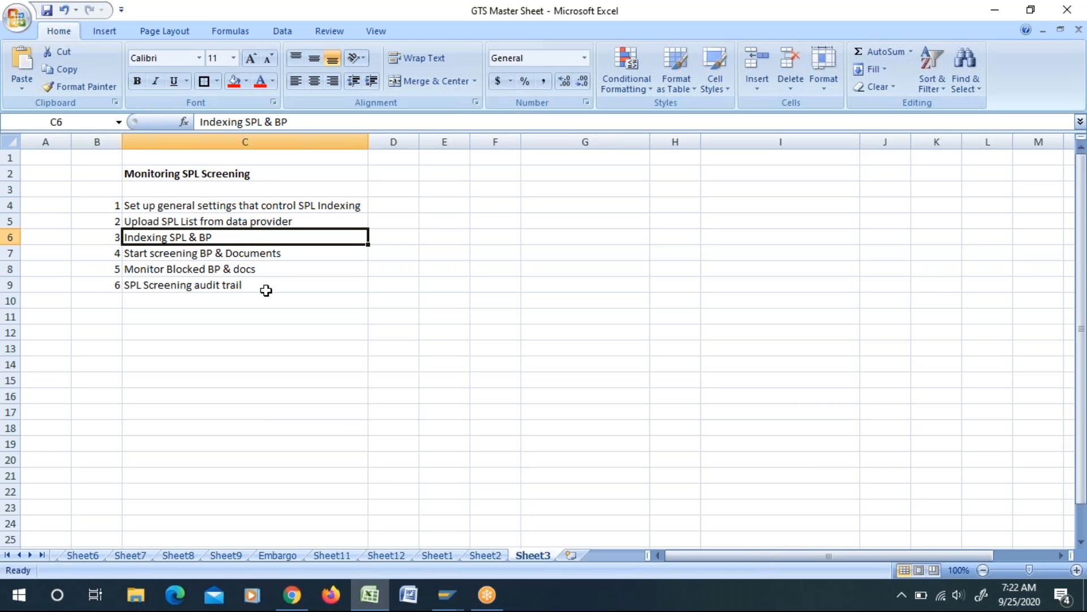
pyautogui.click(271, 443)
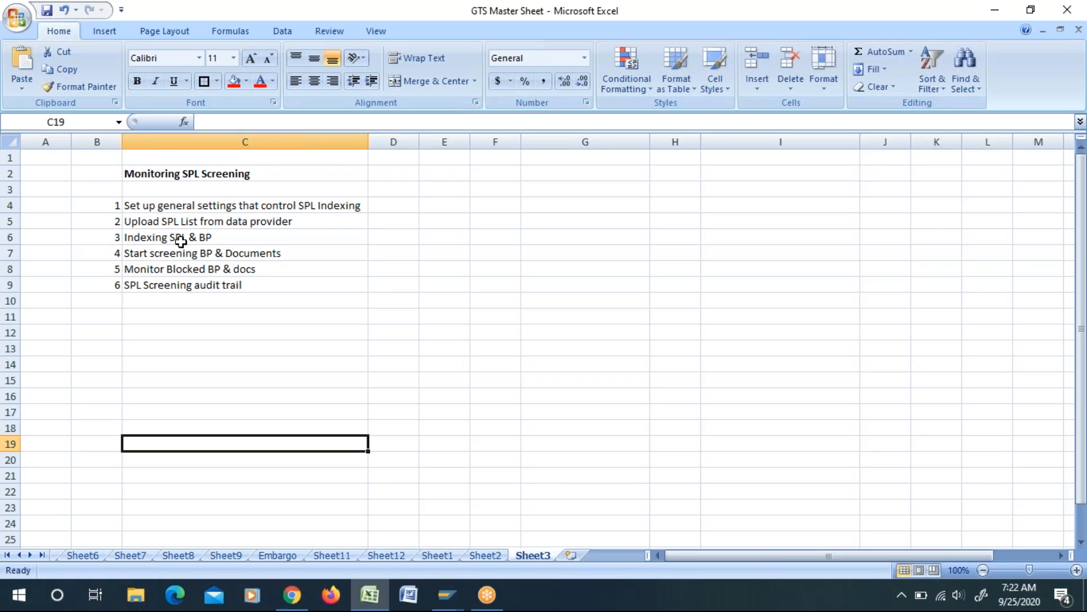
pyautogui.click(225, 241)
# Step: Reselect the Indexing SPL & BP entry in the GTS Master Sheet and widen column D
pyautogui.hotkey('alt', 'Tab')
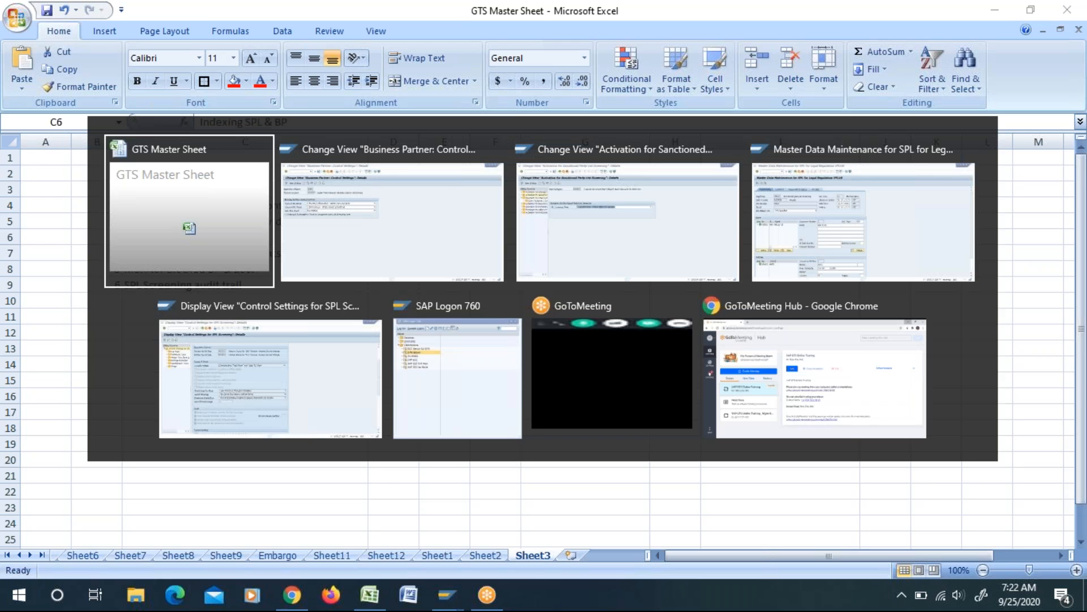
pyautogui.hotkey('alt', 'shift', 'Tab')
pyautogui.hotkey('alt', 'Tab')
pyautogui.click(214, 426)
pyautogui.click(201, 238)
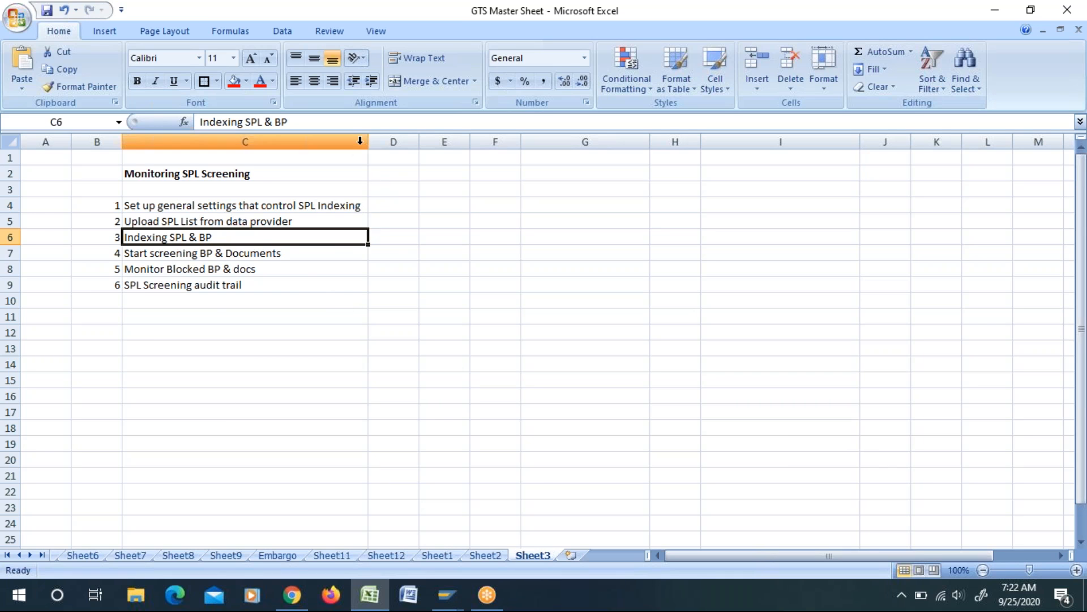
pyautogui.moveTo(419, 141); pyautogui.dragTo(457, 142)
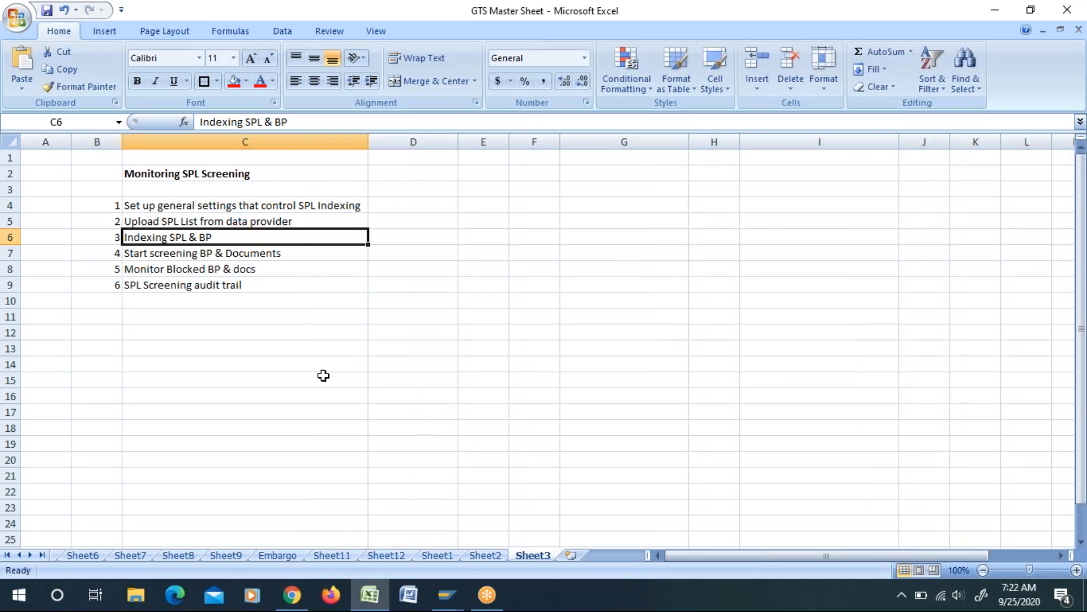
# Step: Highlight the Indexing SPL & BP entry in the GTS Master Sheet with a yellow fill
pyautogui.hotkey('alt', 'Tab')
pyautogui.click(245, 83)
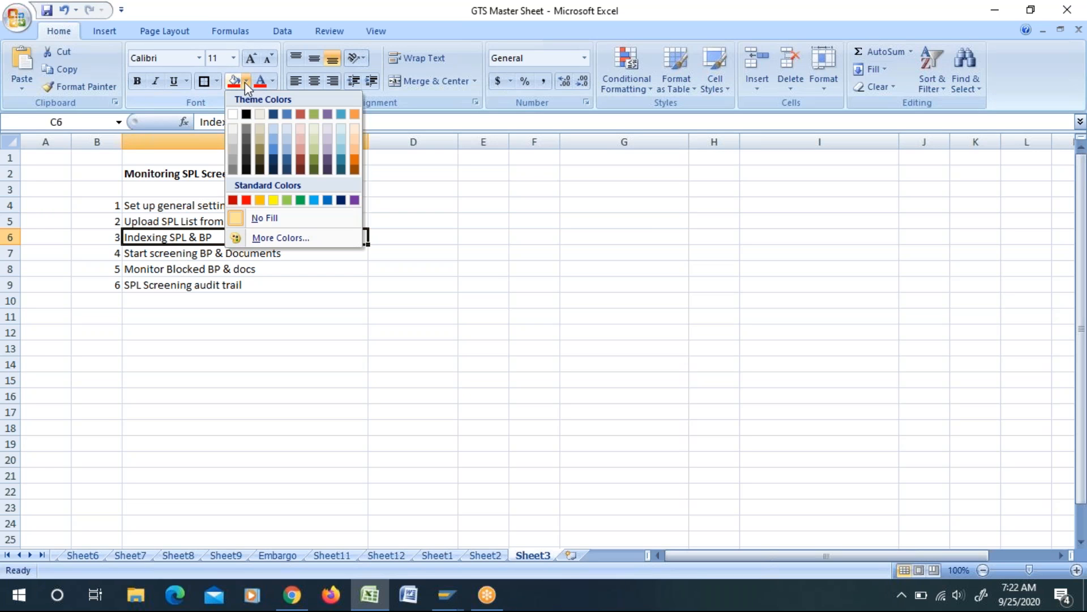
pyautogui.click(274, 200)
pyautogui.click(277, 328)
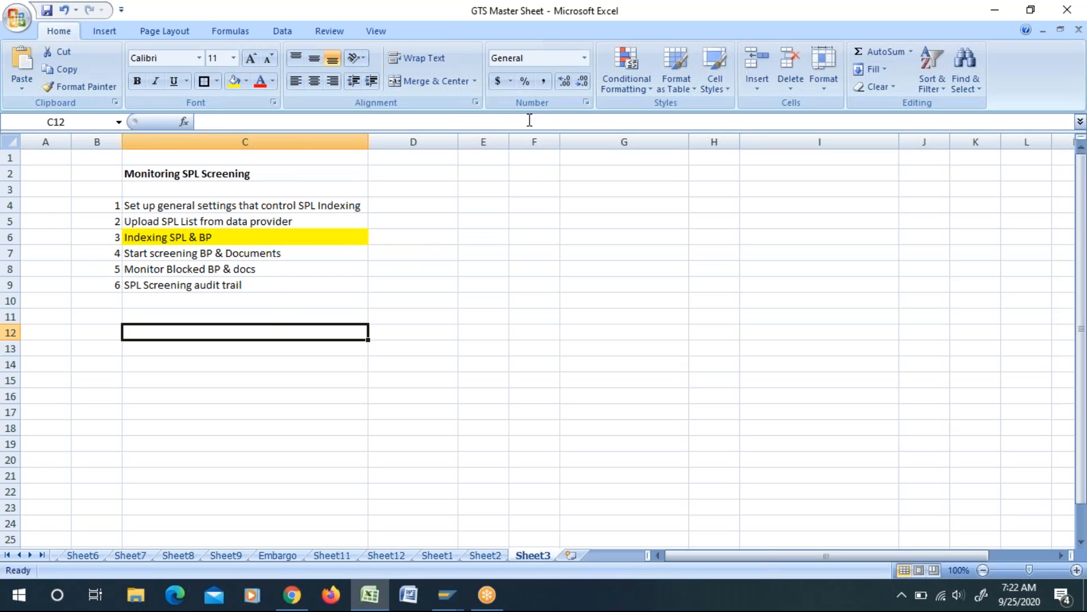
# Step: Widen column E and select the Upload SPL List from data provider entry
pyautogui.moveTo(511, 139); pyautogui.dragTo(692, 139)
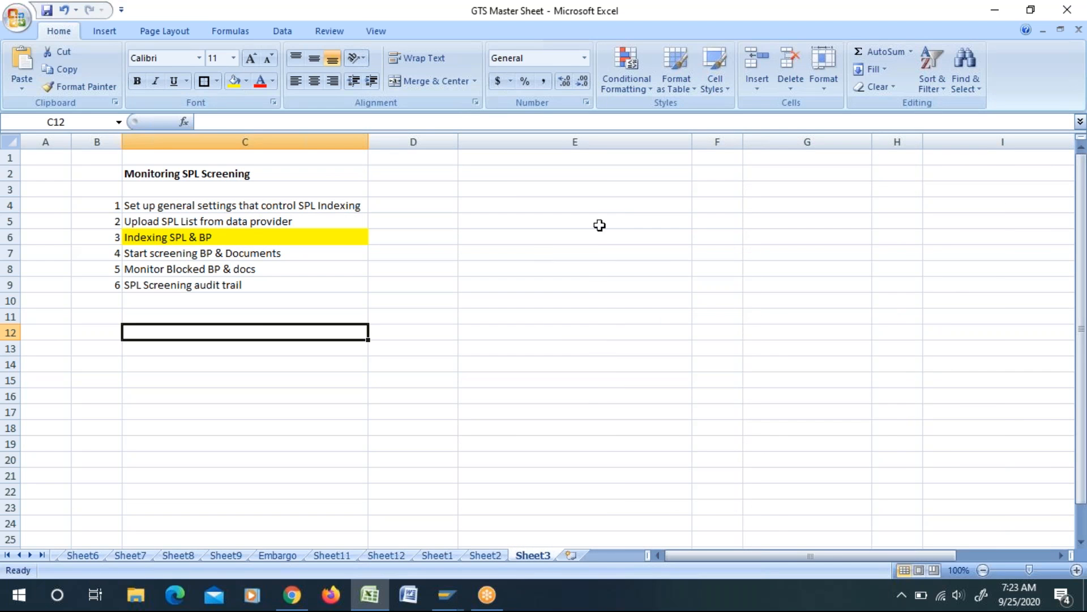
pyautogui.click(161, 236)
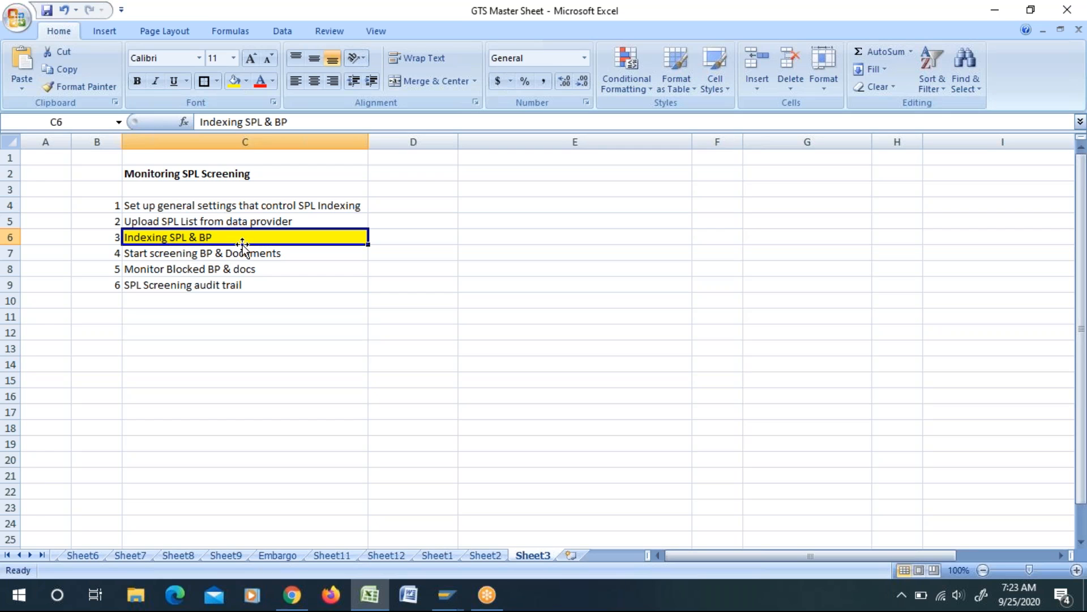
pyautogui.click(162, 222)
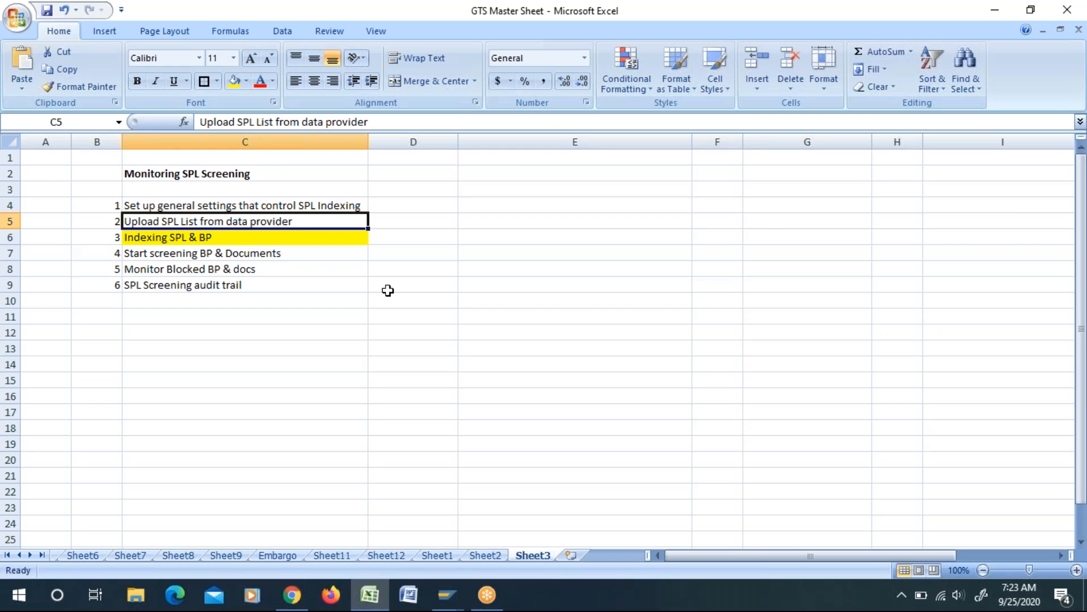
# Step: Switch to SAP GTS and exit the activation settings of item category EXORD1
pyautogui.hotkey('alt', 'Tab')
pyautogui.press('Tab')
pyautogui.press('Tab')
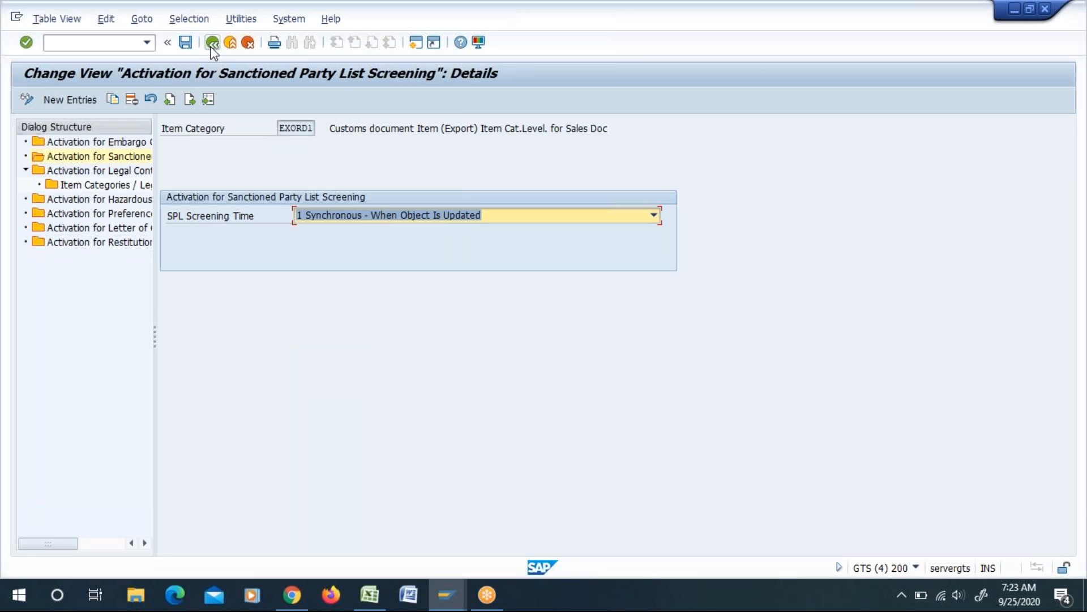
pyautogui.click(213, 45)
pyautogui.click(213, 45)
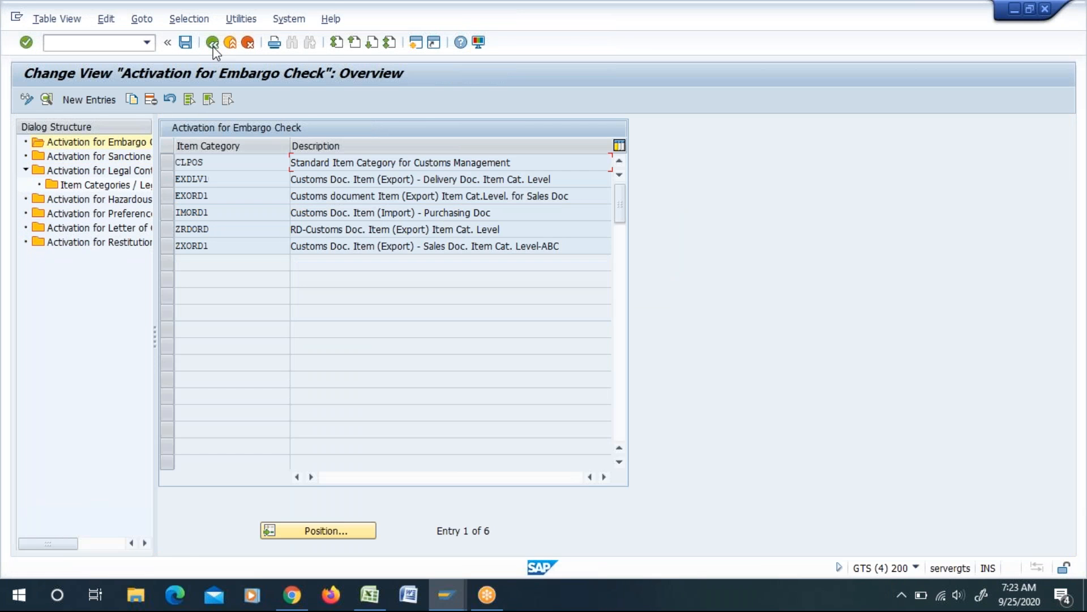
pyautogui.click(213, 48)
# Step: Switch to the Change Sanctioned Party List session in SAP GTS and return to the Sanctioned Party List Screening menu
pyautogui.hotkey('alt', 'Tab')
pyautogui.press('Tab')
pyautogui.press('Tab')
pyautogui.press('F3')
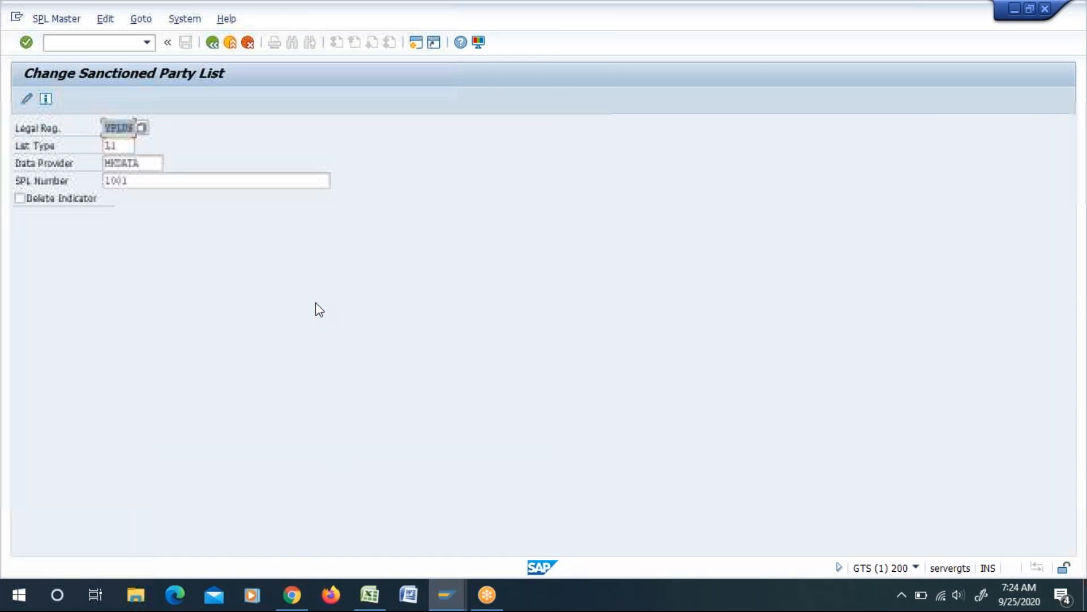
pyautogui.press('F3')
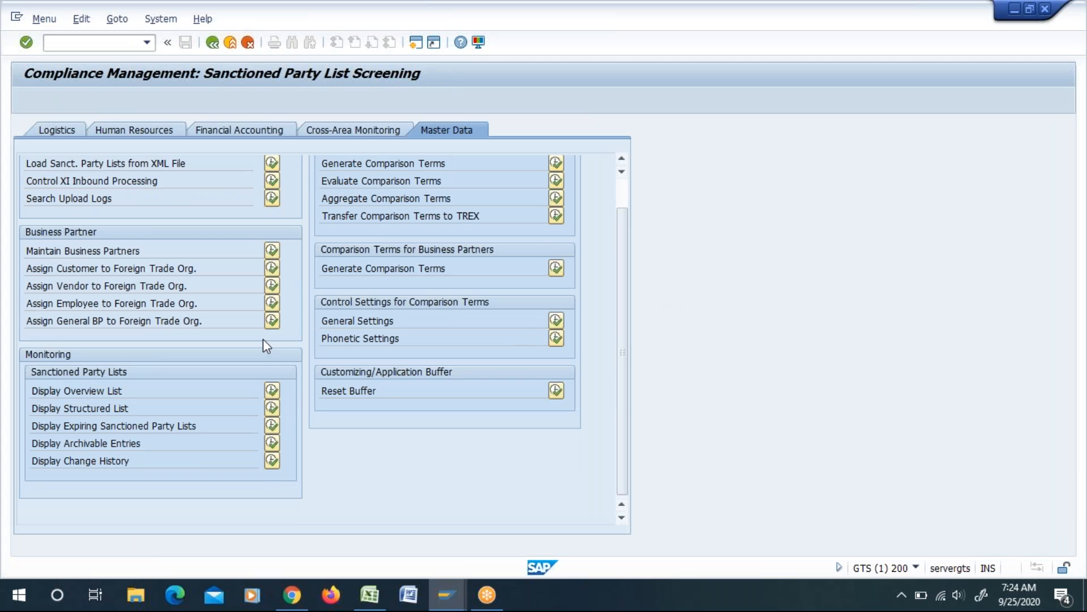
# Step: Examine the Reset Buffer function under Customizing/Application Buffer in the screening master data
pyautogui.scroll(2, 485, 366)
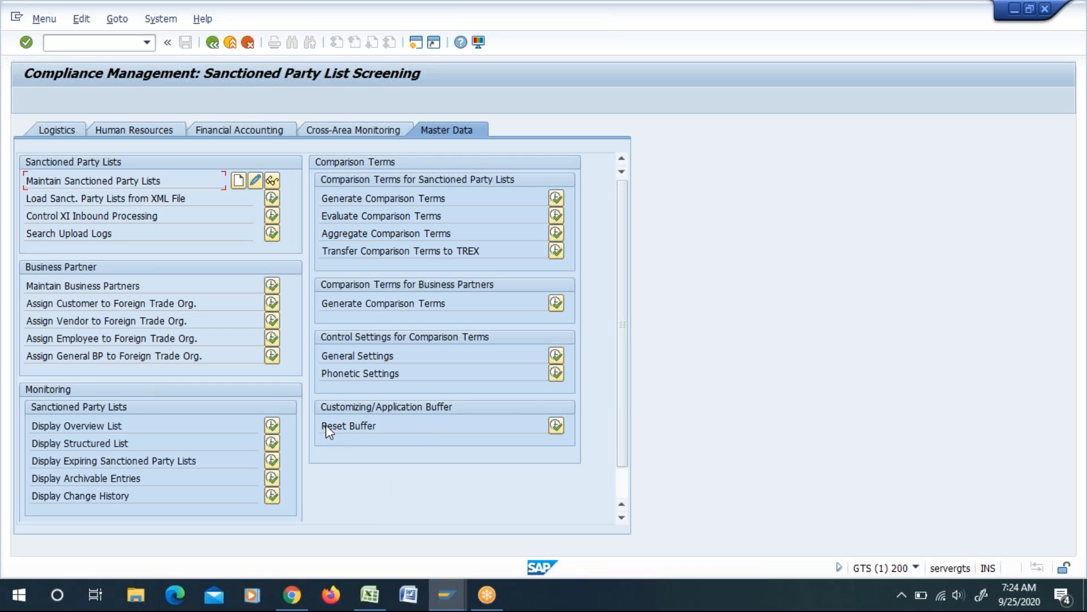
pyautogui.moveTo(327, 427); pyautogui.dragTo(376, 426)
pyautogui.moveTo(402, 427); pyautogui.dragTo(368, 429)
pyautogui.click(327, 438)
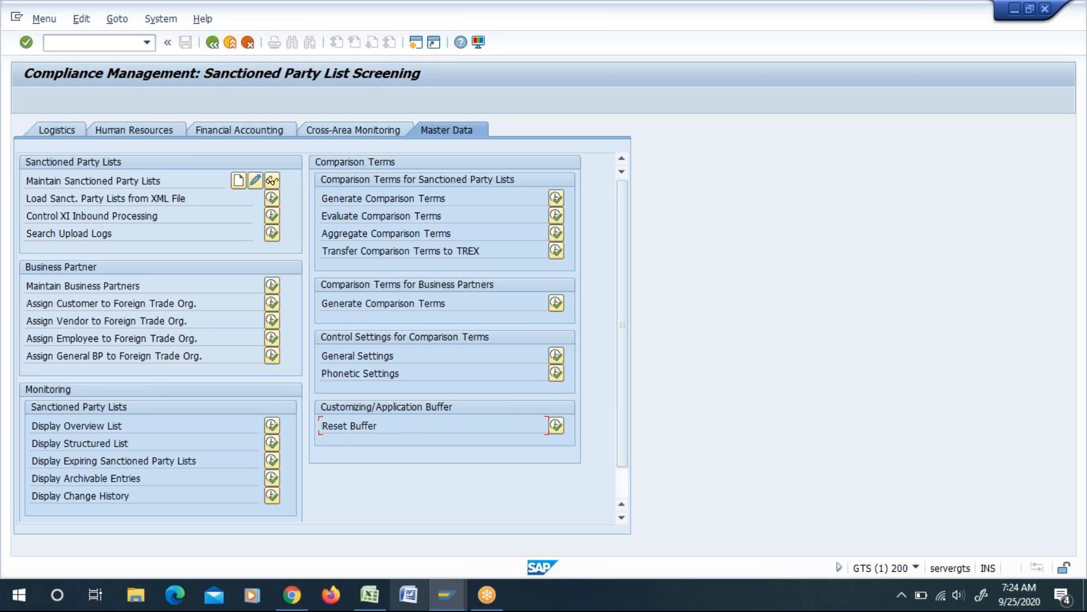
# Step: Switch to the GTS Master Sheet in Excel and enter ABC in cell G4
pyautogui.moveTo(371, 606)
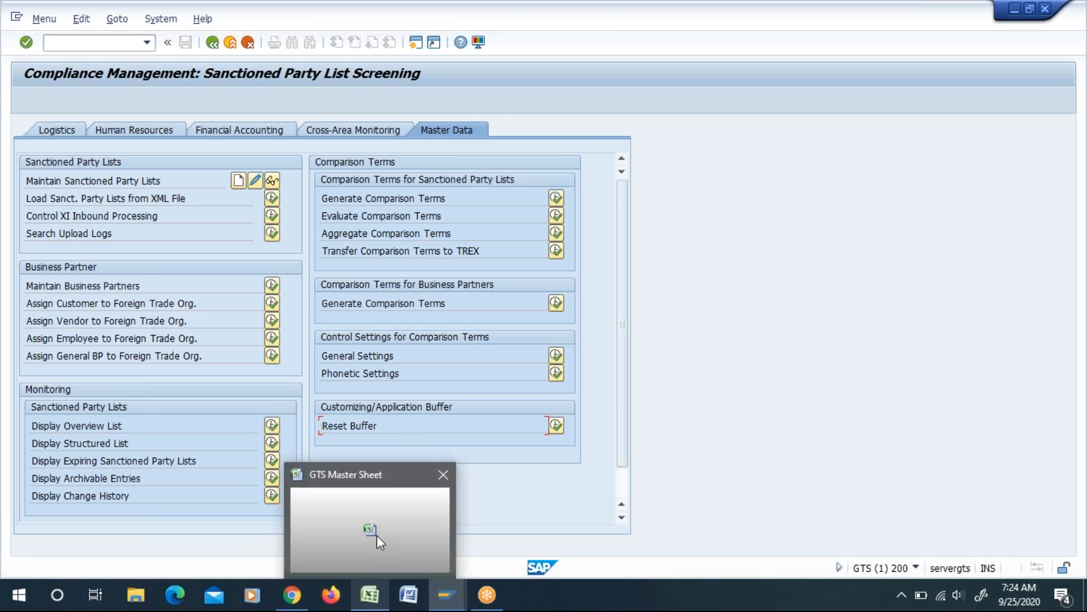
pyautogui.click(376, 535)
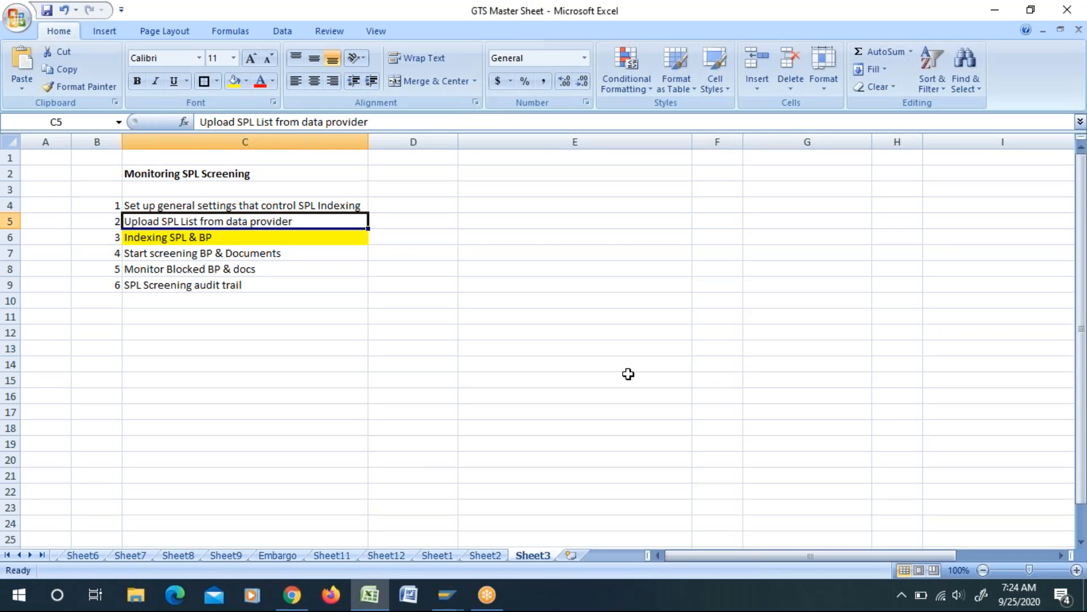
pyautogui.click(764, 204)
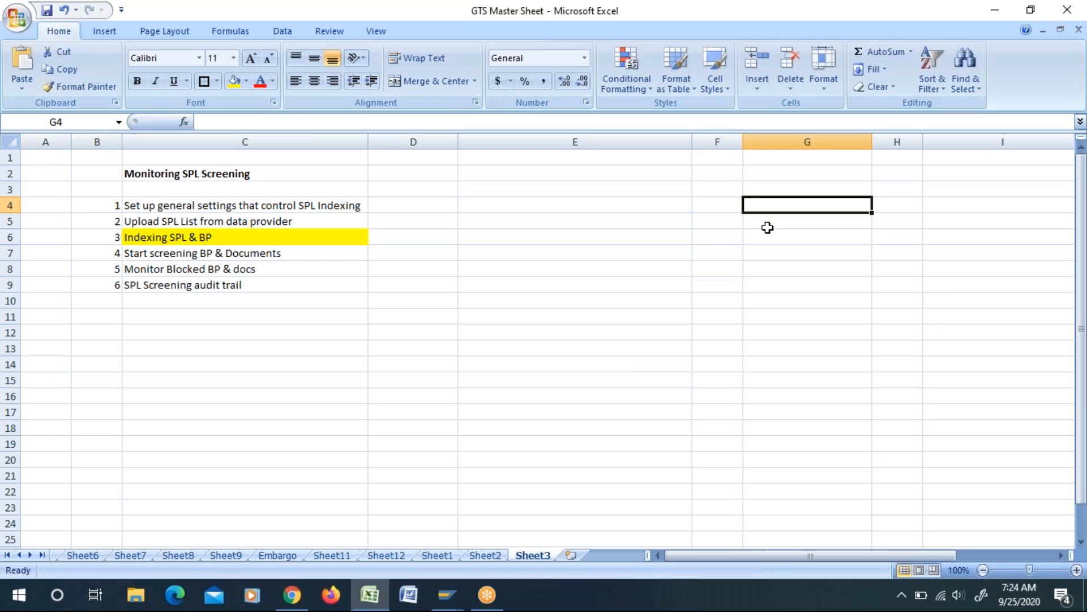
pyautogui.write('all')
pyautogui.press('BackSpace')
pyautogui.press('BackSpace')
pyautogui.press('BackSpace')
pyautogui.write('ABC')
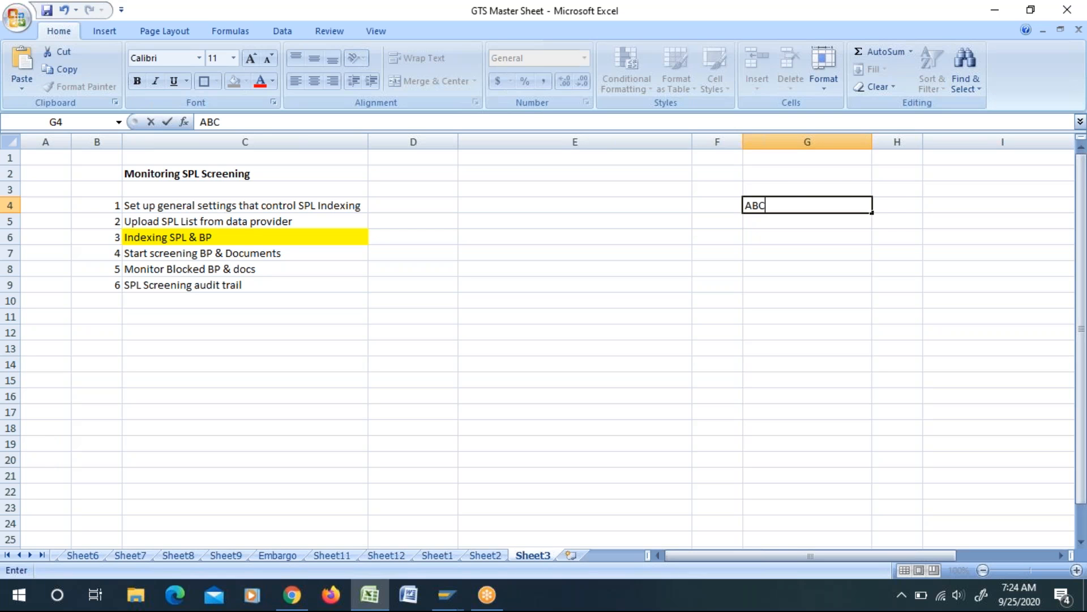
# Step: Enter ABC INC in cell H4 as the second example company name
pyautogui.click(890, 206)
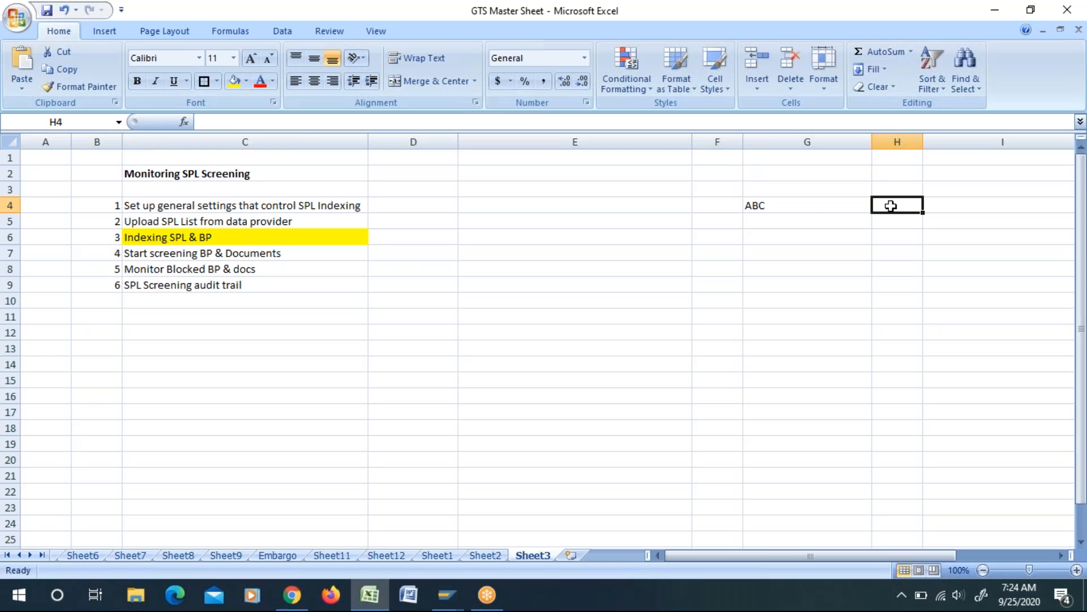
pyautogui.write('ABC &')
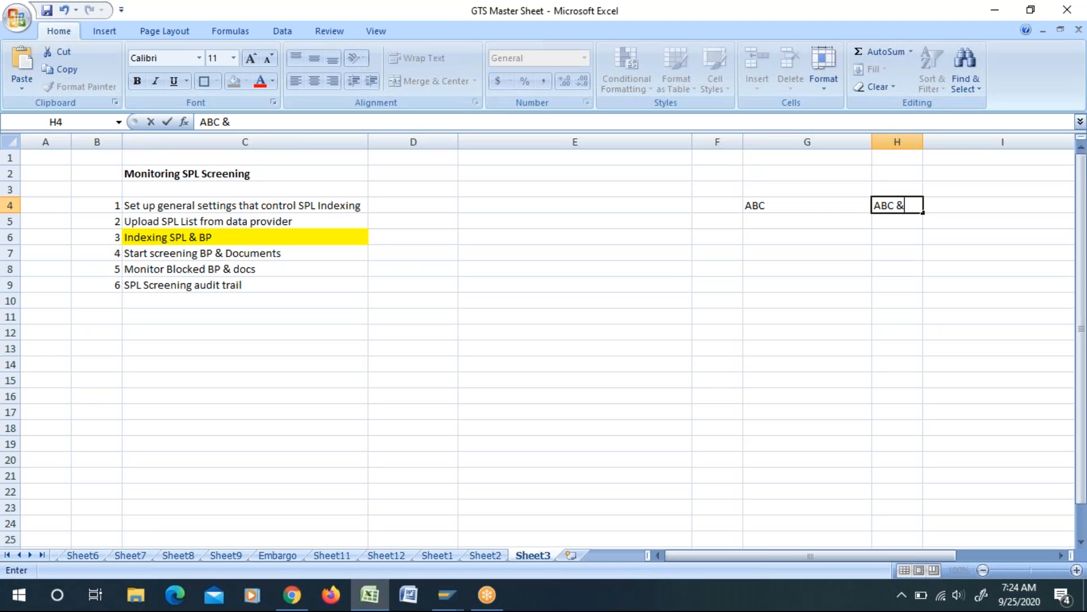
pyautogui.press('BackSpace')
pyautogui.press('BackSpace')
pyautogui.write('INC')
pyautogui.click(894, 267)
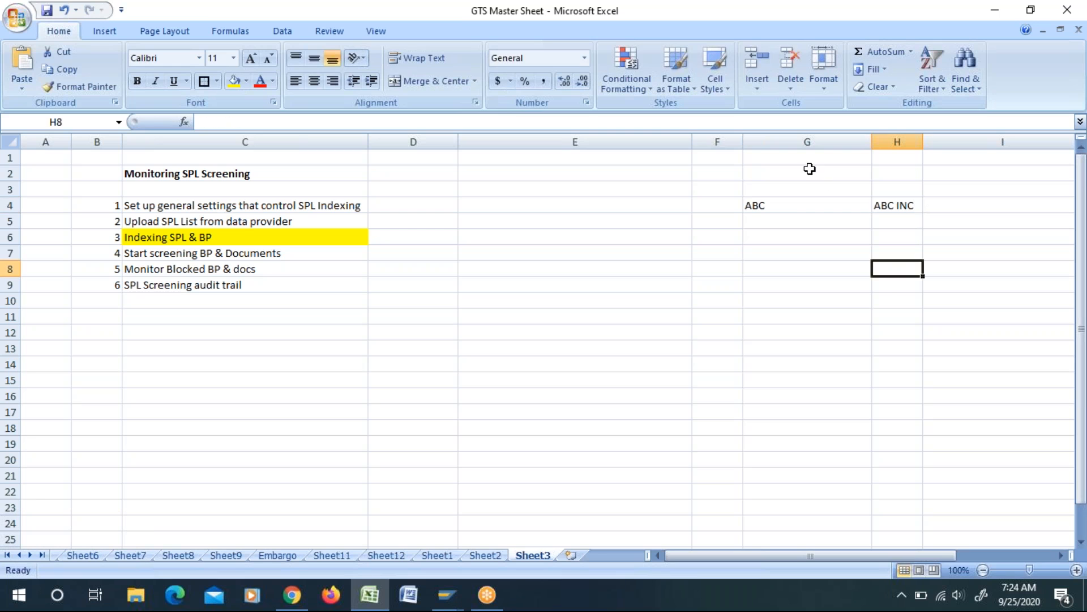
# Step: Extend the company name in cell G4 to ABC & CO
pyautogui.doubleClick(795, 200)
pyautogui.write('&')
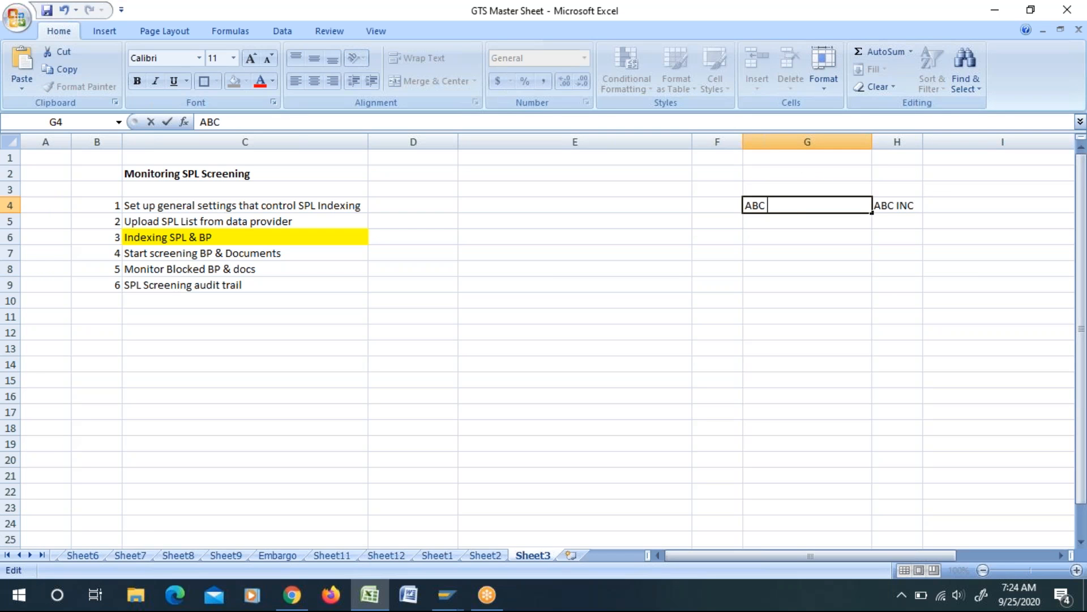
pyautogui.write(' CO')
pyautogui.click(811, 280)
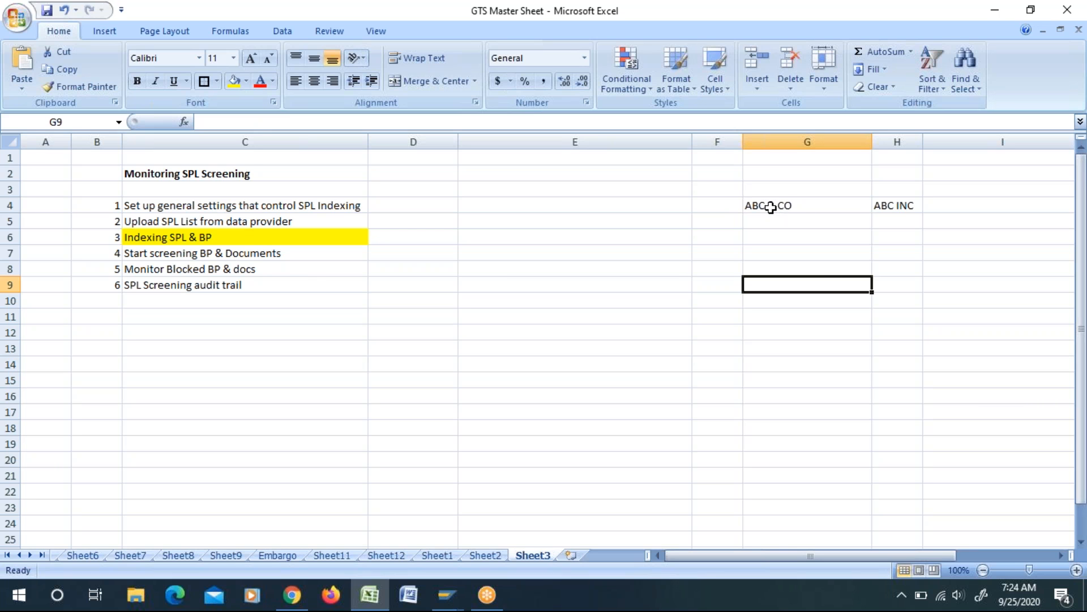
# Step: Widen column H and enter ABC in cell H7 as the comparison term for ABC INC
pyautogui.click(885, 207)
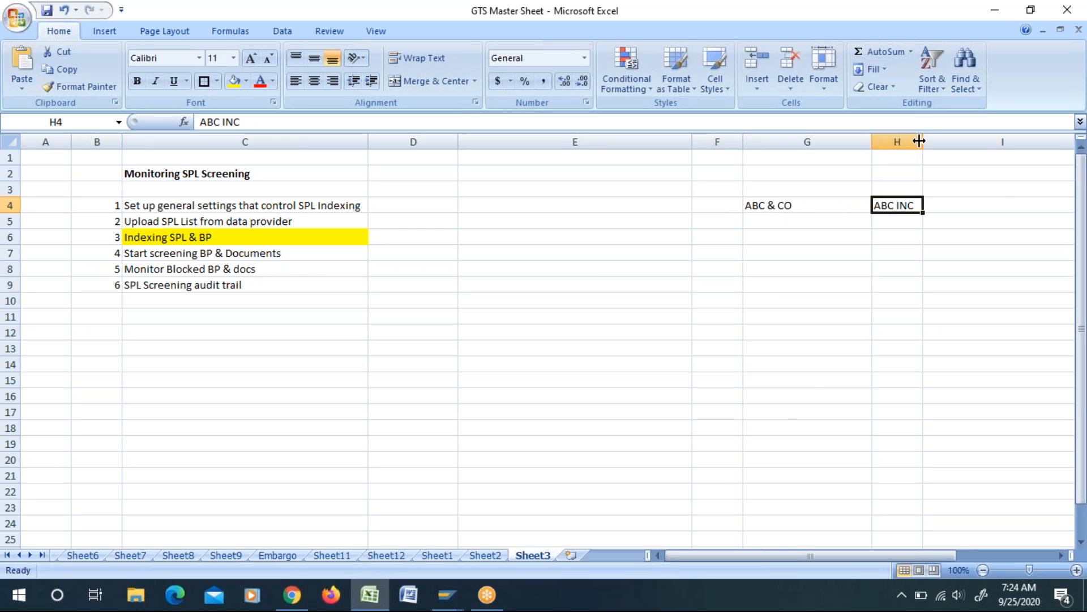
pyautogui.moveTo(920, 141); pyautogui.dragTo(984, 142)
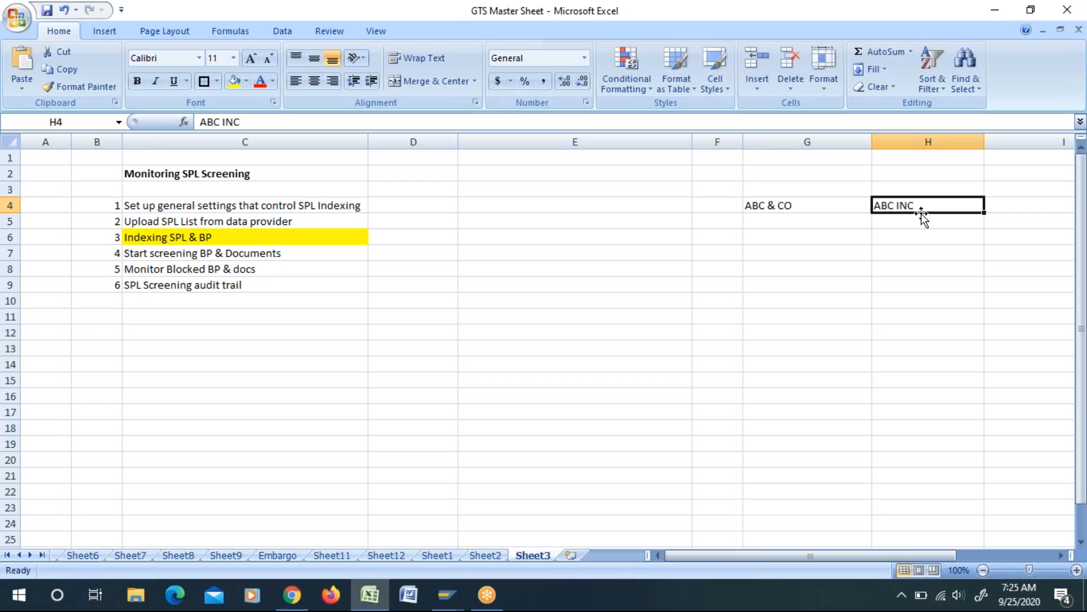
pyautogui.click(904, 253)
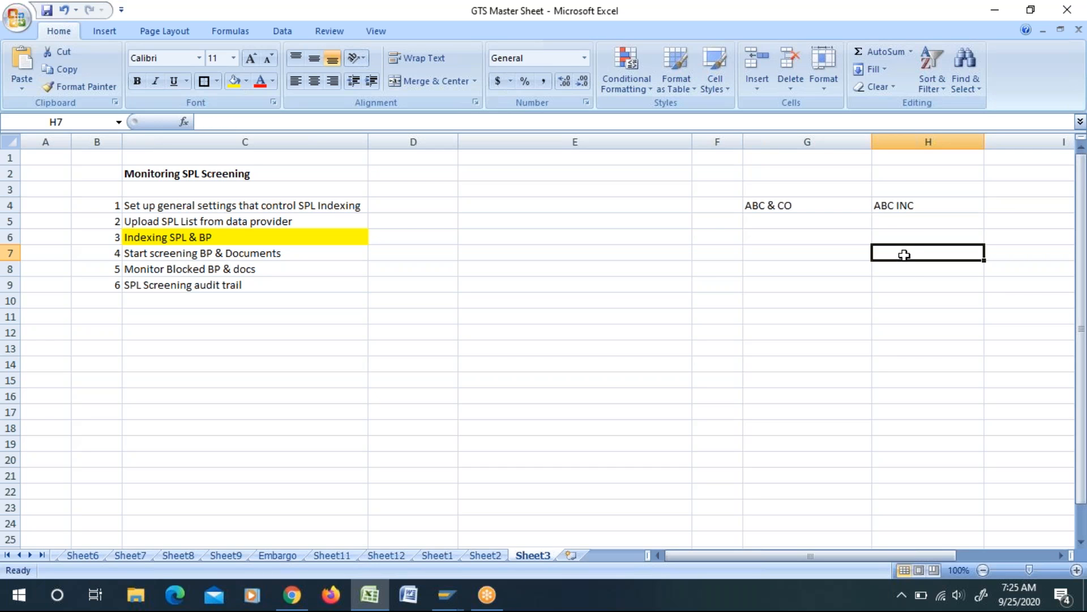
pyautogui.click(900, 205)
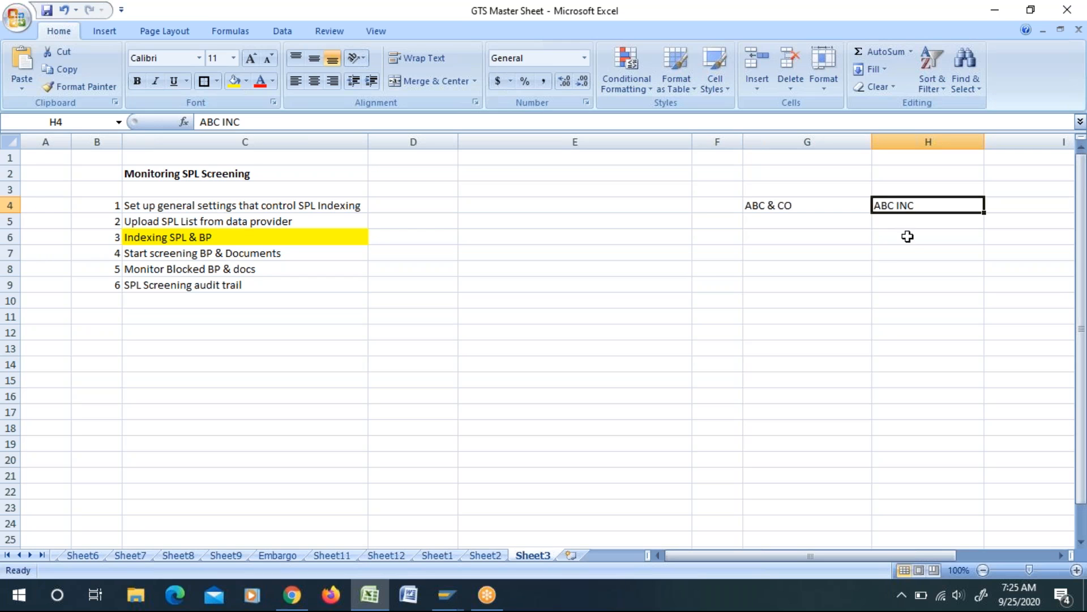
pyautogui.click(904, 258)
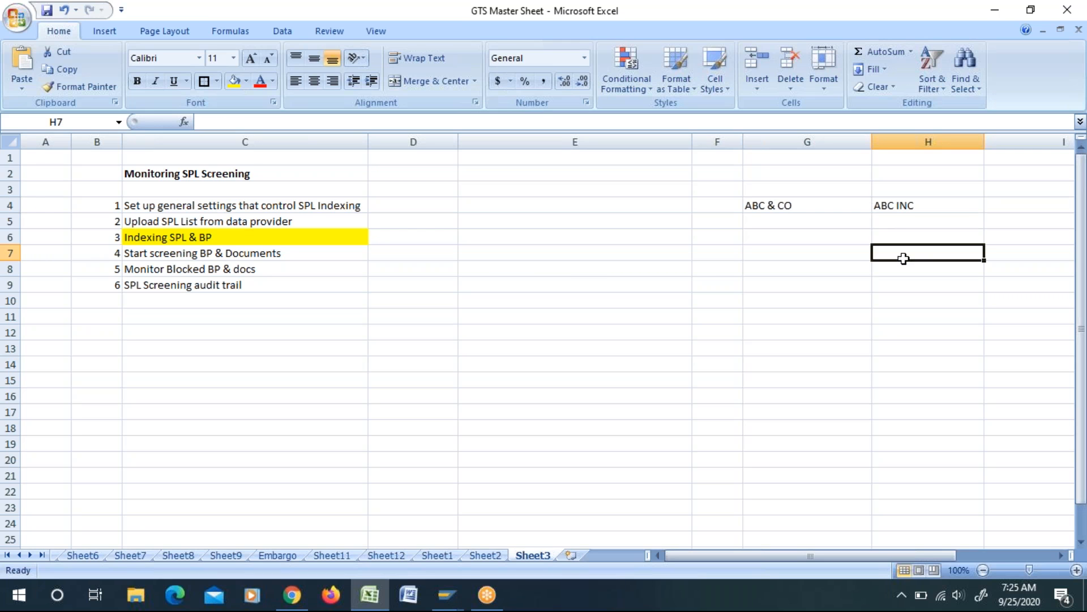
pyautogui.write('ABC')
pyautogui.click(940, 328)
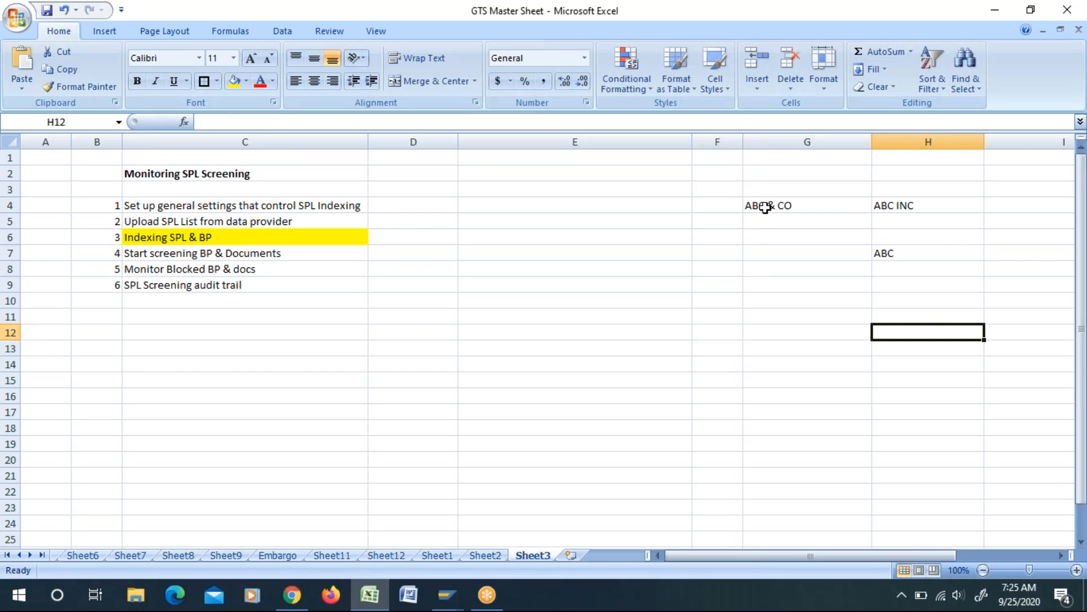
# Step: Enter ABC in cell G7 as the comparison term for ABC & CO
pyautogui.click(787, 207)
pyautogui.doubleClick(793, 210)
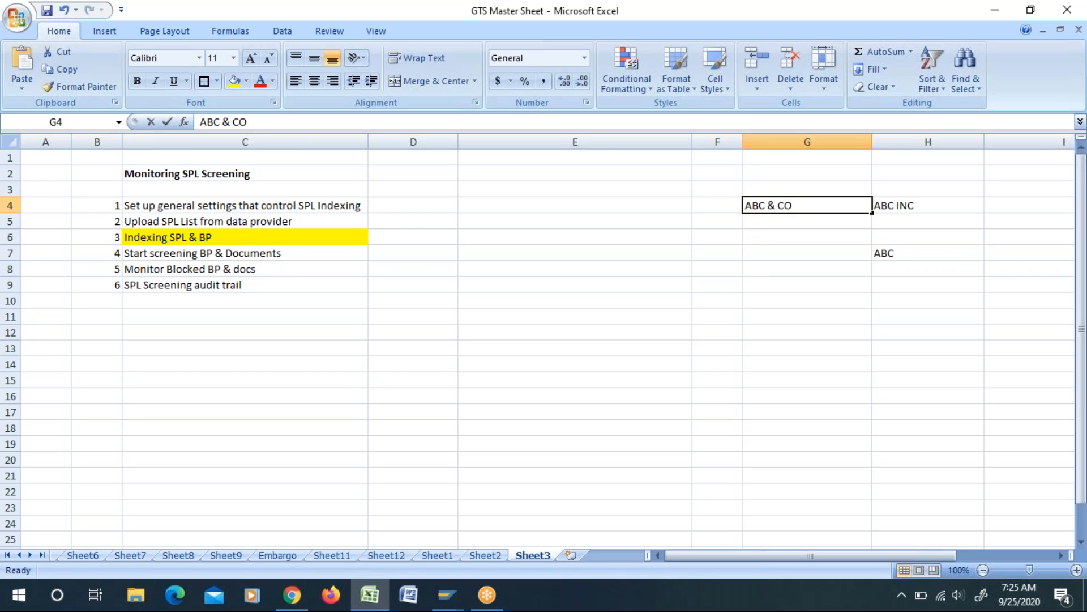
pyautogui.click(769, 251)
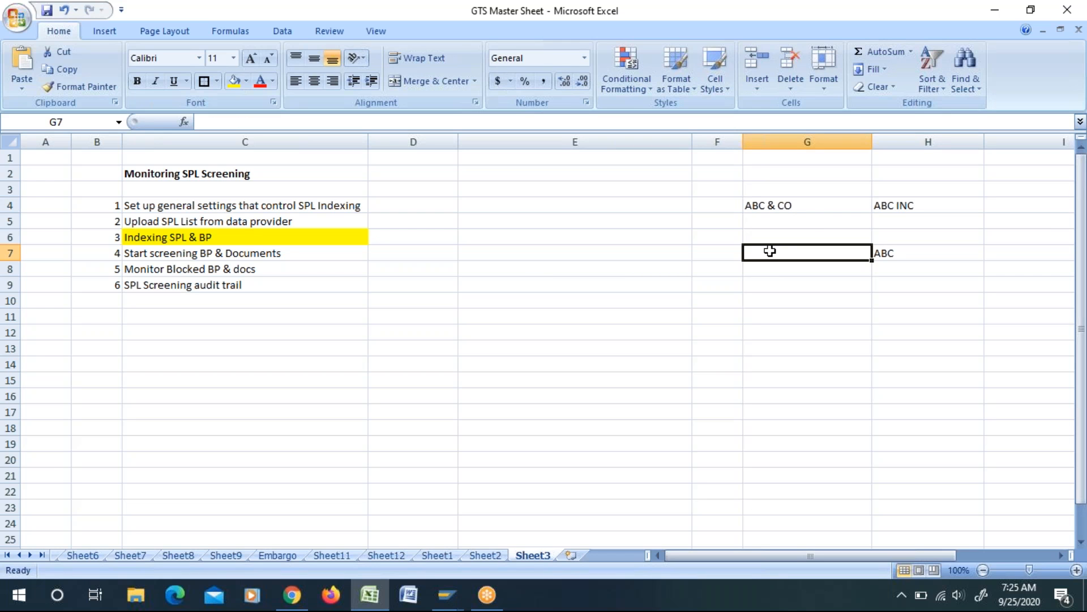
pyautogui.write('ABC')
pyautogui.click(779, 303)
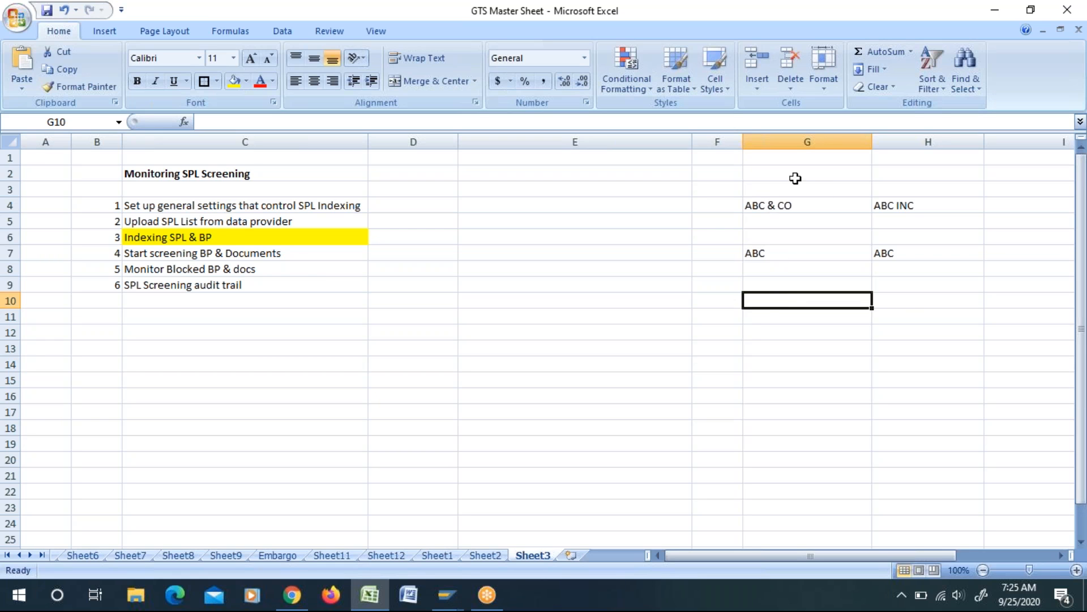
# Step: Compare the company names in G4 and H4 with their shortened terms in G7 and H7
pyautogui.click(771, 253)
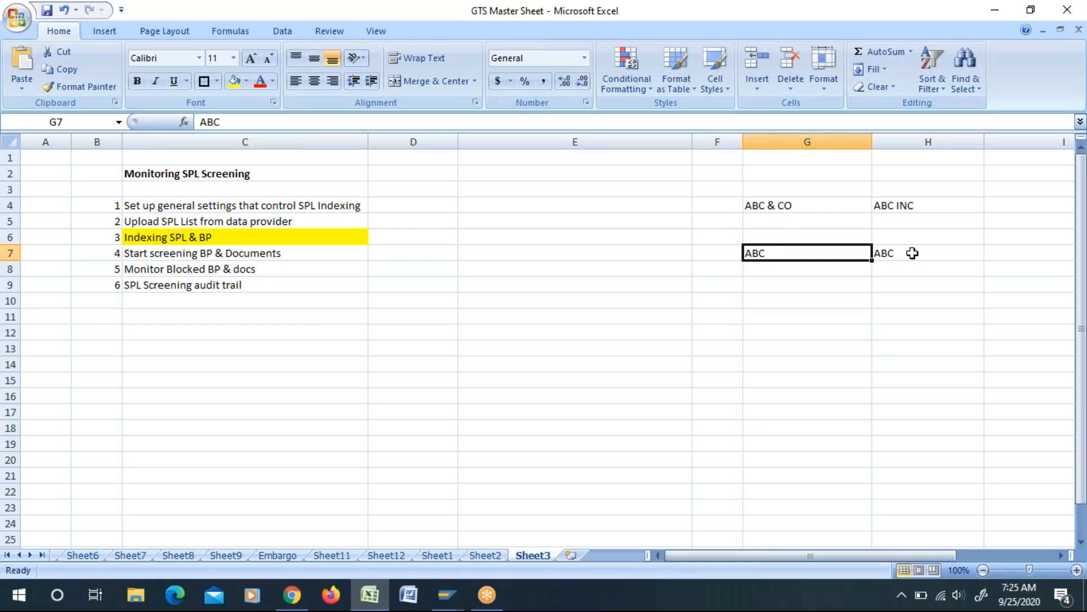
pyautogui.click(917, 253)
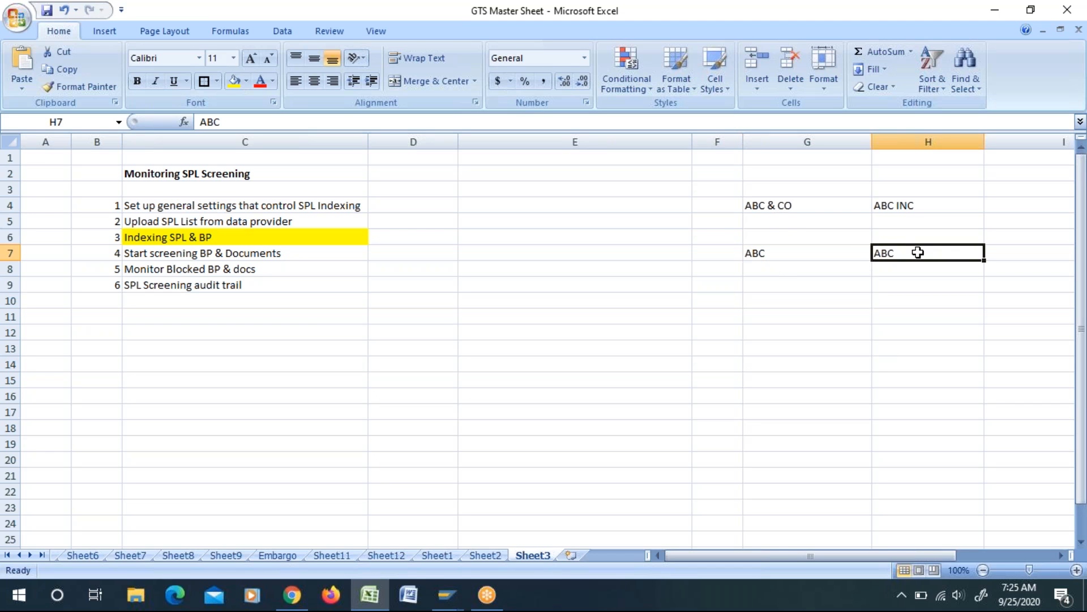
pyautogui.click(773, 206)
pyautogui.click(912, 204)
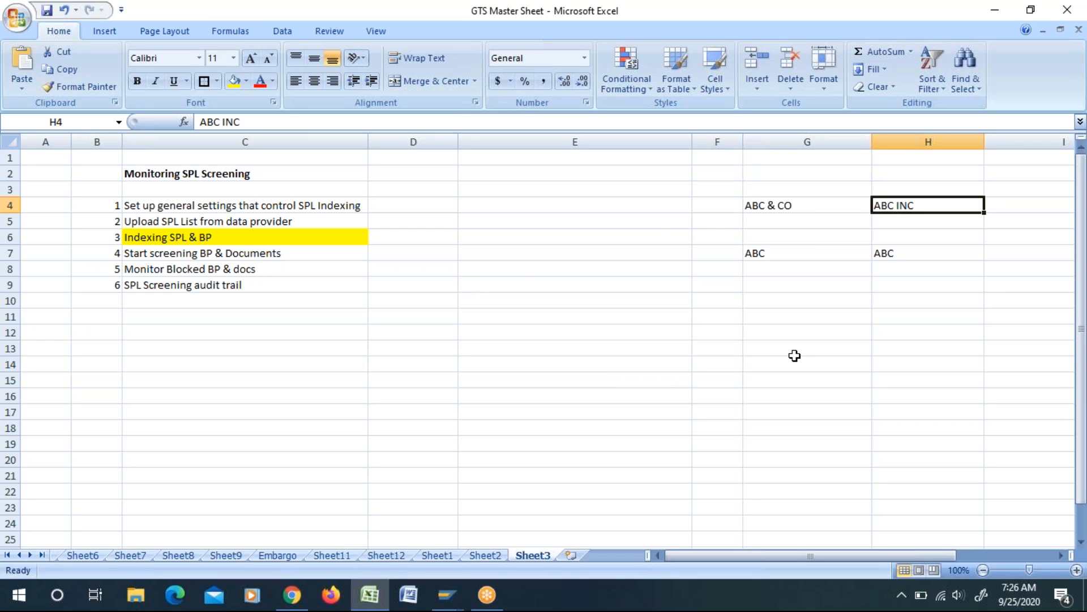
pyautogui.click(854, 376)
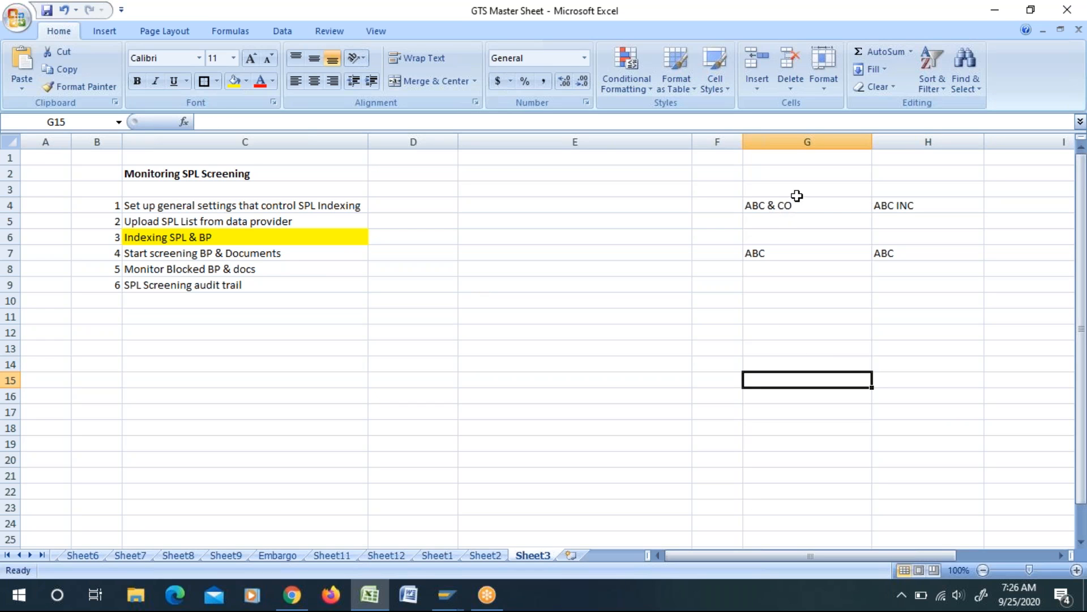
pyautogui.click(765, 256)
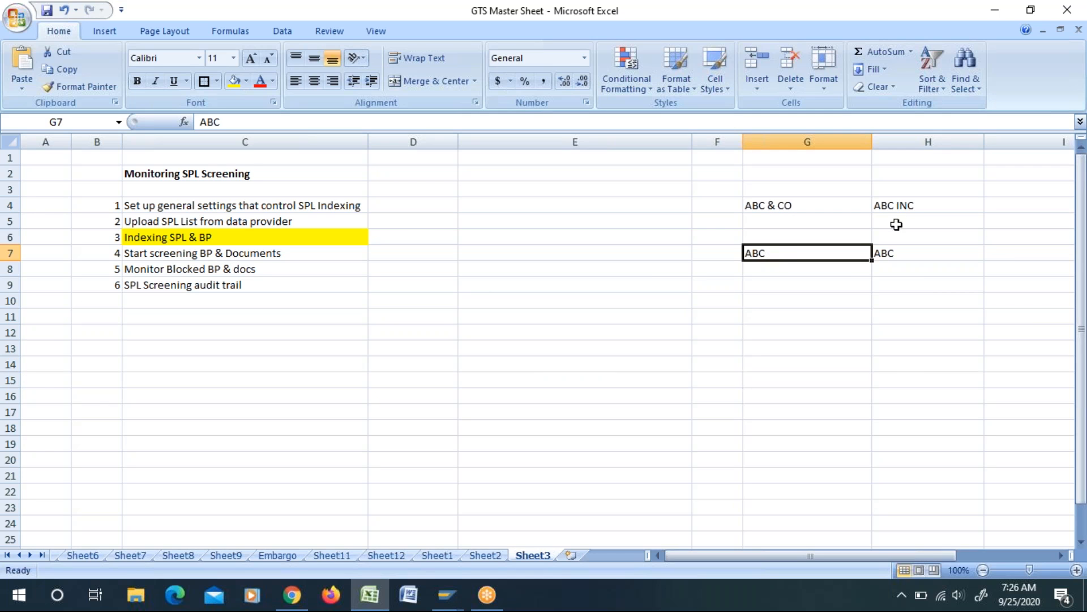
pyautogui.click(899, 256)
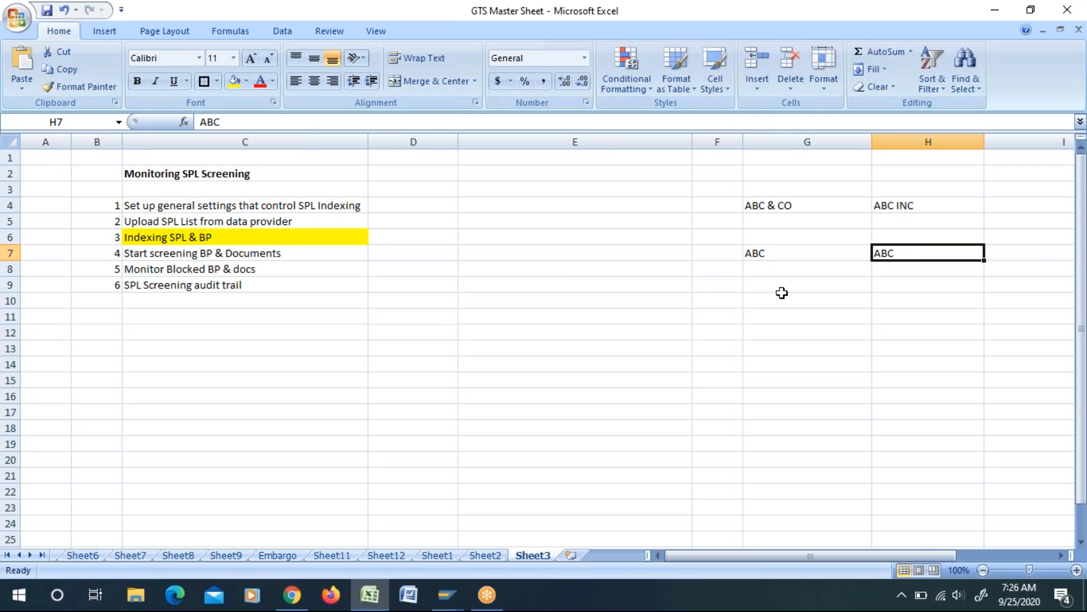
# Step: Examine the matching comparison terms in cells G7 and H7 side by side
pyautogui.click(762, 254)
pyautogui.click(907, 263)
pyautogui.click(765, 257)
pyautogui.click(911, 256)
pyautogui.click(837, 303)
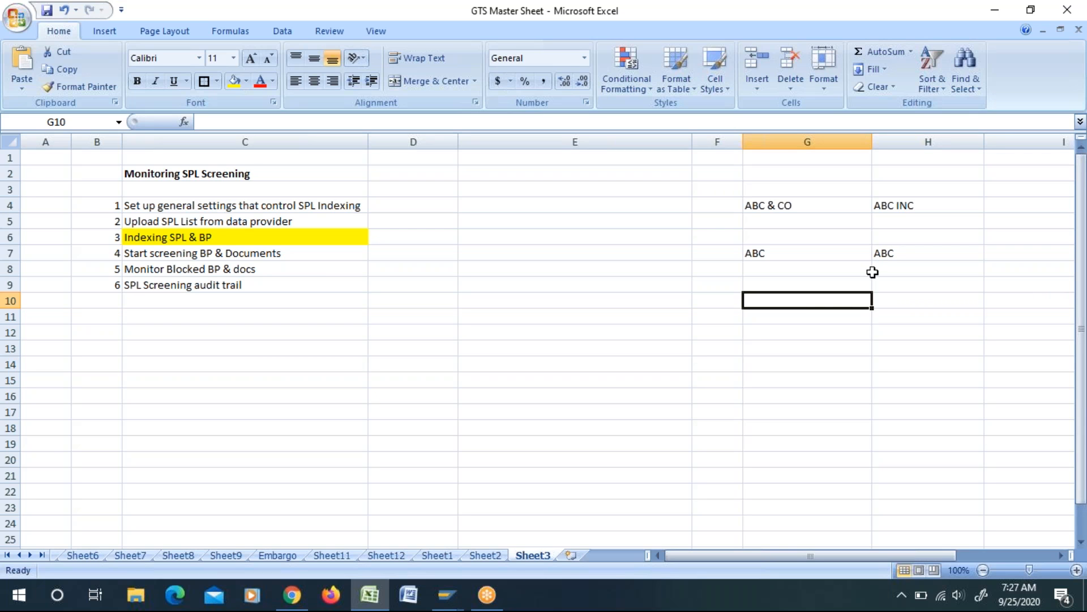
pyautogui.click(894, 333)
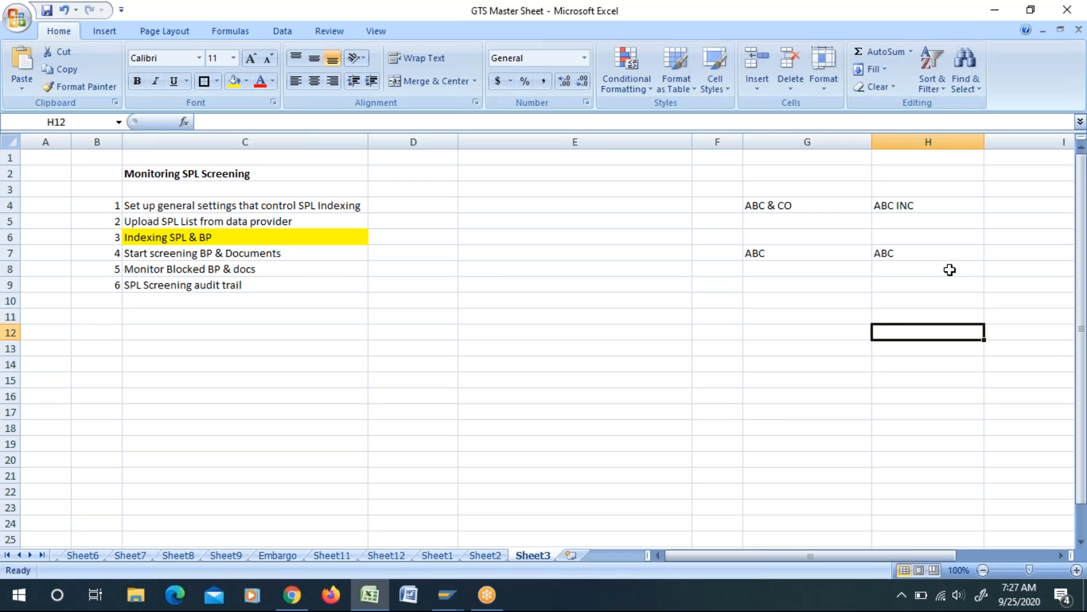
pyautogui.click(905, 254)
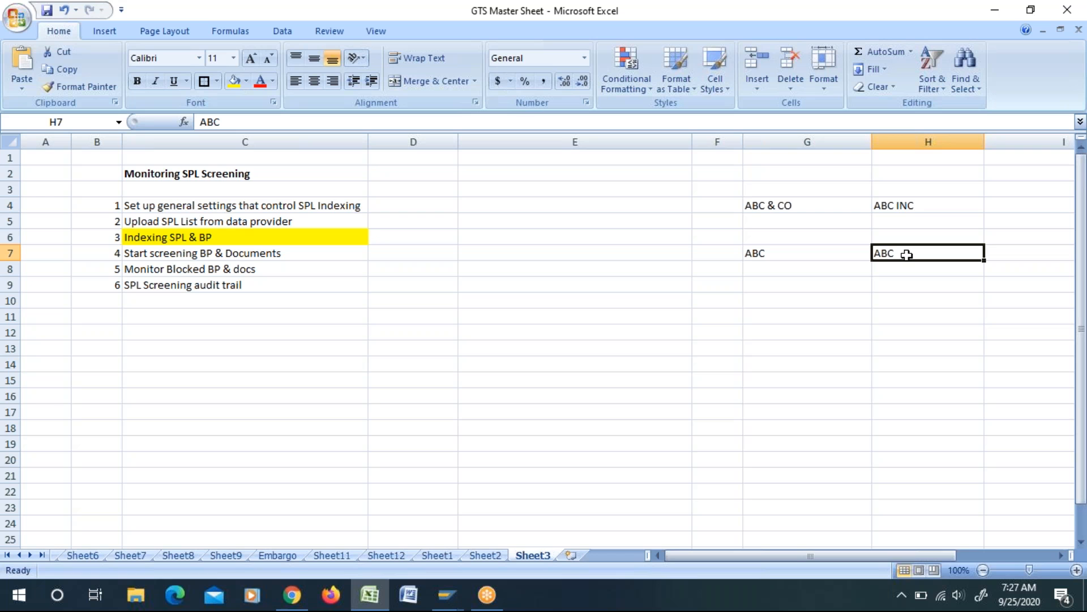
# Step: Switch to SAP GTS and examine the Reset Buffer function for the customizing/application buffer
pyautogui.hotkey('alt', 'Tab')
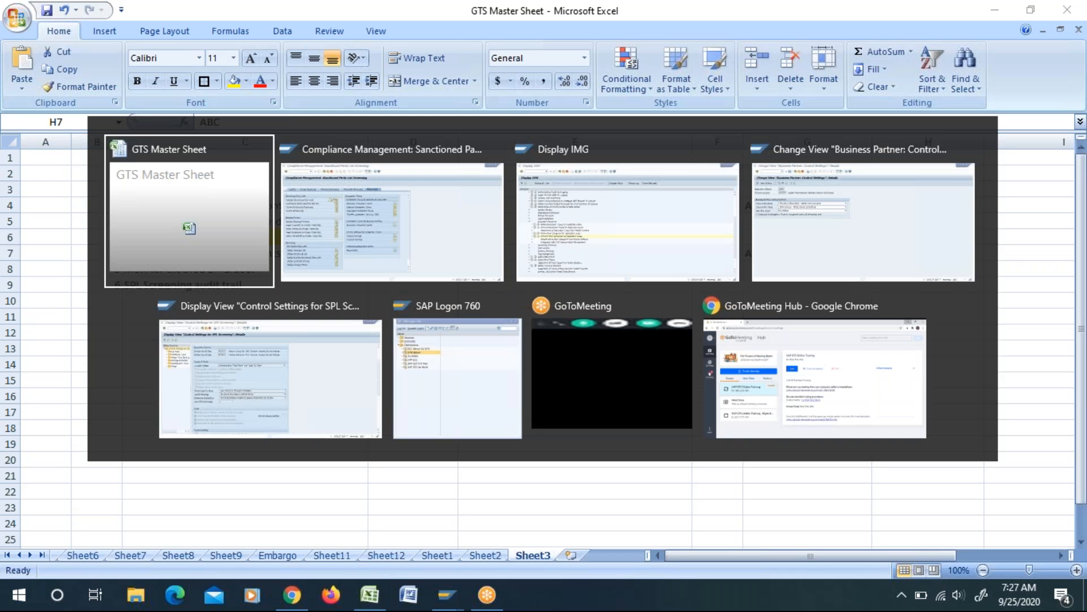
pyautogui.hotkey('alt', 'Tab')
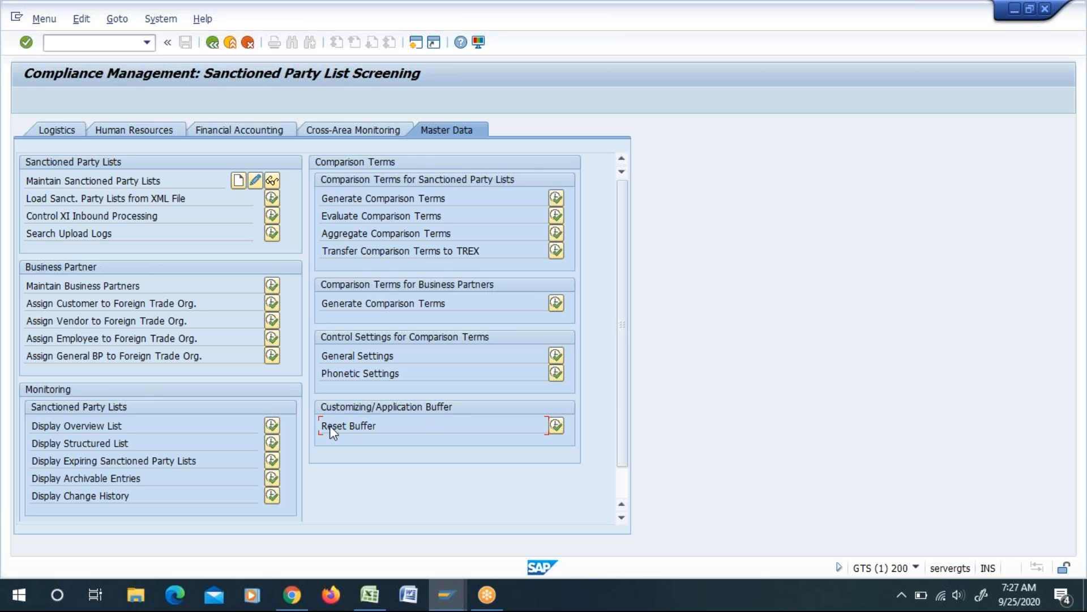
pyautogui.moveTo(325, 425); pyautogui.dragTo(380, 430)
pyautogui.hotkey('ctrl', 'c')
pyautogui.click(381, 430)
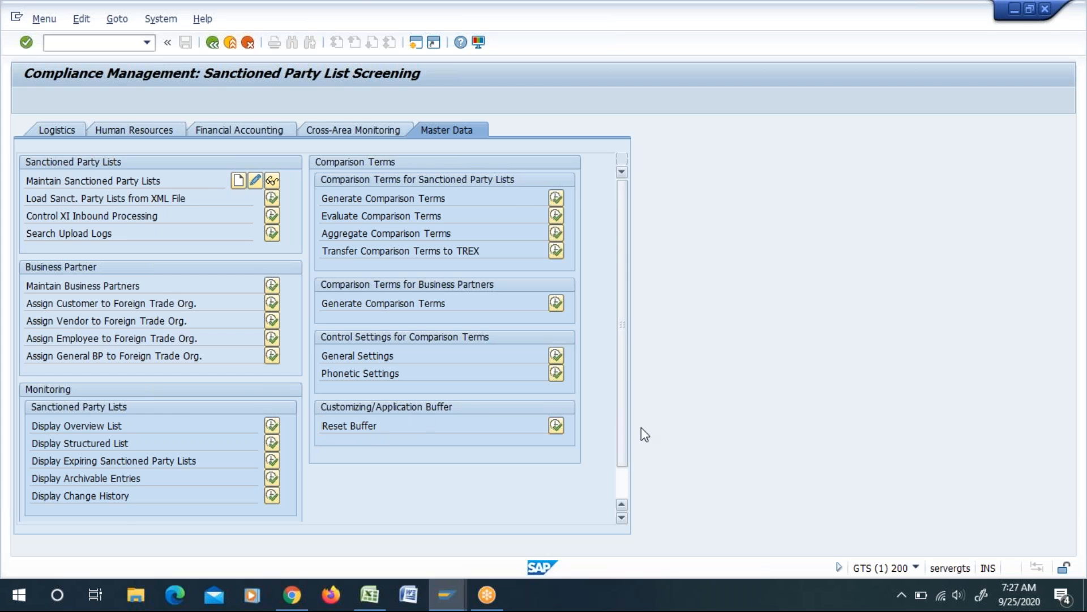
pyautogui.hotkey('alt', 'Tab')
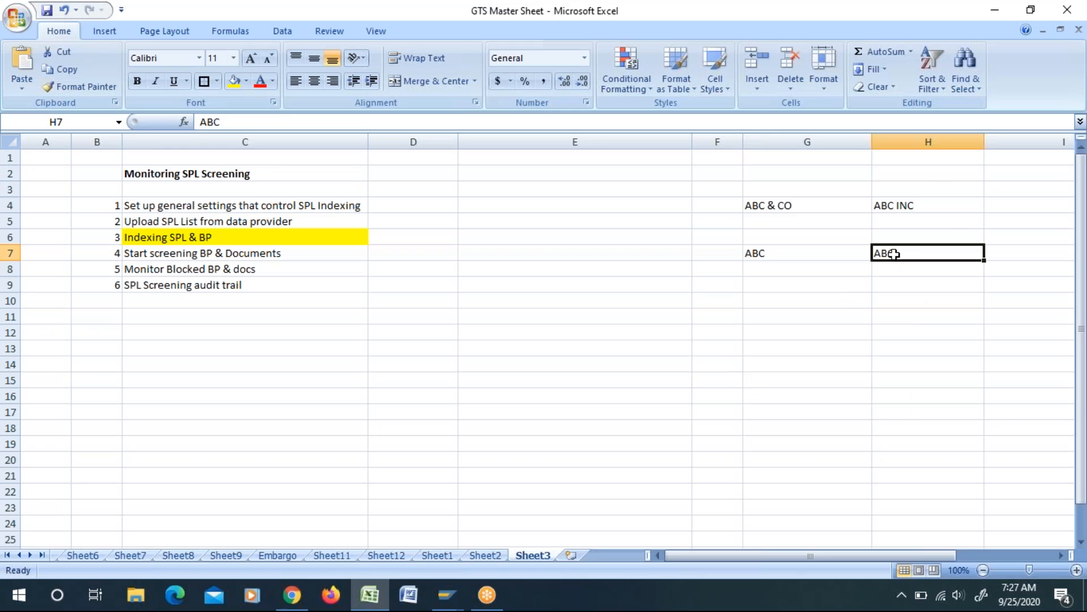
# Step: Switch back to Excel and clear the comparison term in H7 together with the cells below it
pyautogui.click(908, 325)
pyautogui.moveTo(896, 256); pyautogui.dragTo(909, 525)
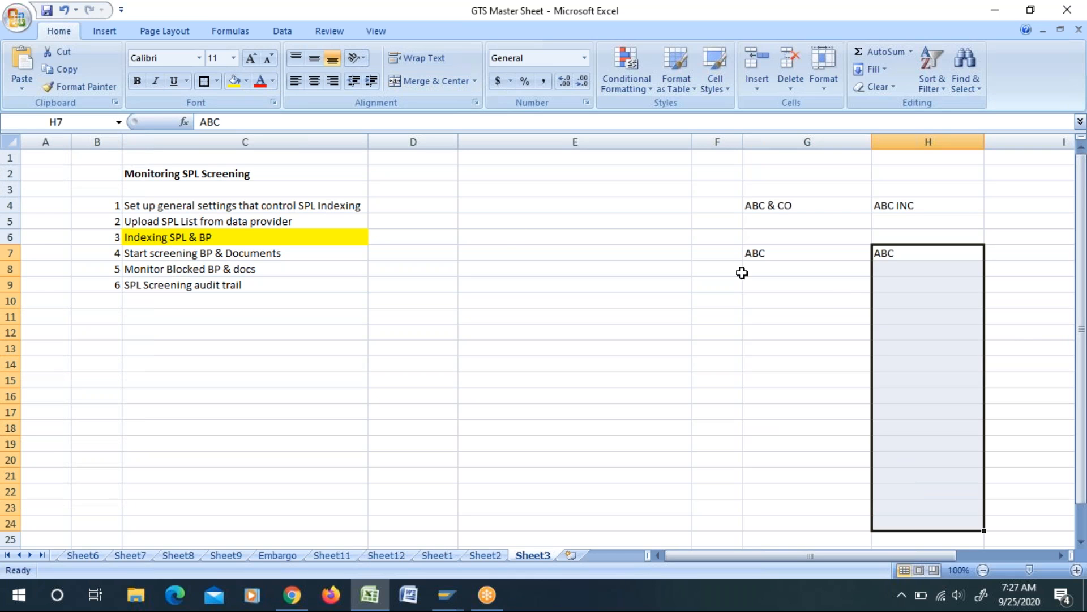
pyautogui.click(783, 394)
pyautogui.moveTo(902, 251); pyautogui.dragTo(937, 516)
pyautogui.click(803, 412)
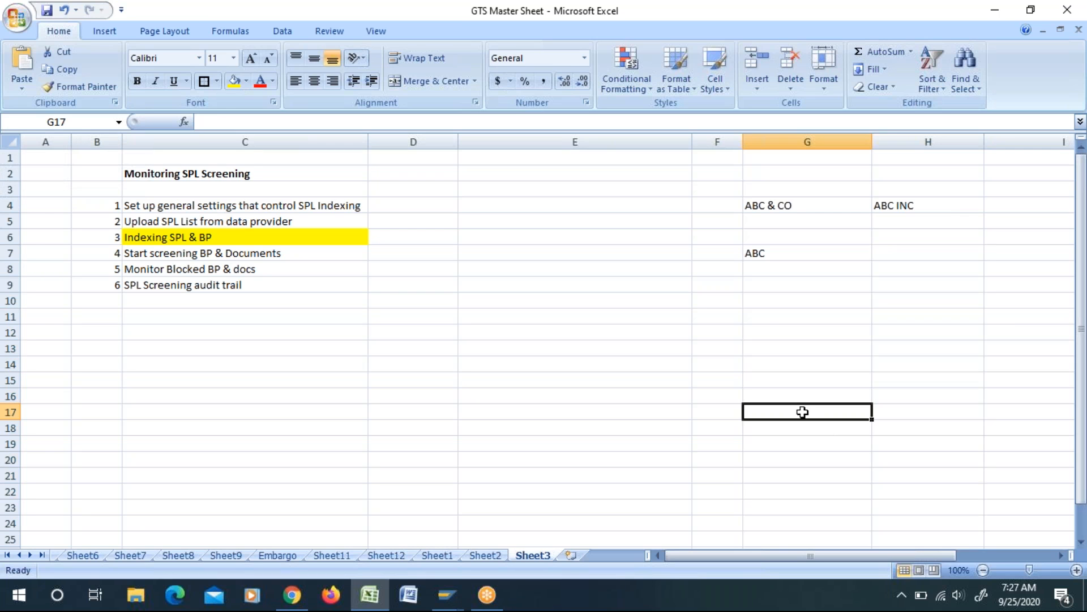
pyautogui.click(173, 224)
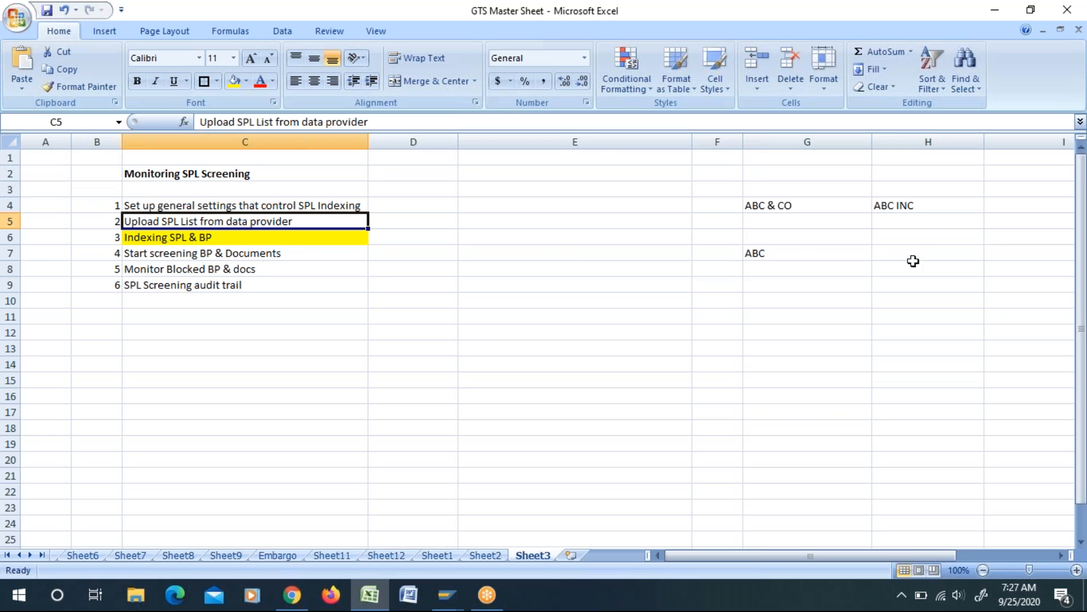
pyautogui.moveTo(913, 255); pyautogui.dragTo(930, 552)
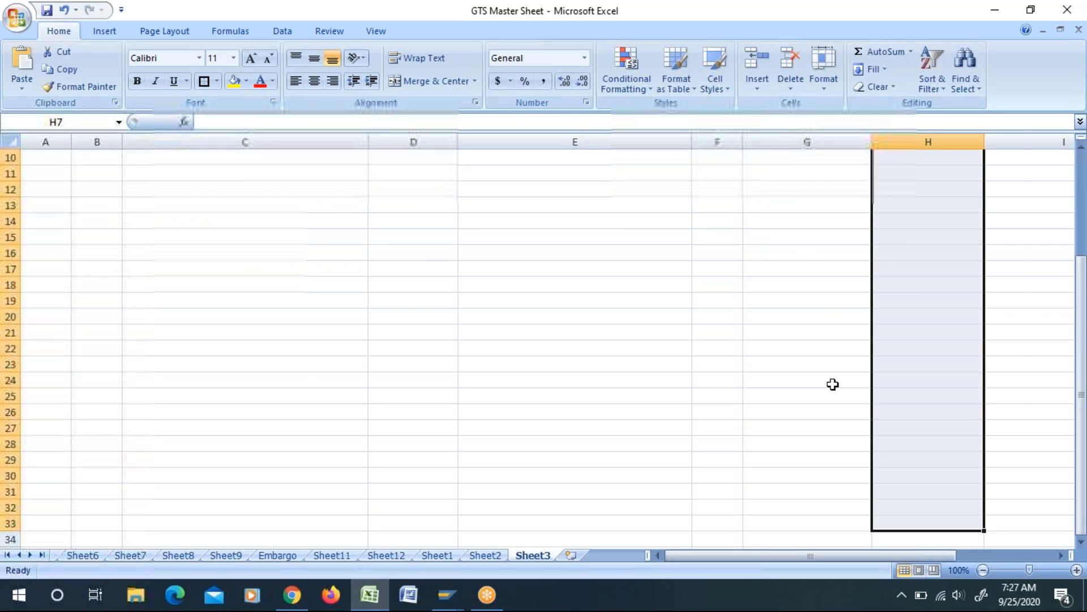
pyautogui.click(823, 381)
pyautogui.scroll(3, 822, 381)
# Step: Enter ABC again in cell H7 as the comparison term for ABC INC
pyautogui.hotkey('alt', 'Tab')
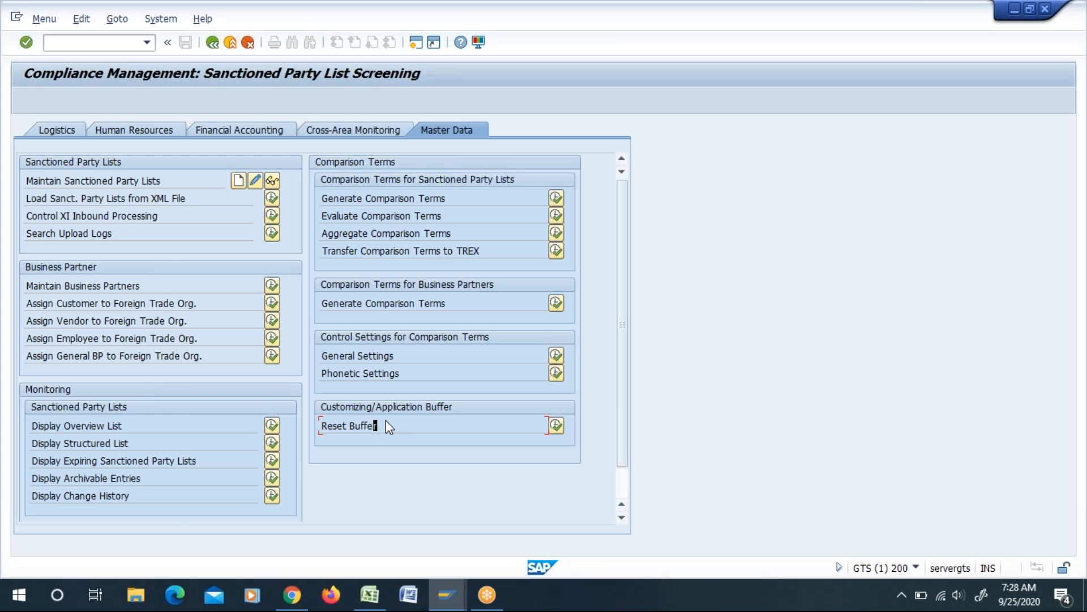
pyautogui.hotkey('alt', 'Tab')
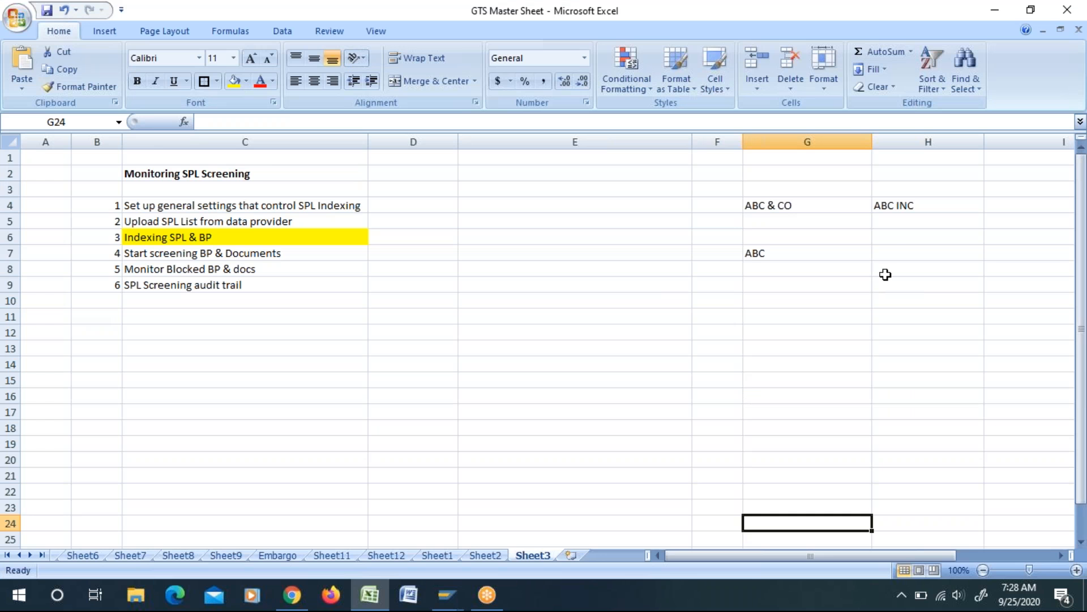
pyautogui.click(889, 250)
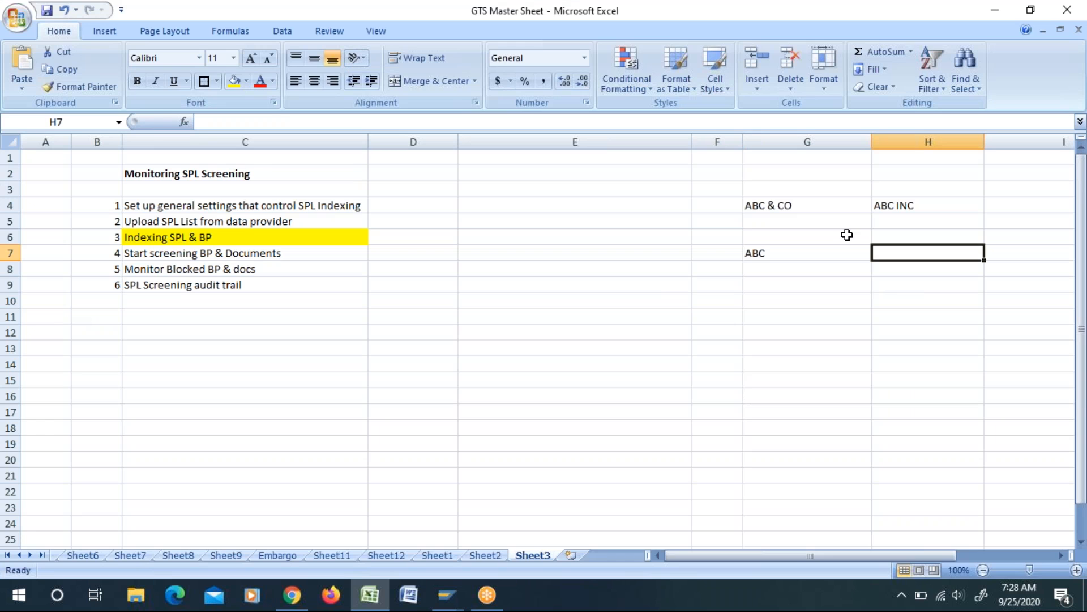
pyautogui.write('ABC')
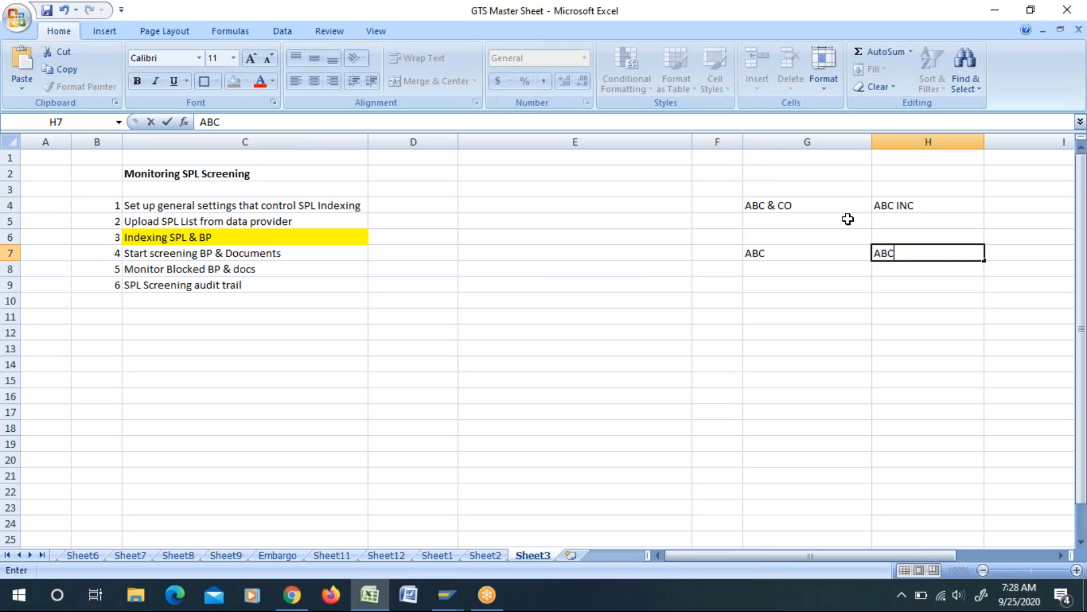
pyautogui.click(920, 301)
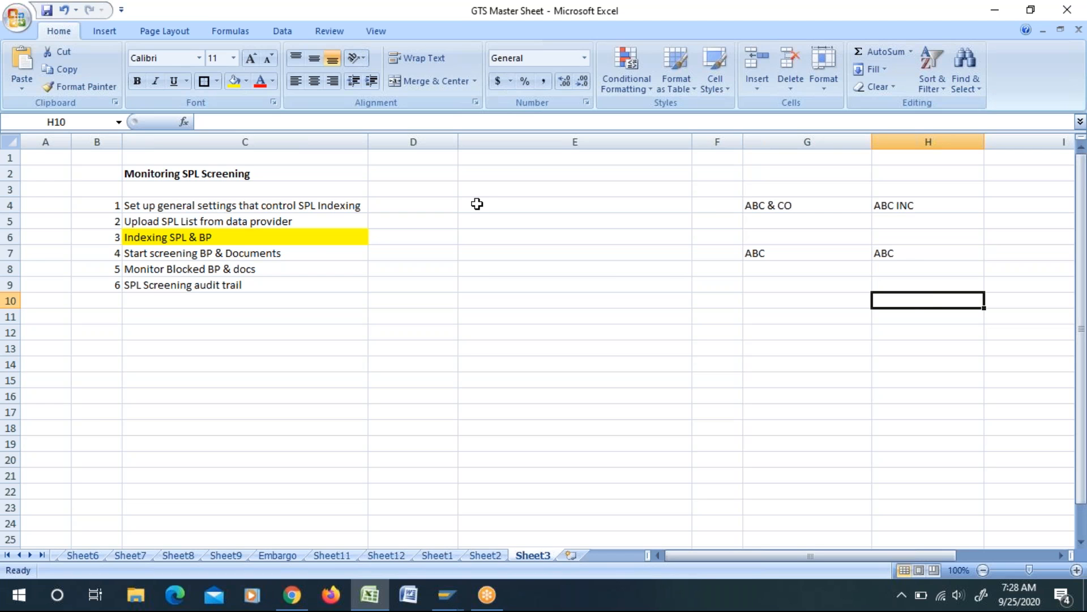
# Step: Copy the Reset Buffer function name from SAP GTS into cell E6, beside the Indexing SPL & BP row
pyautogui.click(465, 237)
pyautogui.hotkey('alt', 'Tab')
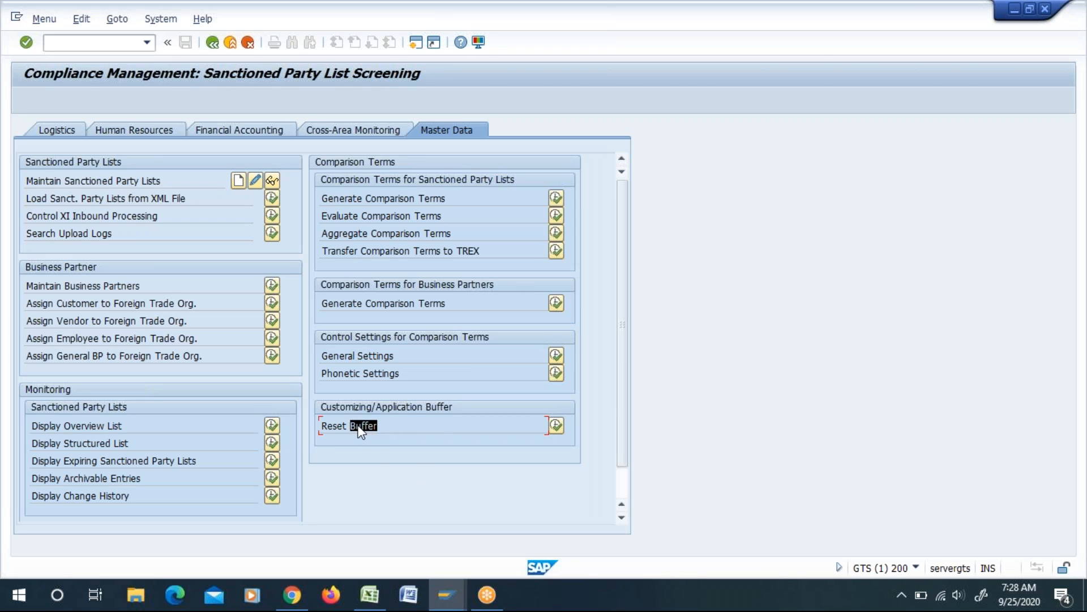
pyautogui.hotkey('alt', 'Tab')
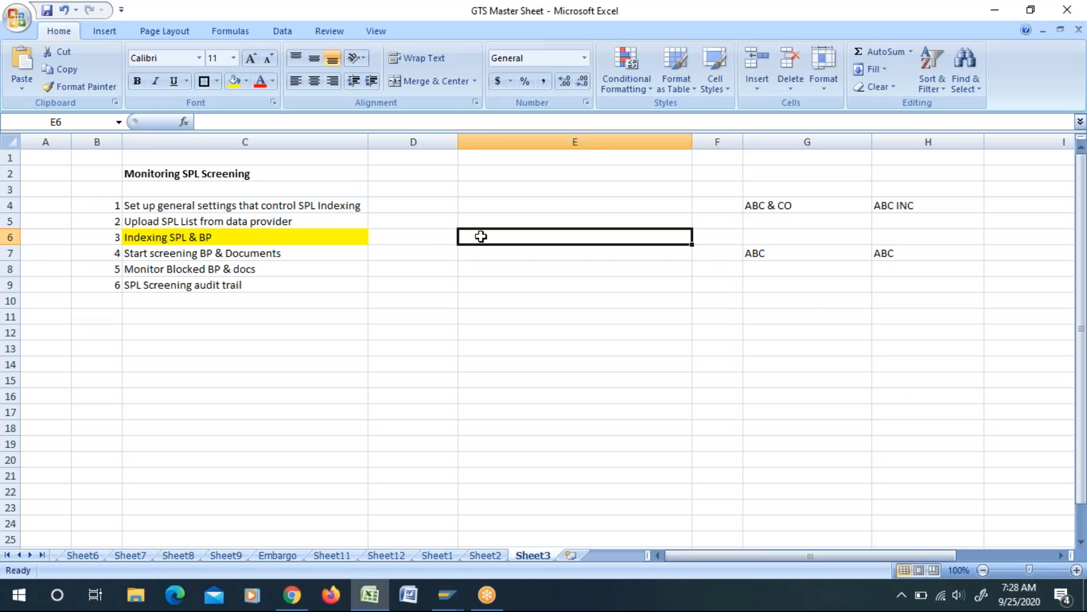
pyautogui.hotkey('ctrl', 'v')
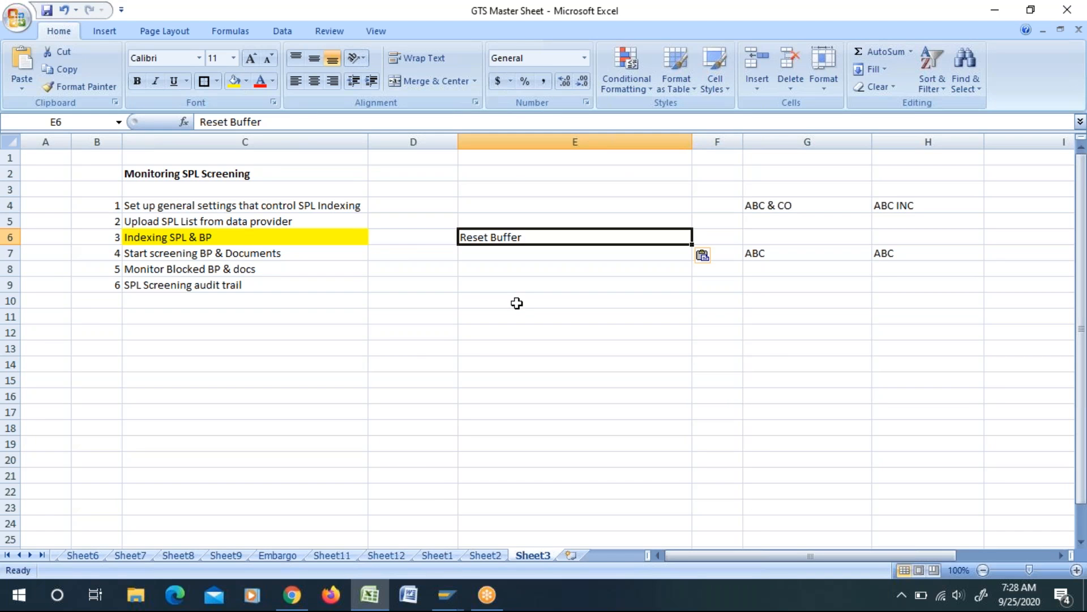
# Step: Switch to SAP GTS and review the Load Sanct. Party Lists from XML File and Reset Buffer functions
pyautogui.hotkey('alt', 'Tab')
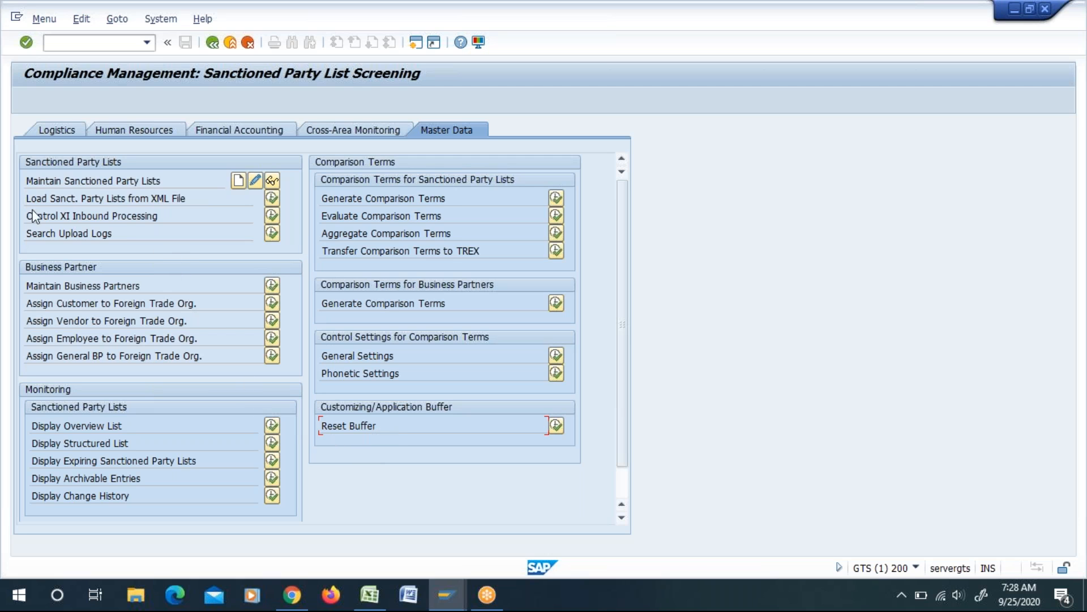
pyautogui.moveTo(77, 199); pyautogui.dragTo(103, 200)
pyautogui.moveTo(204, 200); pyautogui.dragTo(38, 203)
pyautogui.click(99, 205)
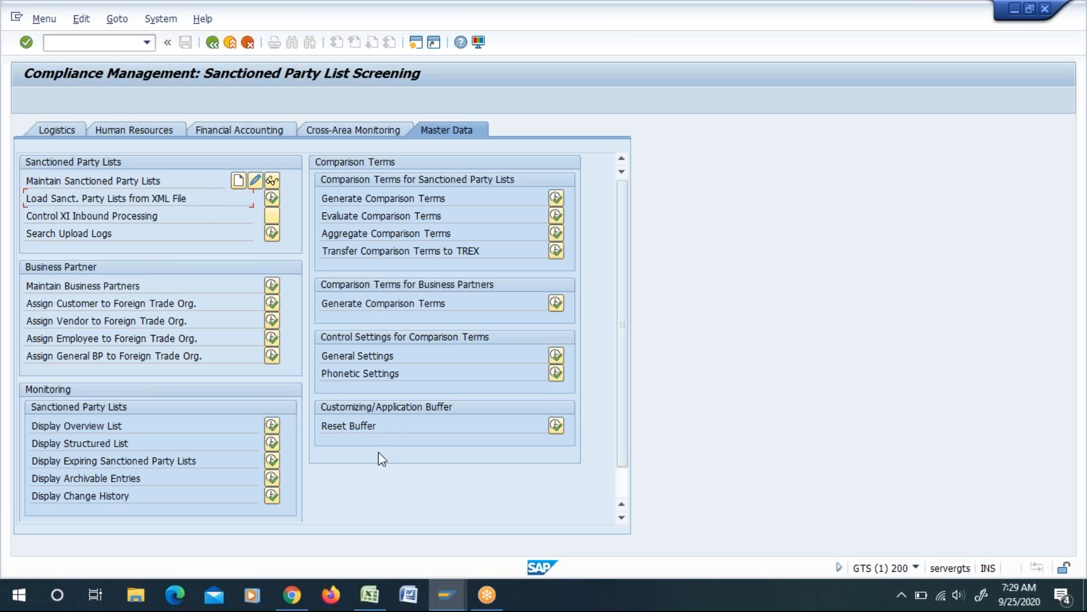
pyautogui.moveTo(324, 424); pyautogui.dragTo(354, 436)
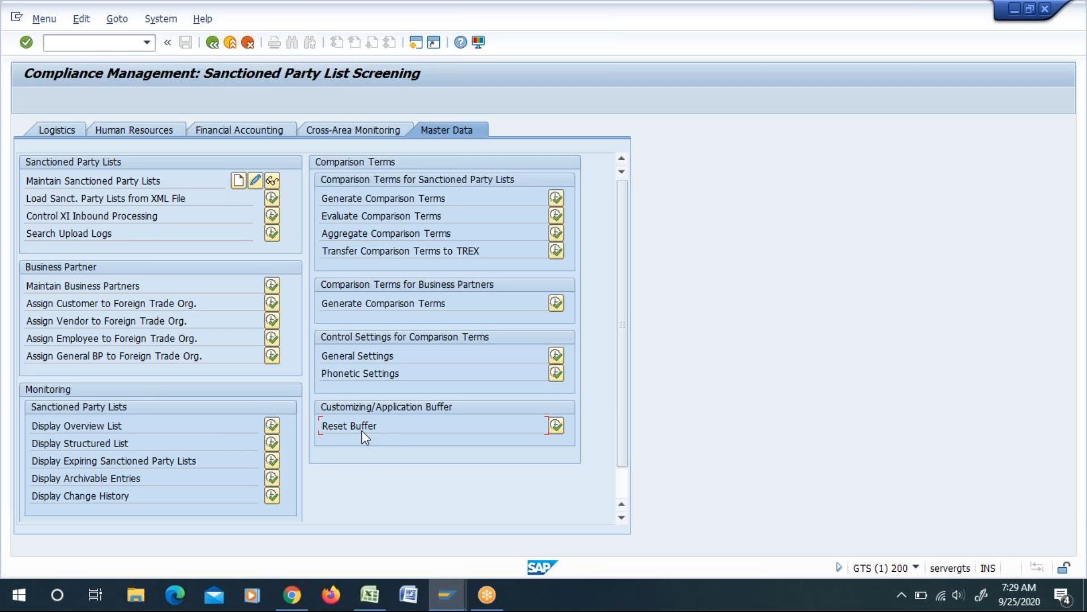
pyautogui.moveTo(372, 435); pyautogui.dragTo(362, 427)
pyautogui.moveTo(323, 428); pyautogui.dragTo(302, 387)
# Step: Review the Generate, Evaluate and Aggregate Comparison Terms functions for sanctioned party lists
pyautogui.click(321, 200)
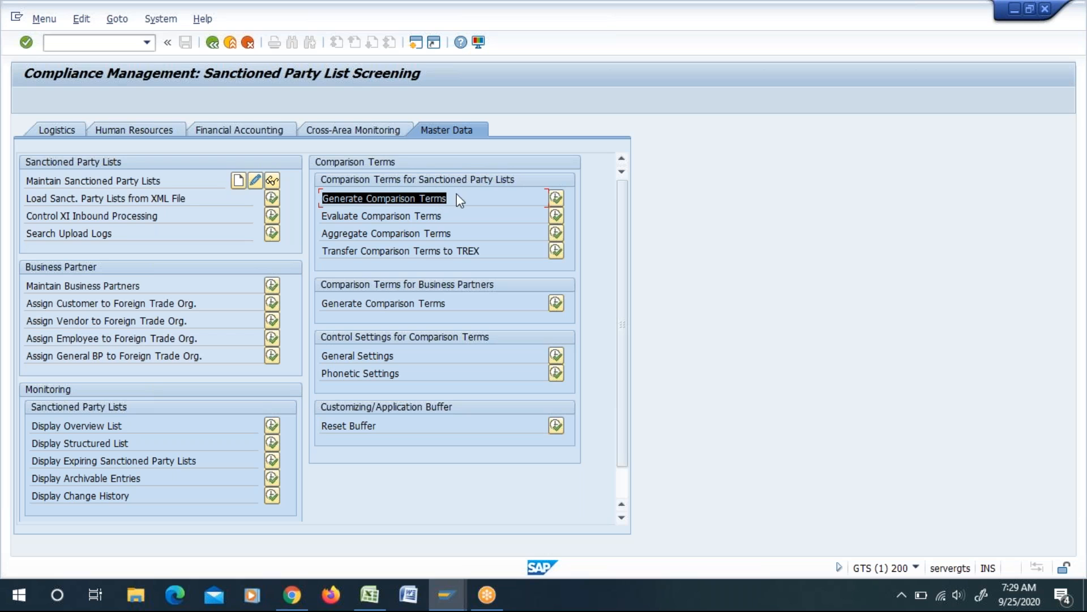
pyautogui.click(328, 216)
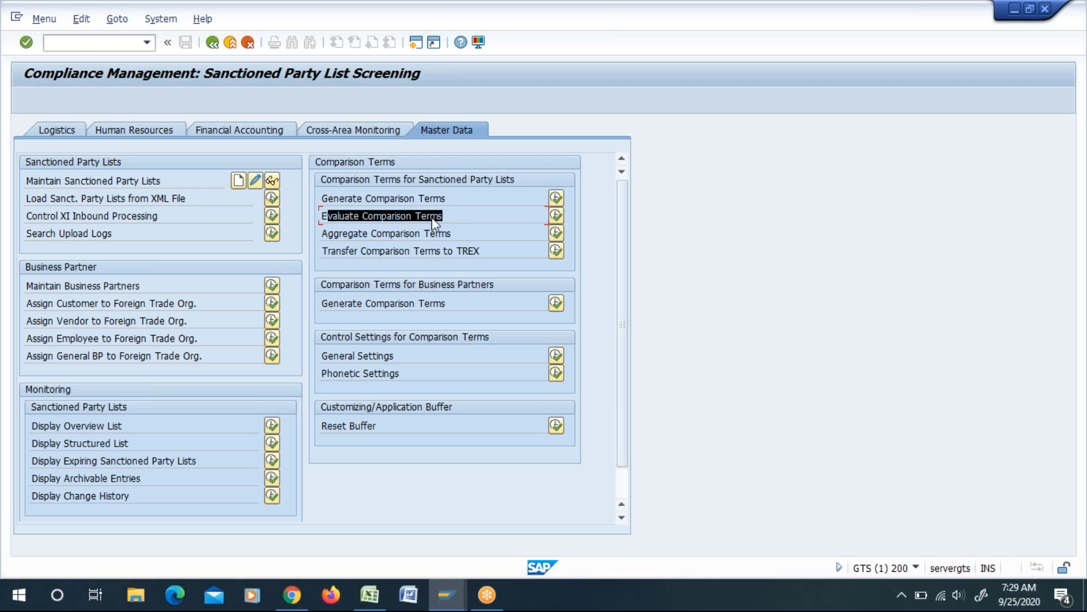
pyautogui.click(331, 233)
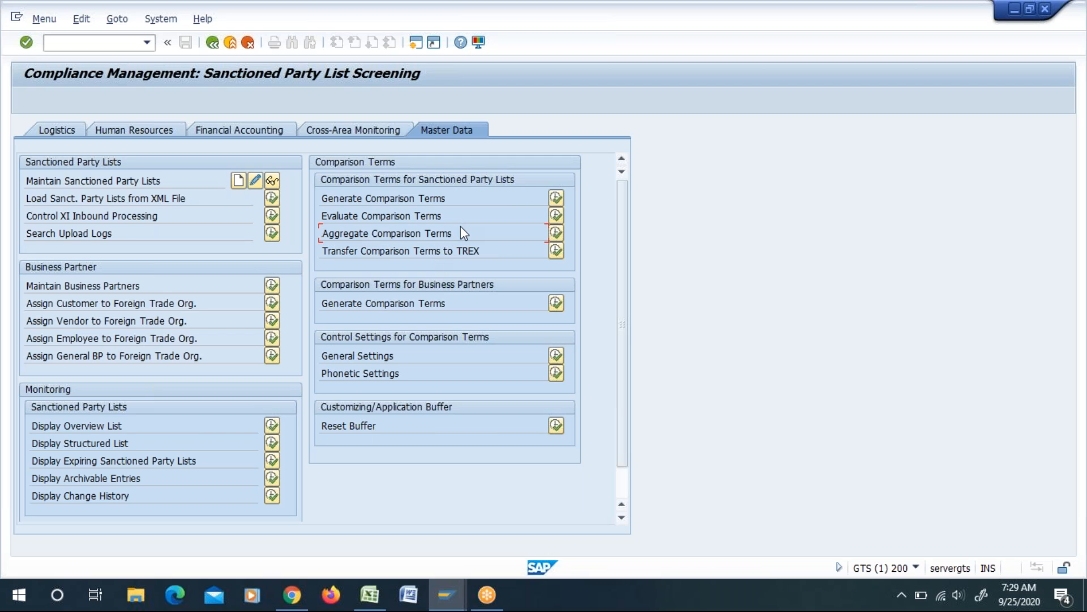
pyautogui.click(335, 199)
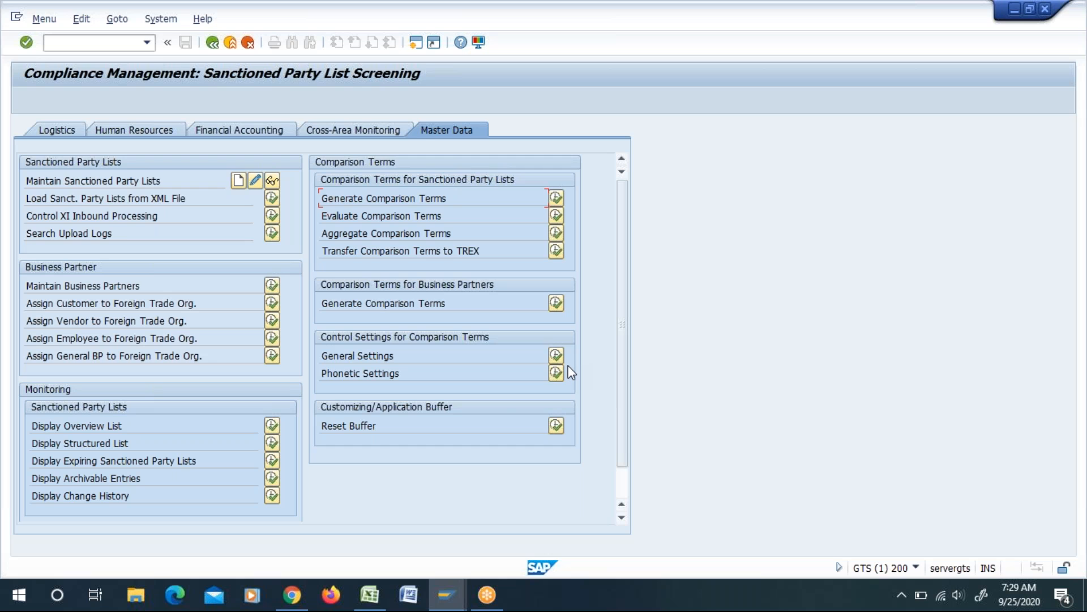
# Step: Copy the Generate Comparison Terms function name from SAP GTS into cell E7 of the Excel sheet
pyautogui.moveTo(457, 200); pyautogui.dragTo(366, 196)
pyautogui.click(366, 195)
pyautogui.doubleClick(434, 200)
pyautogui.click(334, 202)
pyautogui.hotkey('alt', 'Tab')
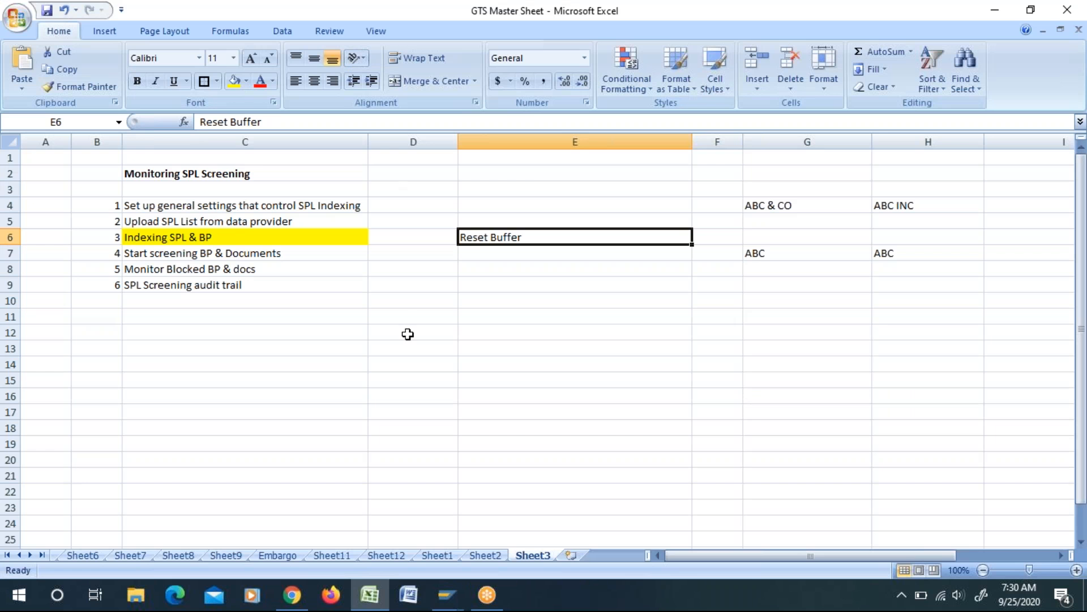
pyautogui.click(505, 257)
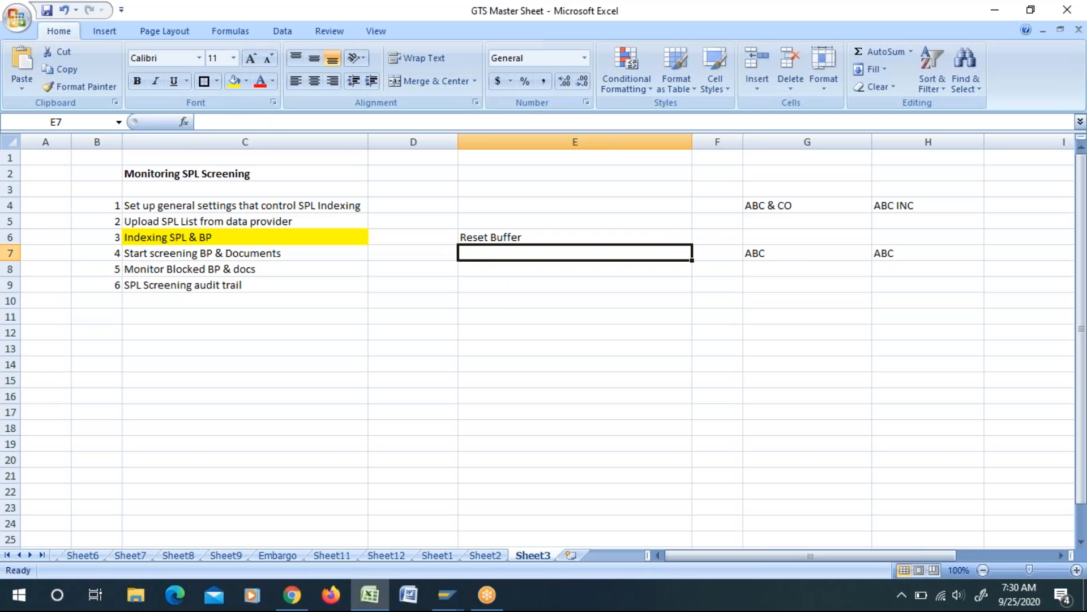
pyautogui.write('Generate Comparison Terms')
pyautogui.click(507, 298)
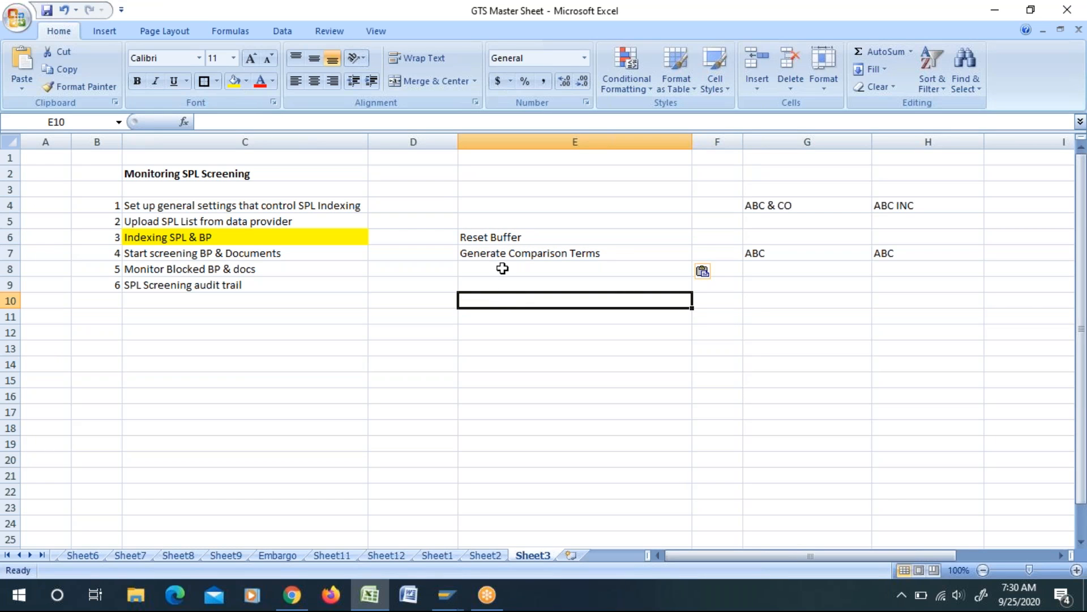
# Step: Switch to SAP GTS, try to run Evaluate Comparison Terms for sanctioned party lists, and decline the detailed error description
pyautogui.hotkey('alt', 'Tab')
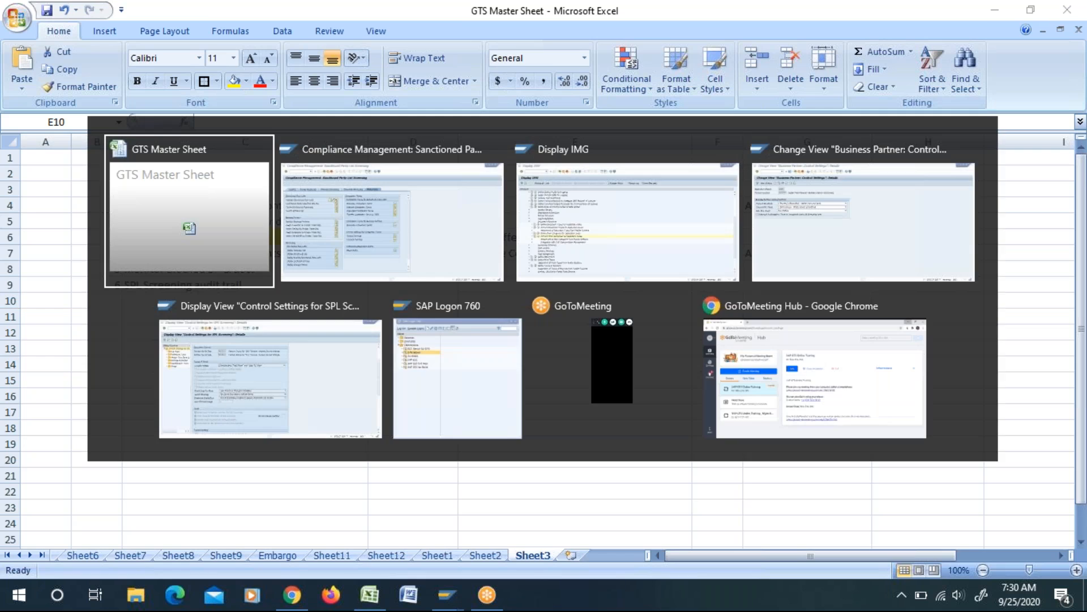
pyautogui.hotkey('alt', 'Tab')
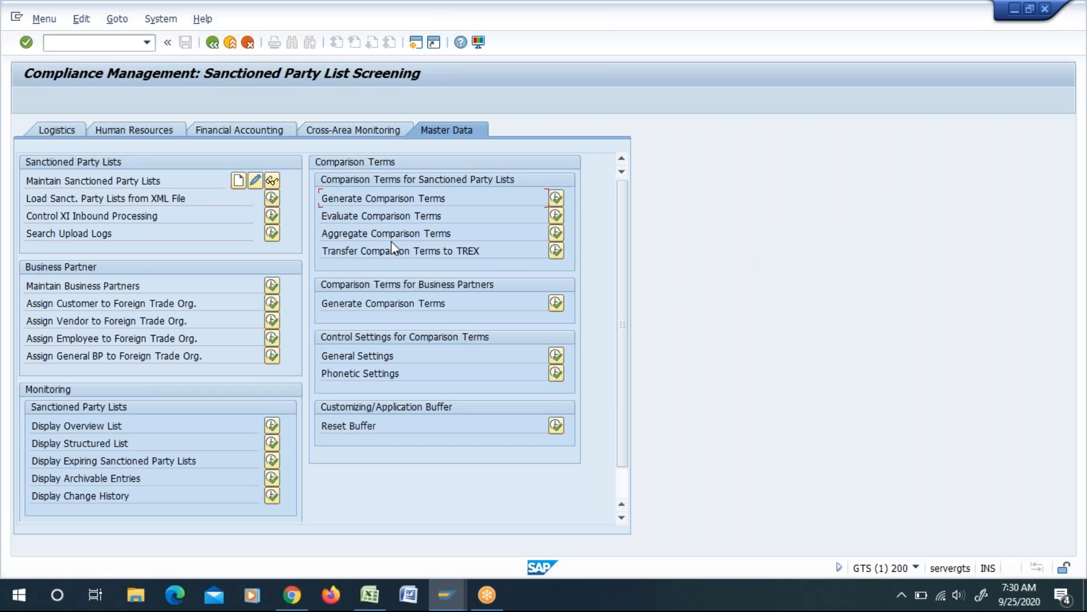
pyautogui.moveTo(451, 214); pyautogui.dragTo(318, 212)
pyautogui.click(349, 214)
pyautogui.click(555, 215)
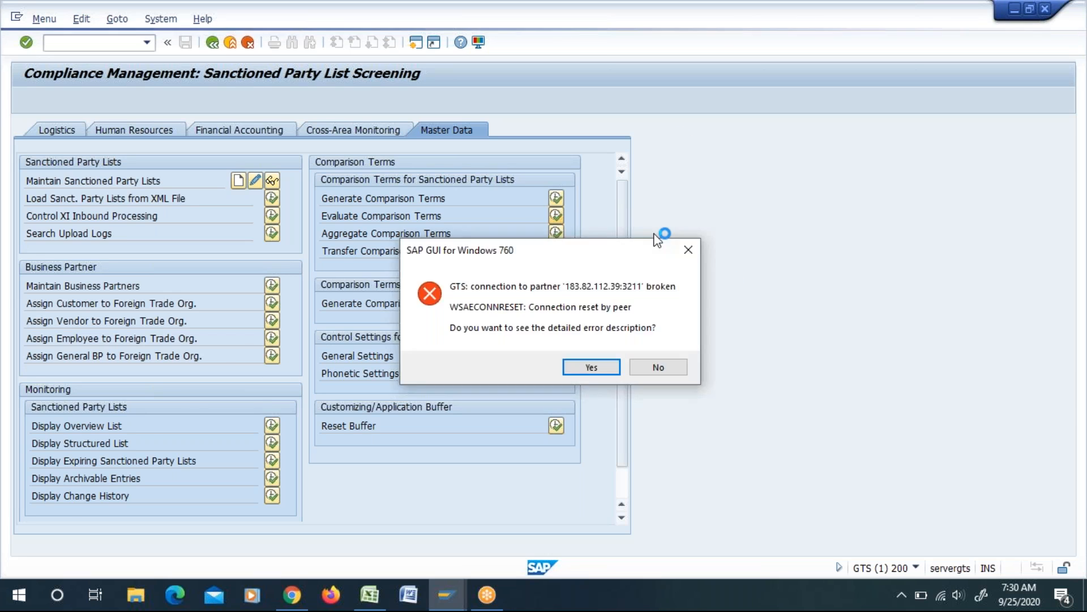
pyautogui.click(663, 369)
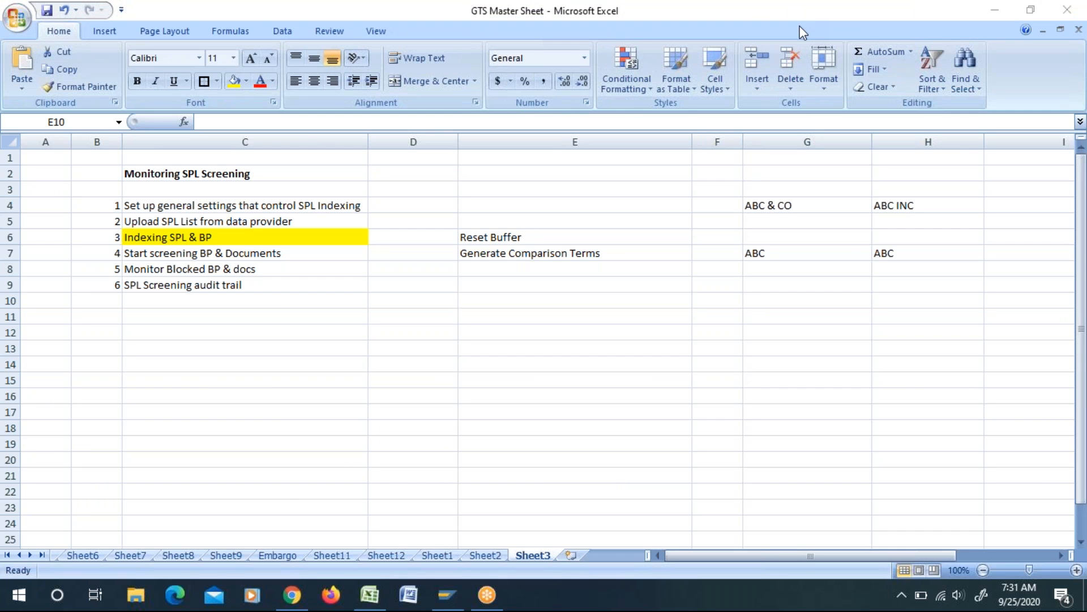
# Step: Switch to SAP, log on with the user ID and password, and continue with this logon while ending other logons
pyautogui.click(443, 597)
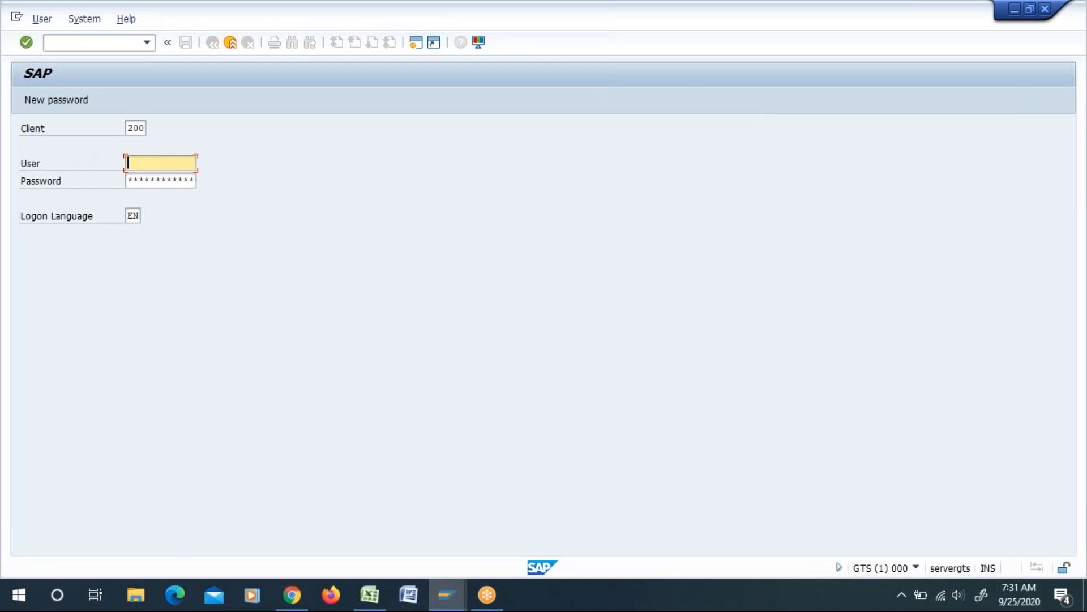
pyautogui.click(148, 178)
pyautogui.click(137, 177)
pyautogui.press('capslock')
pyautogui.write('***********')
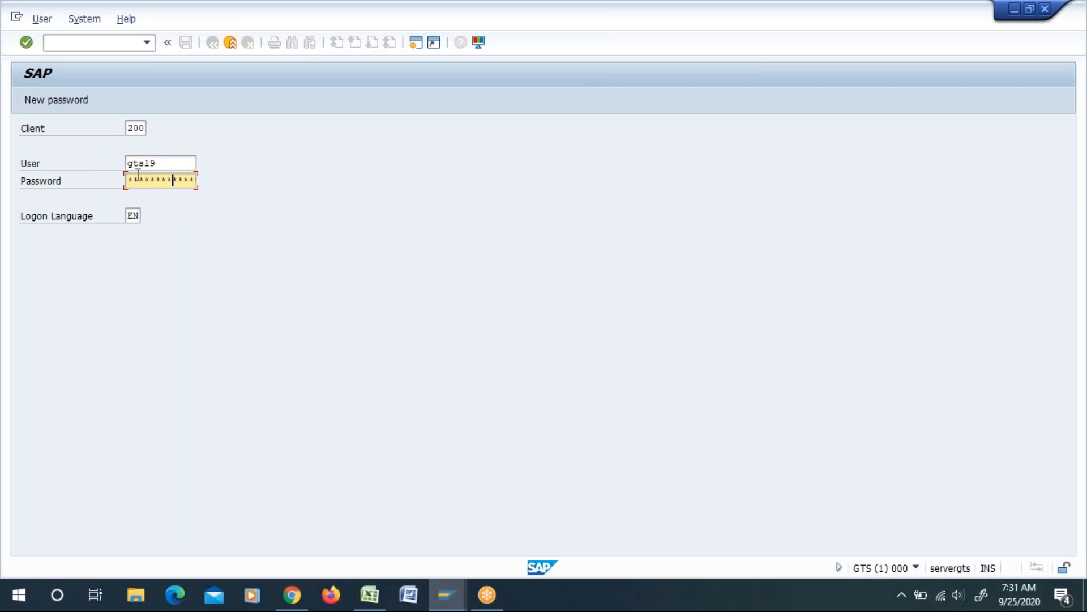
pyautogui.press('Return')
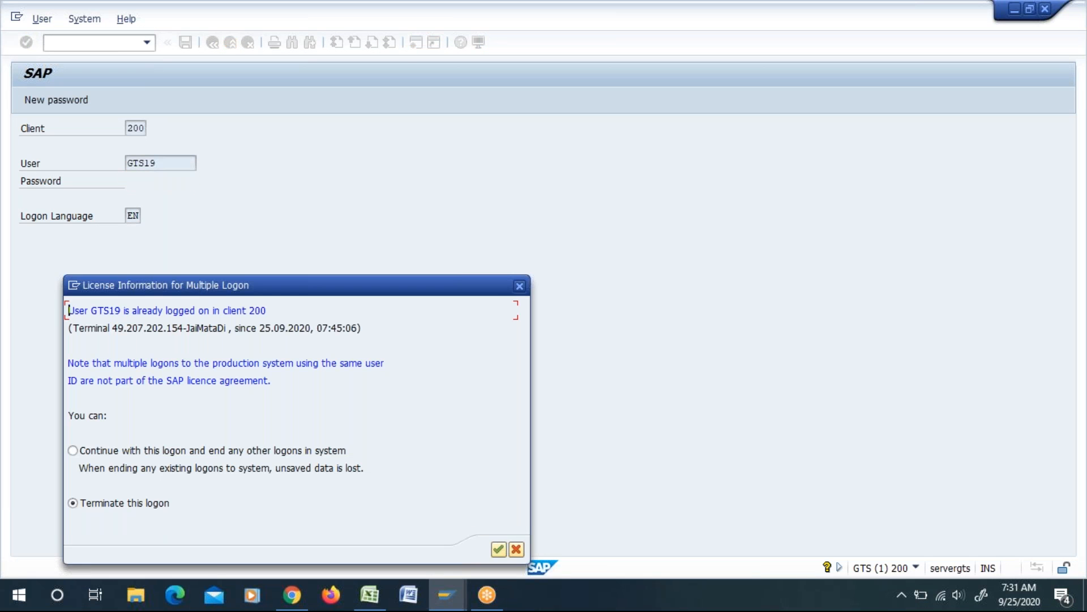
pyautogui.click(172, 452)
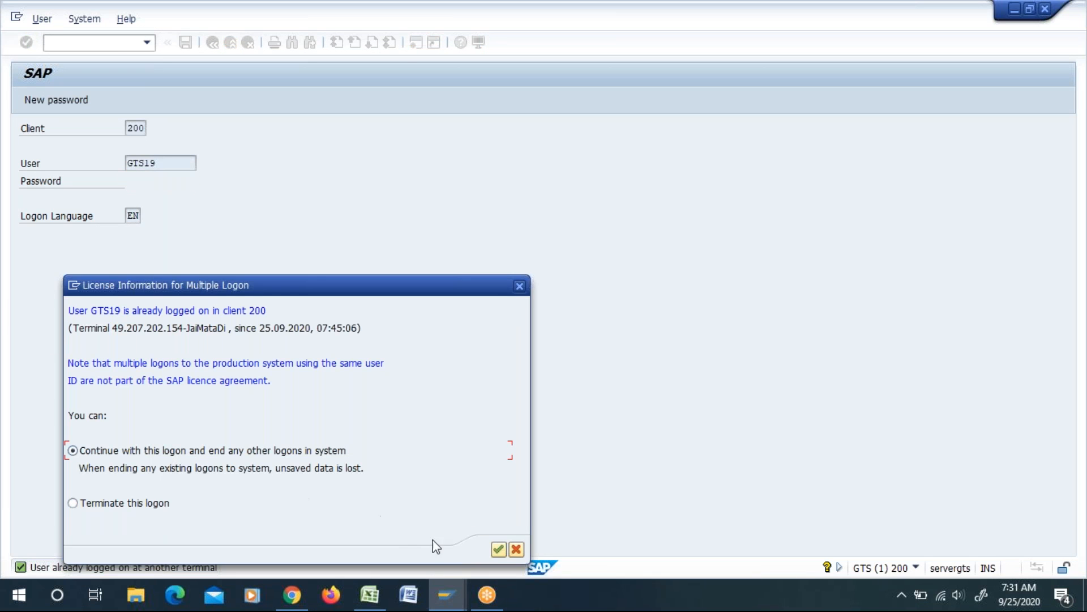
pyautogui.click(498, 550)
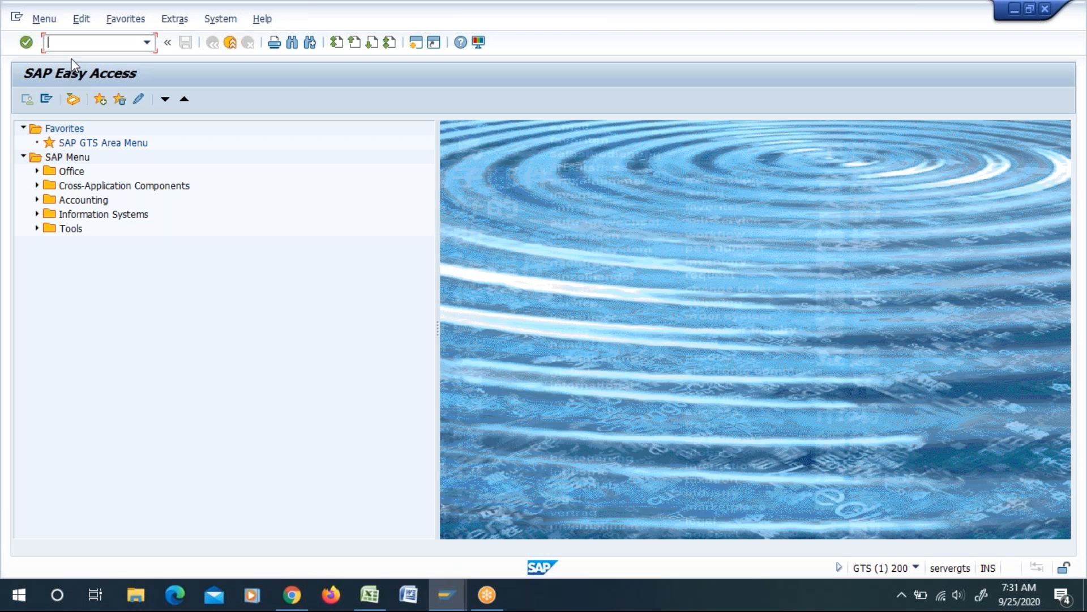
# Step: Open the master data functions of Sanctioned Party List Screening from the SAP GTS Area Menu
pyautogui.doubleClick(90, 142)
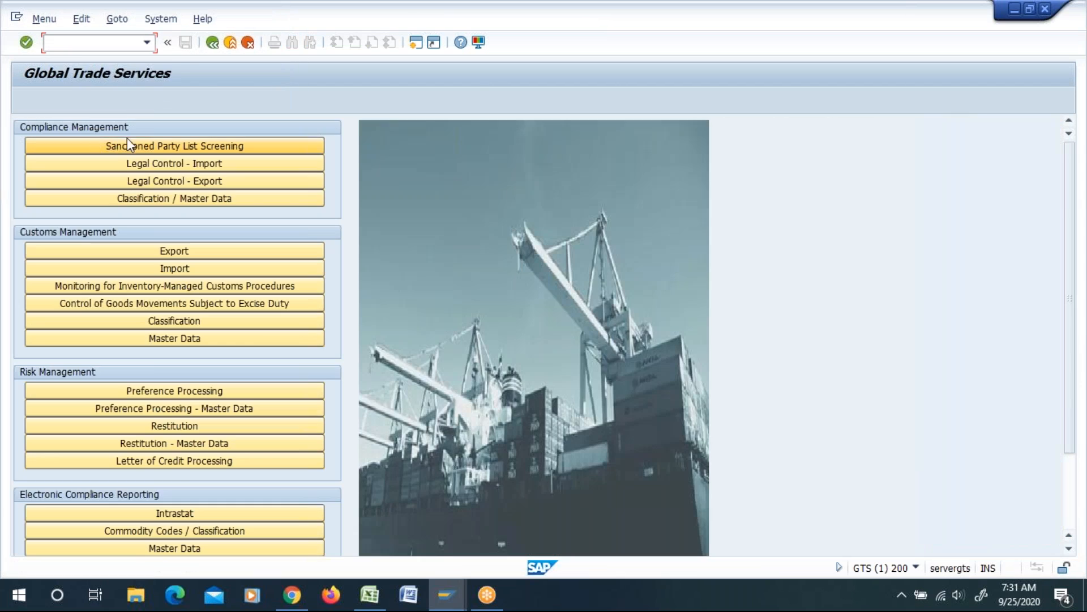
pyautogui.click(145, 144)
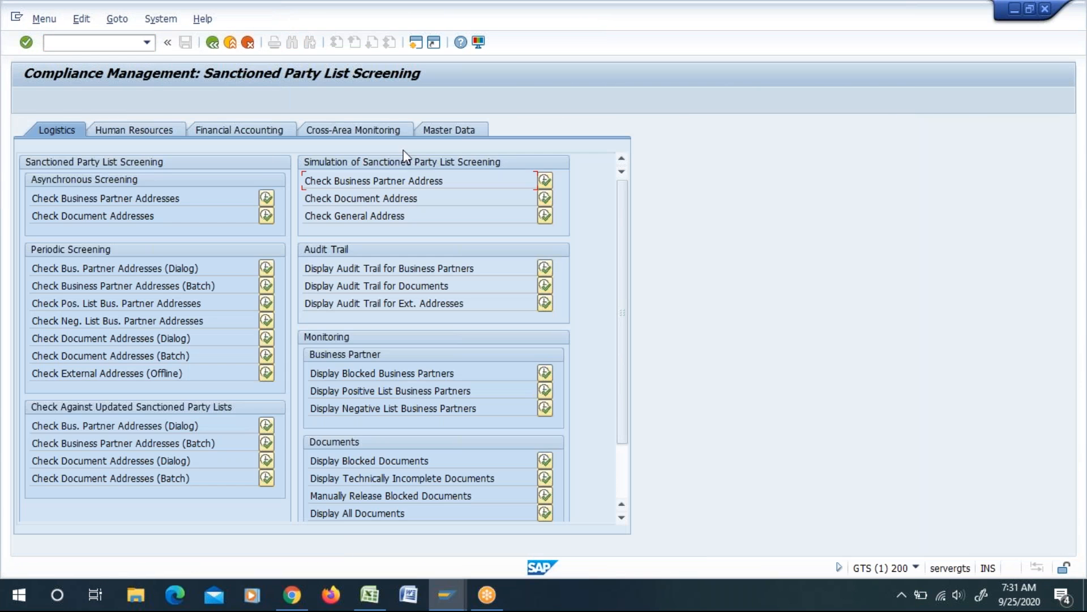
pyautogui.click(457, 130)
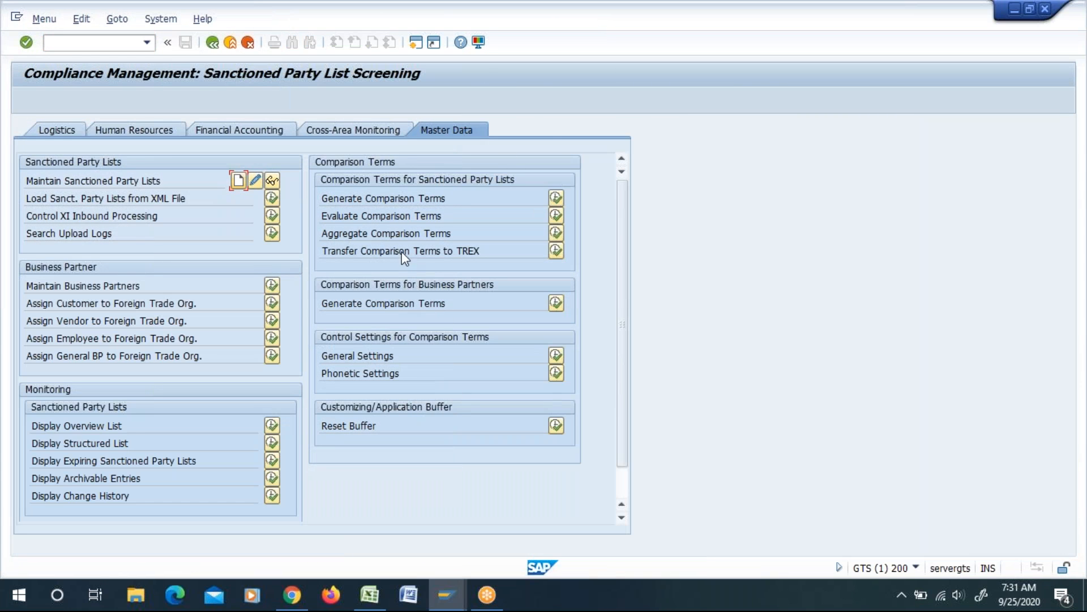
# Step: Open Evaluate Comparison Terms, review its List Type, Address Component and Name Component fields, and return to the overview
pyautogui.click(330, 217)
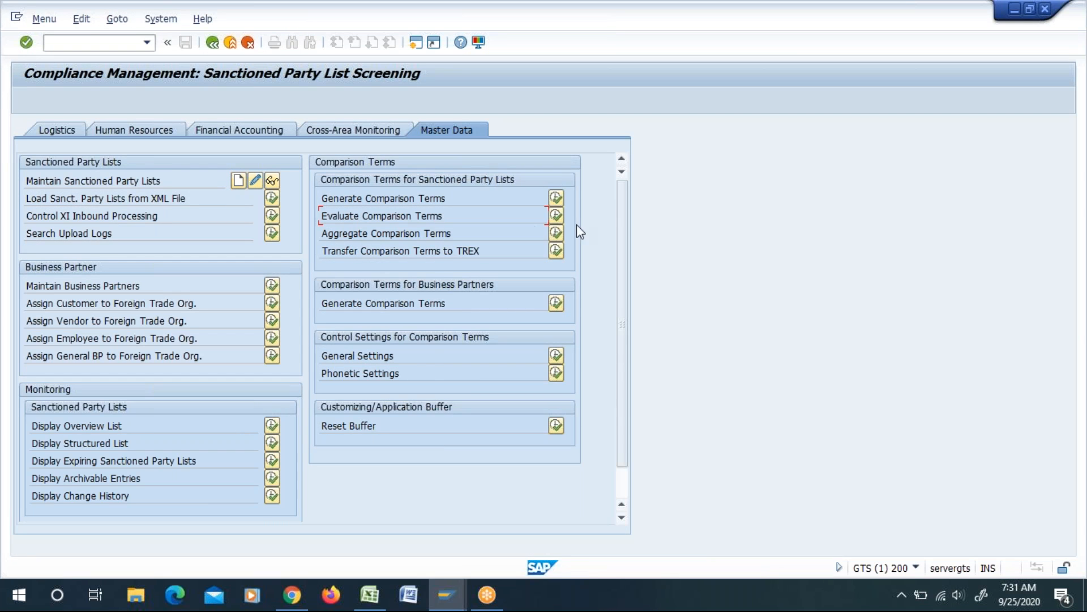
pyautogui.click(556, 217)
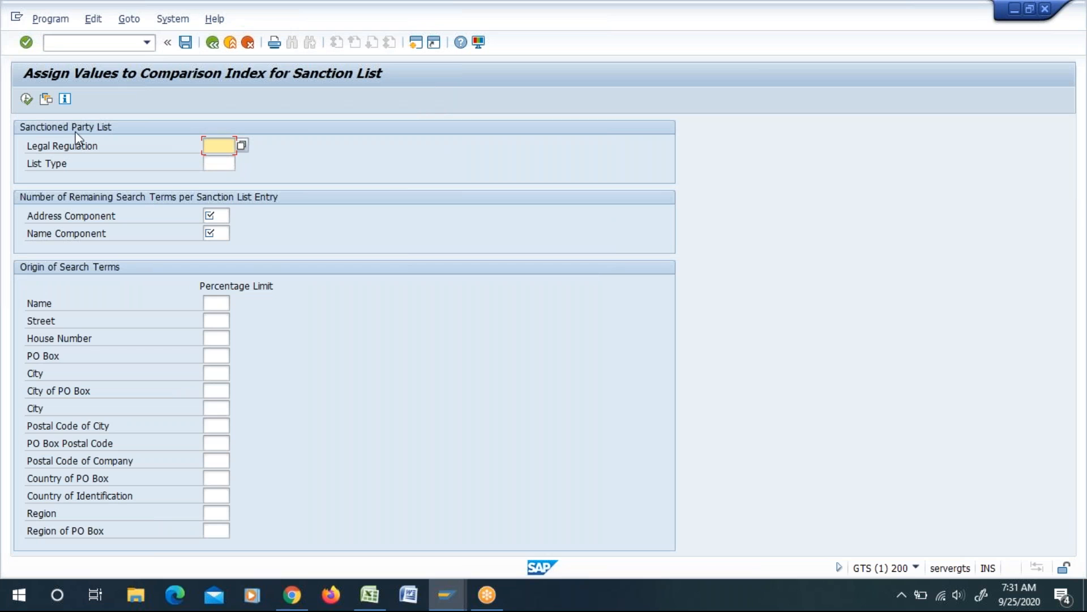
pyautogui.click(223, 163)
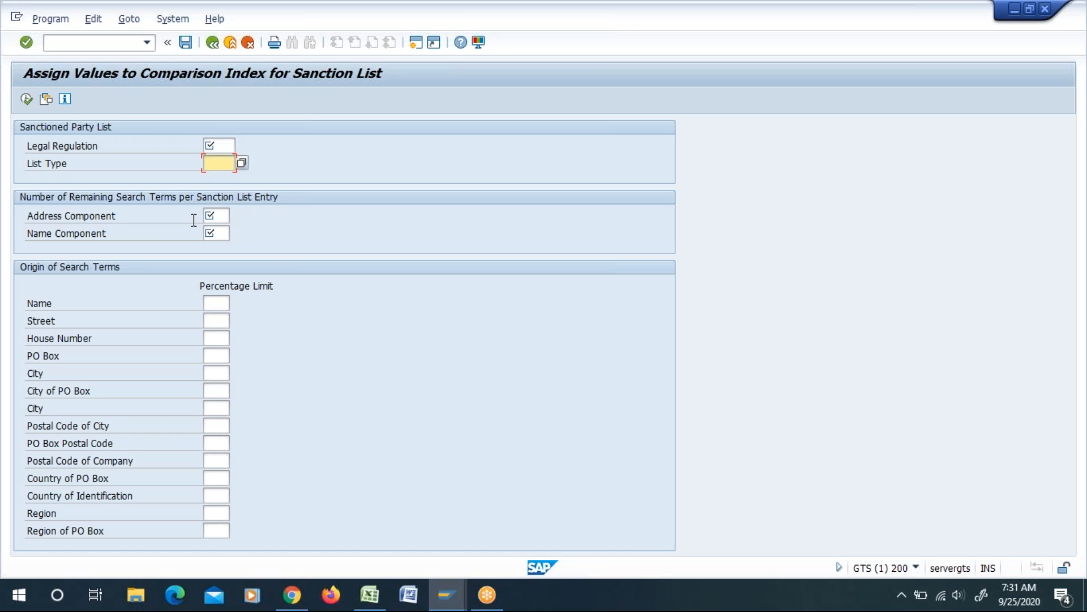
pyautogui.click(214, 217)
pyautogui.click(218, 235)
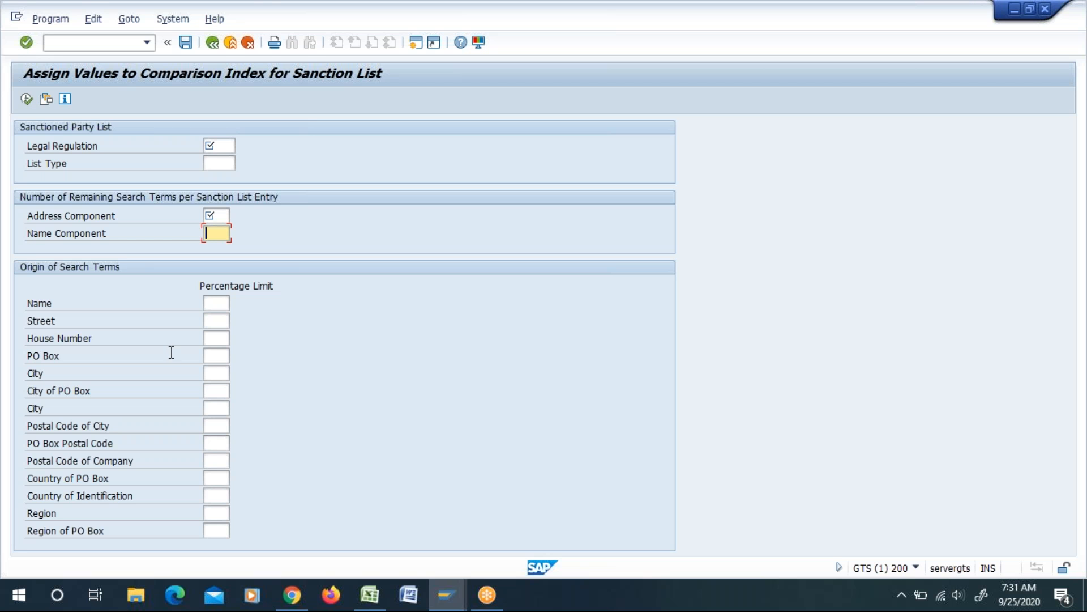
pyautogui.click(212, 42)
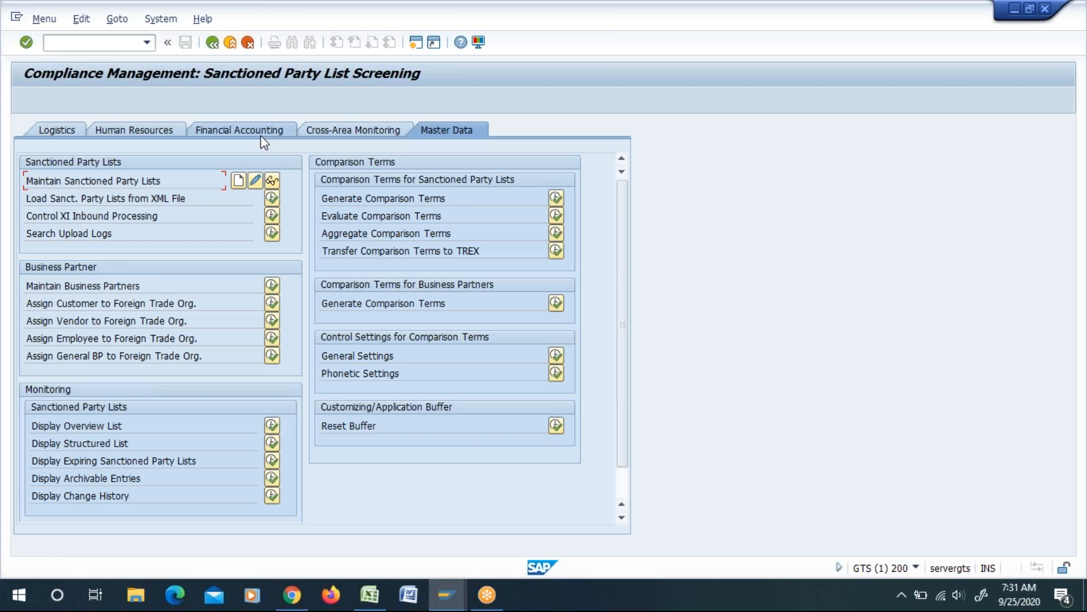
# Step: Reopen Evaluate Comparison Terms for sanctioned party lists, examine the remaining search terms for address and name, and go back
pyautogui.moveTo(459, 219); pyautogui.dragTo(319, 221)
pyautogui.moveTo(445, 216); pyautogui.dragTo(341, 221)
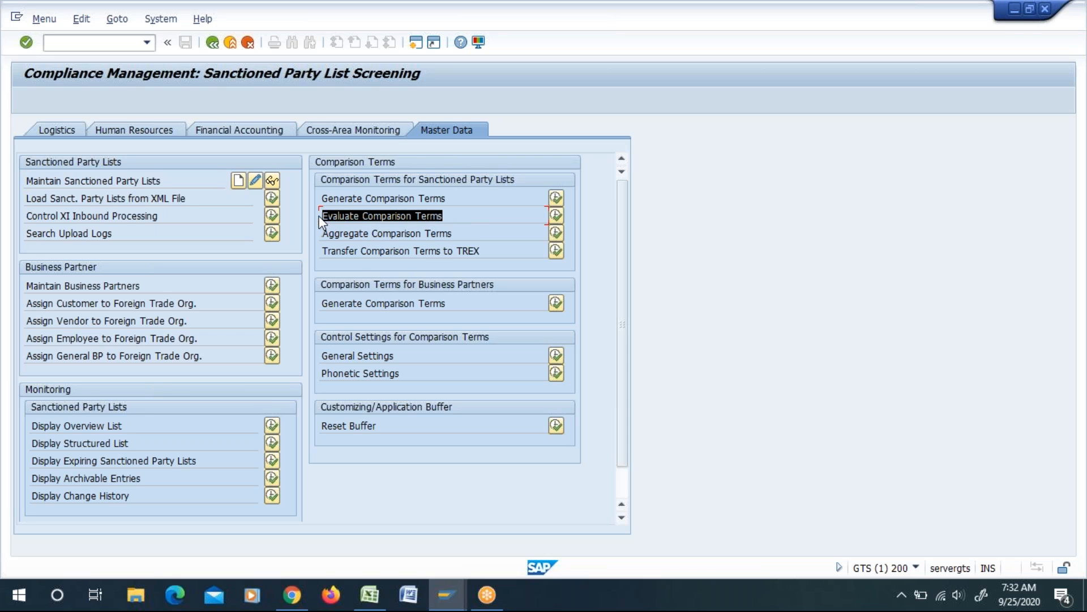
pyautogui.click(319, 216)
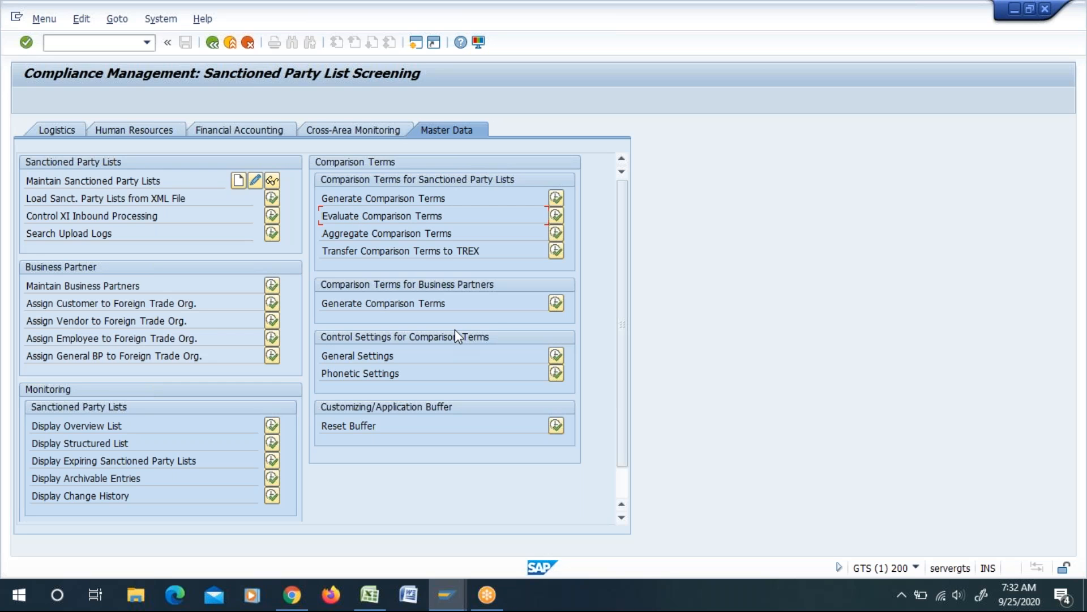
pyautogui.moveTo(447, 216); pyautogui.dragTo(372, 213)
pyautogui.click(371, 214)
pyautogui.click(556, 214)
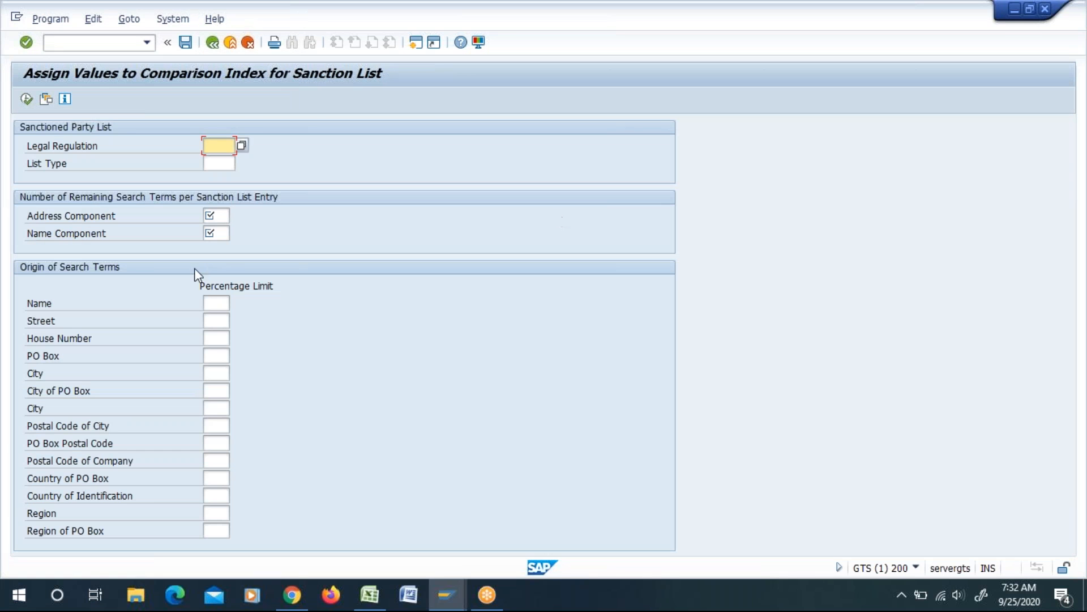
pyautogui.click(213, 215)
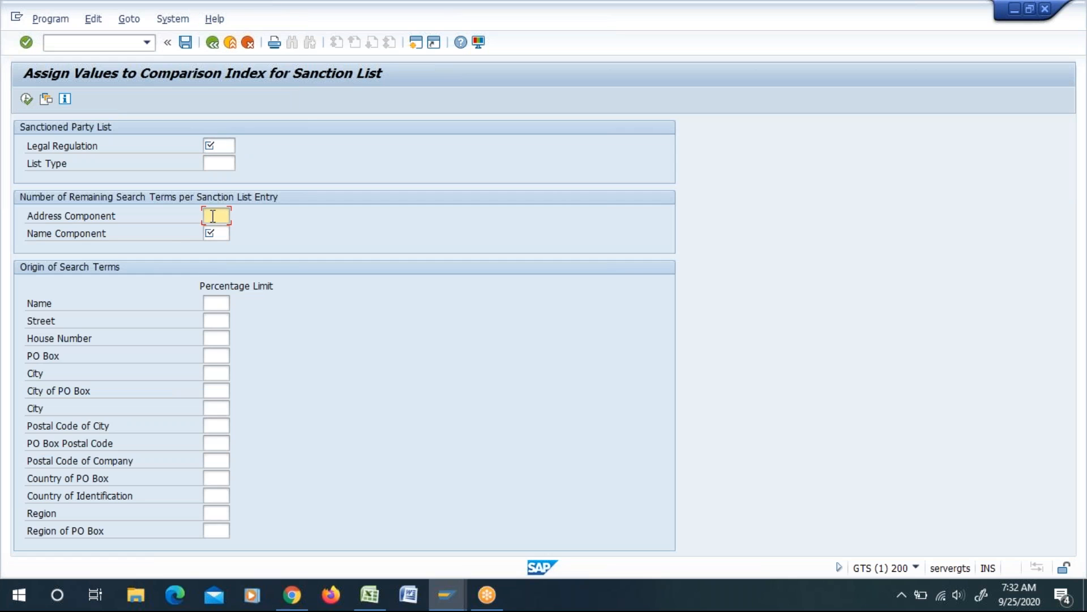
pyautogui.click(218, 232)
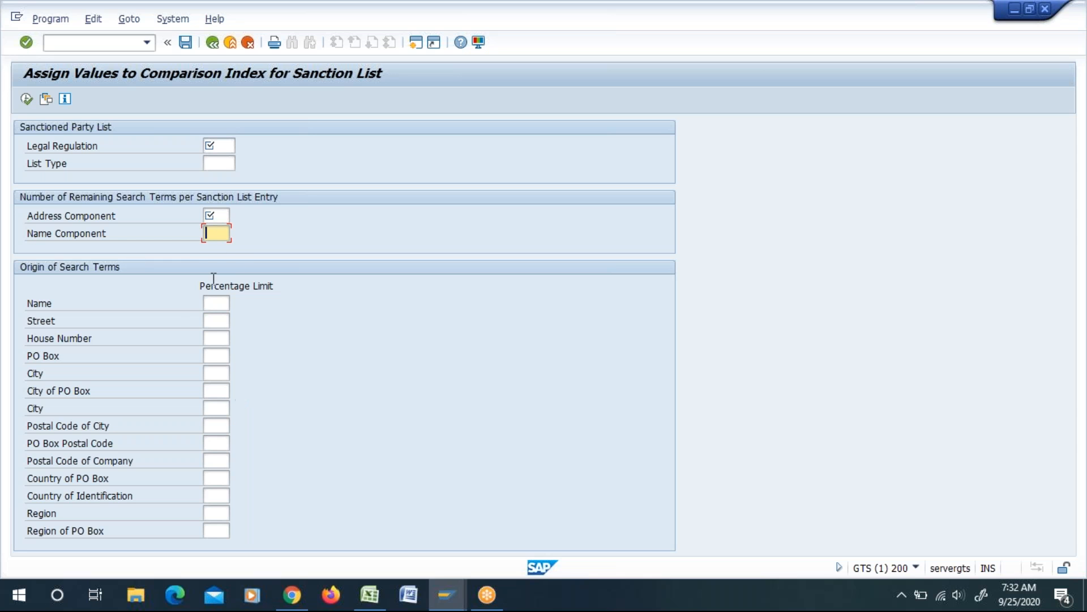
pyautogui.click(212, 45)
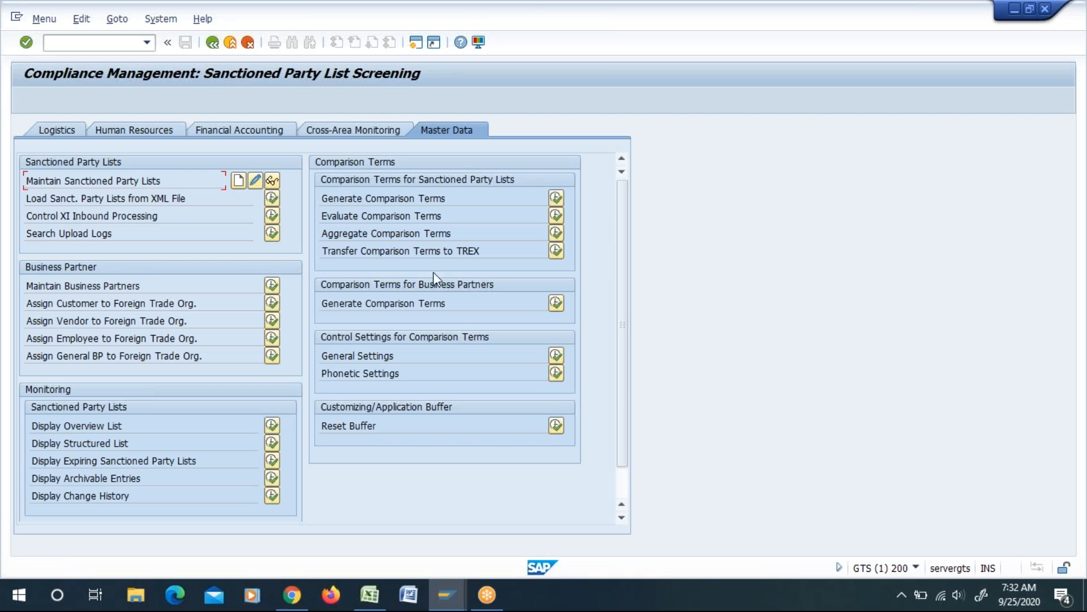
# Step: Review the Aggregate Comparison Terms function alongside Generate Comparison Terms for sanctioned party lists
pyautogui.moveTo(325, 233); pyautogui.dragTo(464, 226)
pyautogui.moveTo(467, 233); pyautogui.dragTo(310, 243)
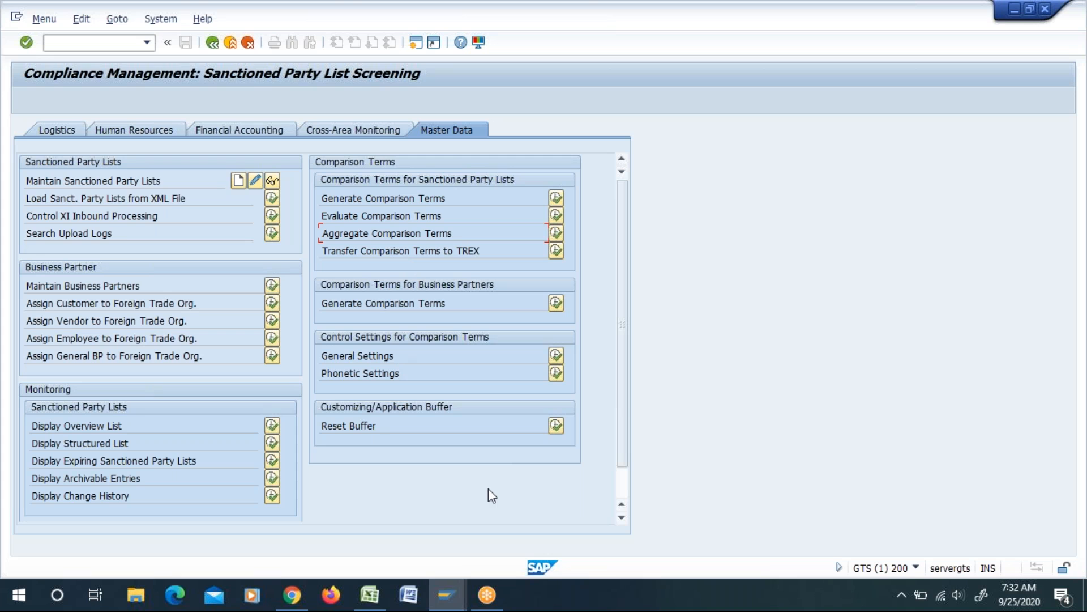
pyautogui.click(327, 199)
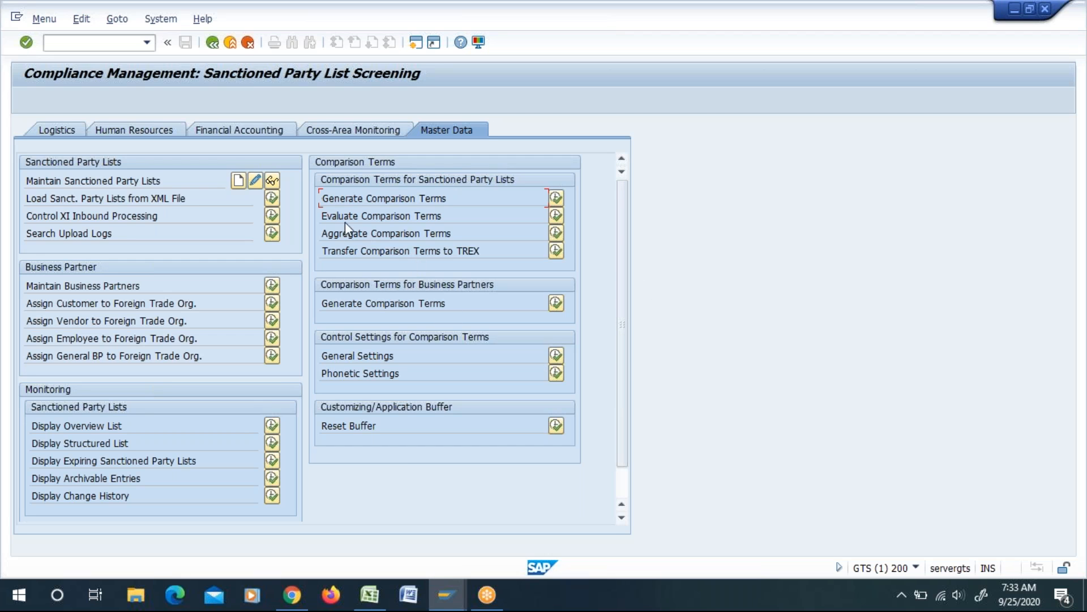
pyautogui.moveTo(322, 202); pyautogui.dragTo(457, 202)
pyautogui.click(457, 203)
pyautogui.moveTo(321, 233); pyautogui.dragTo(447, 236)
pyautogui.click(447, 236)
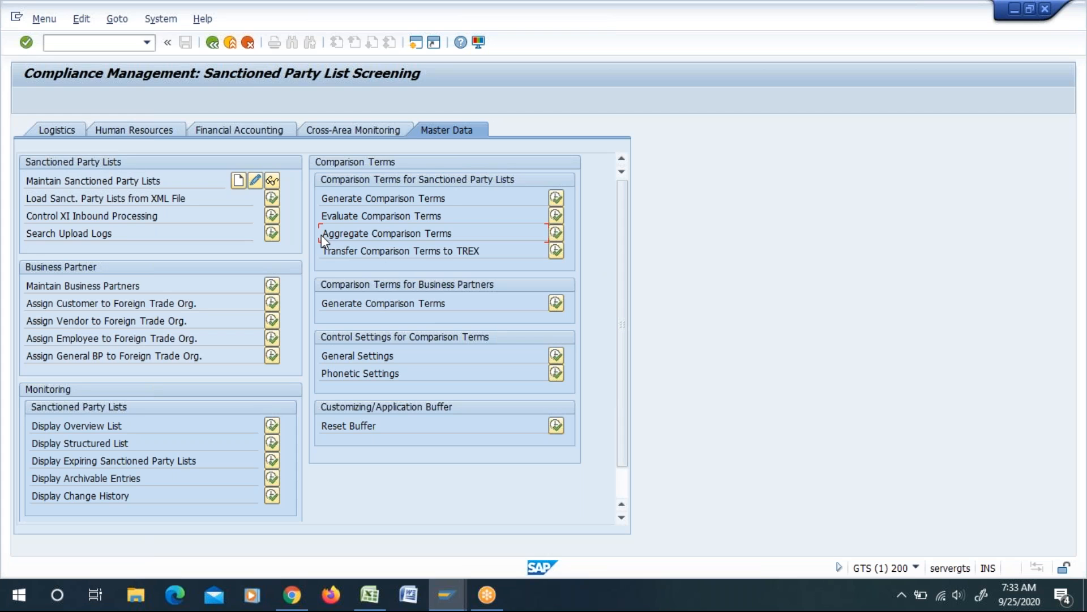
pyautogui.moveTo(321, 234); pyautogui.dragTo(398, 238)
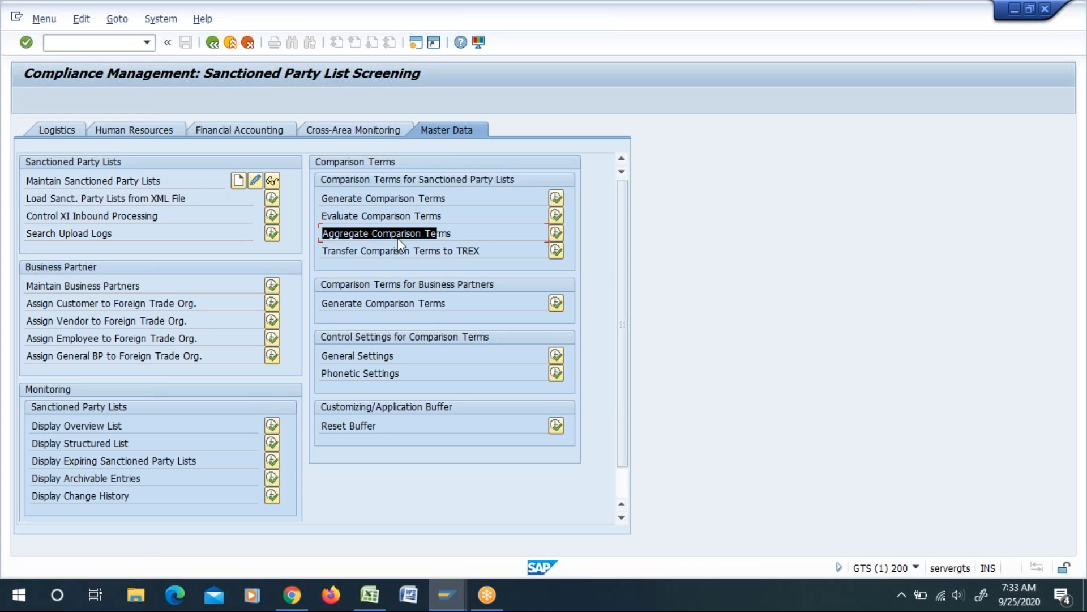
pyautogui.click(470, 238)
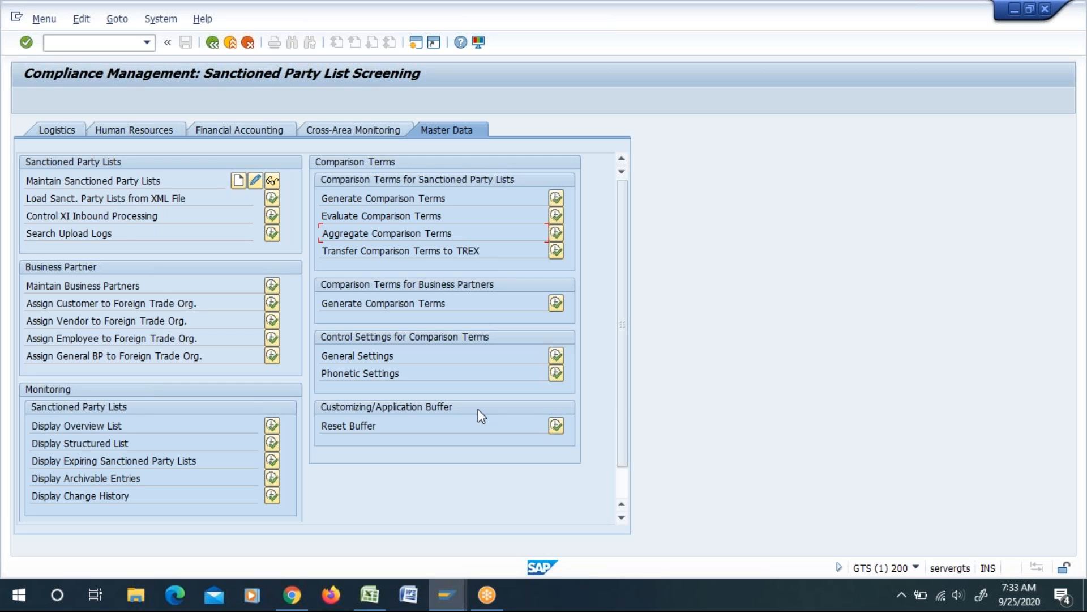
pyautogui.moveTo(328, 236); pyautogui.dragTo(410, 237)
pyautogui.click(453, 233)
pyautogui.moveTo(321, 231); pyautogui.dragTo(439, 233)
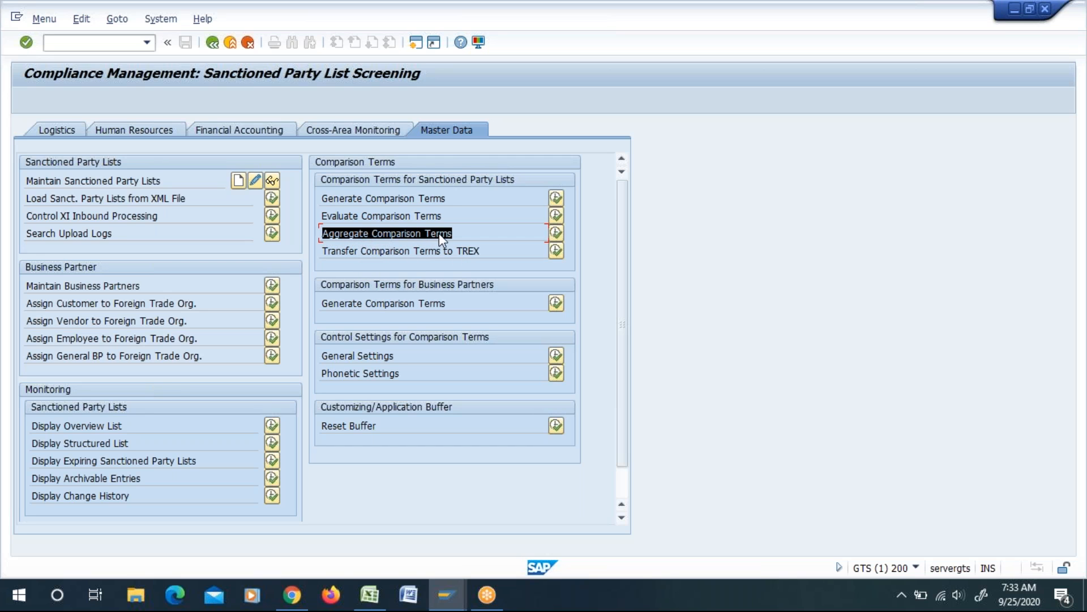
pyautogui.click(440, 232)
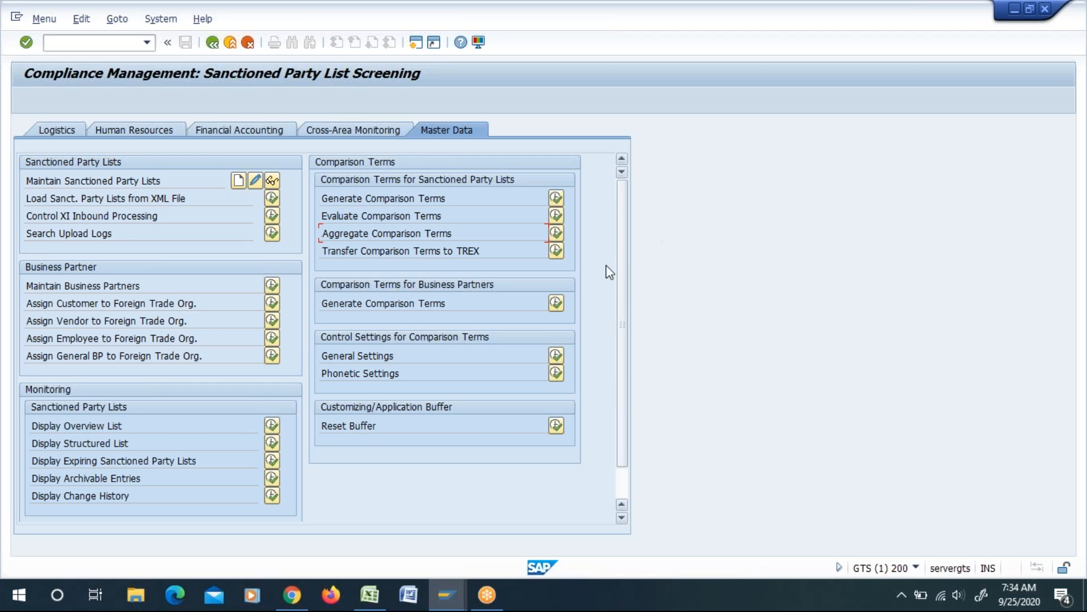
# Step: Compare the comparison terms functions for sanctioned party lists with Generate Comparison Terms for business partners and the General Settings
pyautogui.moveTo(326, 197); pyautogui.dragTo(460, 191)
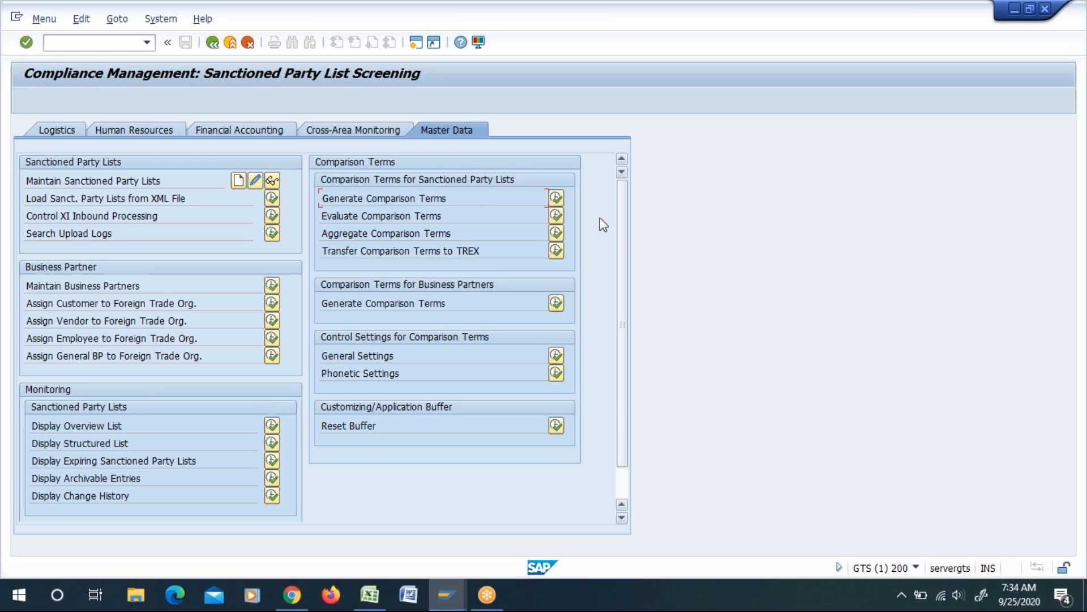
pyautogui.moveTo(451, 307); pyautogui.dragTo(318, 311)
pyautogui.click(406, 355)
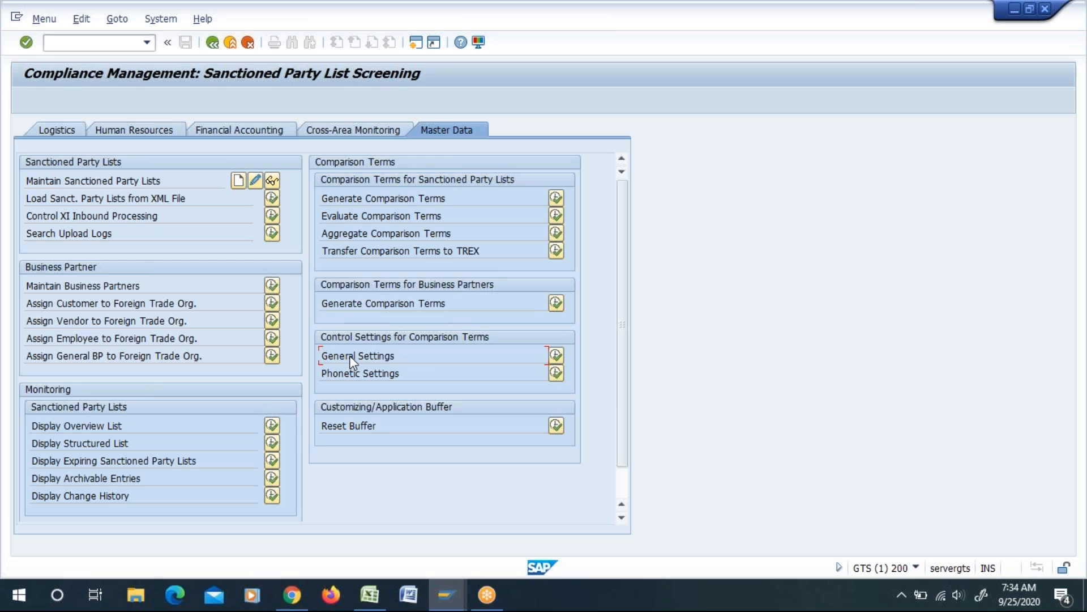
pyautogui.moveTo(322, 233); pyautogui.dragTo(456, 249)
pyautogui.hotkey('ctrl', 'c')
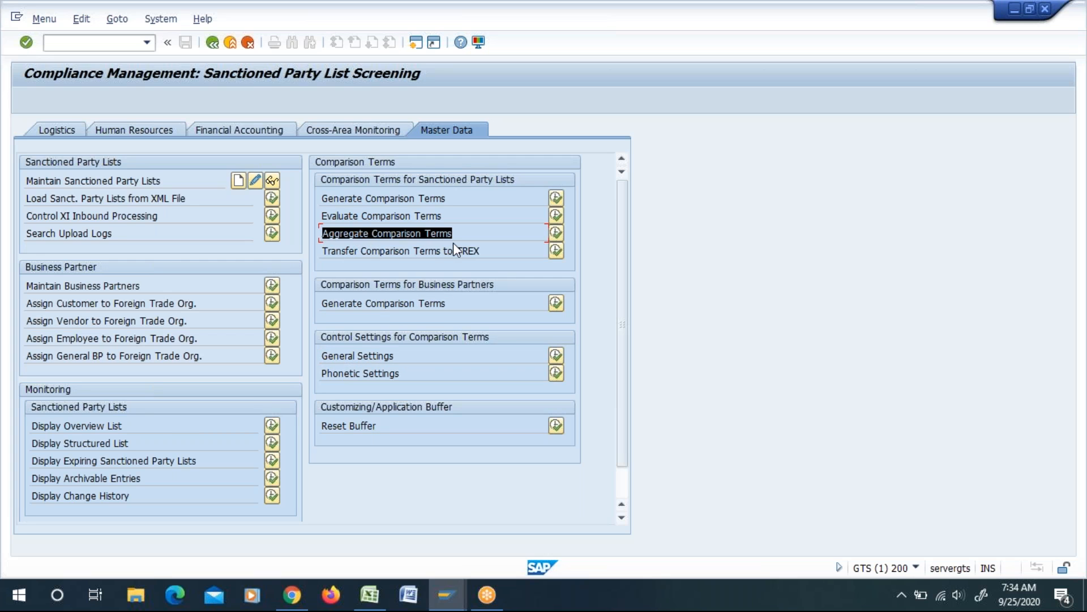
pyautogui.click(453, 242)
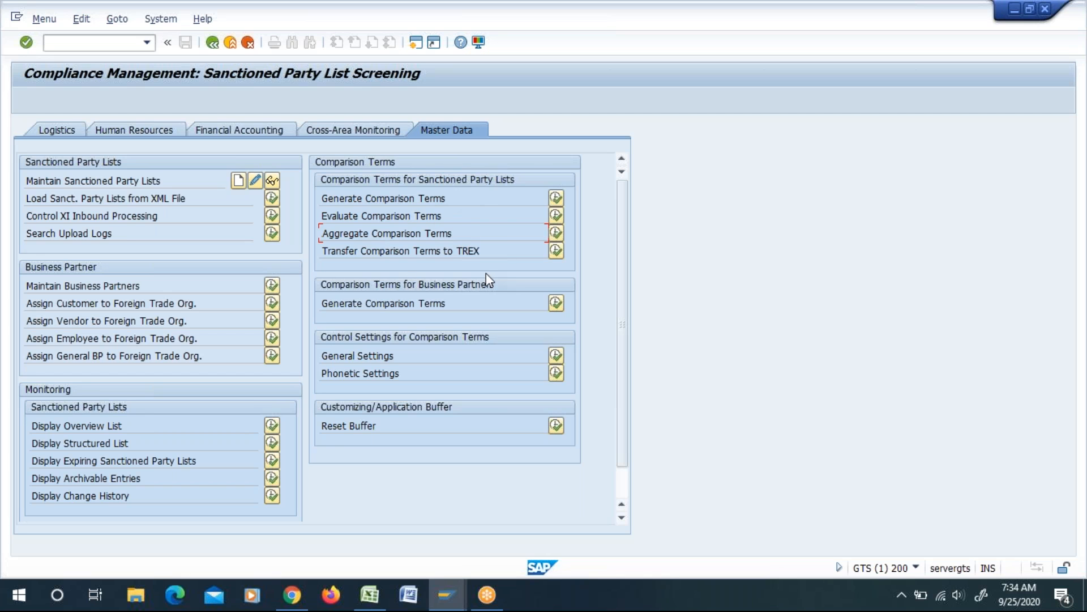
pyautogui.moveTo(324, 215); pyautogui.dragTo(397, 231)
pyautogui.click(592, 325)
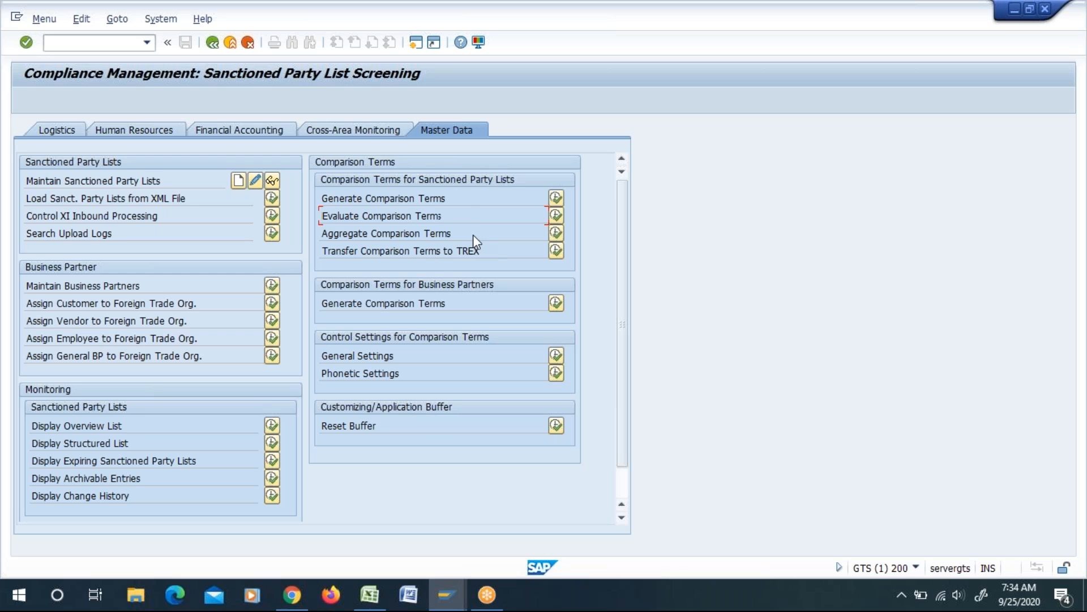
# Step: Copy the Aggregate Comparison Terms function name from SAP GTS into cell E9 of the Excel sheet
pyautogui.moveTo(465, 231); pyautogui.dragTo(381, 236)
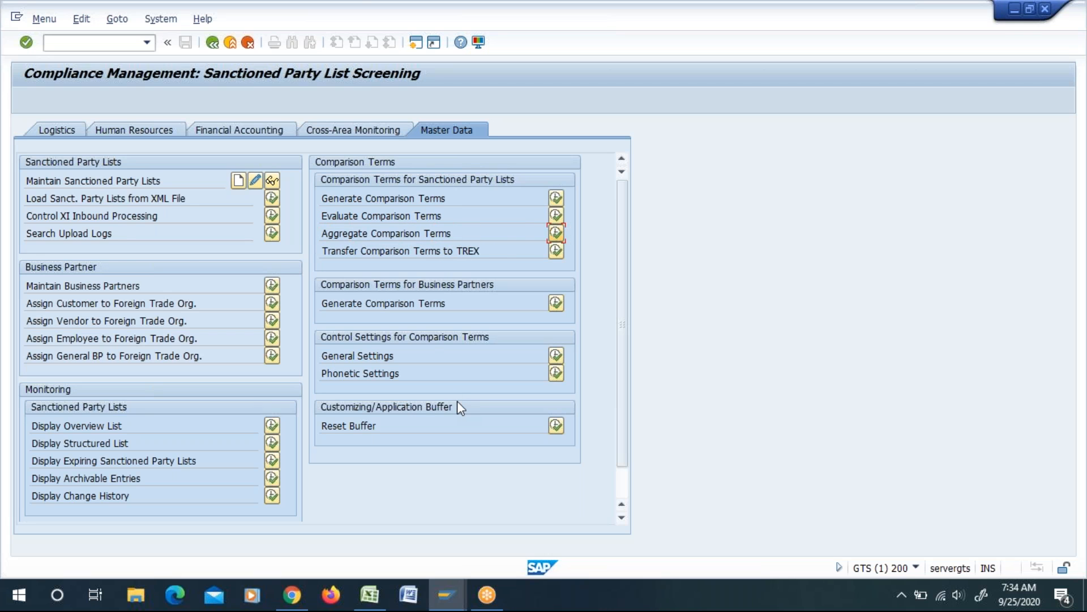
pyautogui.hotkey('alt', 'Tab')
pyautogui.hotkey('alt', 'Tab')
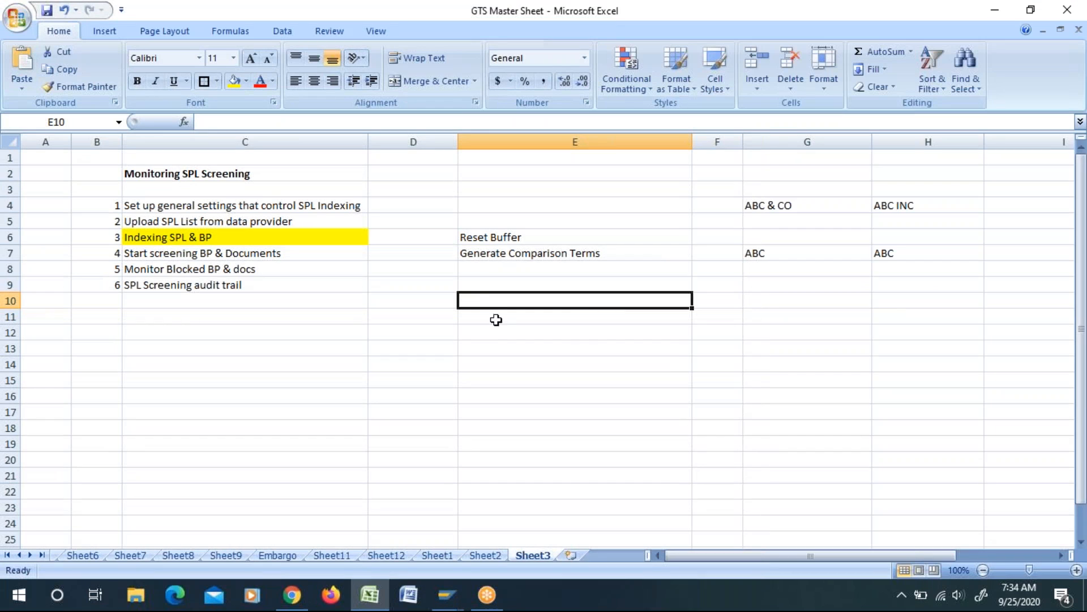
pyautogui.press('Up')
pyautogui.hotkey('ctrl', 'v')
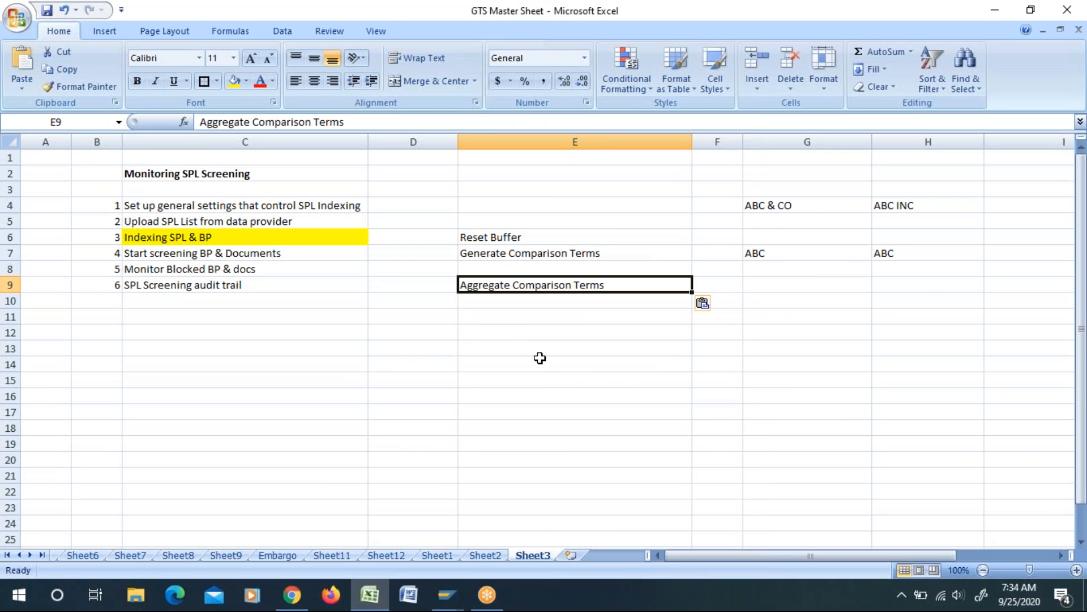
# Step: Copy the Evaluate Comparison Terms function name from SAP GTS into cell E8 of the Excel sheet
pyautogui.hotkey('alt', 'Tab')
pyautogui.hotkey('alt', 'Tab')
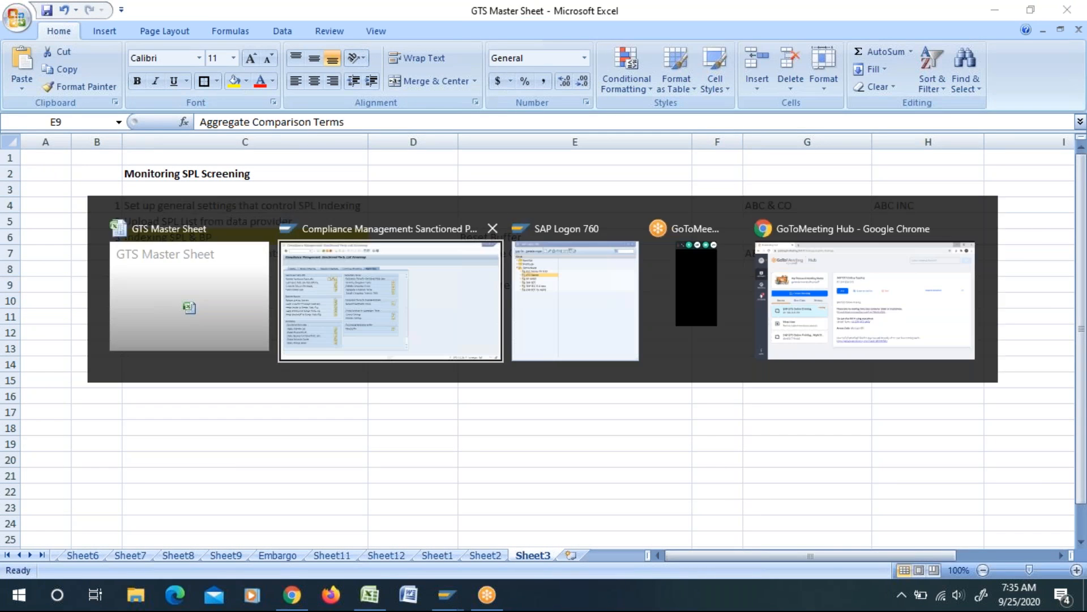
pyautogui.moveTo(461, 223); pyautogui.dragTo(379, 222)
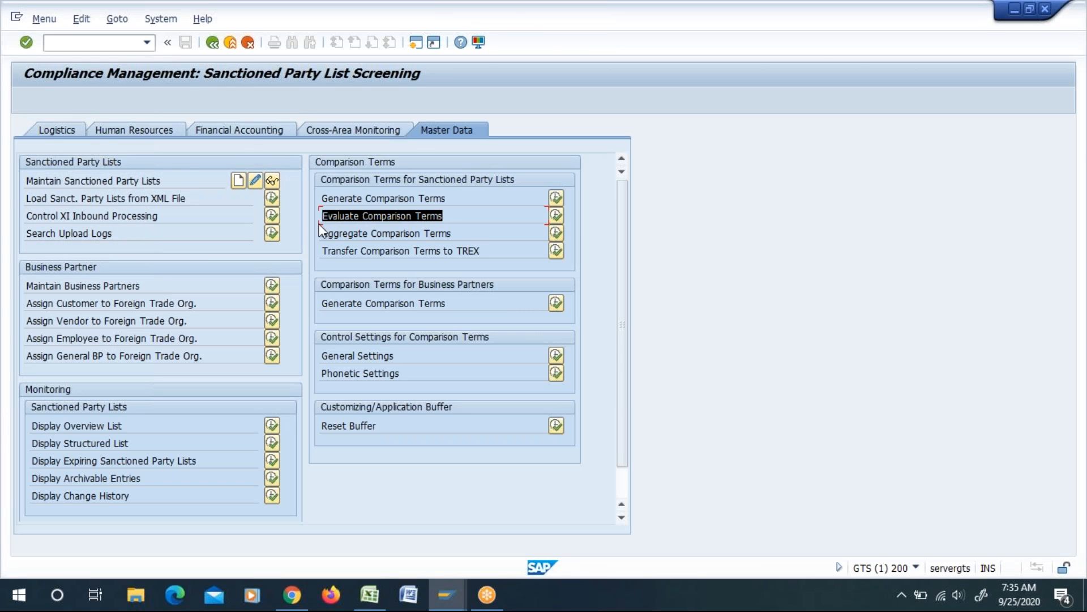
pyautogui.hotkey('alt', 'Tab')
pyautogui.click(477, 268)
pyautogui.write('Evaluate Comparison Terms')
pyautogui.click(526, 422)
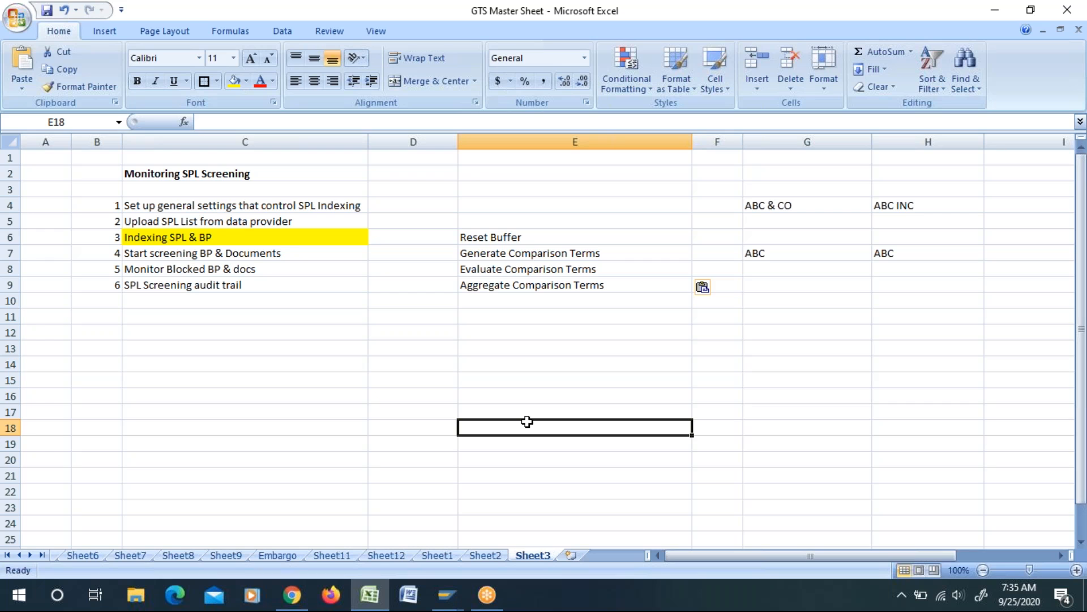
pyautogui.click(526, 286)
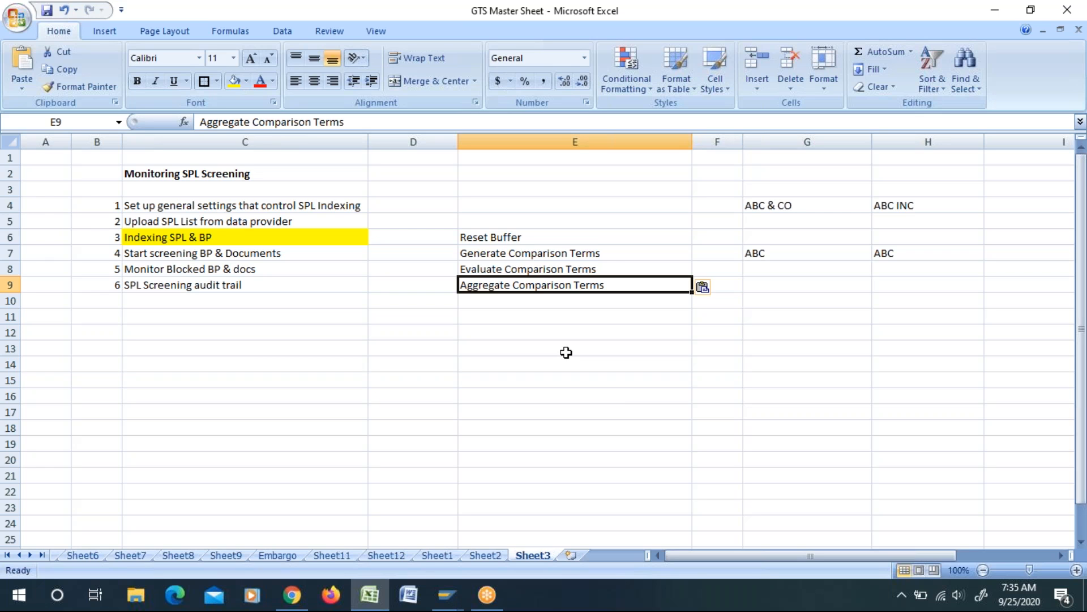
pyautogui.click(649, 381)
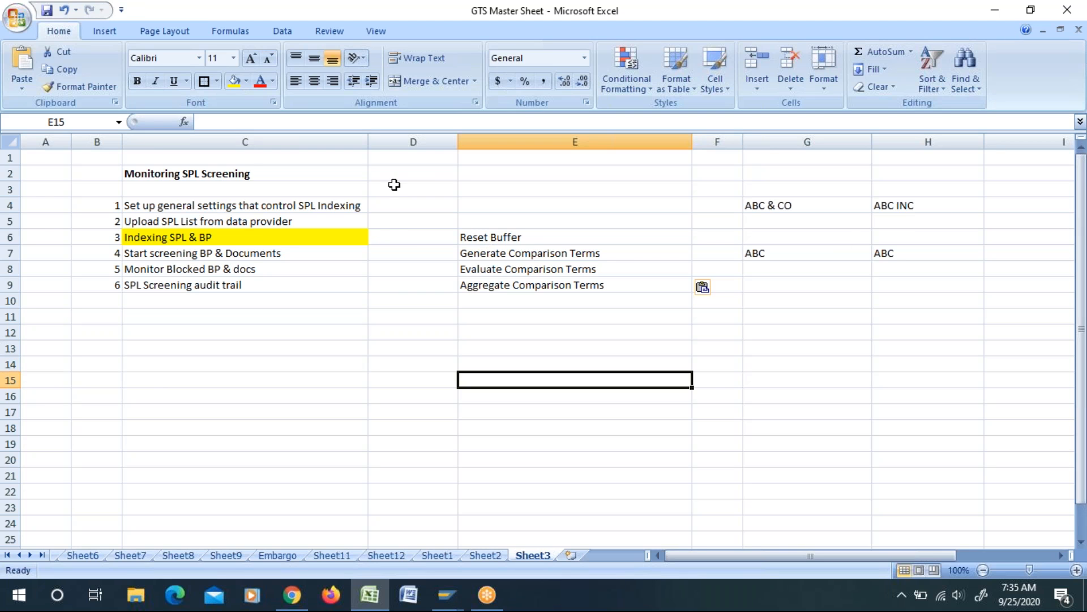
pyautogui.moveTo(490, 238); pyautogui.dragTo(501, 285)
pyautogui.click(520, 370)
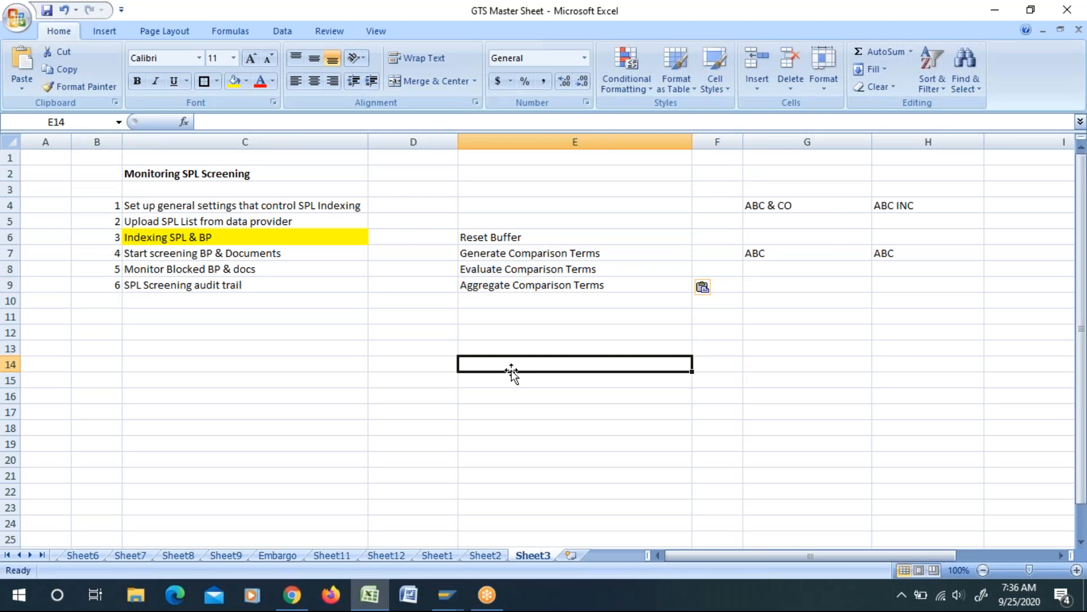
# Step: Clear the Evaluate Comparison Terms entry from cell E8 of the indexing steps list
pyautogui.click(478, 272)
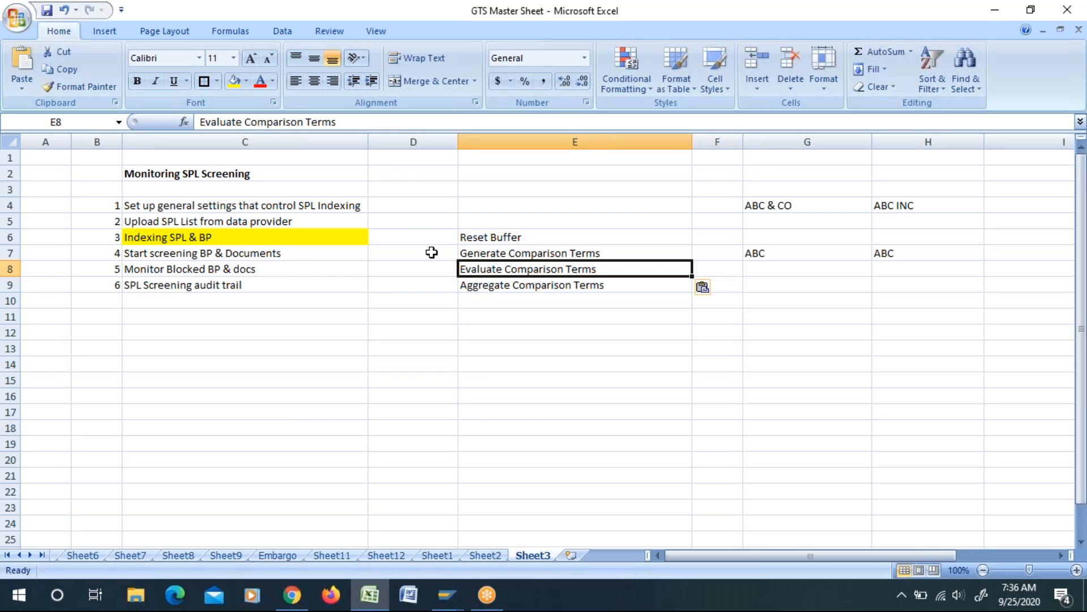
pyautogui.press('Delete')
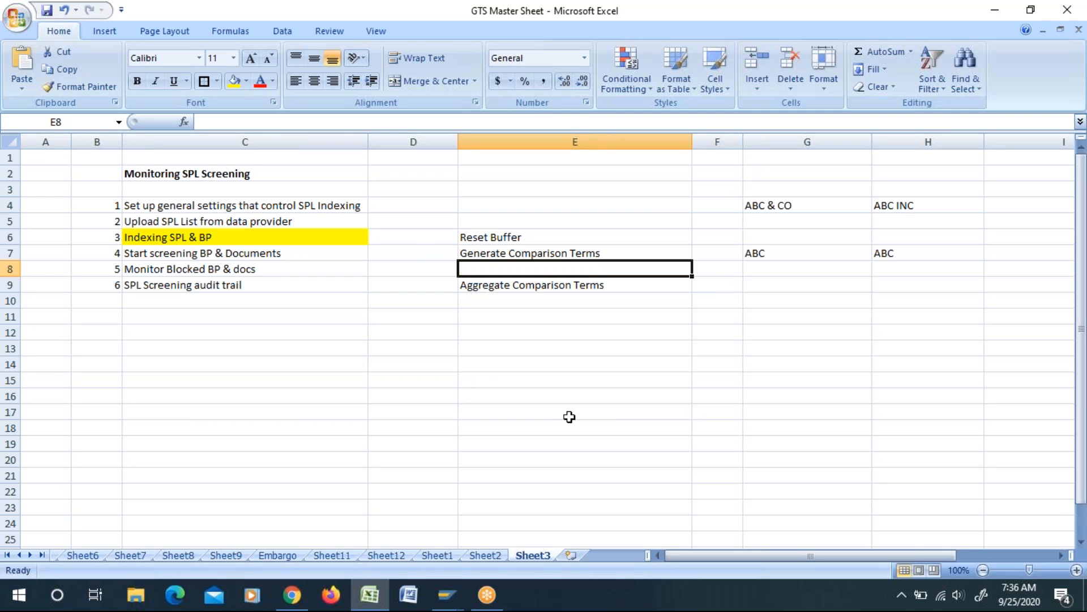
pyautogui.click(570, 417)
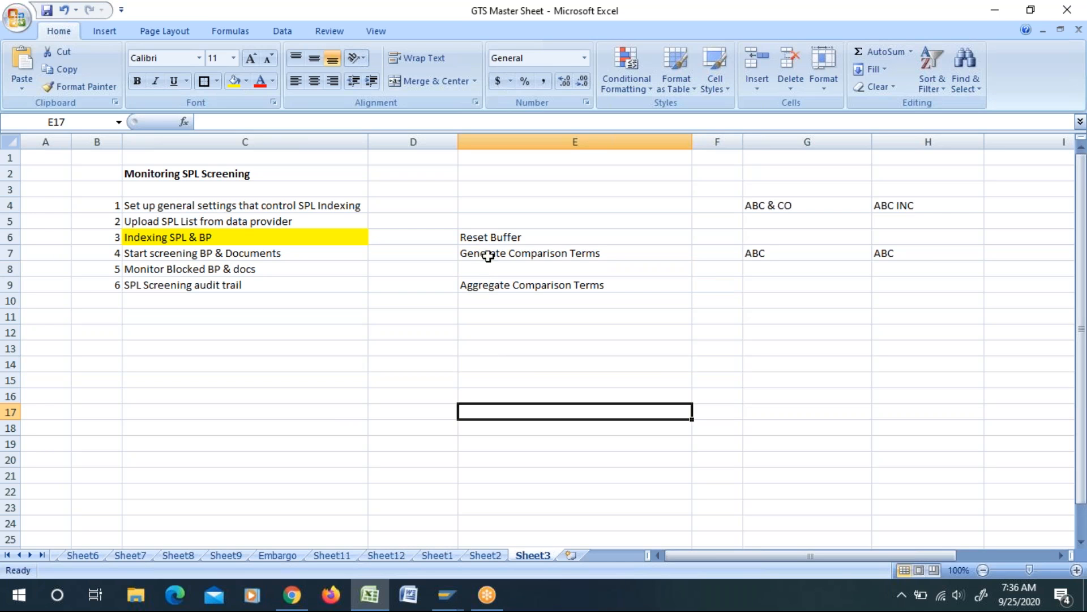
pyautogui.moveTo(487, 238); pyautogui.dragTo(494, 281)
pyautogui.click(529, 415)
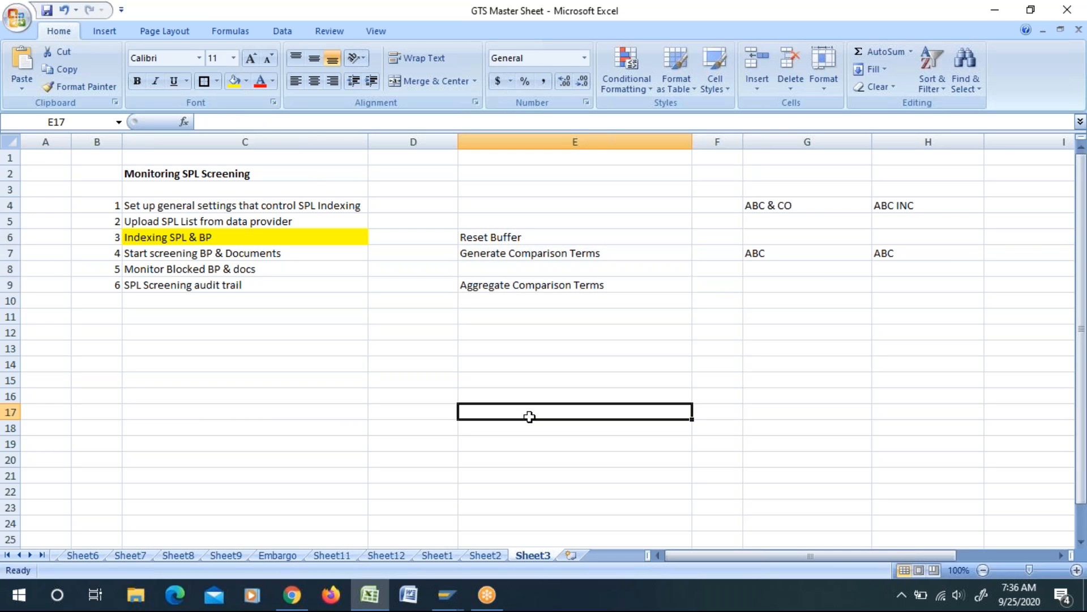
pyautogui.click(515, 237)
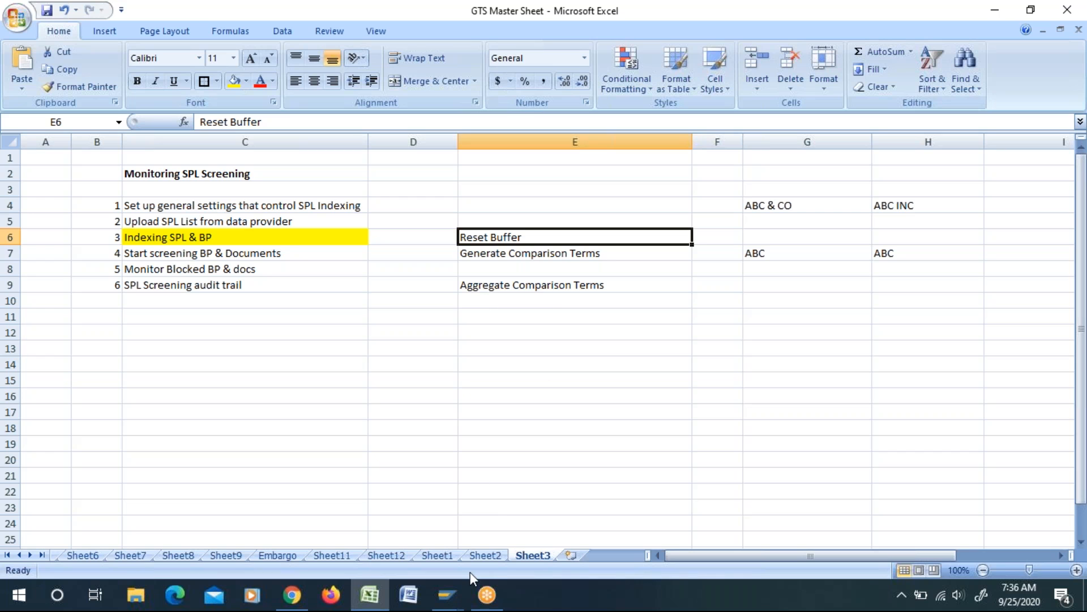
# Step: Undo the clearing of the Evaluate Comparison Terms entry in cell E8
pyautogui.hotkey('ctrl', 'z')
pyautogui.click(612, 479)
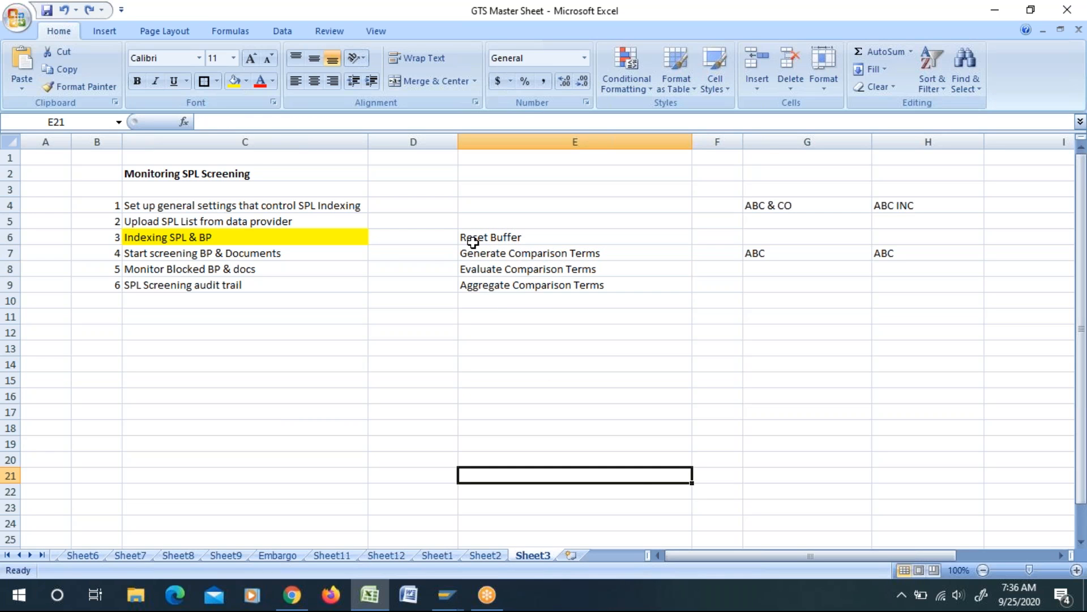
# Step: Fill cells C6:D6 of the Indexing SPL & BP row with yellow and save the workbook
pyautogui.moveTo(367, 238); pyautogui.dragTo(451, 237)
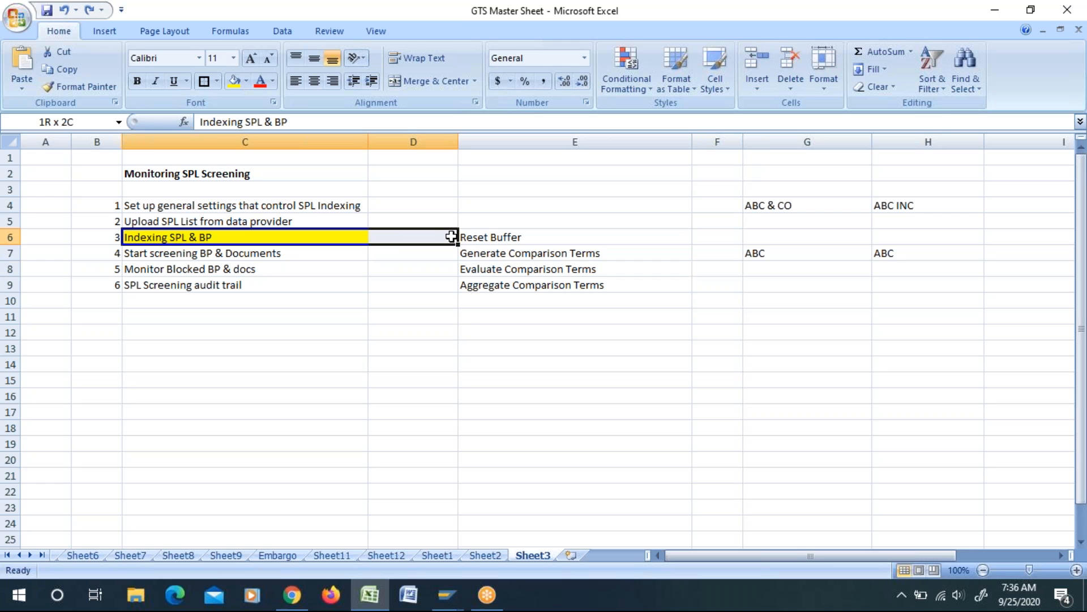
pyautogui.click(234, 80)
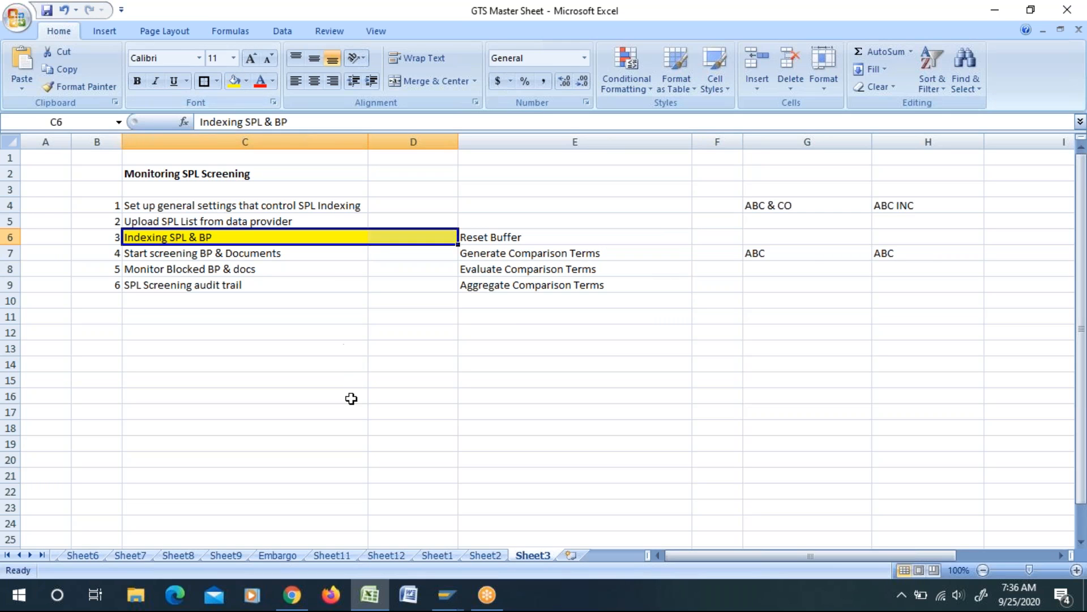
pyautogui.click(351, 397)
pyautogui.click(46, 10)
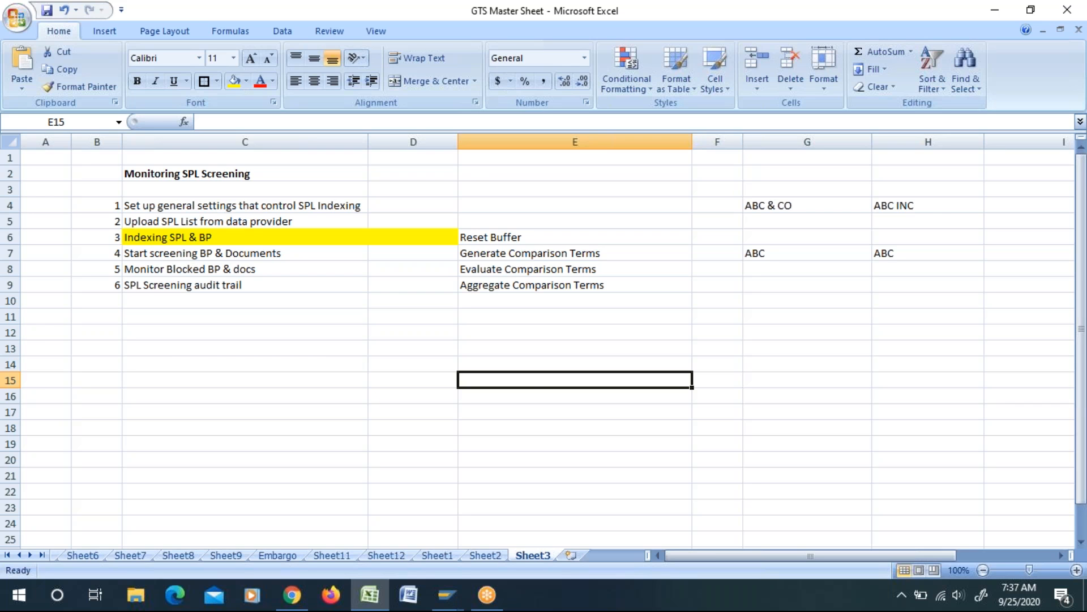
pyautogui.click(358, 430)
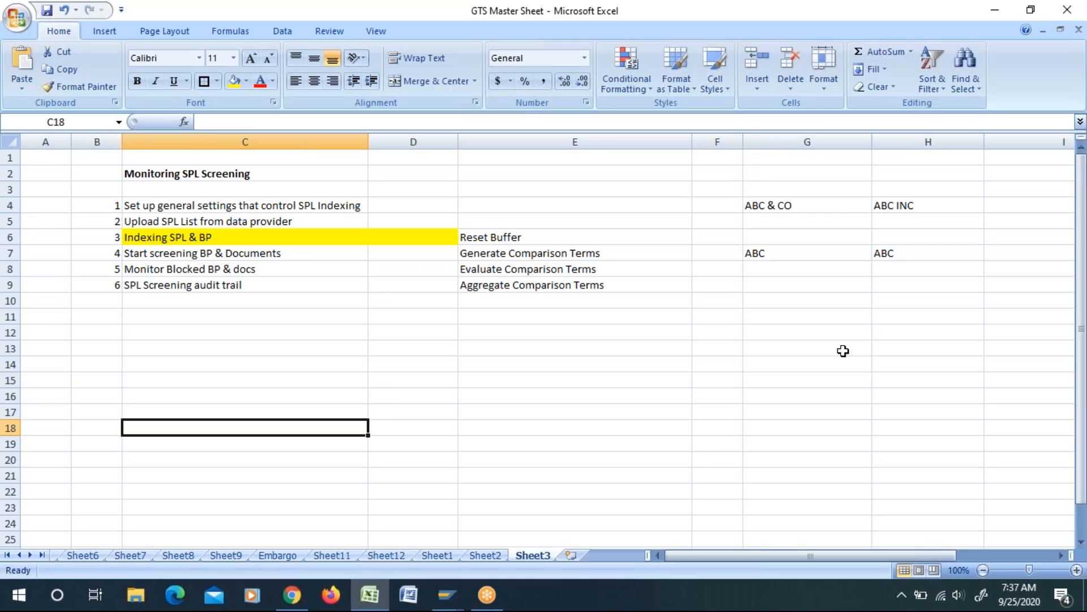
# Step: Delete columns G and H containing the ABC company name examples
pyautogui.moveTo(804, 141); pyautogui.dragTo(896, 158)
pyautogui.rightClick(896, 163)
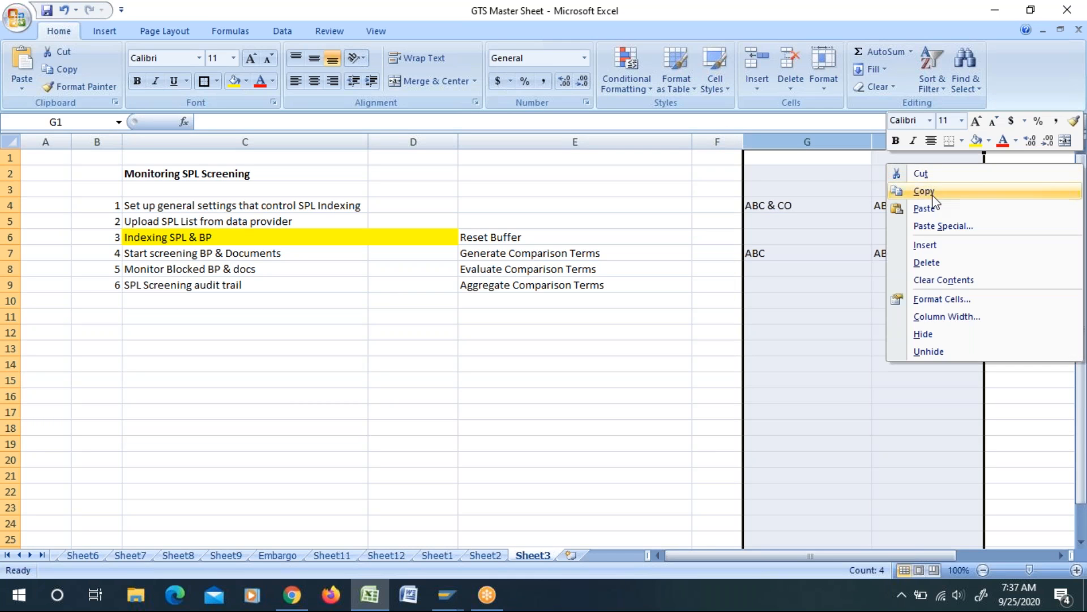
pyautogui.click(927, 263)
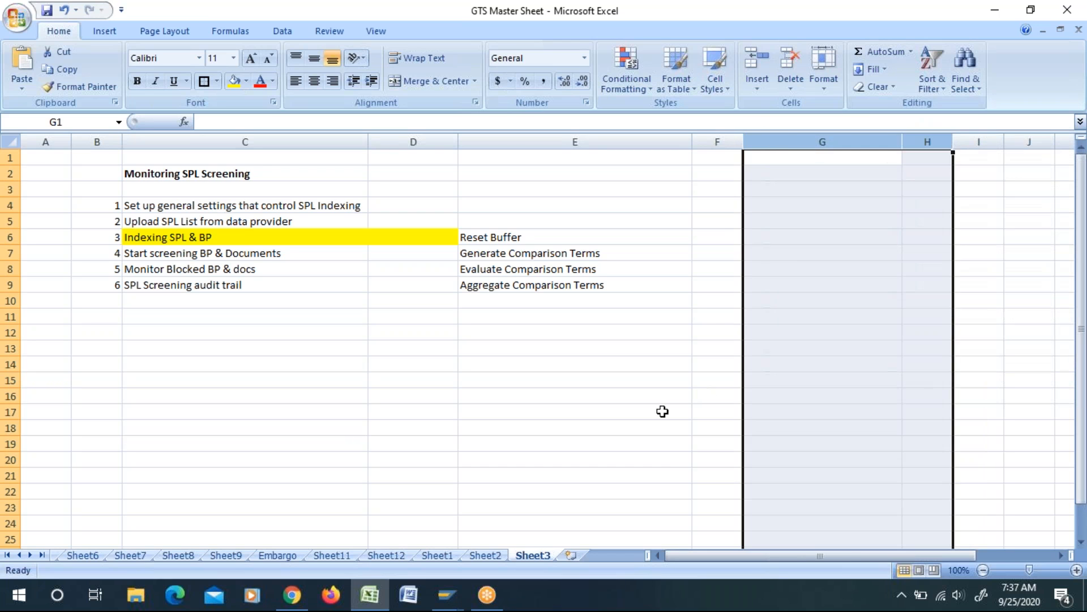
pyautogui.click(472, 442)
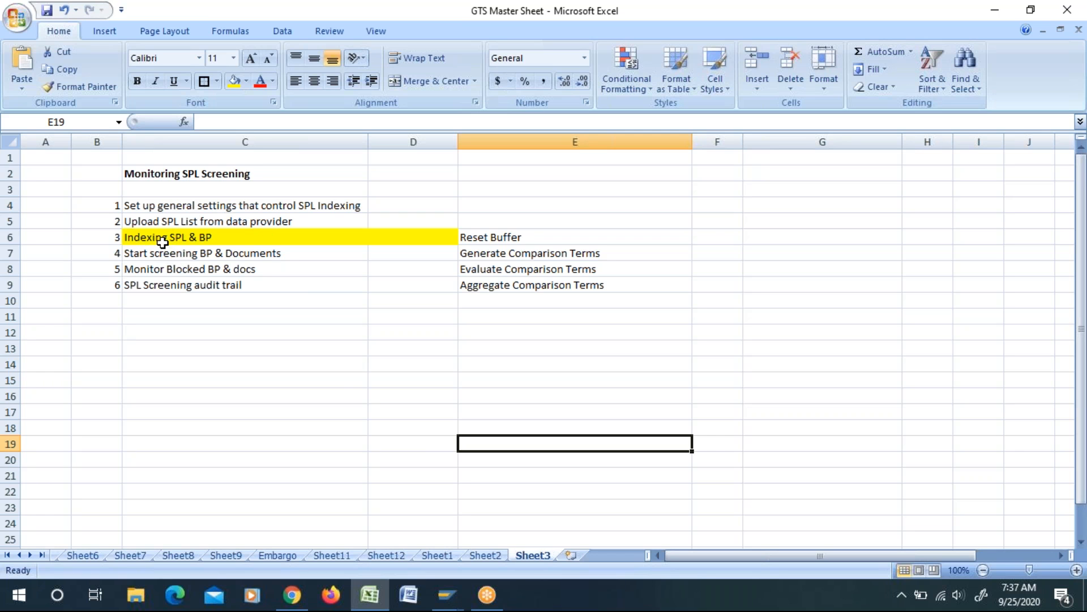
# Step: Switch to SAP GTS and try to open Generate Comparison Terms for business partners
pyautogui.hotkey('alt', 'Tab')
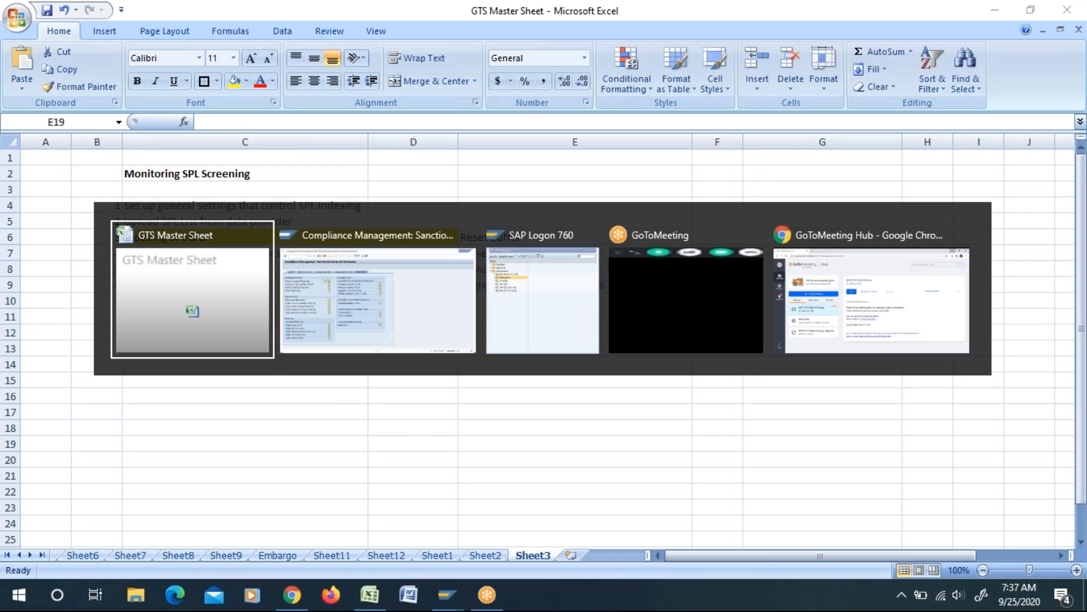
pyautogui.hotkey('alt', 'Tab')
pyautogui.moveTo(325, 305); pyautogui.dragTo(465, 309)
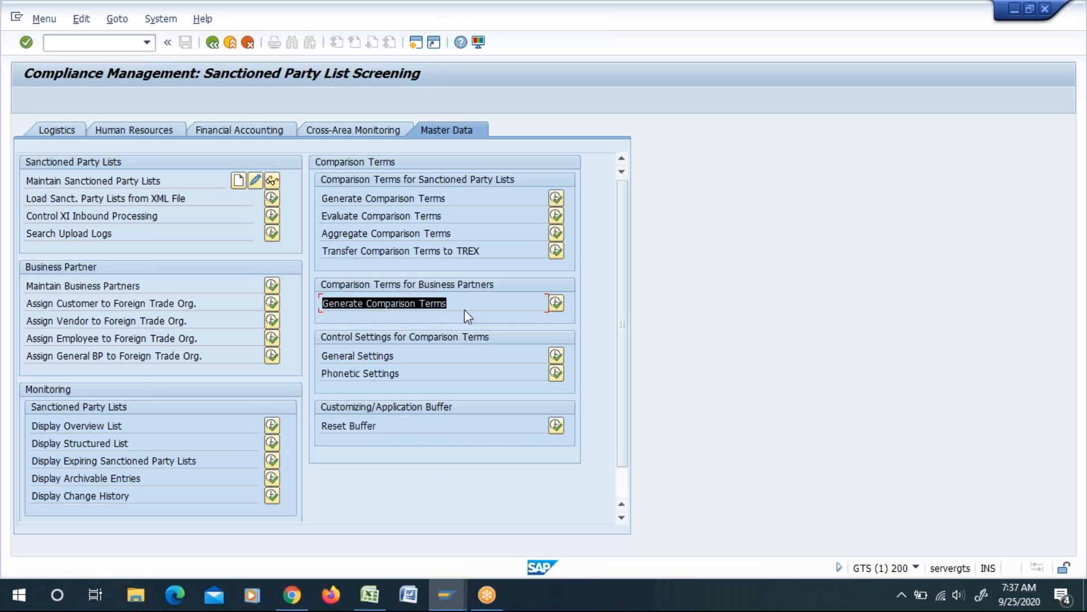
pyautogui.click(557, 305)
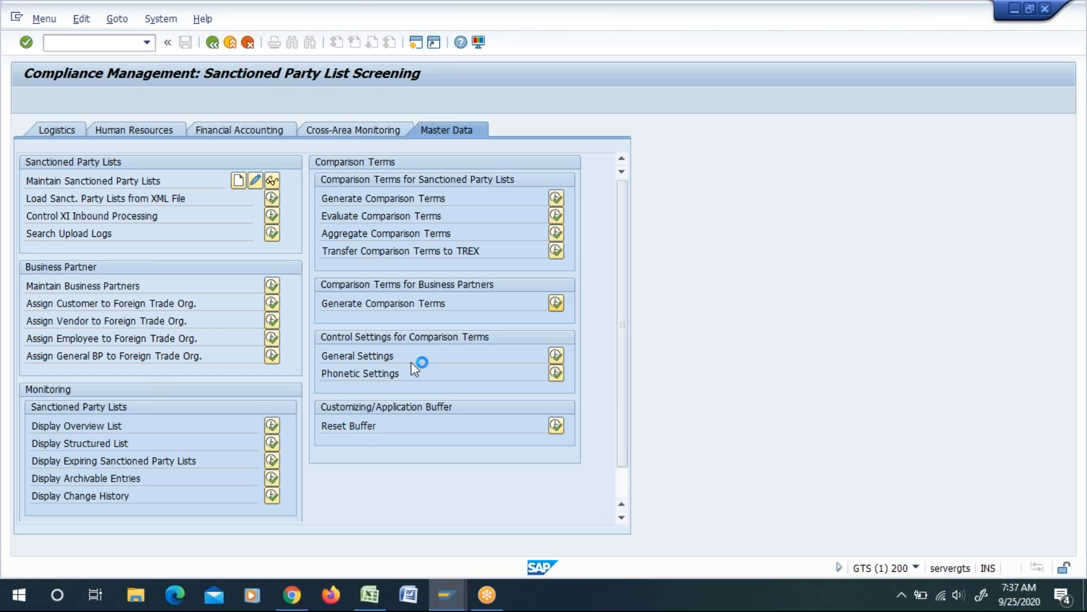
pyautogui.click(639, 369)
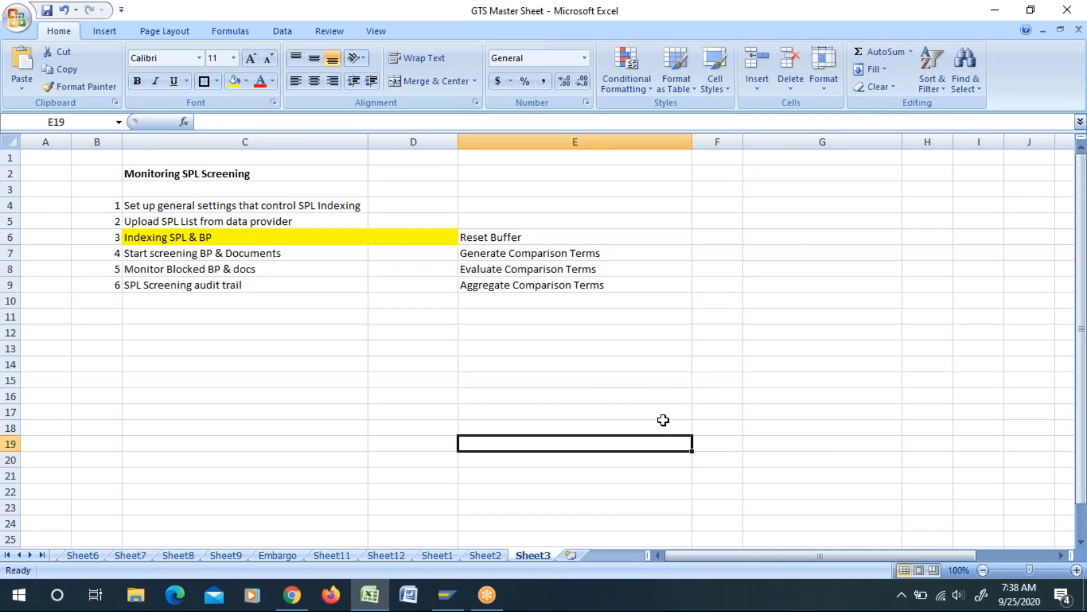
pyautogui.click(587, 393)
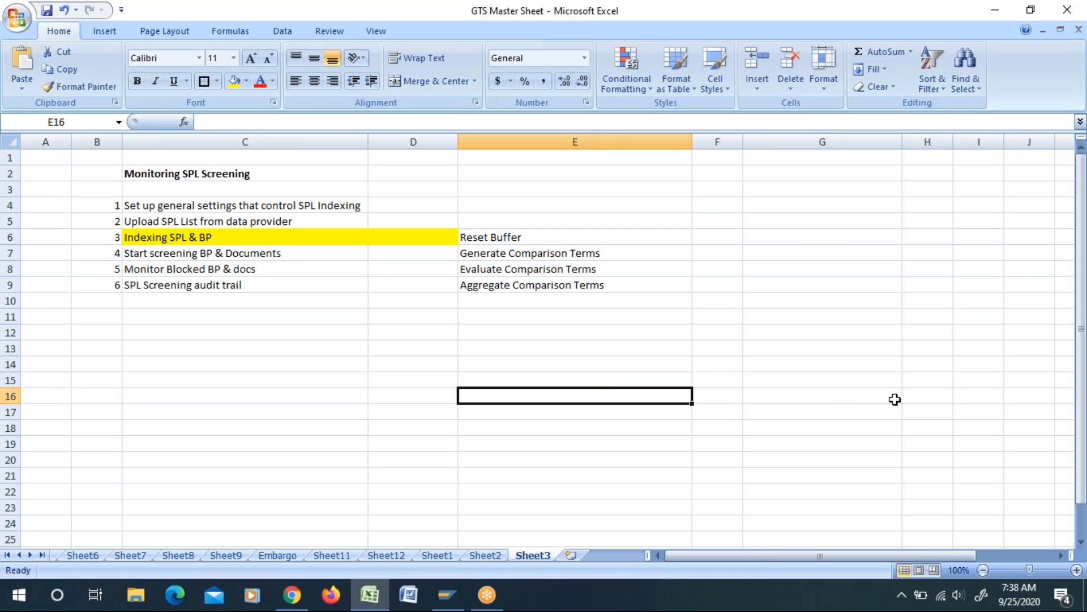
pyautogui.click(508, 287)
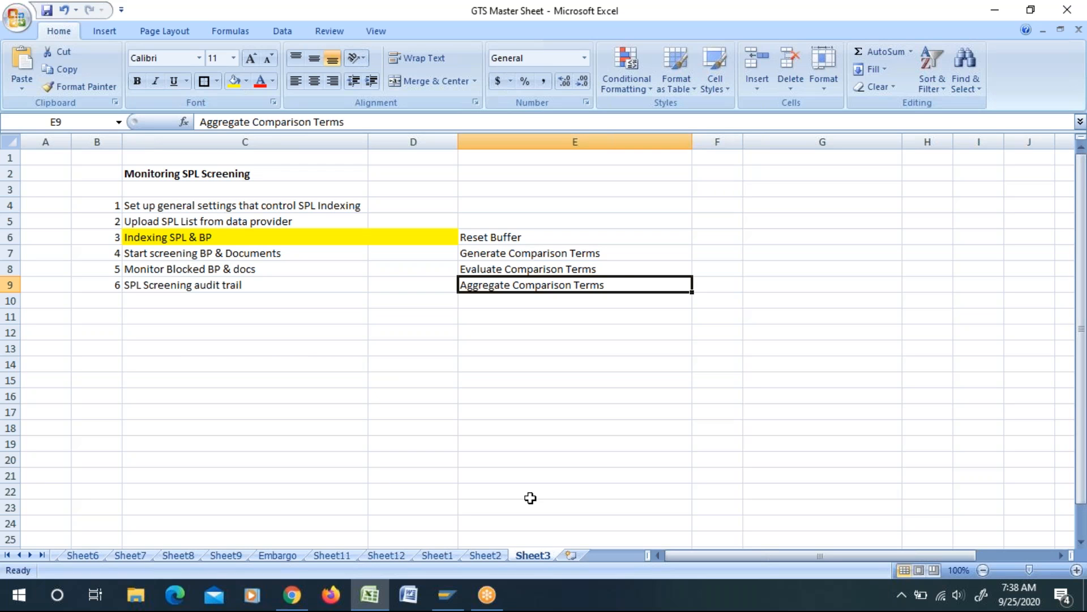
pyautogui.click(618, 450)
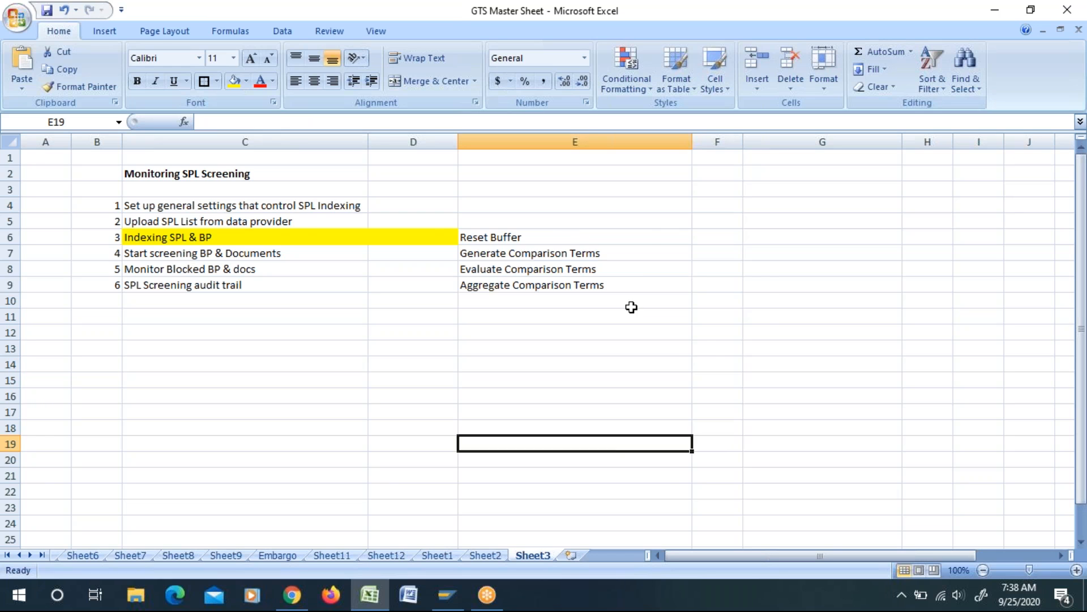
# Step: Switch to SAP Logon and log on to the GTS Server with the user name and account password
pyautogui.hotkey('alt', 'Tab')
pyautogui.click(402, 259)
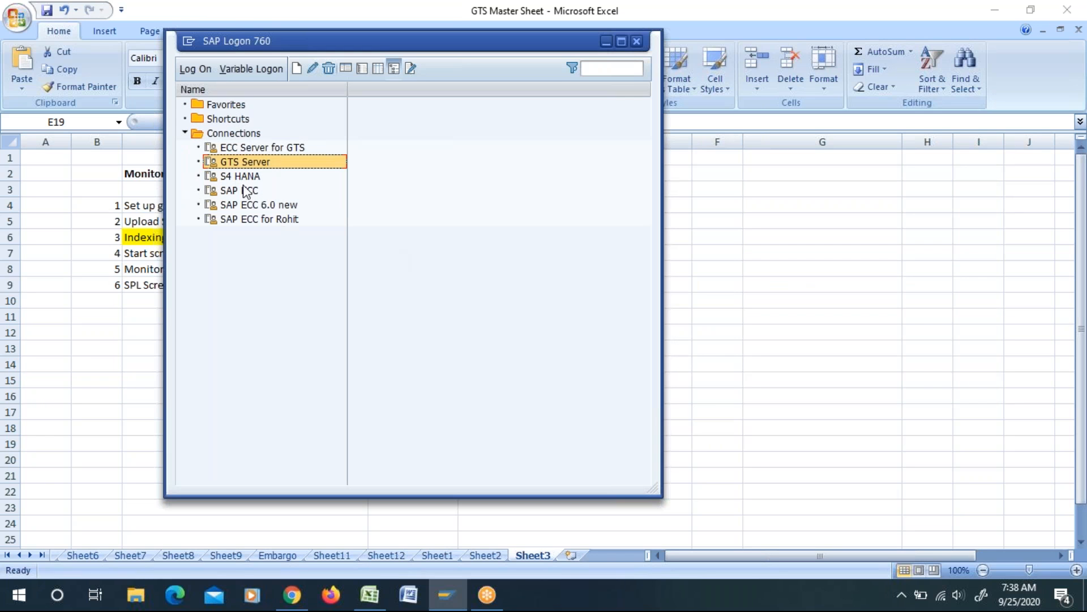
pyautogui.doubleClick(240, 163)
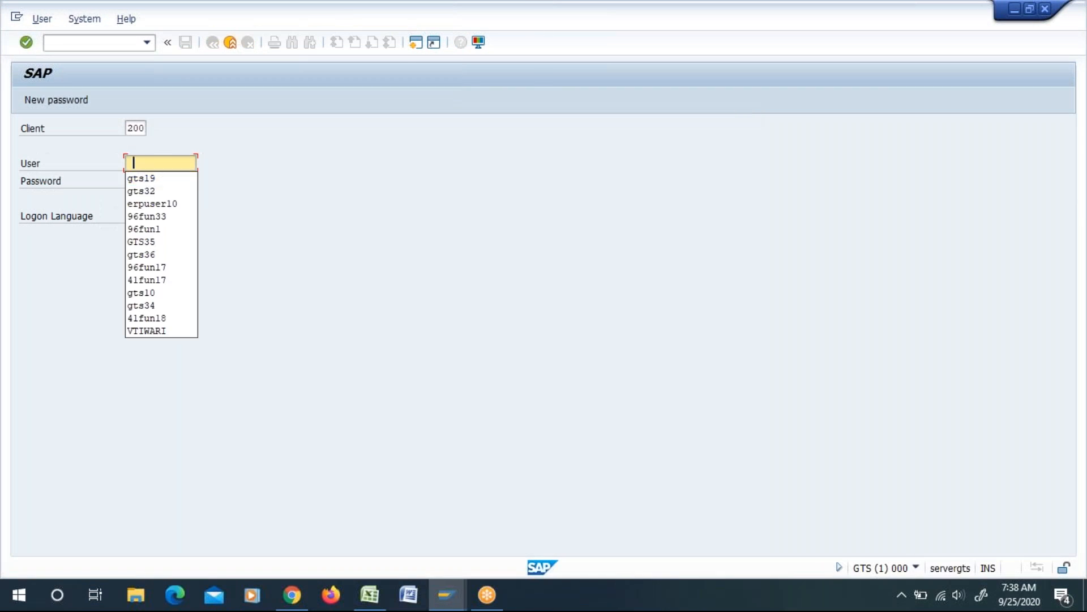
pyautogui.click(145, 179)
pyautogui.press('Tab')
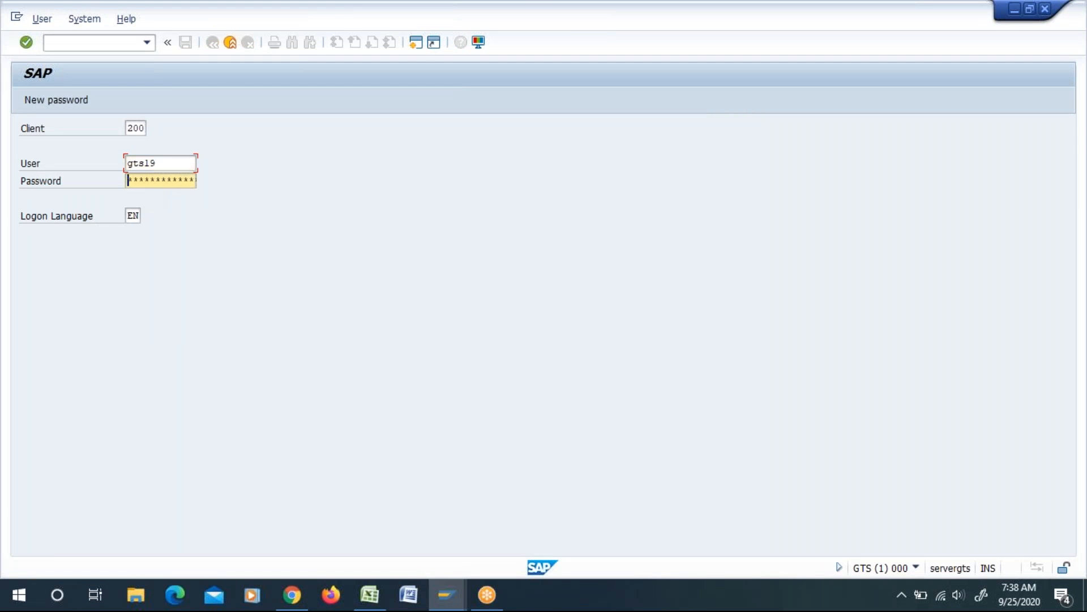
pyautogui.write('************')
pyautogui.press('Return')
pyautogui.click(238, 453)
pyautogui.click(499, 547)
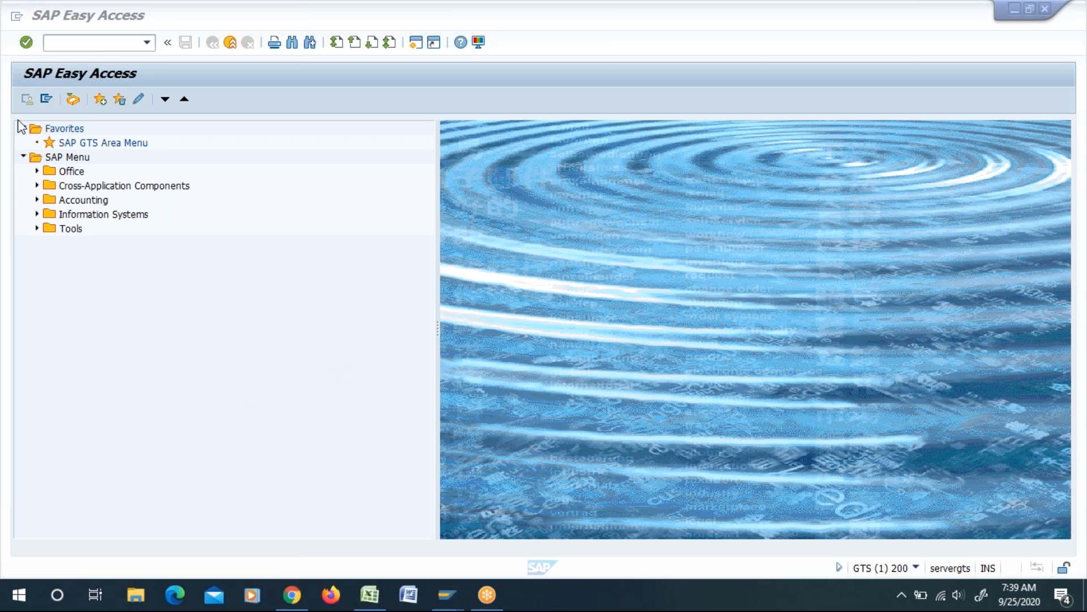
# Step: Open Generate Comparison Terms for sanctioned party lists from the screening master data in the SAP GTS Area Menu
pyautogui.click(98, 41)
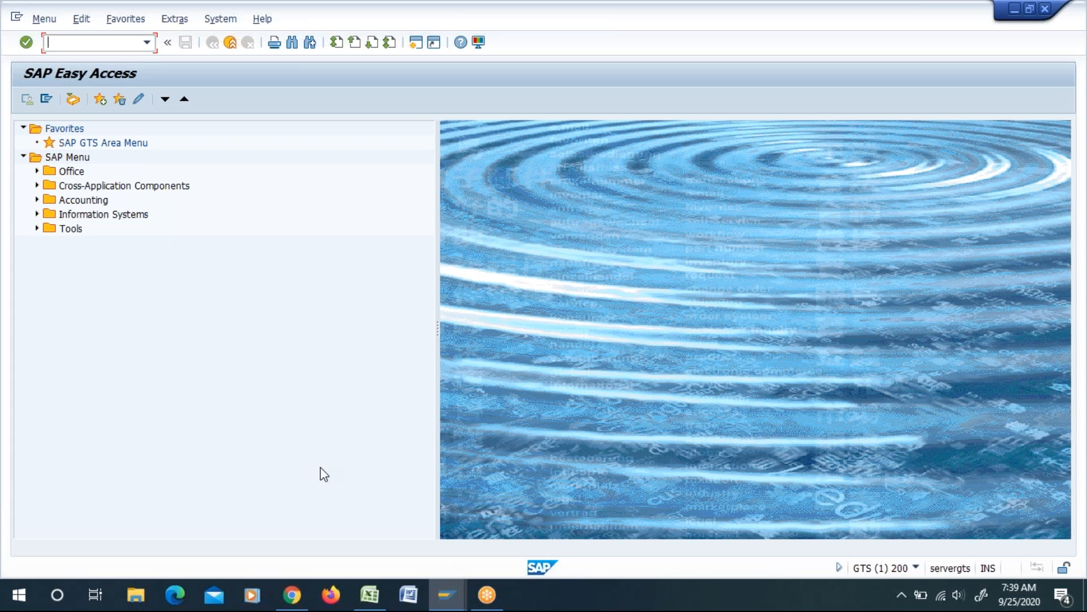
pyautogui.doubleClick(112, 142)
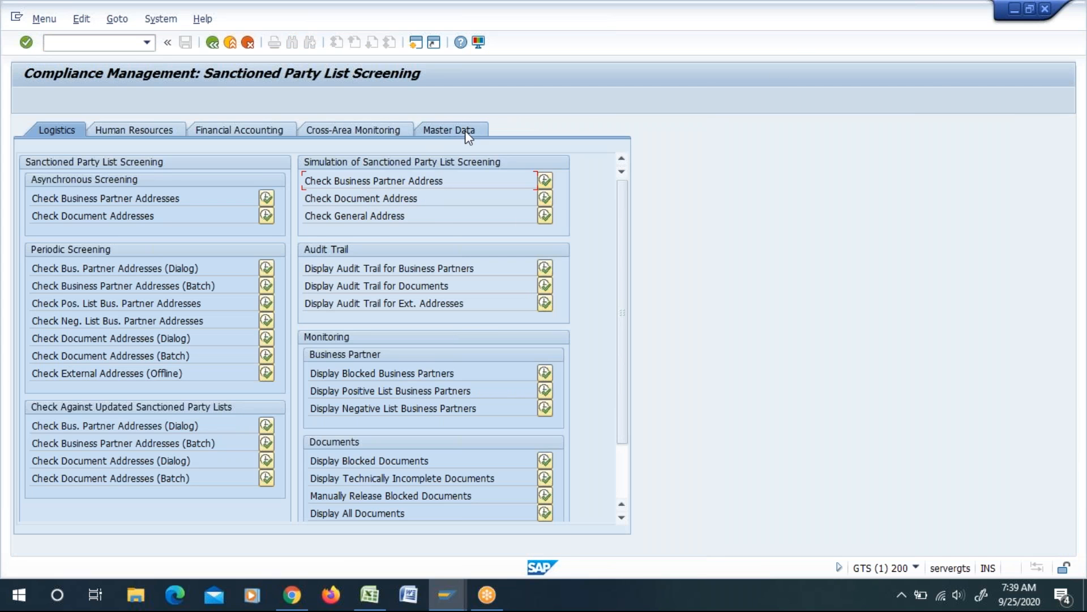
pyautogui.click(464, 130)
pyautogui.moveTo(329, 200); pyautogui.dragTo(441, 204)
pyautogui.click(558, 197)
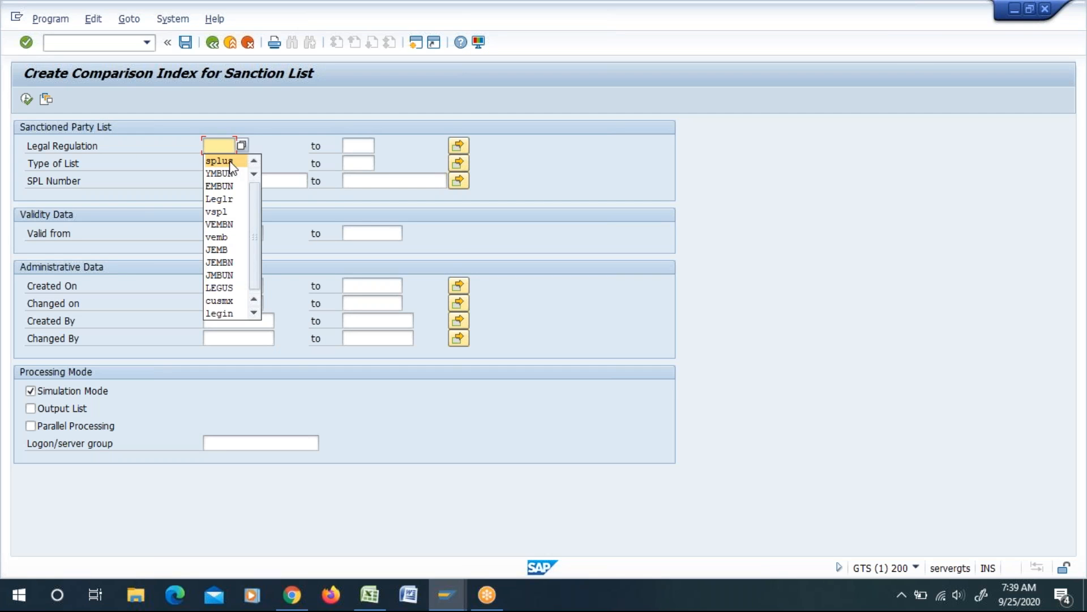
# Step: Try to simulate the comparison index creation for legal regulation splus
pyautogui.click(228, 161)
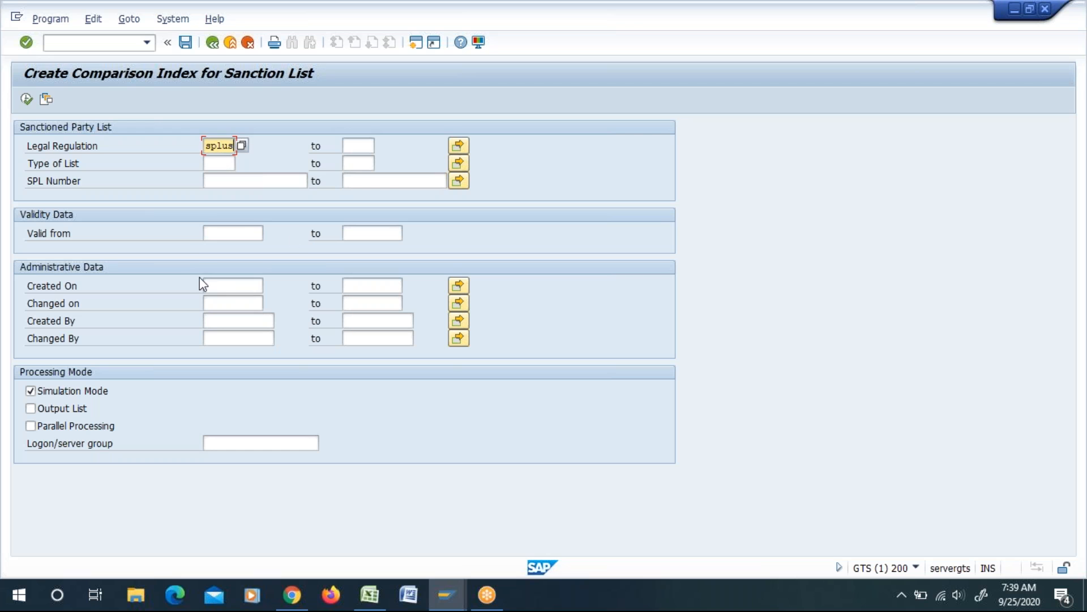
pyautogui.click(218, 181)
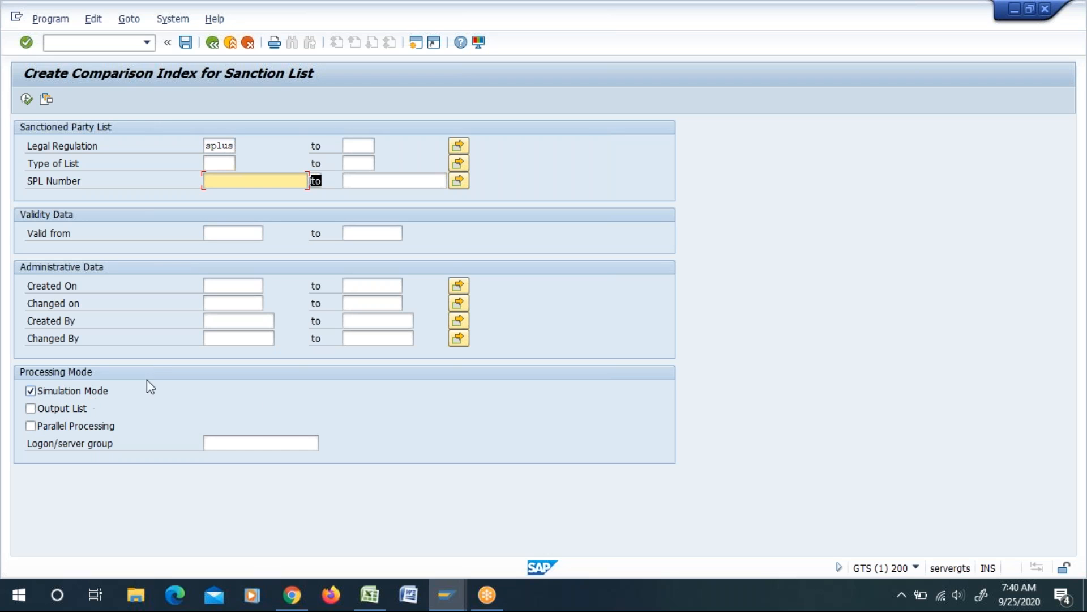
pyautogui.click(26, 99)
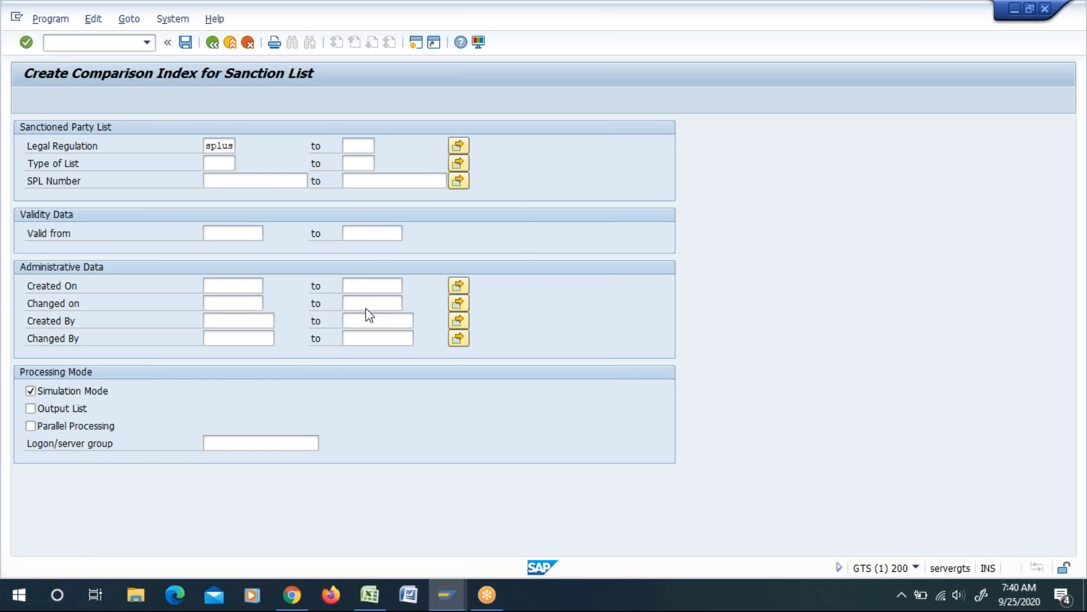
pyautogui.click(668, 198)
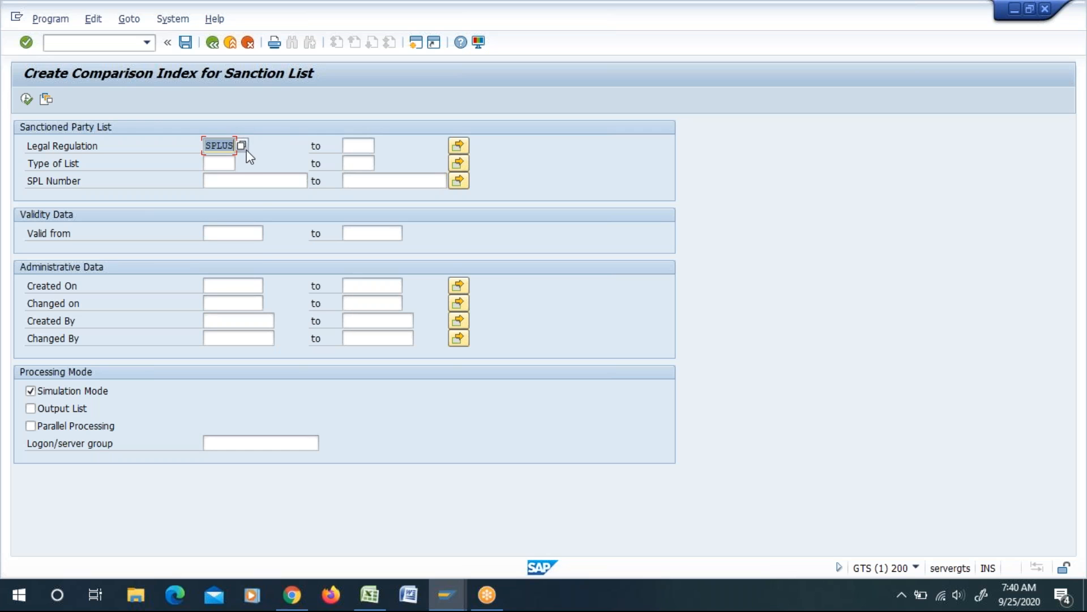
# Step: Replace the legal regulation for the sanction list comparison index with yspl
pyautogui.press('BackSpace')
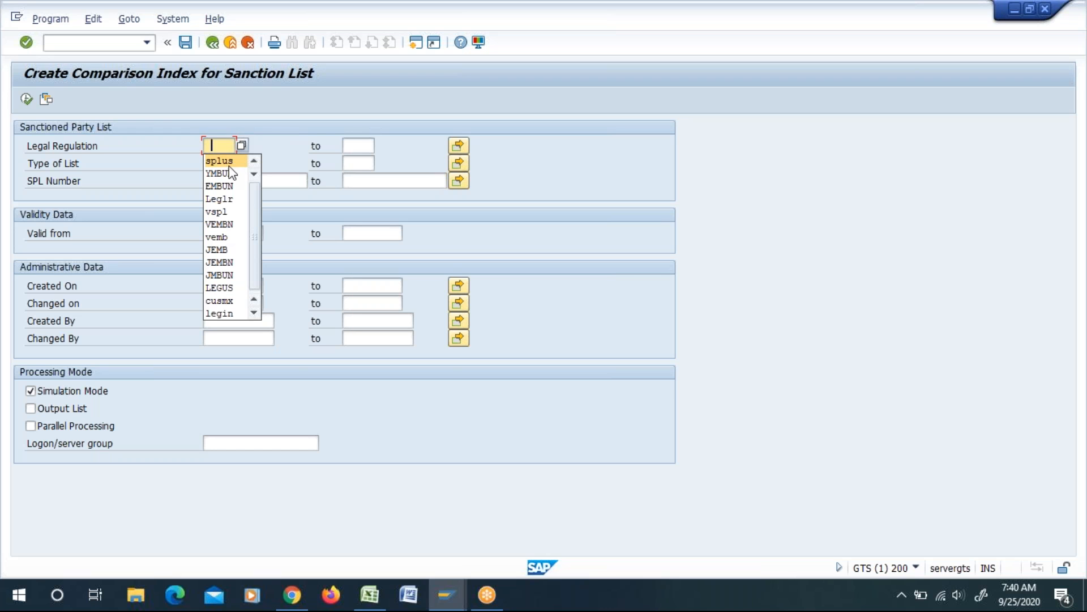
pyautogui.click(438, 460)
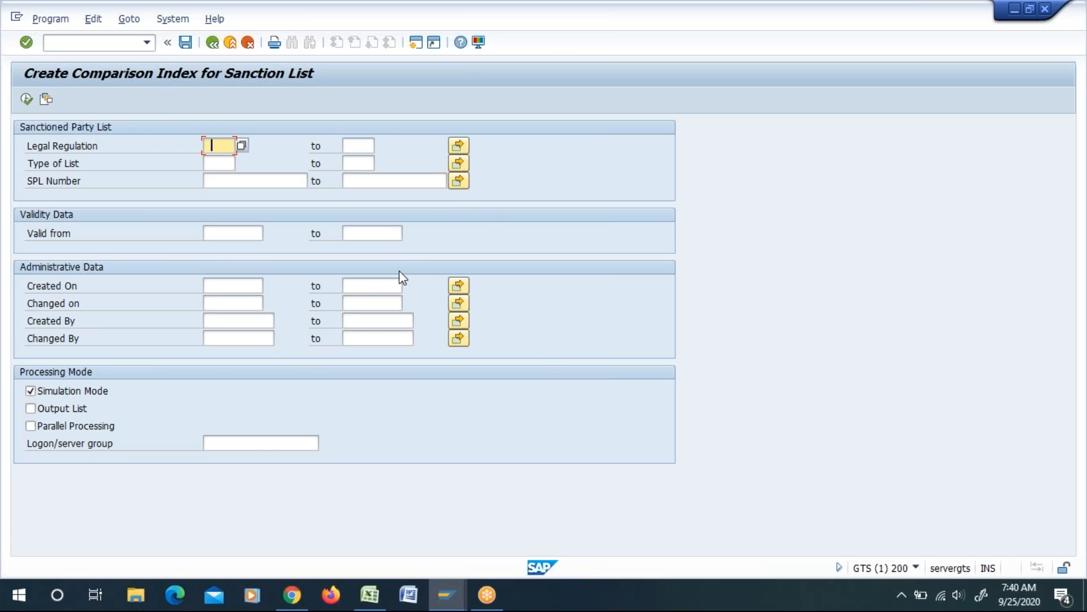
pyautogui.write('=ysp')
pyautogui.press('BackSpace')
pyautogui.press('BackSpace')
pyautogui.press('BackSpace')
pyautogui.press('BackSpace')
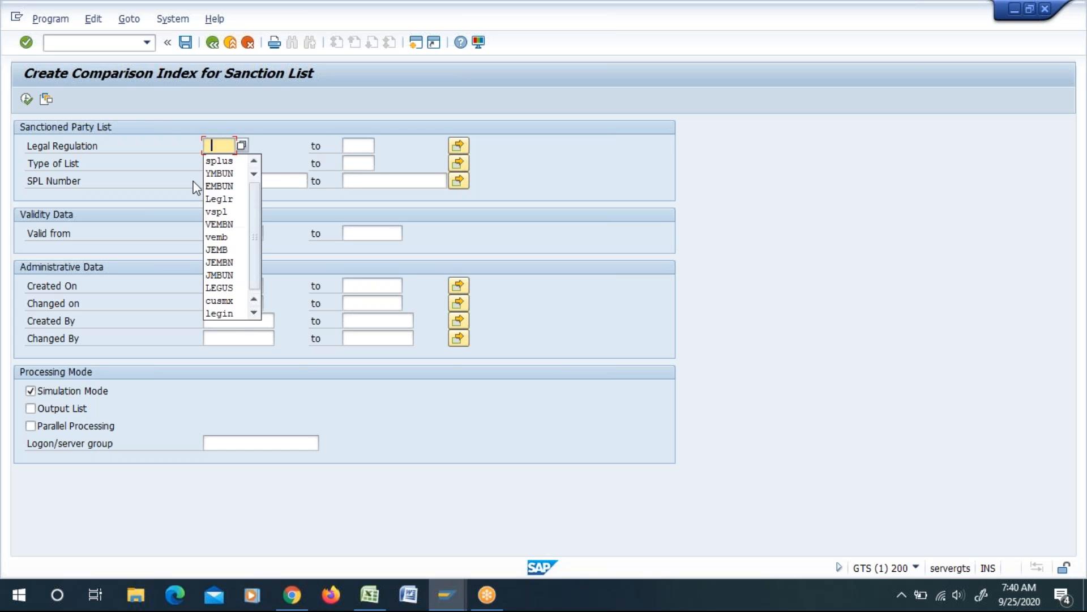
pyautogui.write('yspl')
pyautogui.press('Return')
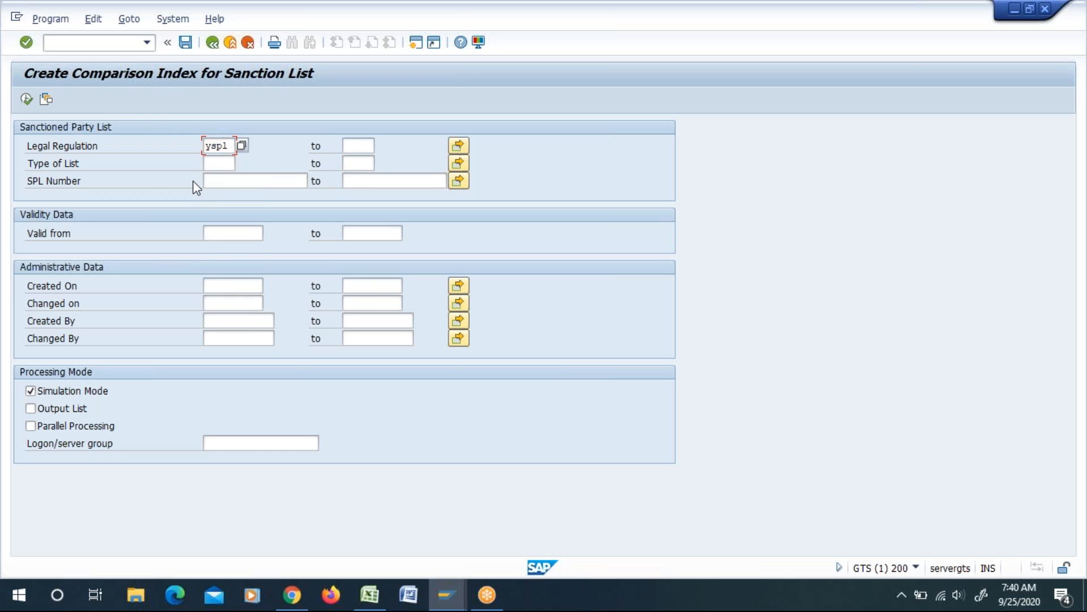
# Step: Run the SPL indexing for YSPL in simulation mode, check the log message and close the log
pyautogui.press('F8')
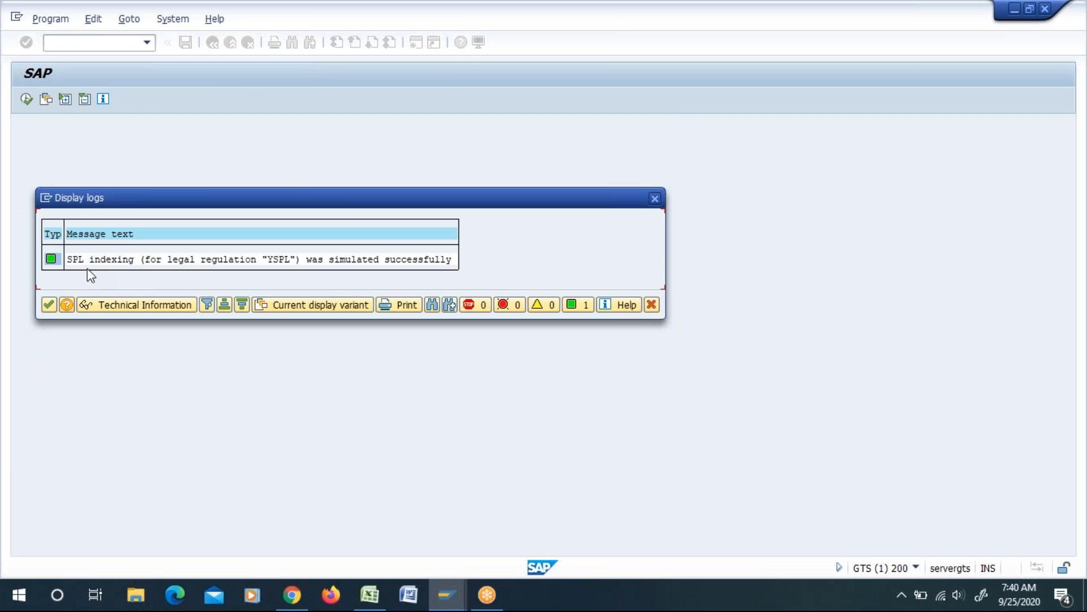
pyautogui.click(73, 263)
pyautogui.click(658, 198)
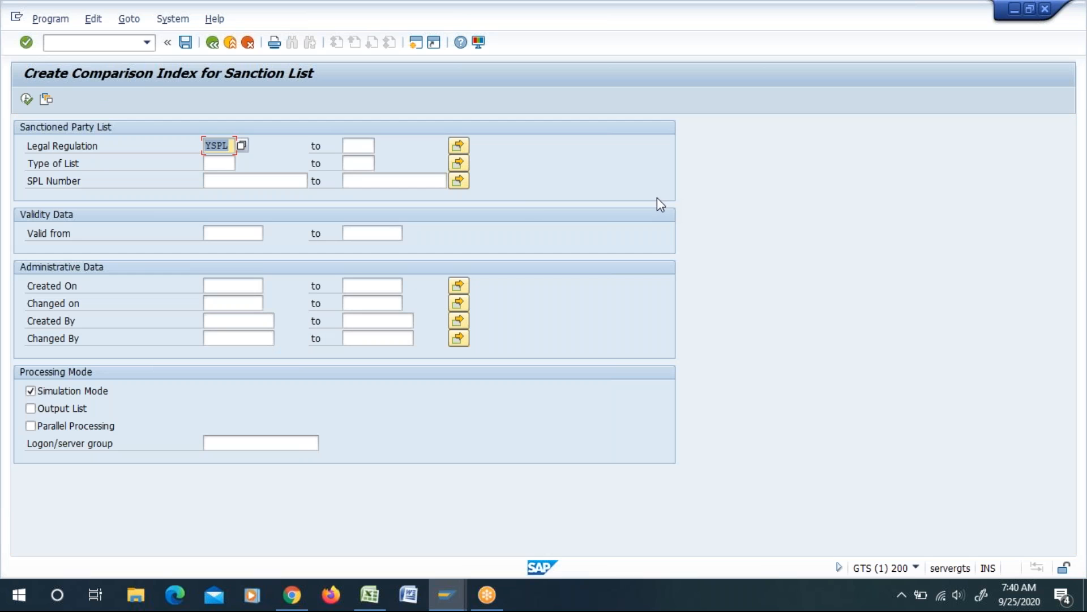
# Step: Turn off simulation mode, run the actual SPL indexing for YSPL, and return to the Sanctioned Party List Screening menu after checking the log
pyautogui.click(35, 389)
pyautogui.click(26, 99)
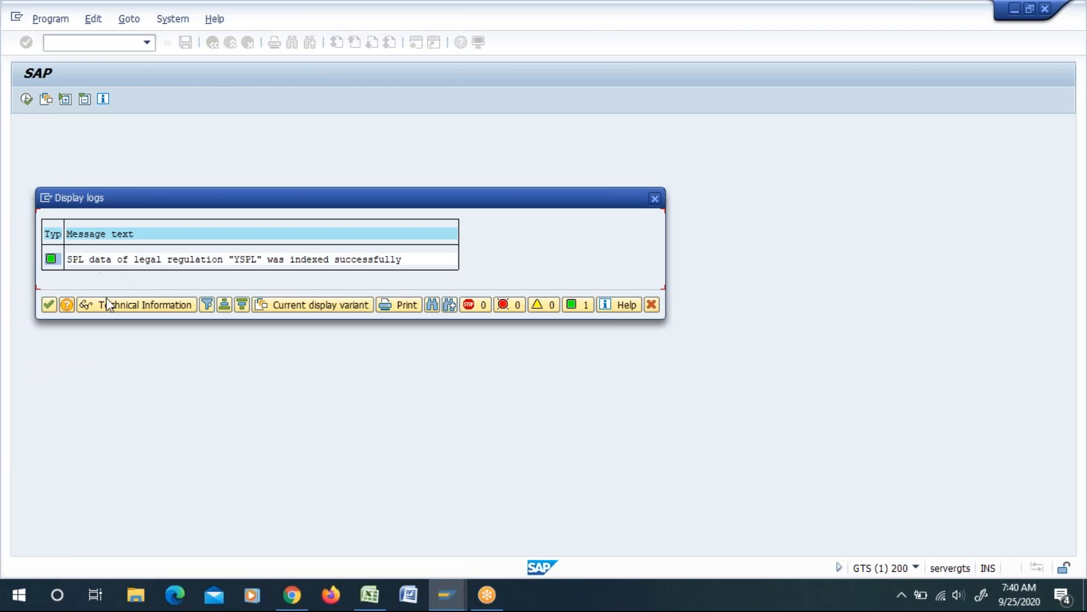
pyautogui.moveTo(105, 198); pyautogui.dragTo(101, 175)
pyautogui.moveTo(67, 235); pyautogui.dragTo(141, 243)
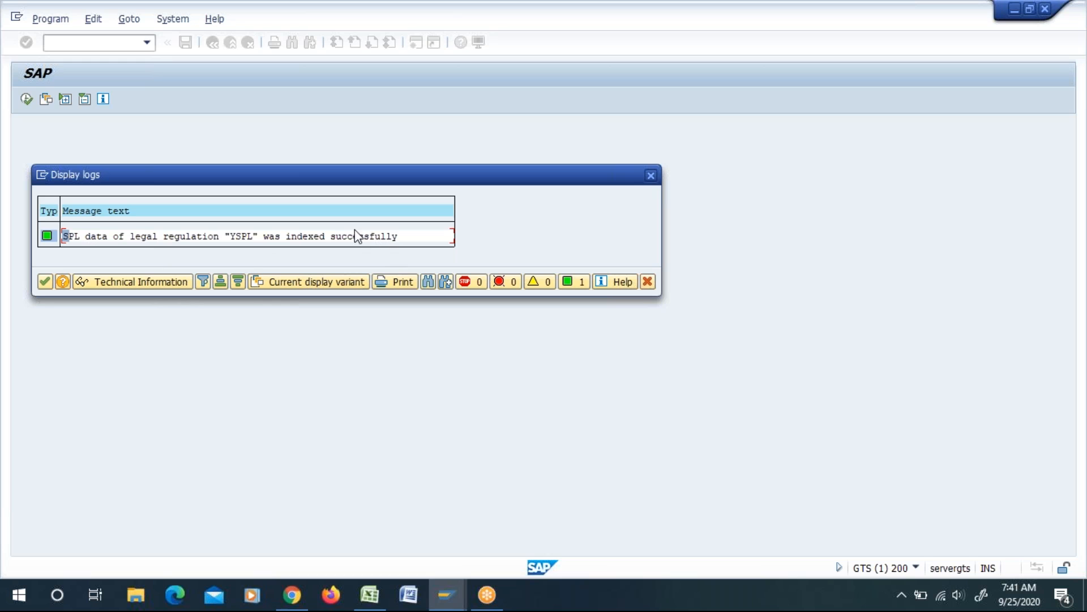
pyautogui.click(651, 176)
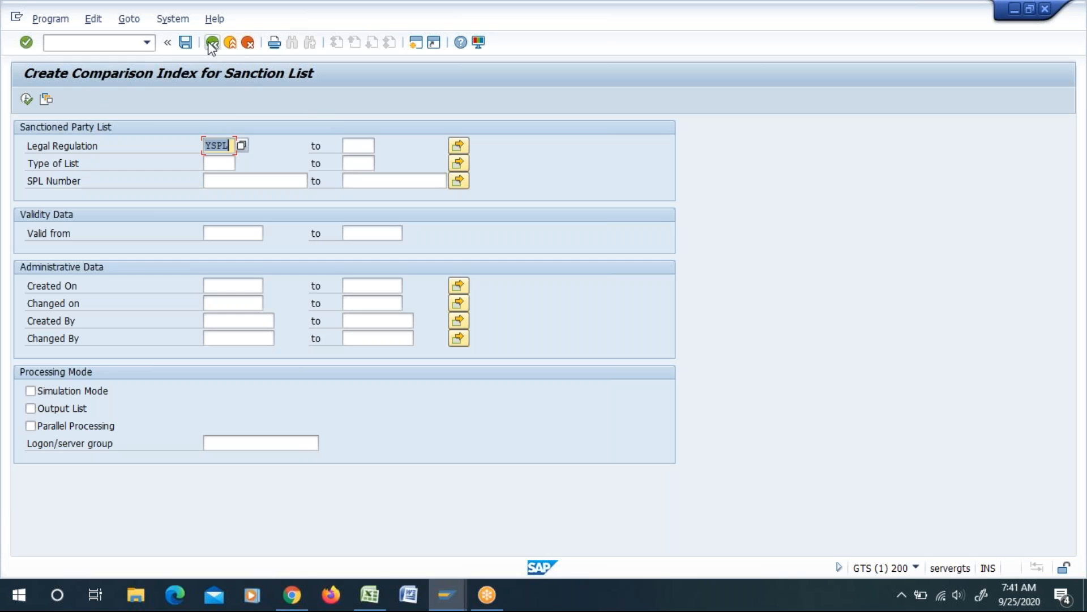
pyautogui.click(212, 43)
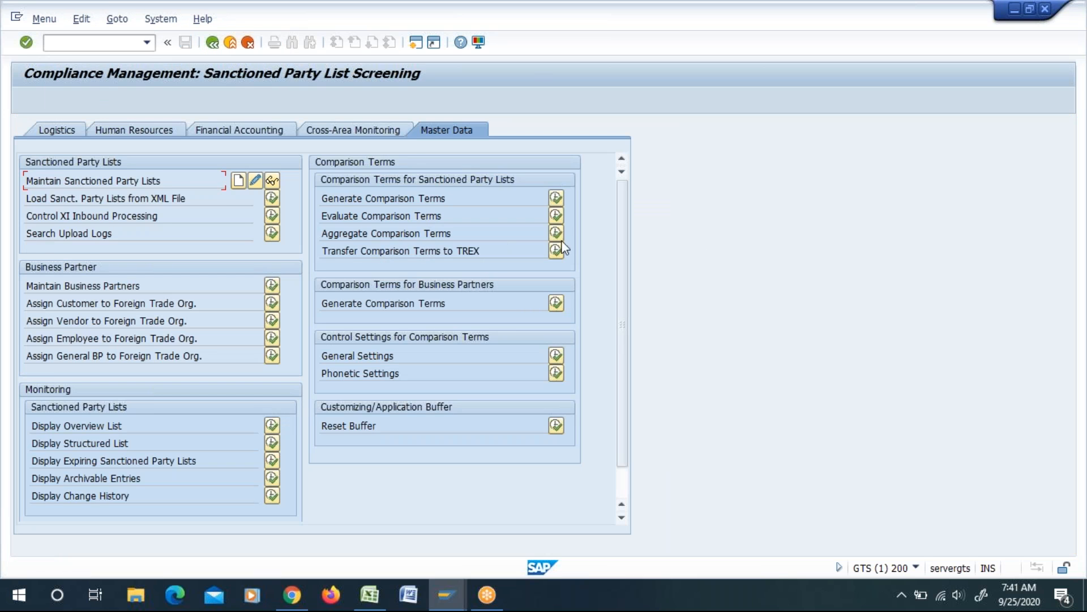
# Step: Aggregate the sanctioned party list comparison terms for legal regulation YSPL, check the log and return to the Sanctioned Party List Screening menu
pyautogui.click(555, 233)
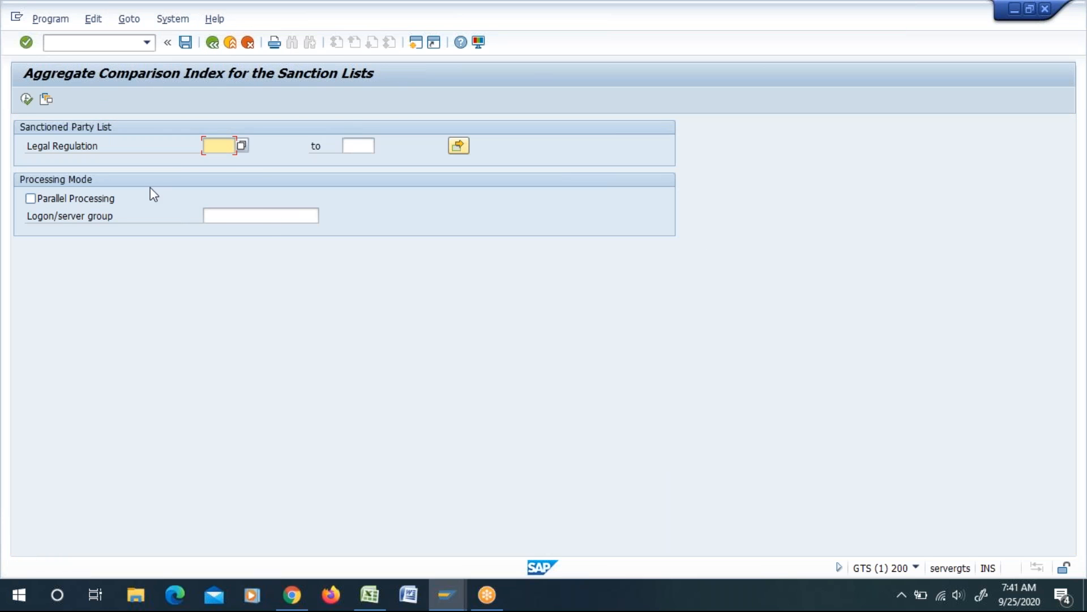
pyautogui.click(218, 145)
pyautogui.click(212, 165)
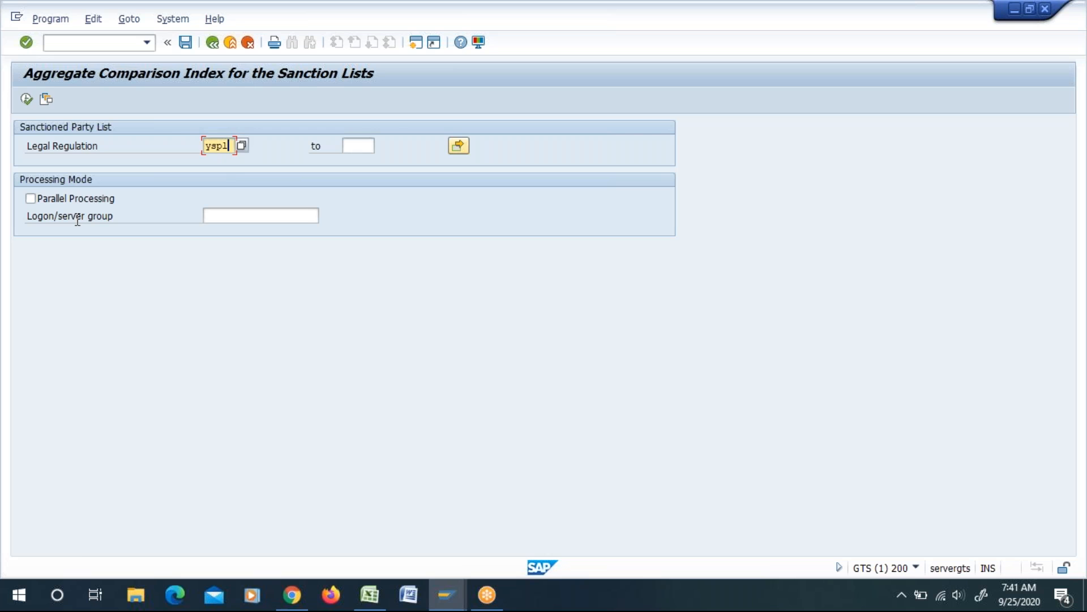
pyautogui.click(26, 100)
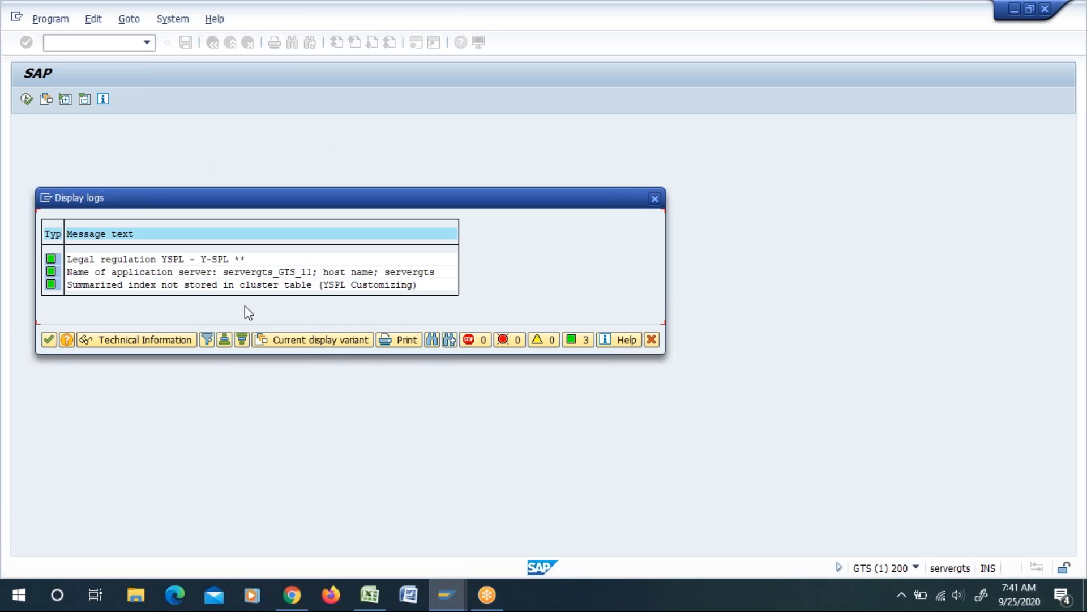
pyautogui.moveTo(79, 290); pyautogui.dragTo(324, 289)
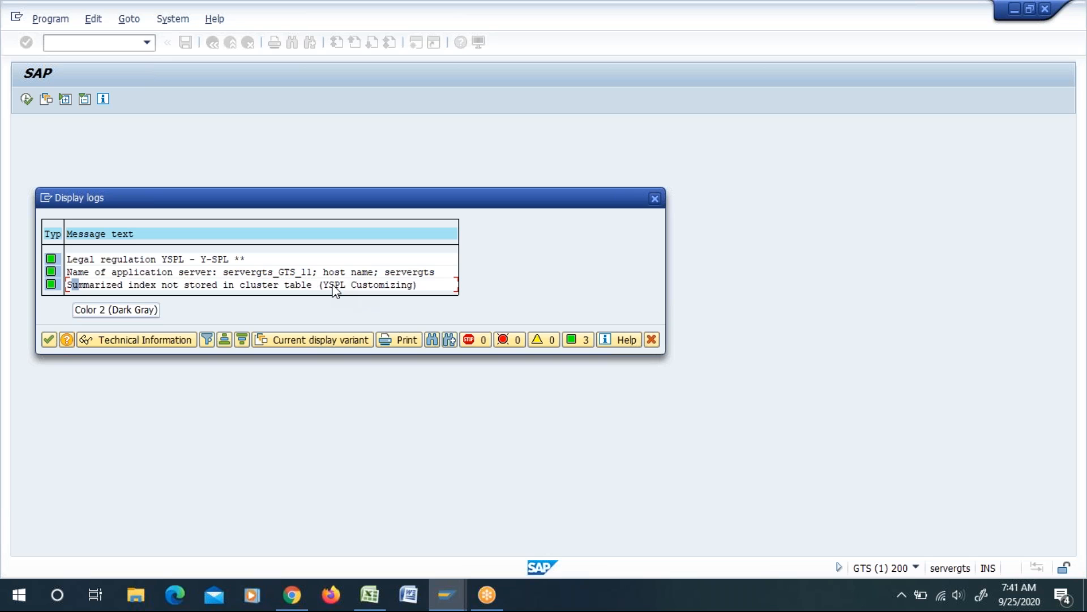
pyautogui.click(326, 286)
pyautogui.moveTo(332, 287); pyautogui.dragTo(419, 288)
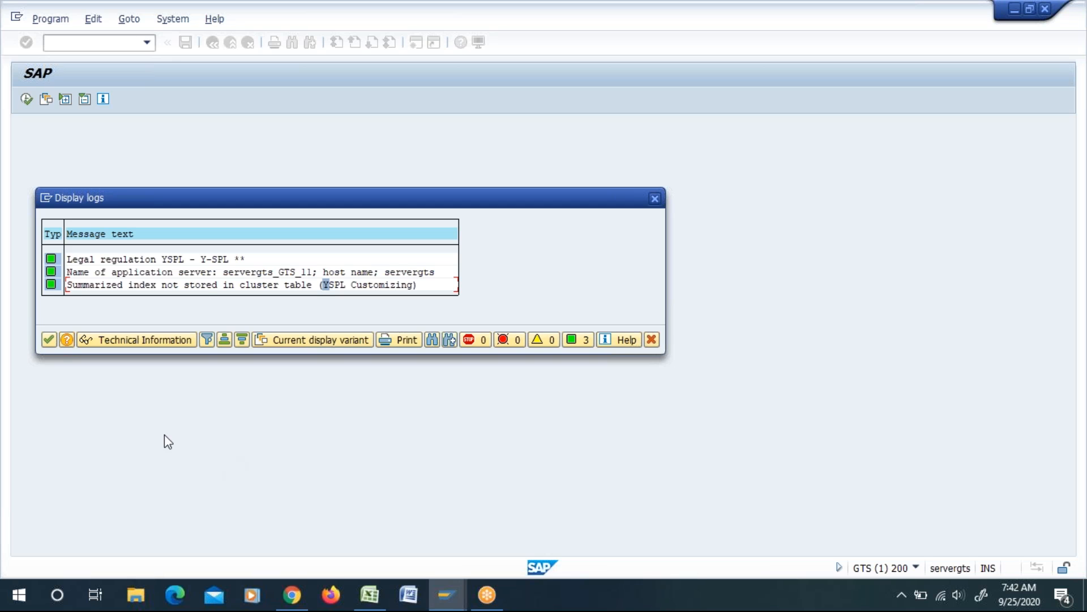
pyautogui.click(654, 198)
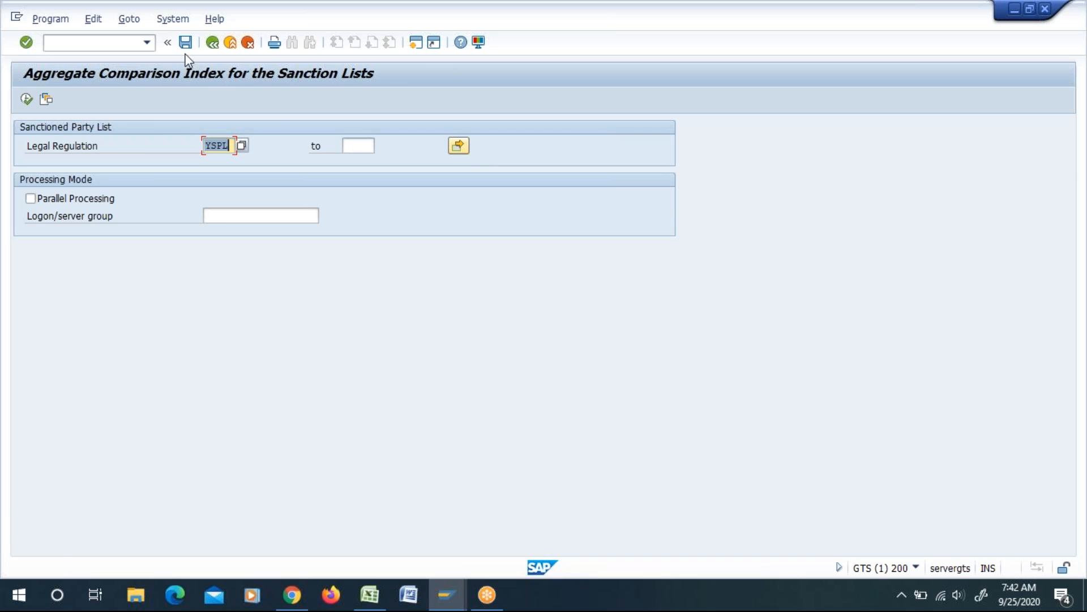
pyautogui.click(212, 43)
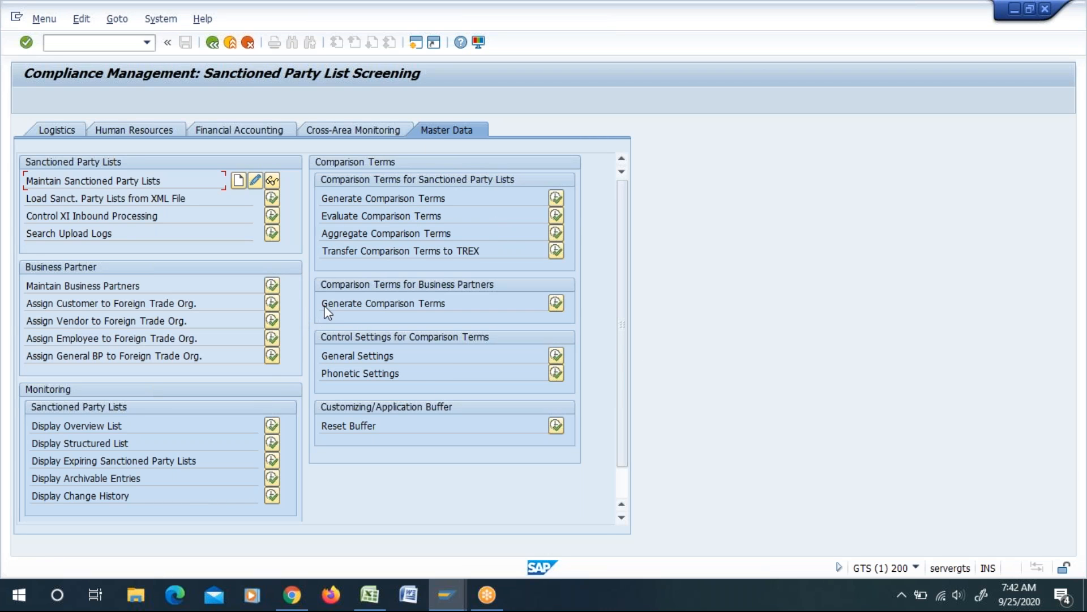
# Step: Examine the Generate Comparison Terms entry for business partners against the comparison term entries for sanctioned party lists
pyautogui.moveTo(324, 306); pyautogui.dragTo(451, 302)
pyautogui.click(451, 302)
pyautogui.moveTo(464, 301); pyautogui.dragTo(402, 307)
pyautogui.click(327, 310)
pyautogui.click(459, 307)
pyautogui.moveTo(325, 309); pyautogui.dragTo(423, 303)
pyautogui.click(453, 304)
pyautogui.moveTo(331, 195); pyautogui.dragTo(553, 261)
pyautogui.moveTo(462, 303); pyautogui.dragTo(310, 307)
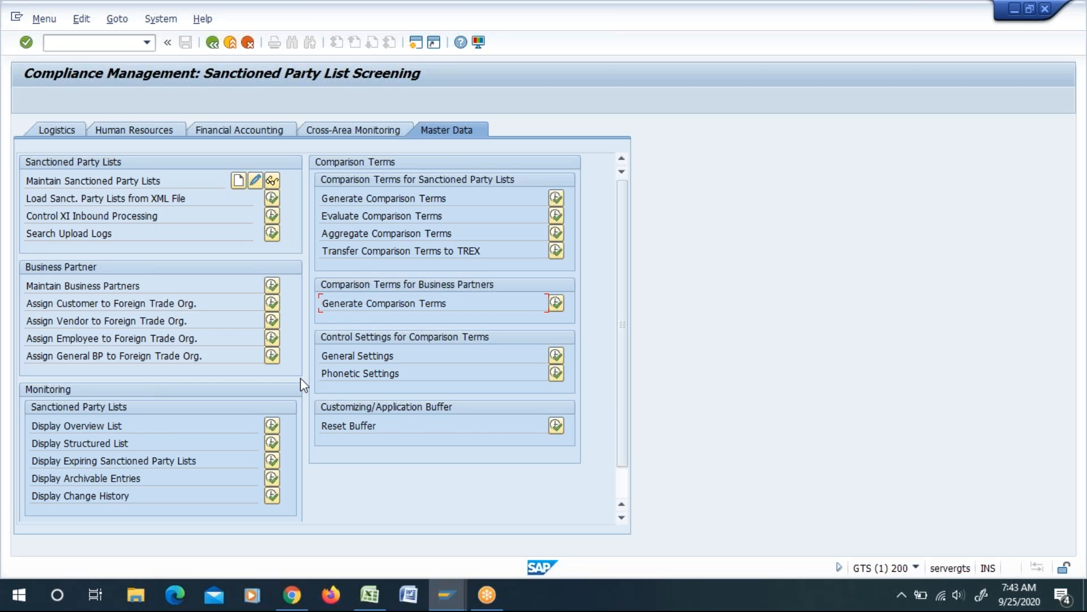
pyautogui.moveTo(324, 310); pyautogui.dragTo(475, 309)
pyautogui.moveTo(326, 304); pyautogui.dragTo(458, 294)
pyautogui.moveTo(329, 305); pyautogui.dragTo(429, 313)
pyautogui.click(473, 311)
pyautogui.moveTo(333, 304); pyautogui.dragTo(444, 308)
pyautogui.moveTo(321, 307); pyautogui.dragTo(384, 310)
pyautogui.moveTo(464, 304); pyautogui.dragTo(309, 315)
pyautogui.click(561, 503)
pyautogui.moveTo(324, 303); pyautogui.dragTo(457, 303)
pyautogui.click(457, 309)
pyautogui.moveTo(325, 310); pyautogui.dragTo(447, 298)
pyautogui.click(449, 298)
pyautogui.click(456, 306)
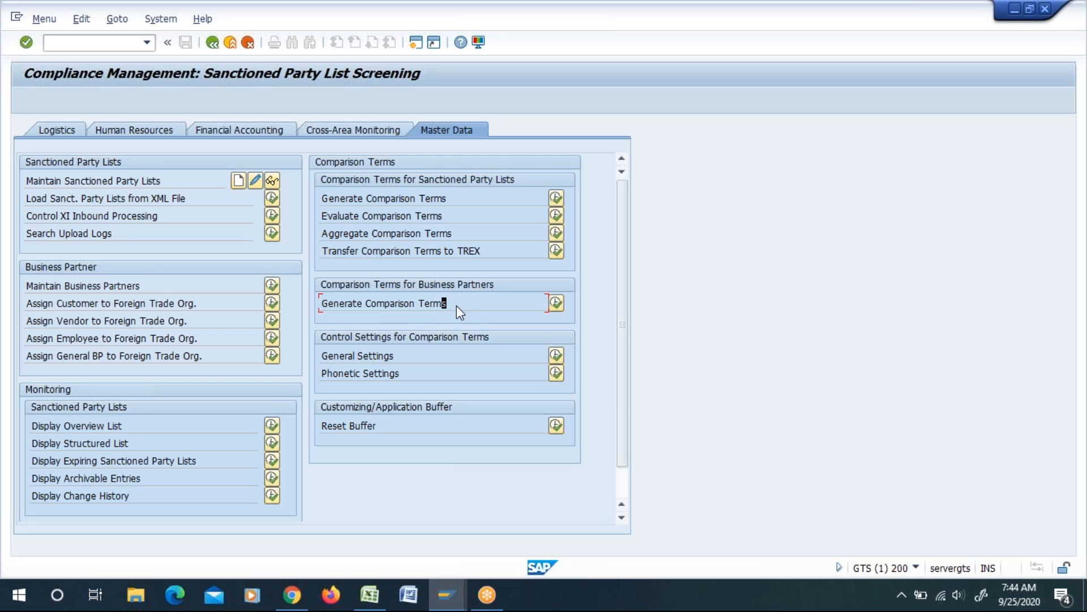
pyautogui.moveTo(457, 304); pyautogui.dragTo(314, 315)
pyautogui.moveTo(324, 303); pyautogui.dragTo(447, 305)
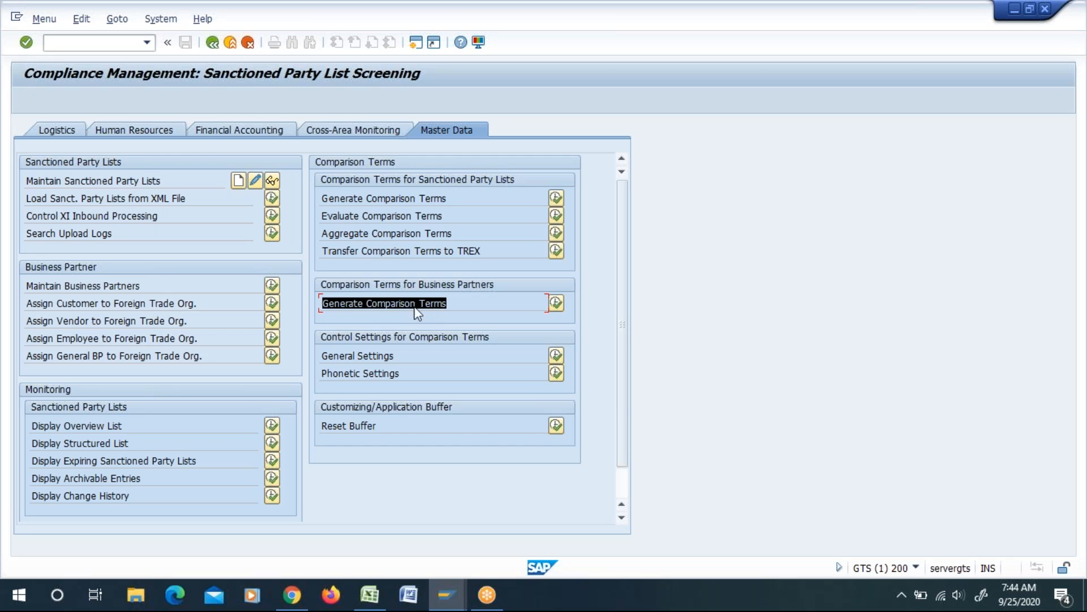
pyautogui.click(438, 305)
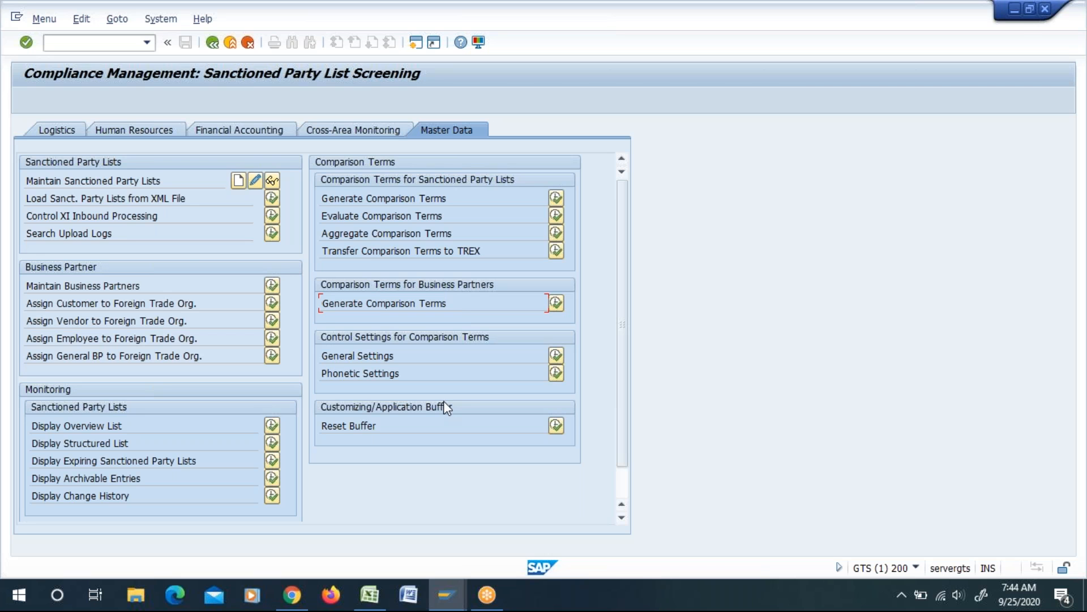
# Step: Switch to the GTS Master Sheet in Excel and draw an elbow arrow connector from the Start screening BP & Documents row down to cell D12
pyautogui.hotkey('alt', 'Tab')
pyautogui.hotkey('alt', 'Tab')
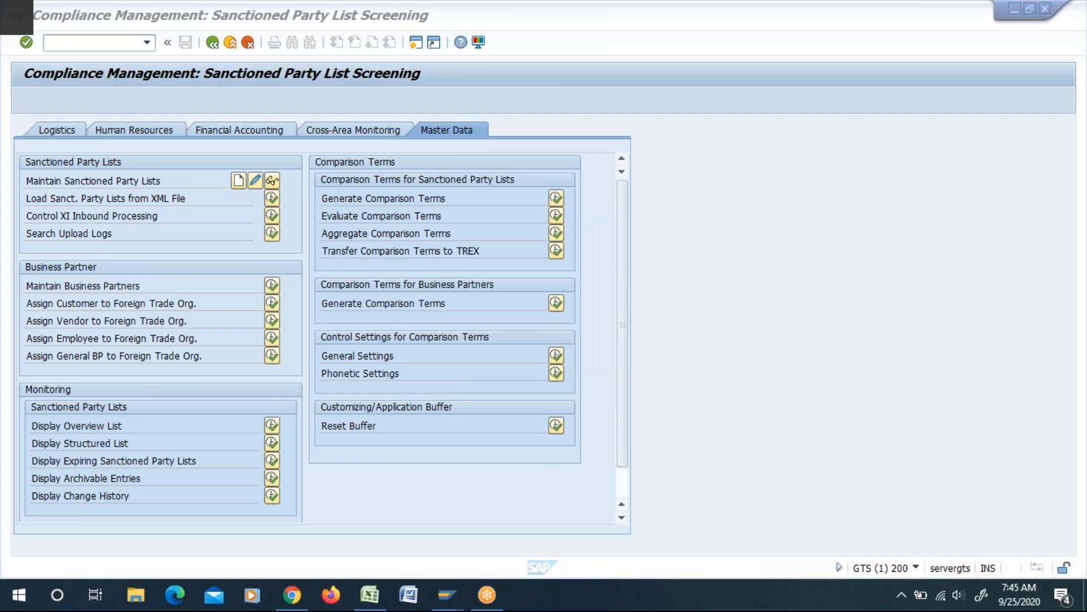
pyautogui.click(144, 238)
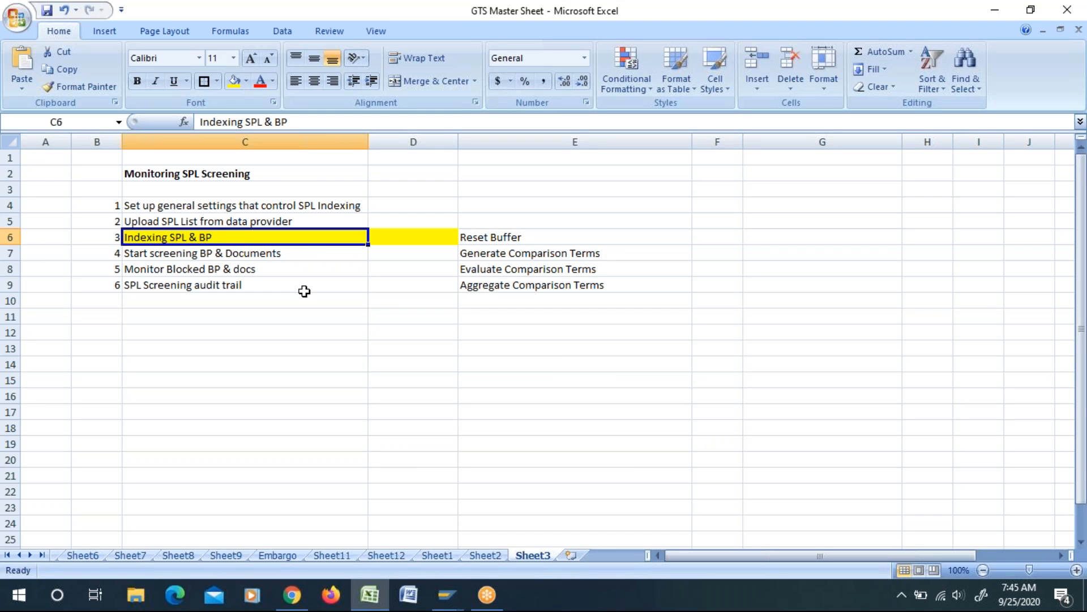
pyautogui.click(294, 345)
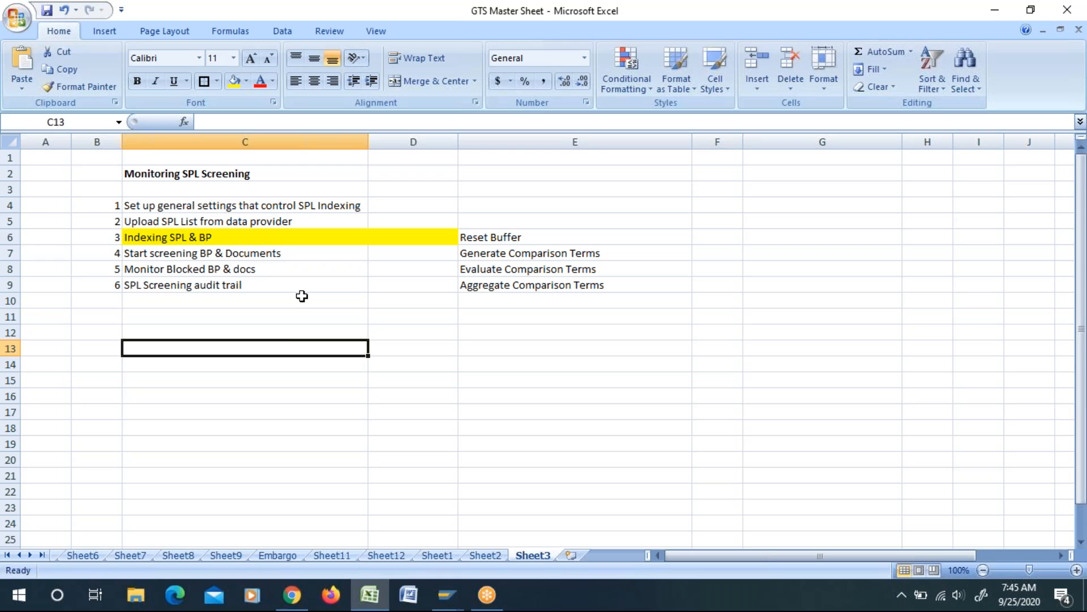
pyautogui.click(181, 264)
pyautogui.click(202, 256)
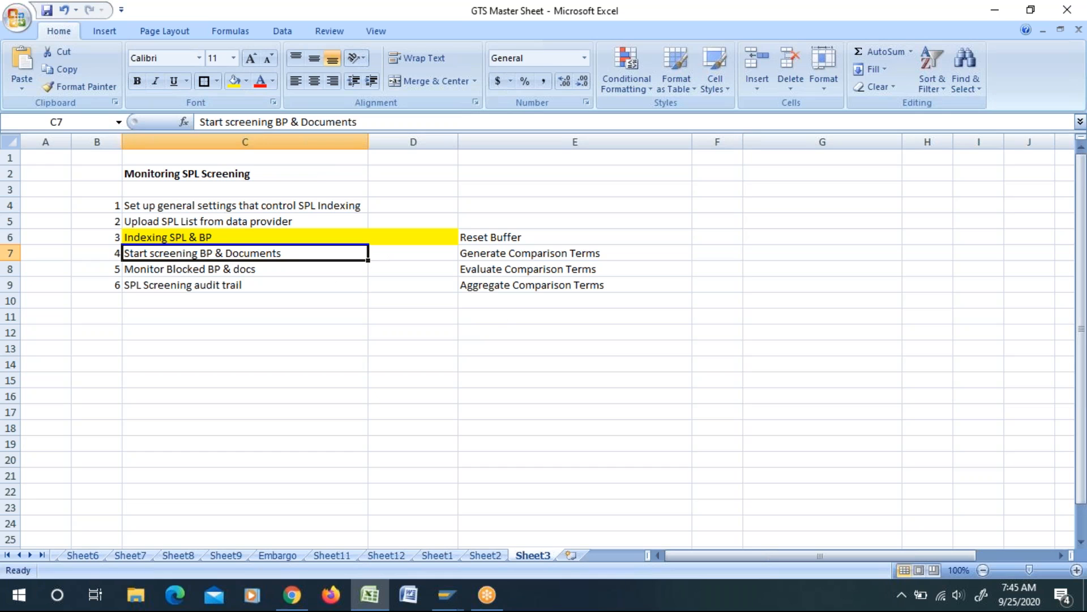
pyautogui.click(361, 440)
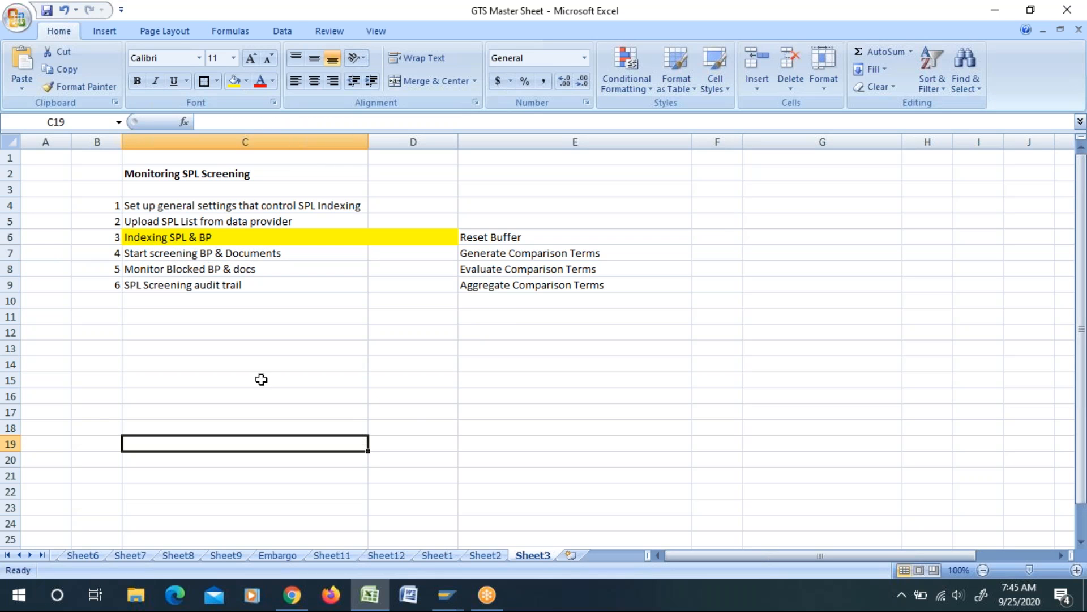
pyautogui.click(104, 34)
pyautogui.click(177, 86)
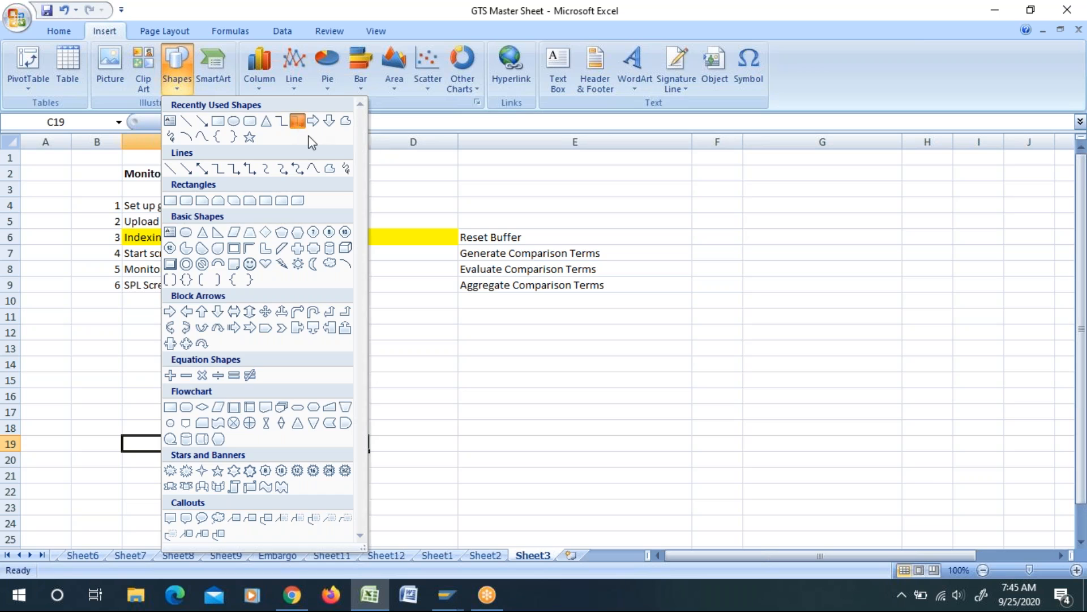
pyautogui.click(296, 120)
pyautogui.moveTo(368, 253); pyautogui.dragTo(449, 335)
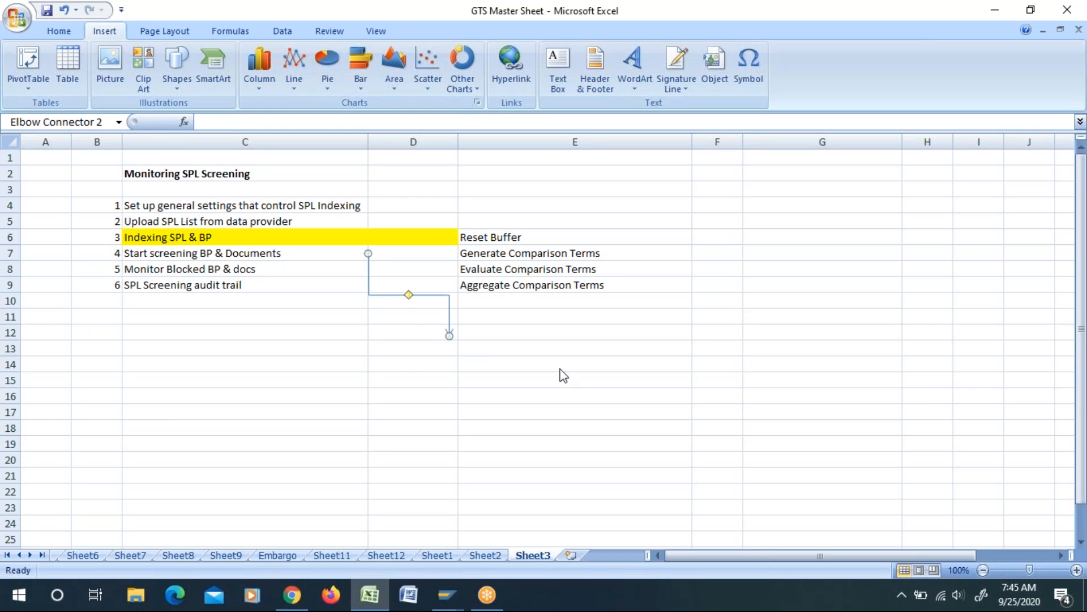
pyautogui.click(561, 370)
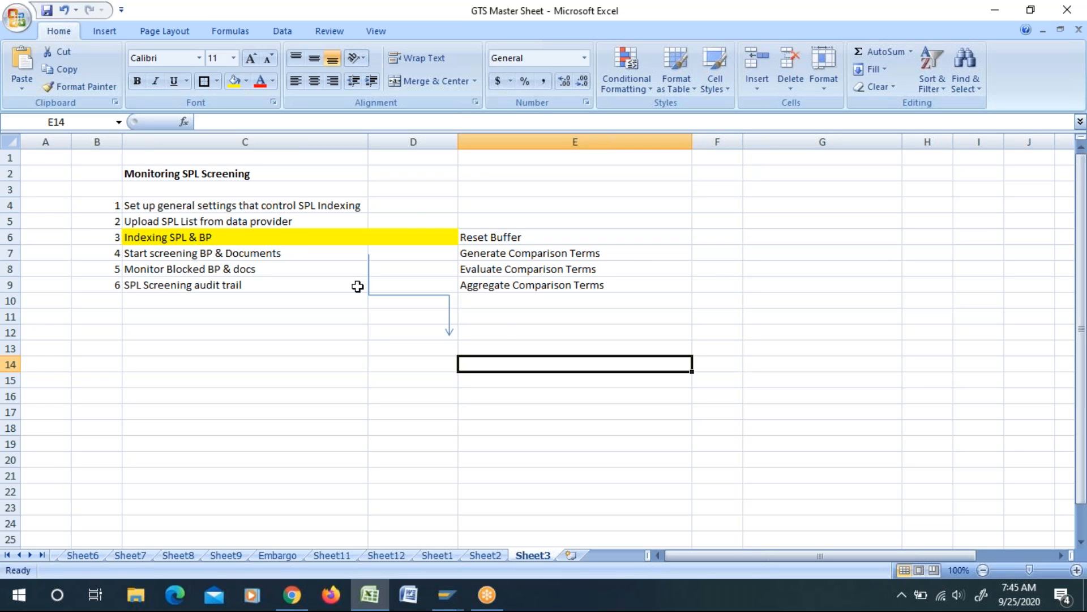
# Step: Enter A1 and A2 in cells D13 and D14, below the connector arrow
pyautogui.click(428, 346)
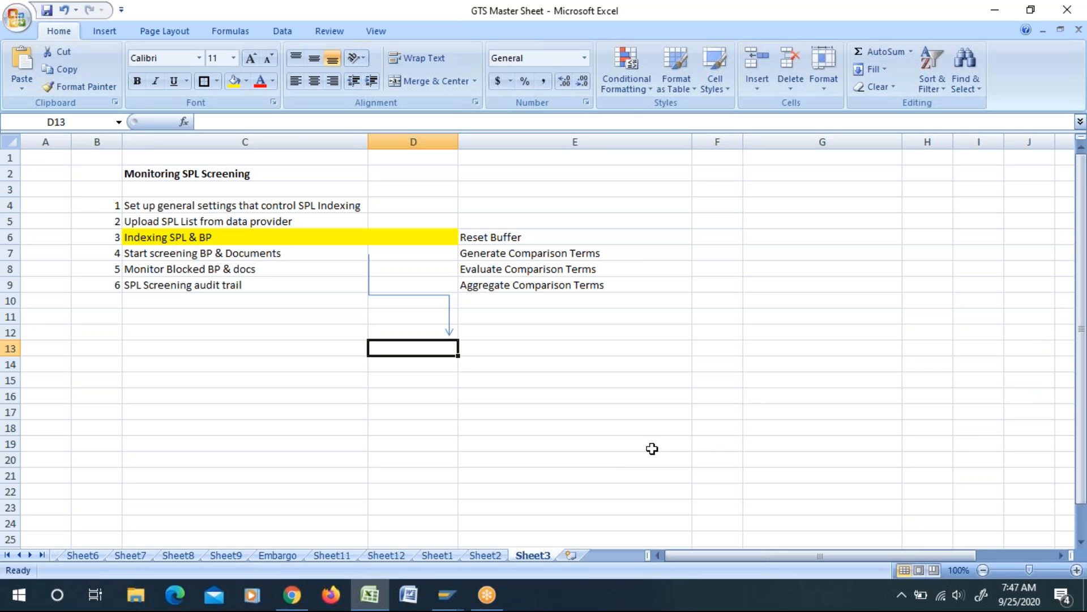
pyautogui.click(1071, 358)
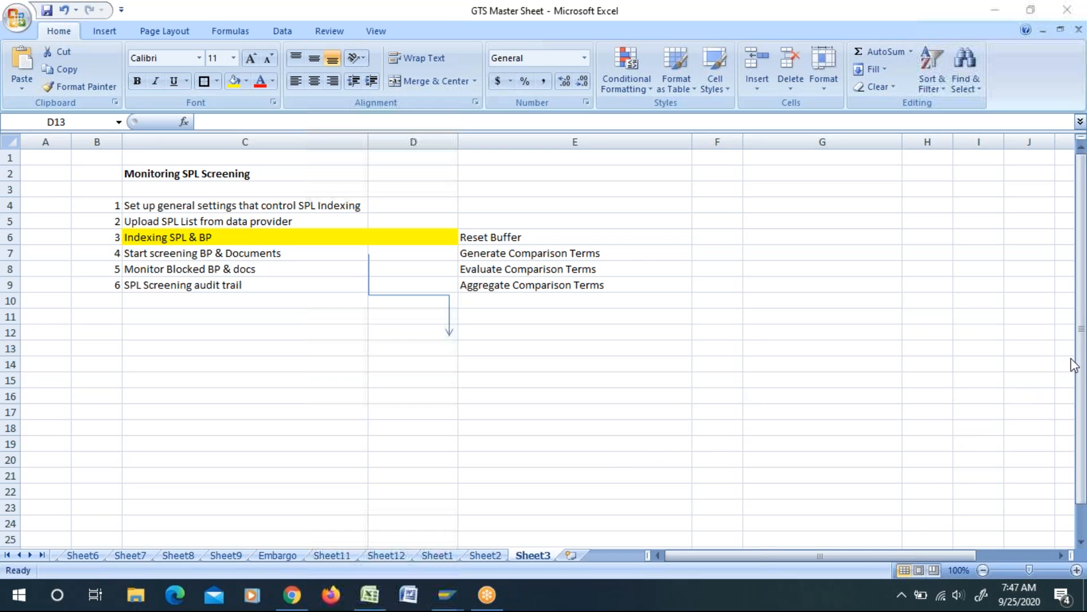
pyautogui.click(973, 323)
pyautogui.click(432, 350)
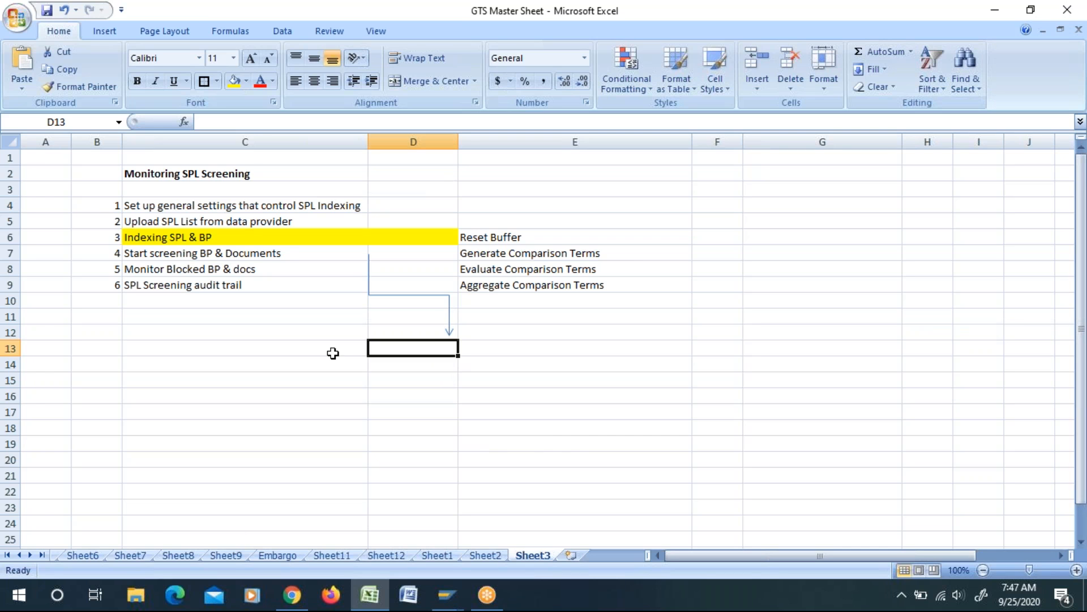
pyautogui.write('A1')
pyautogui.press('Return')
pyautogui.write('A2')
pyautogui.press('Return')
pyautogui.press('Down')
pyautogui.press('Down')
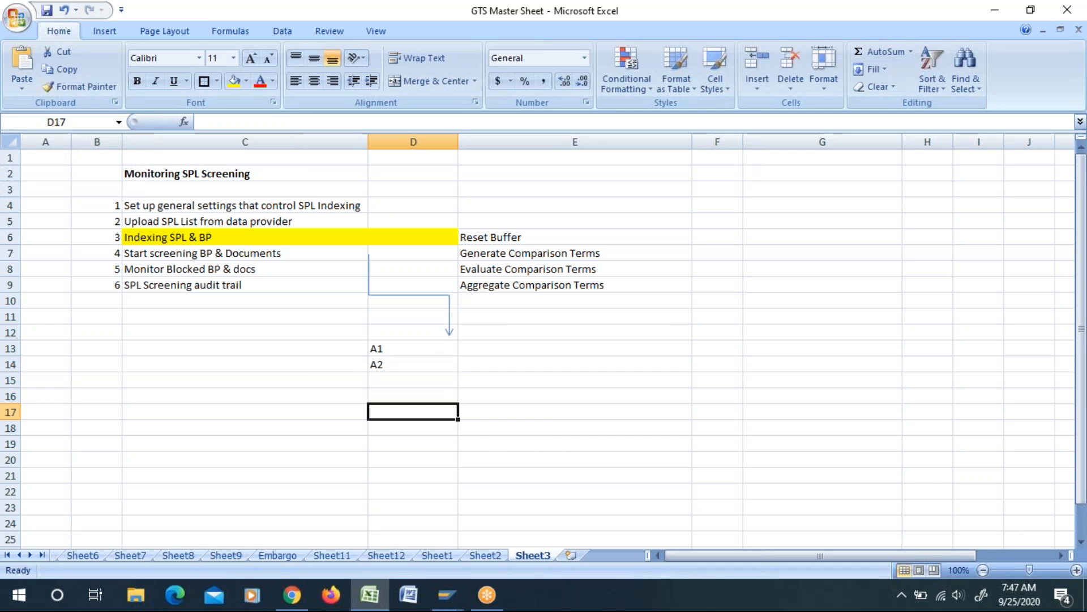
# Step: Enter B1 and B2 in cells D17 and D18, and C1 and C2 in cells D20 and D21
pyautogui.write('B1')
pyautogui.press('Return')
pyautogui.write('B2')
pyautogui.press('Return')
pyautogui.press('Down')
pyautogui.write('C1')
pyautogui.press('Return')
pyautogui.write('C2')
pyautogui.press('Return')
pyautogui.press('Down')
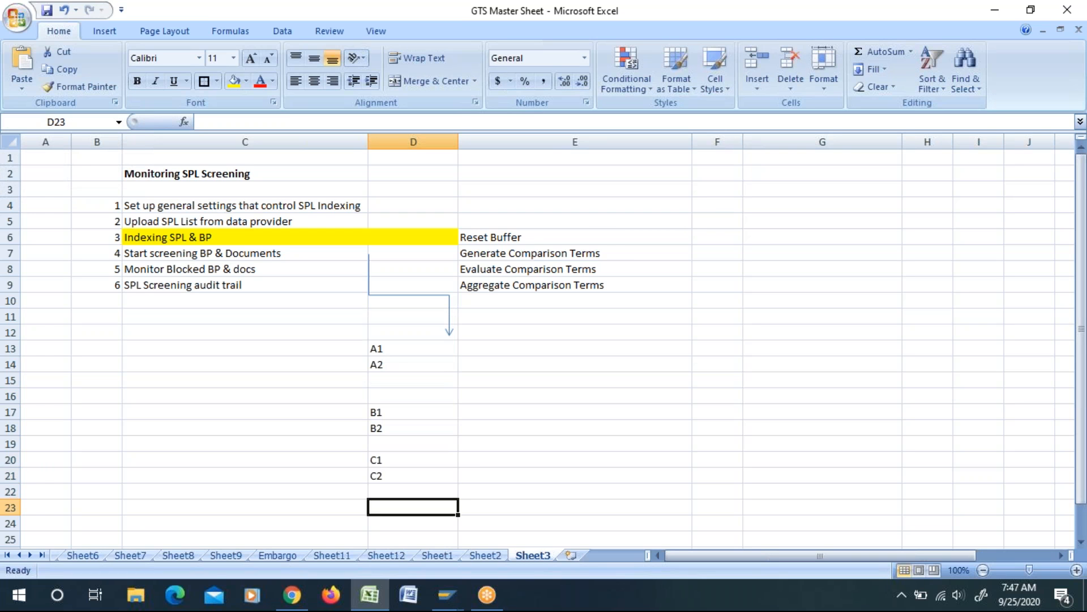
# Step: Enter S1, S2 and S3 in cells D23 to D25, correcting the mistyped entries
pyautogui.write('S1')
pyautogui.press('Return')
pyautogui.write('S2S')
pyautogui.press('Return')
pyautogui.write('3')
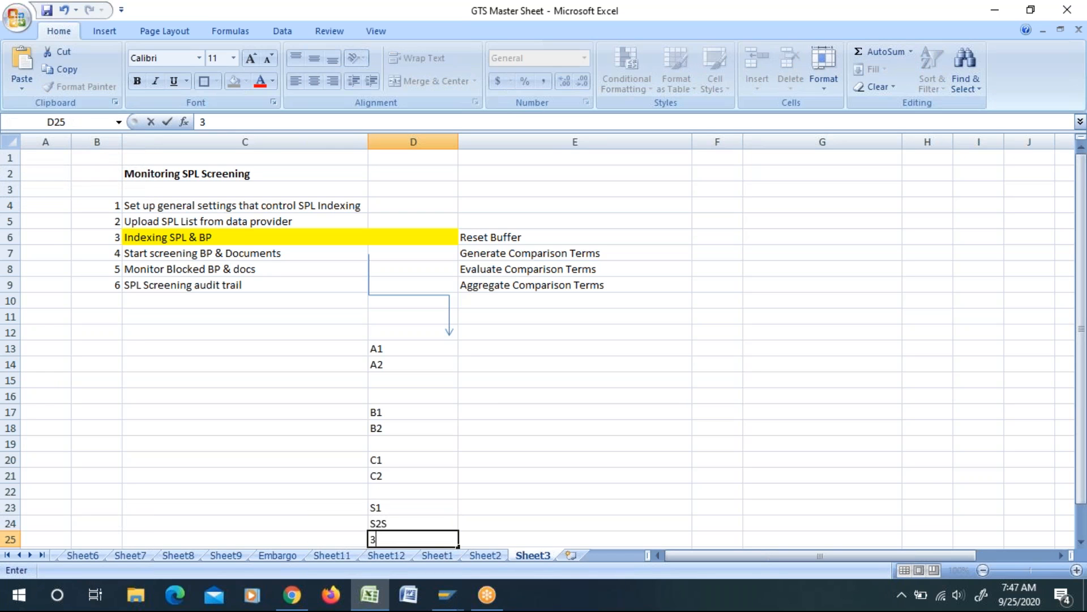
pyautogui.press('Up')
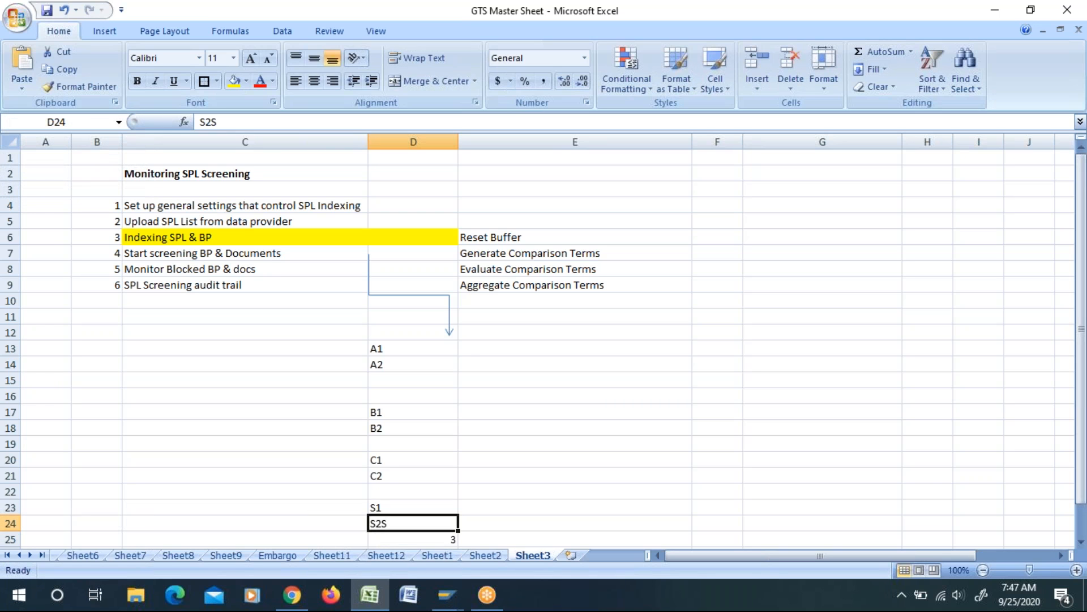
pyautogui.write('S2')
pyautogui.press('Return')
pyautogui.write('S3')
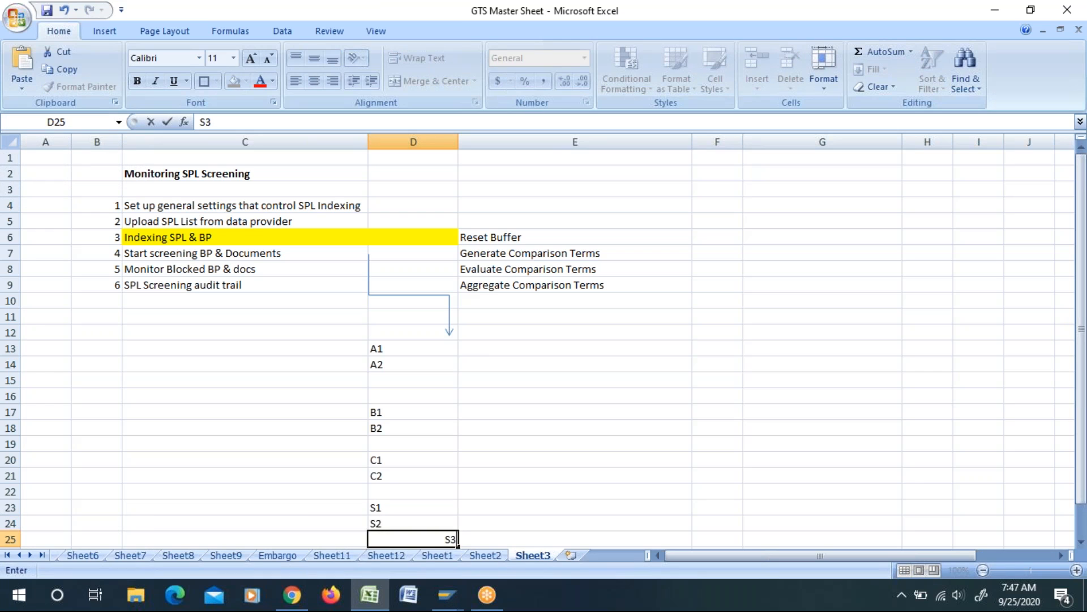
pyautogui.press('Return')
pyautogui.press('Return')
pyautogui.press('Return')
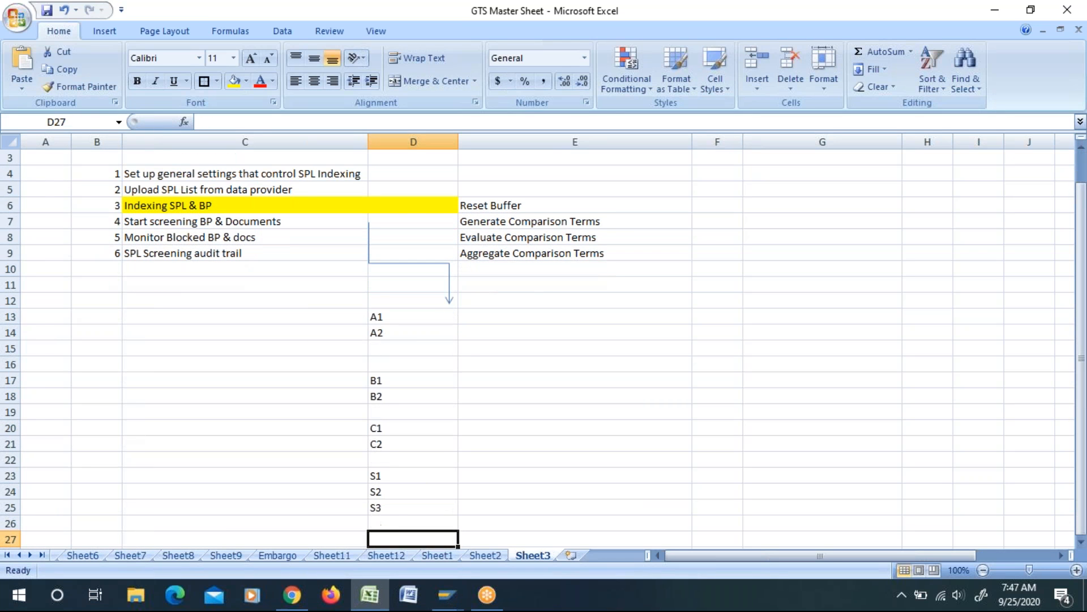
# Step: Enter O3 in cell D28, below the S entries
pyautogui.write('O3')
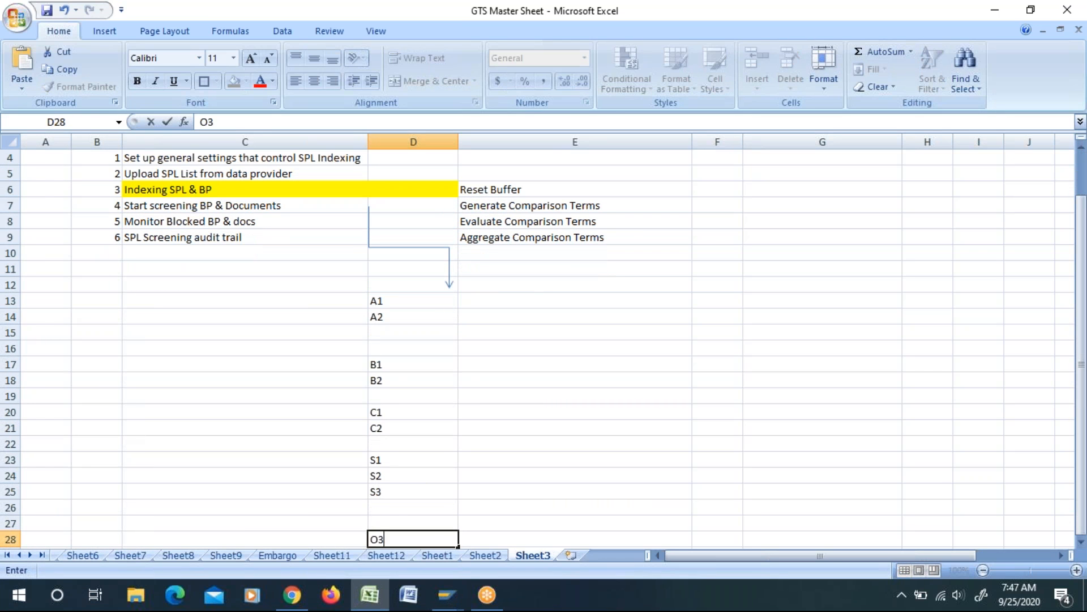
pyautogui.click(318, 353)
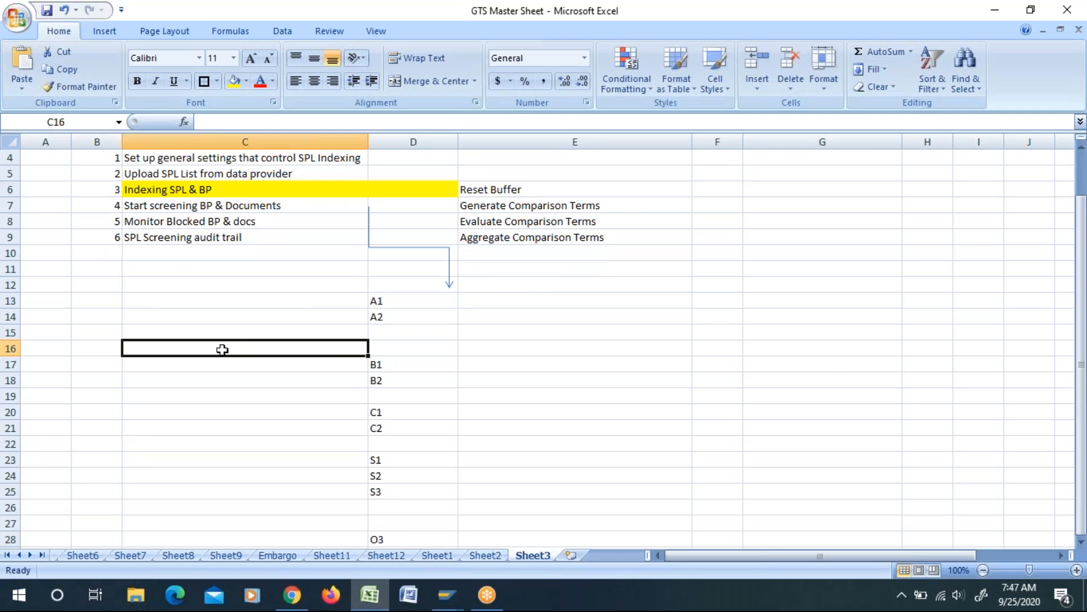
pyautogui.scroll(1, 737, 413)
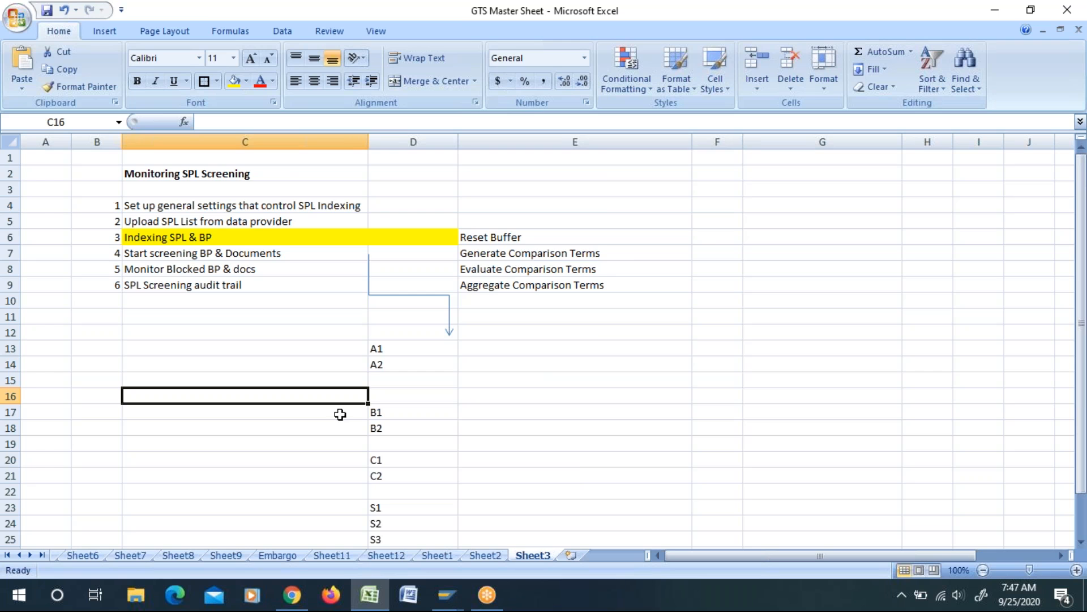
# Step: Narrow column E closer to the width of its entries and select cell E13 beside A1
pyautogui.scroll(-2, 555, 370)
pyautogui.scroll(2, 556, 370)
pyautogui.click(242, 207)
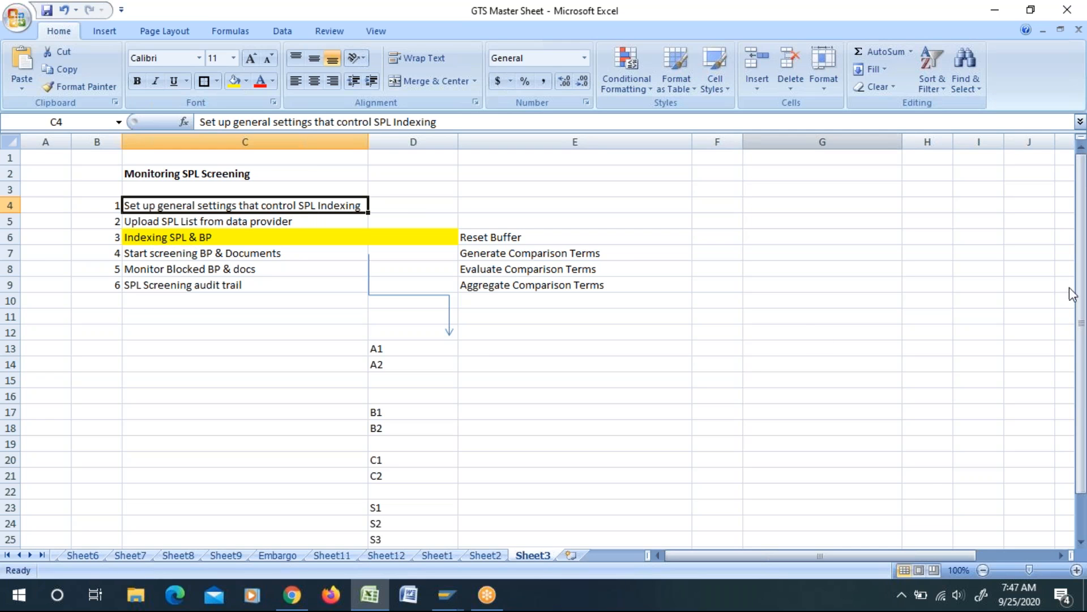
pyautogui.scroll(-1, 404, 360)
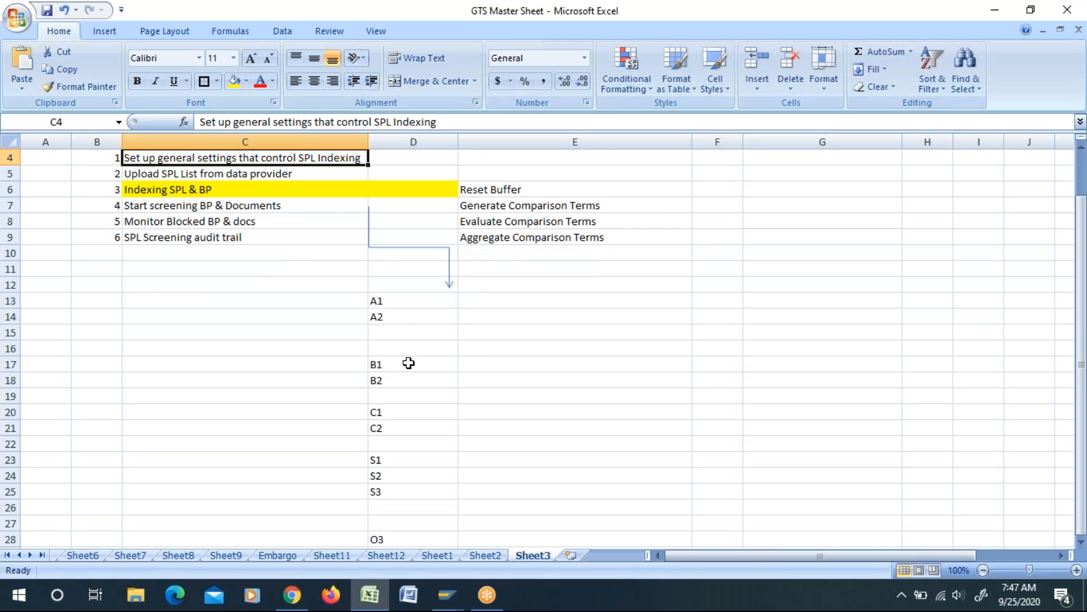
pyautogui.scroll(-2, 462, 337)
pyautogui.scroll(1, 462, 337)
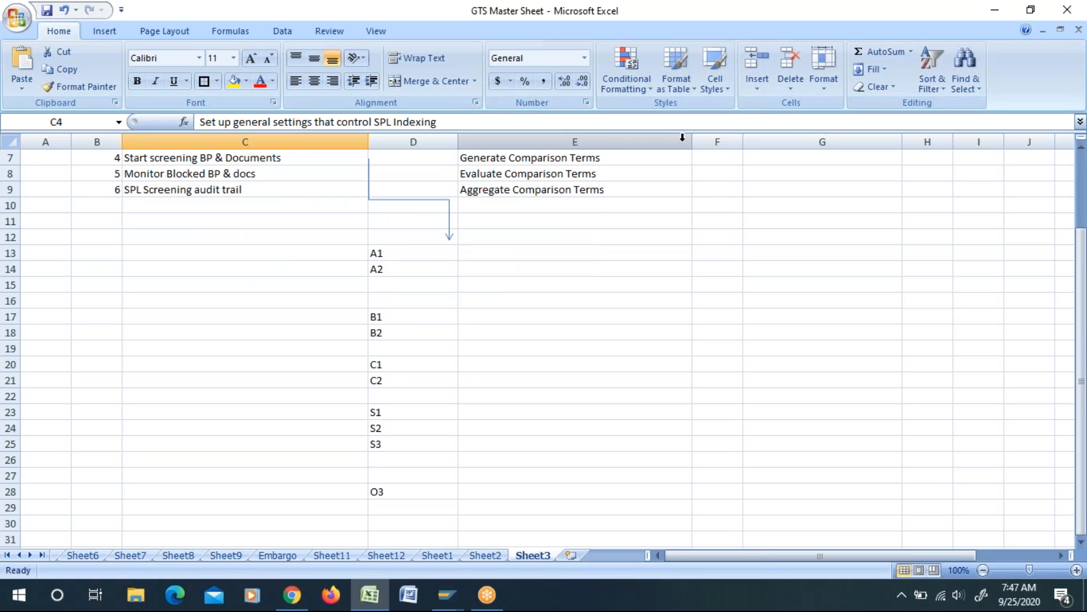
pyautogui.moveTo(691, 141); pyautogui.dragTo(623, 148)
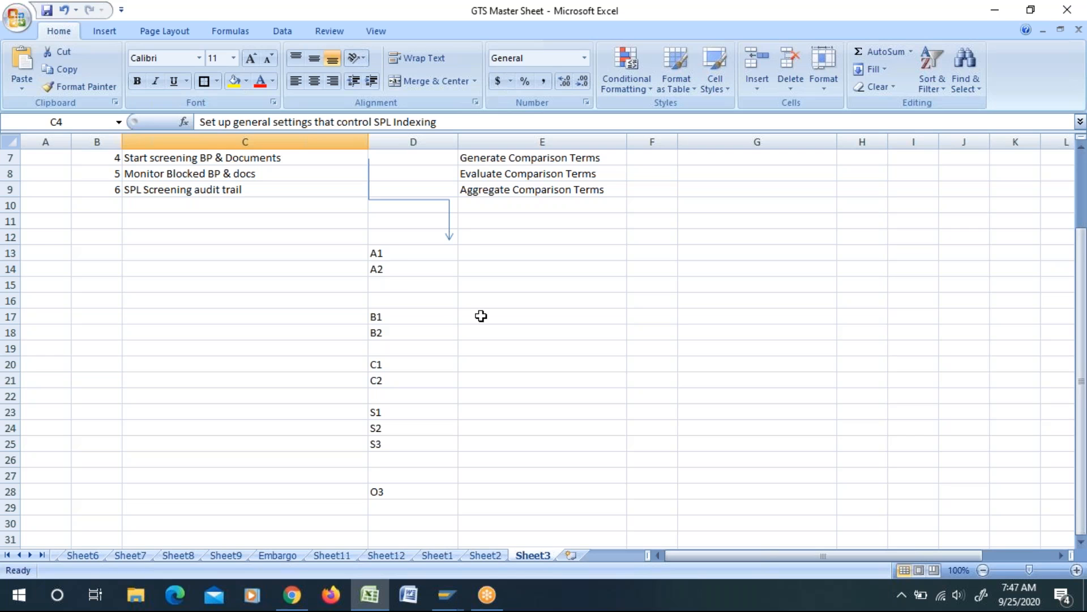
pyautogui.click(477, 253)
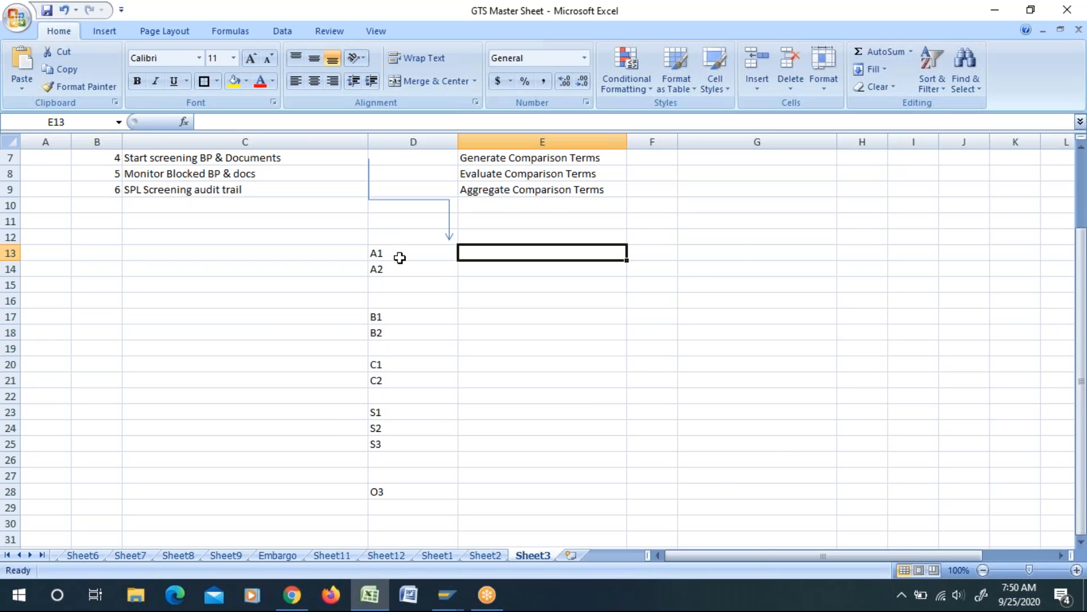
pyautogui.moveTo(398, 256); pyautogui.dragTo(395, 269)
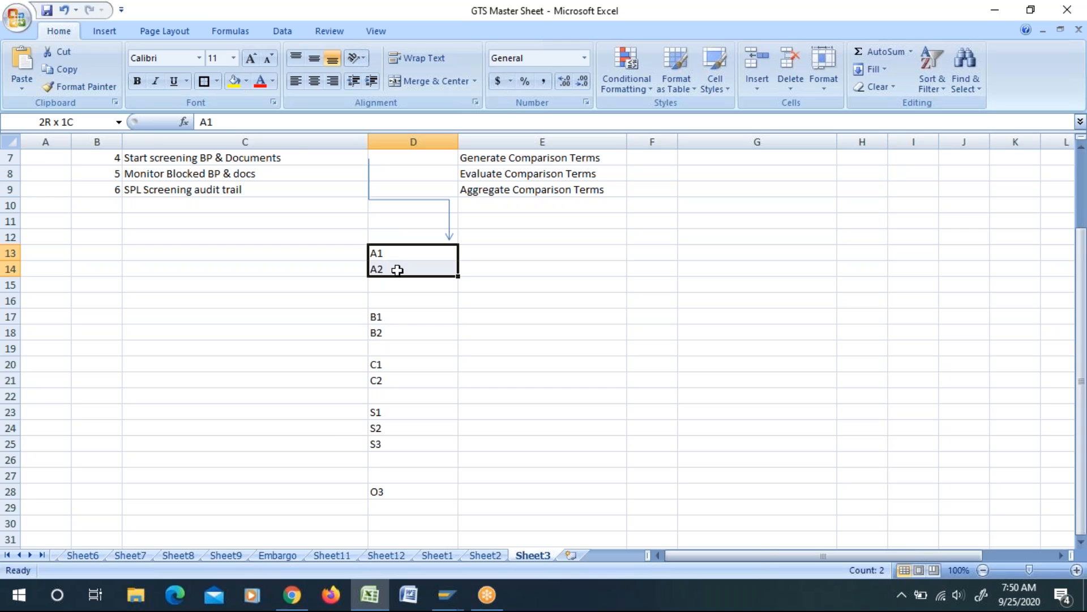
pyautogui.click(391, 321)
pyautogui.moveTo(391, 321); pyautogui.dragTo(394, 365)
pyautogui.moveTo(394, 367); pyautogui.dragTo(396, 383)
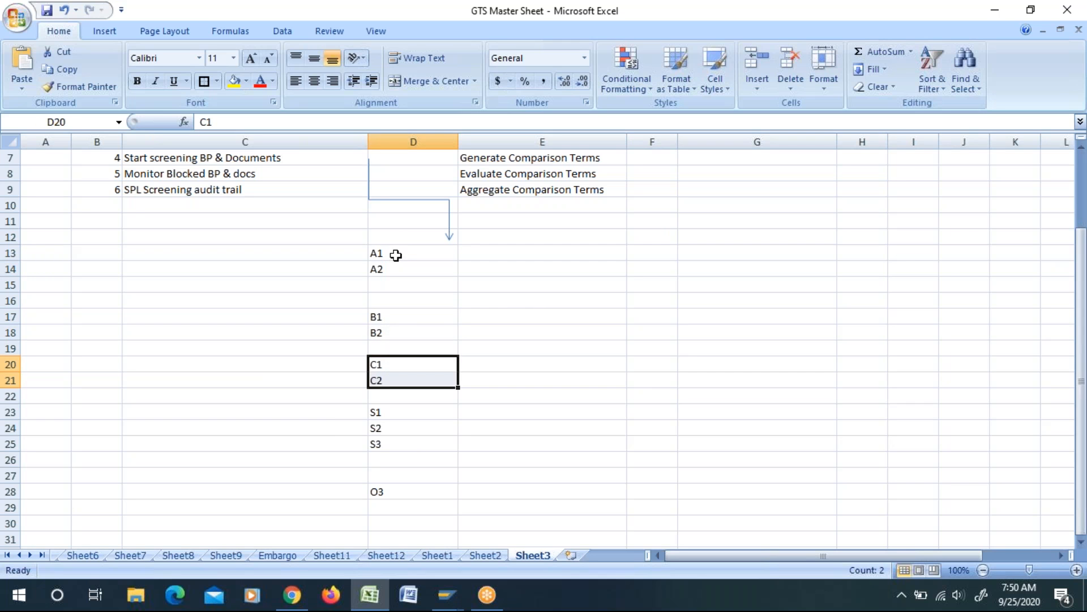
pyautogui.click(395, 271)
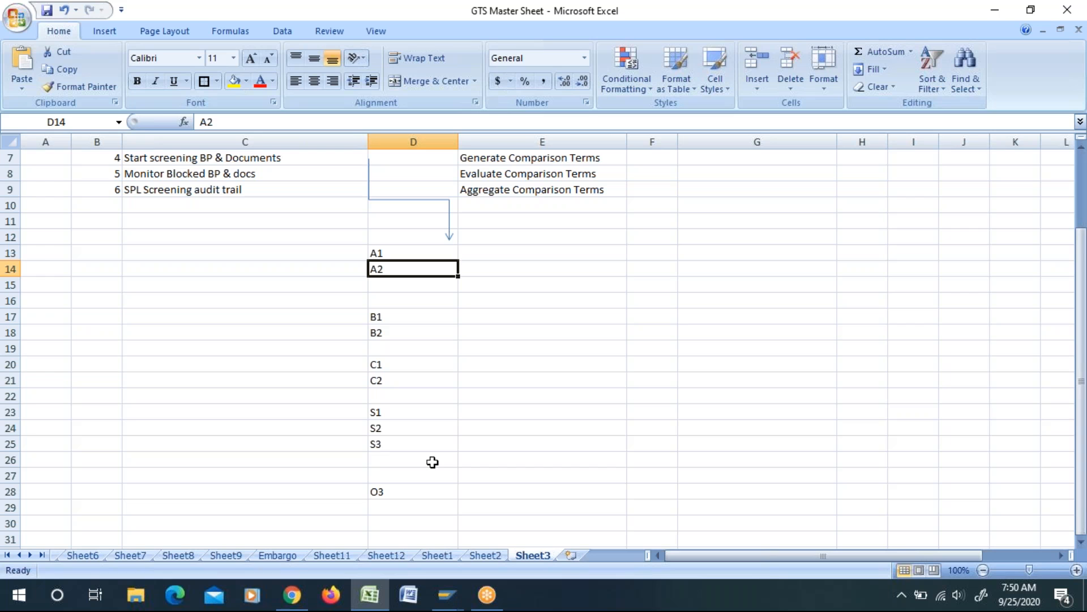
pyautogui.click(547, 361)
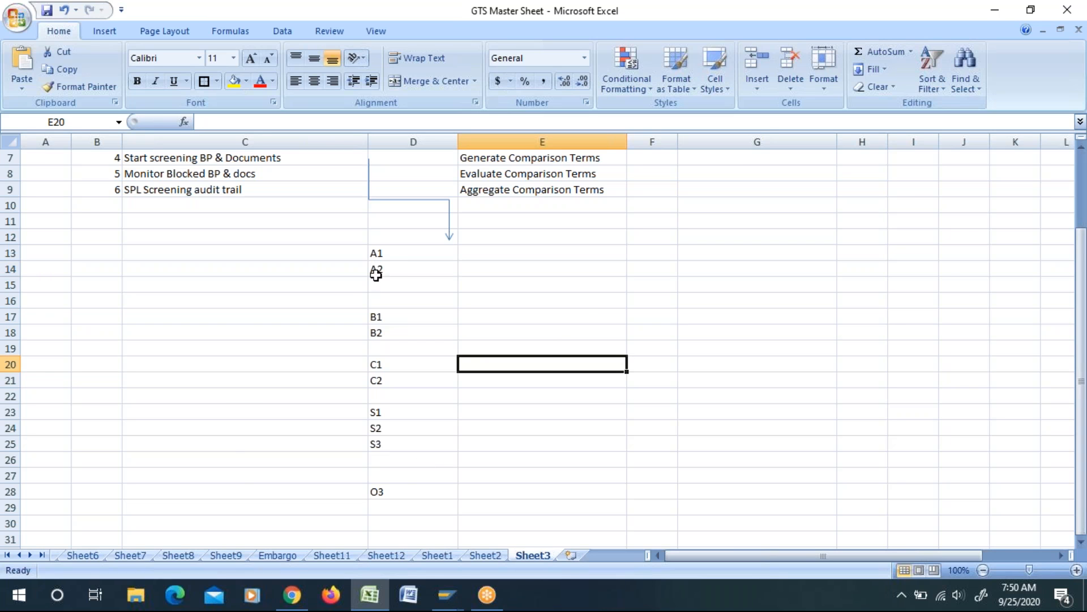
pyautogui.click(391, 254)
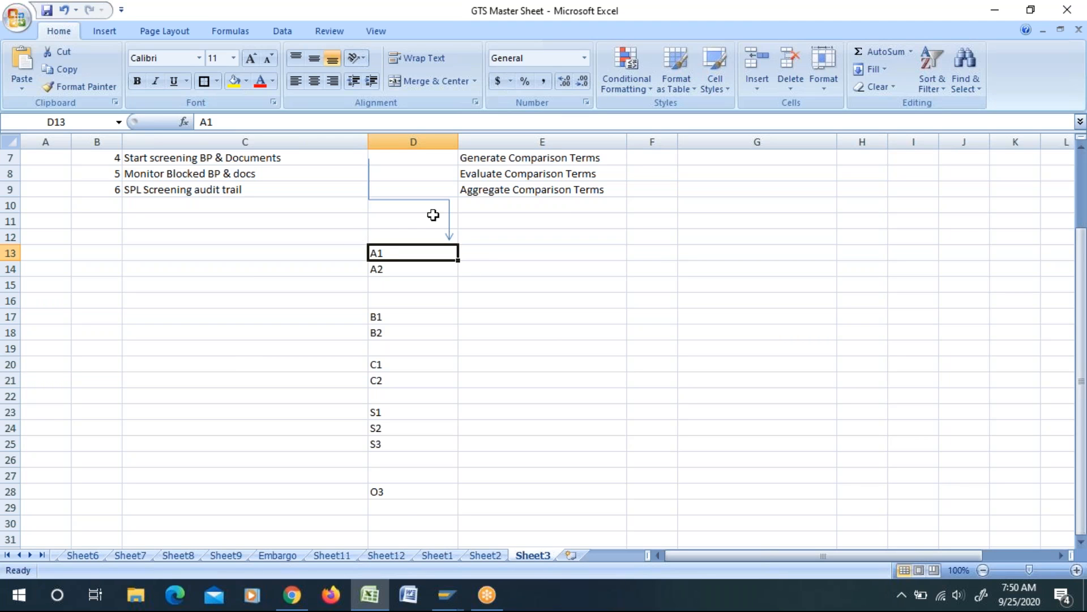
# Step: Switch to SAP Logon and log on to the GTS Server connection, client 200, entering the user name and the account password
pyautogui.moveTo(448, 601)
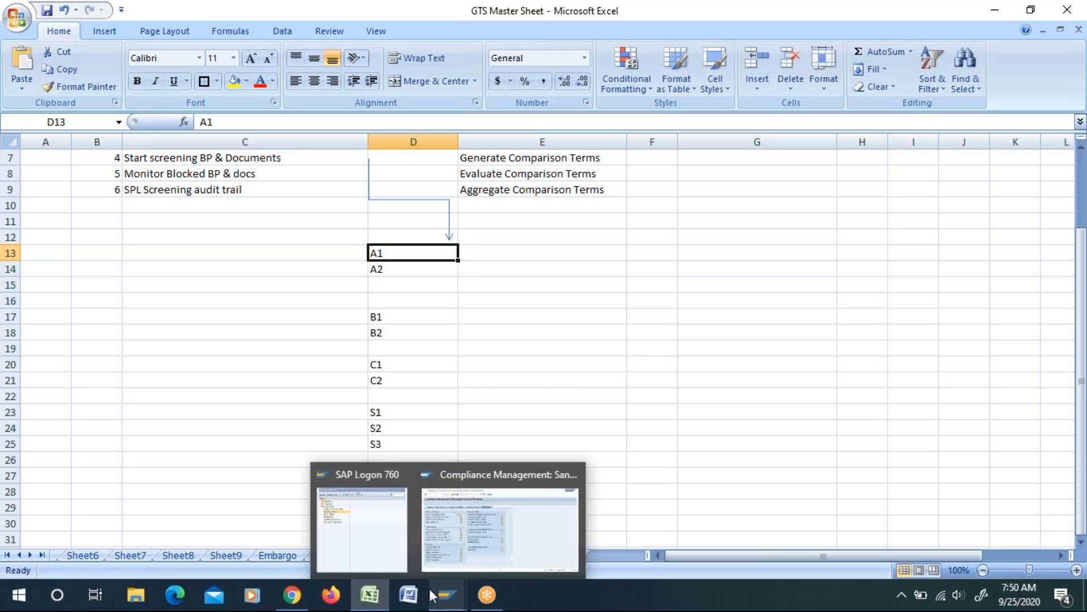
pyautogui.click(342, 544)
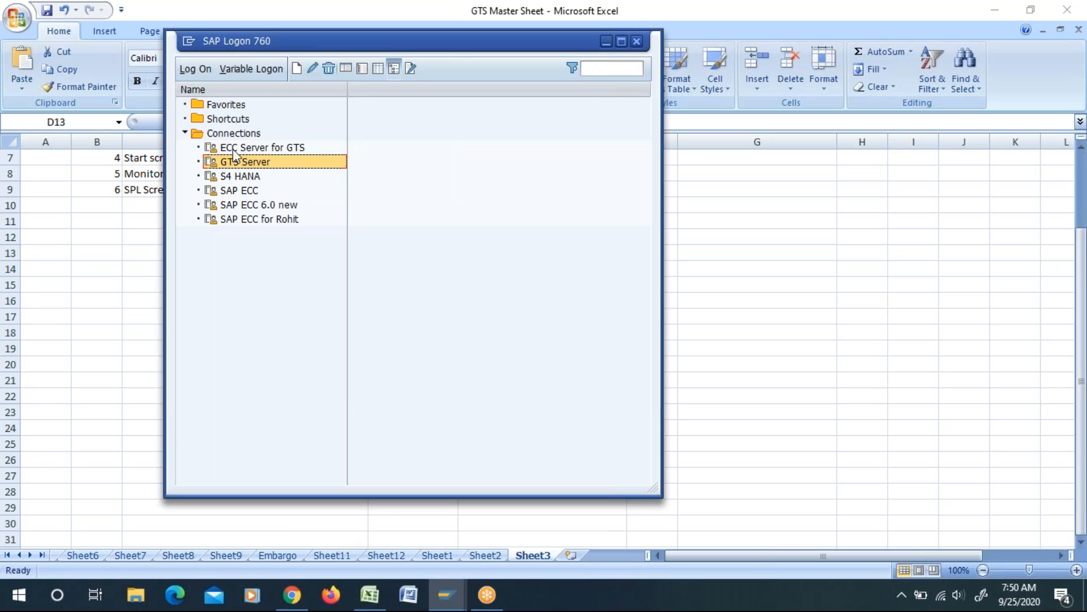
pyautogui.doubleClick(206, 163)
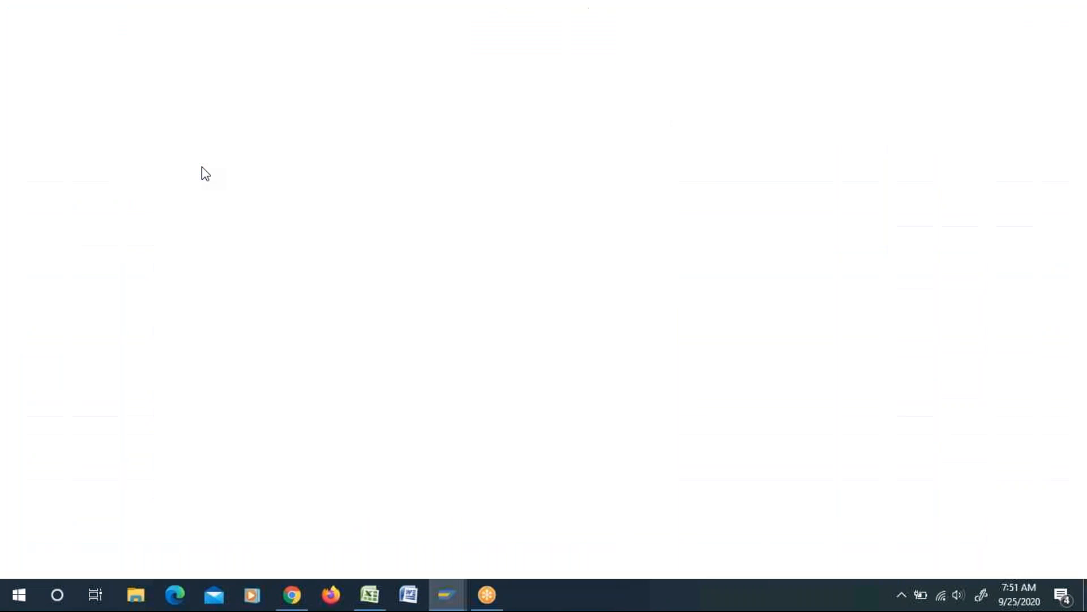
pyautogui.click(144, 163)
pyautogui.click(150, 179)
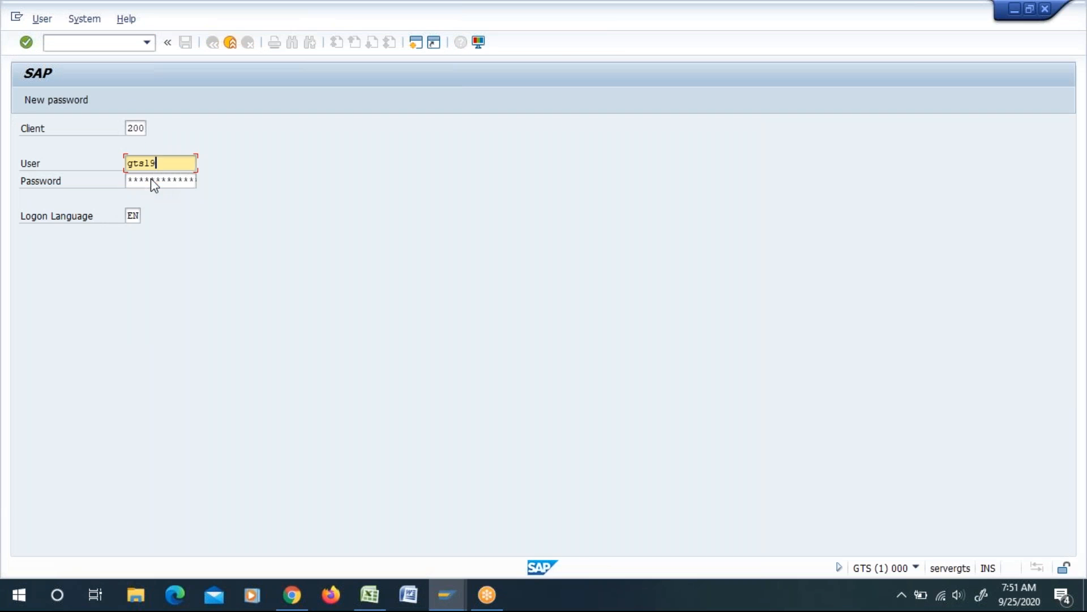
pyautogui.click(139, 181)
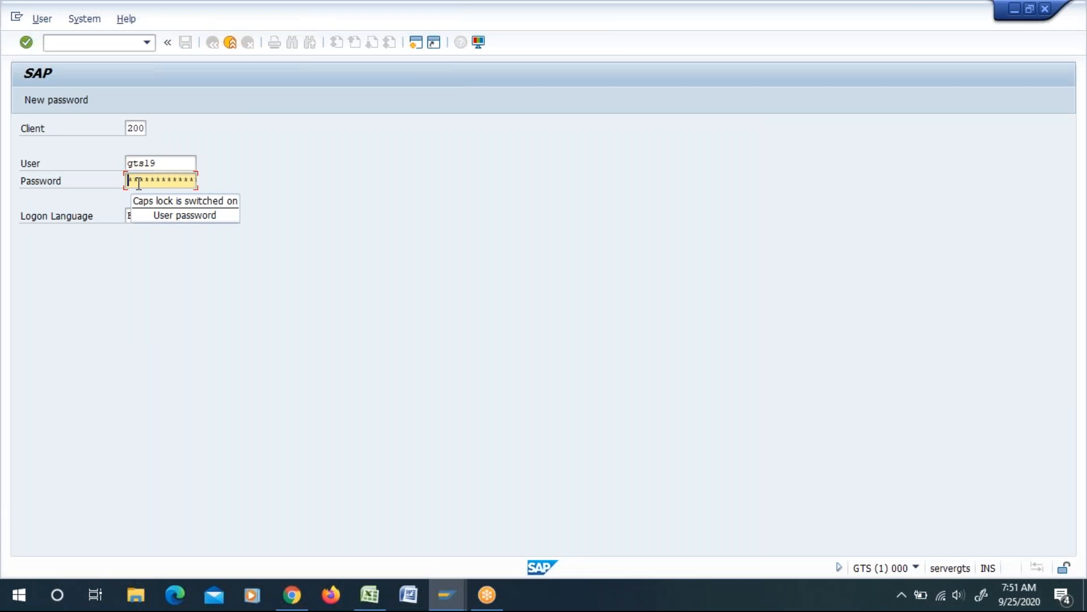
pyautogui.write('********')
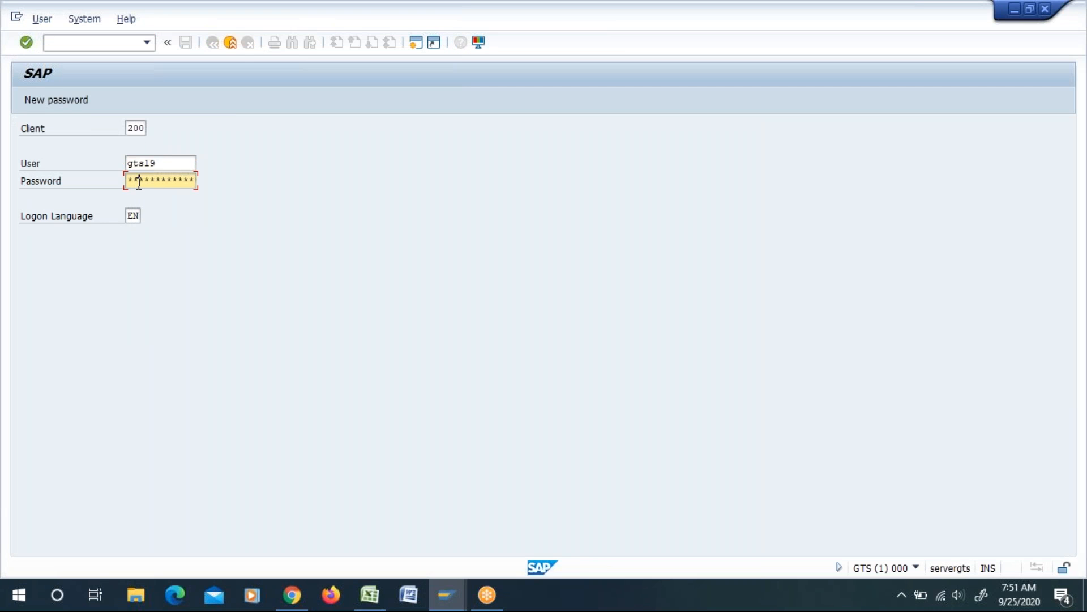
pyautogui.write('*')
pyautogui.press('Return')
pyautogui.click(145, 456)
pyautogui.click(501, 549)
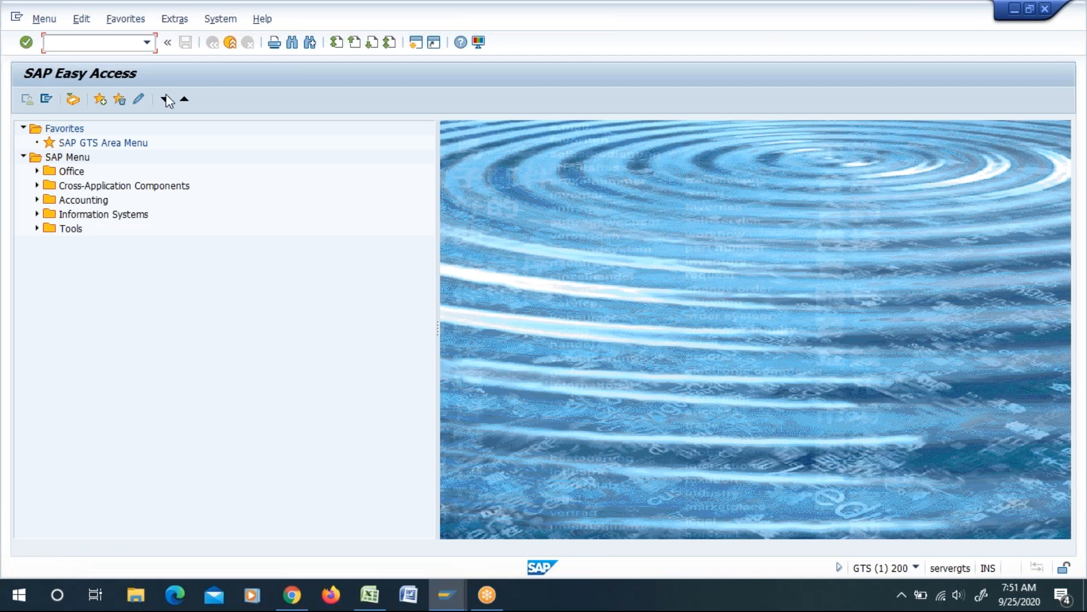
# Step: Run transaction spro and open Activate Item Categories for Application Areas under Global Trade Services, General Settings, Document Structure in the implementation guide
pyautogui.write('spro')
pyautogui.press('Return')
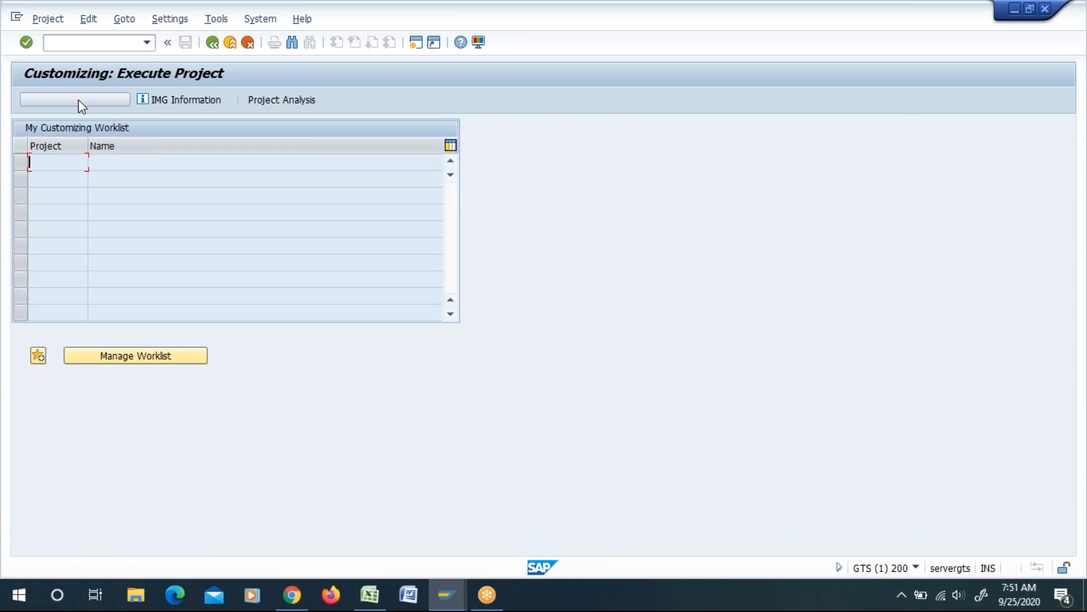
pyautogui.click(36, 215)
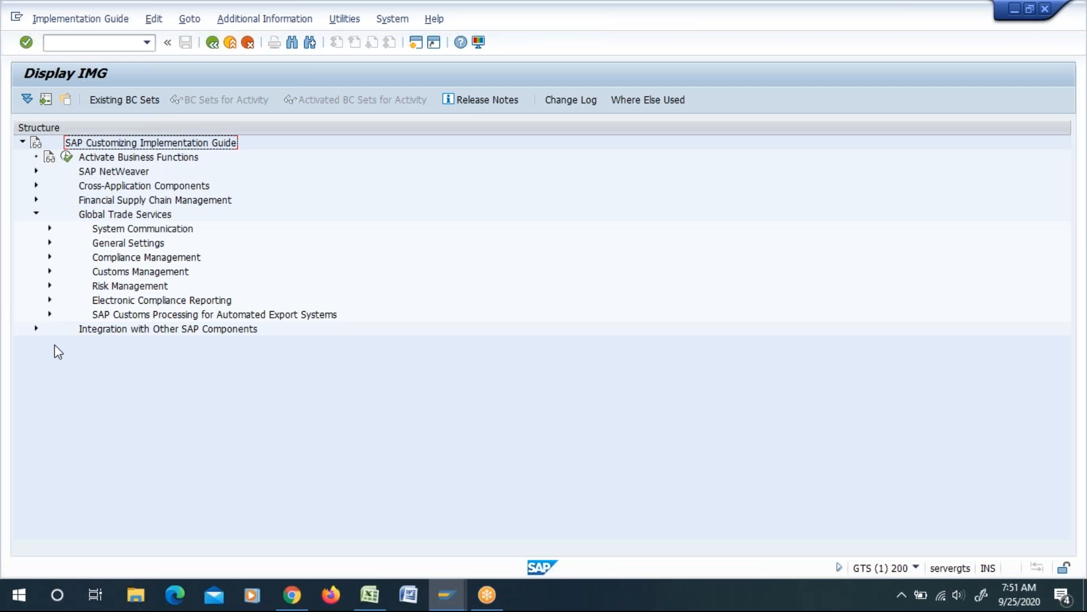
pyautogui.click(50, 243)
pyautogui.scroll(-2, 66, 388)
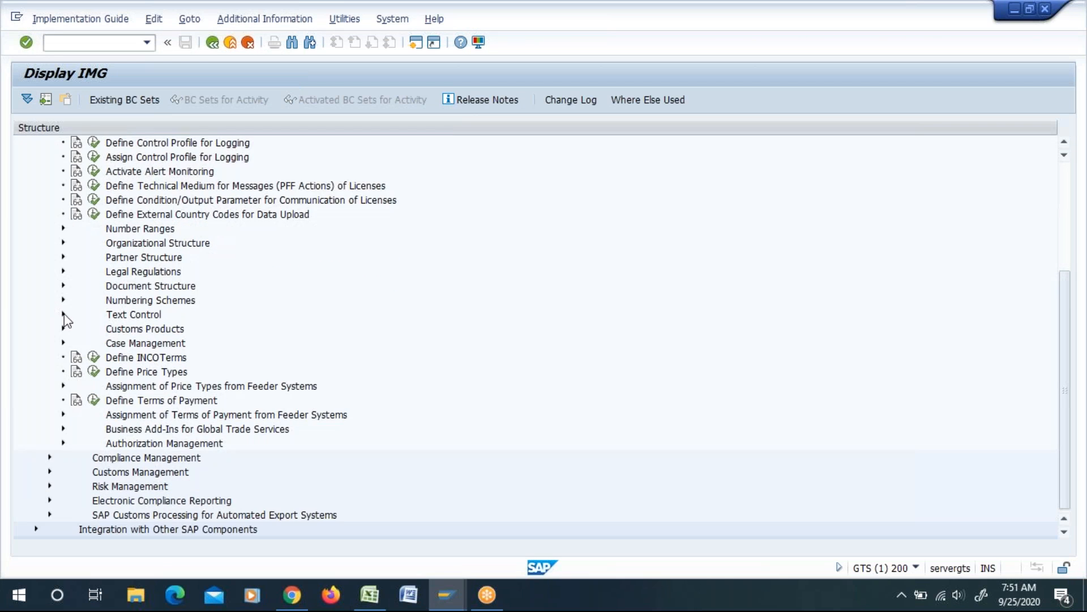
pyautogui.click(63, 285)
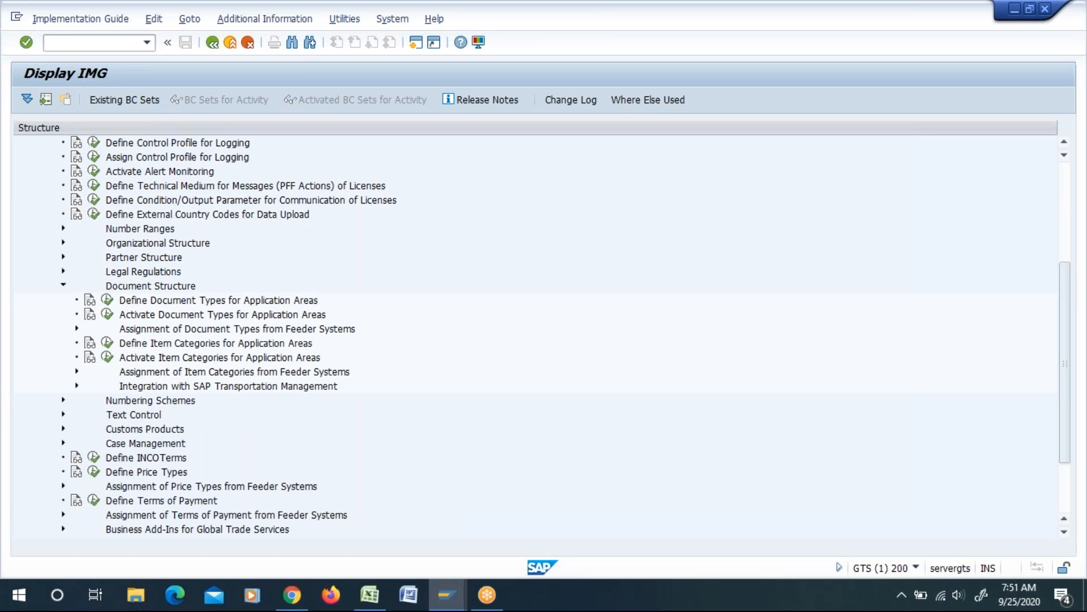
pyautogui.click(108, 358)
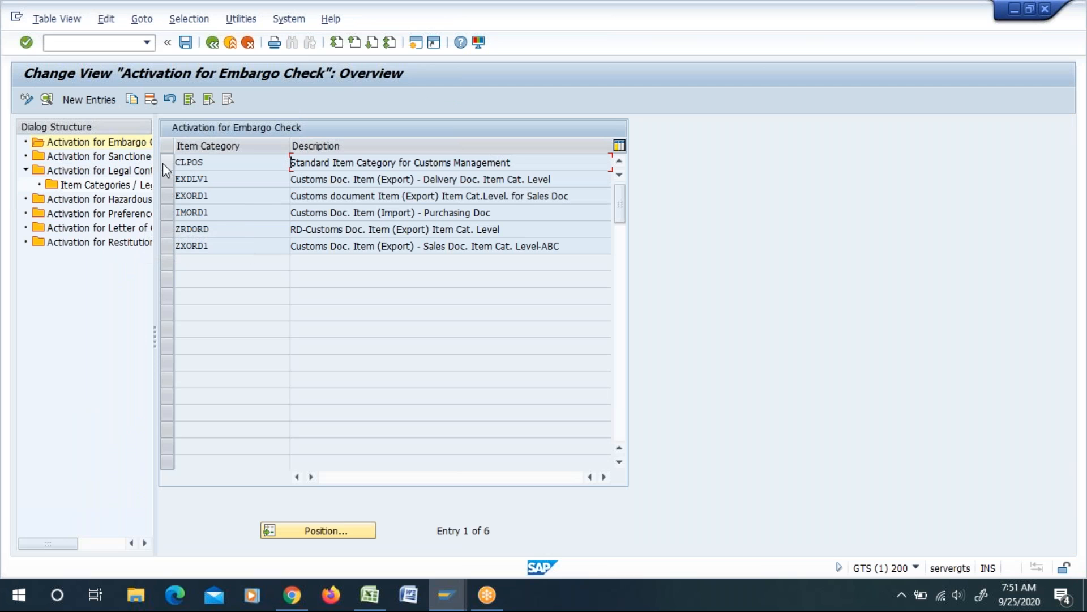
# Step: Review the SPL Screening Time options for item category EXORD1 in the sanctioned party list activation, keeping Synchronous, and return to the implementation guide
pyautogui.click(170, 163)
pyautogui.click(96, 157)
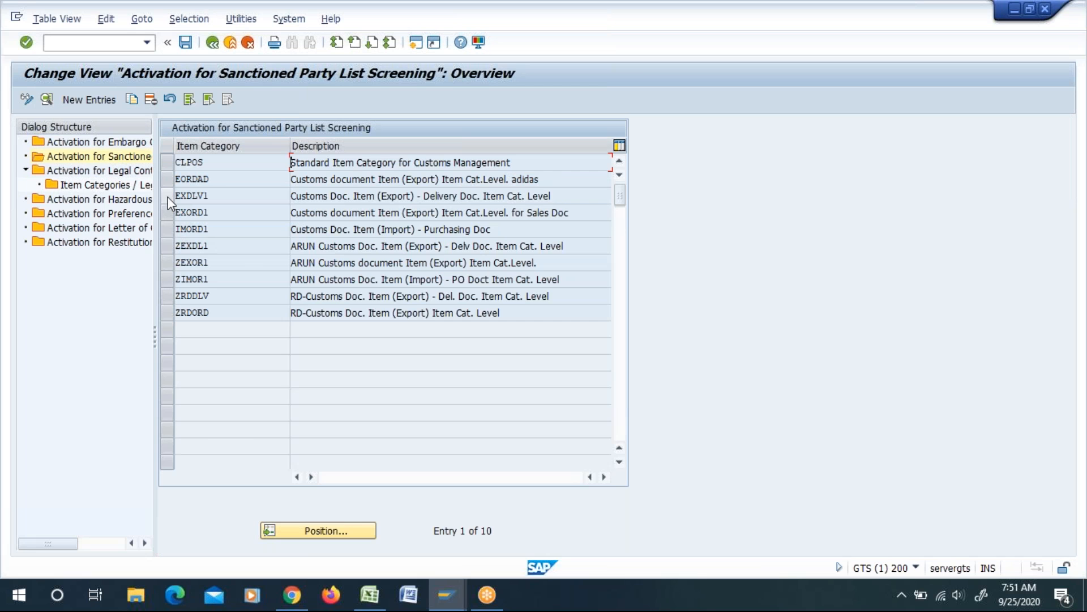
pyautogui.click(169, 209)
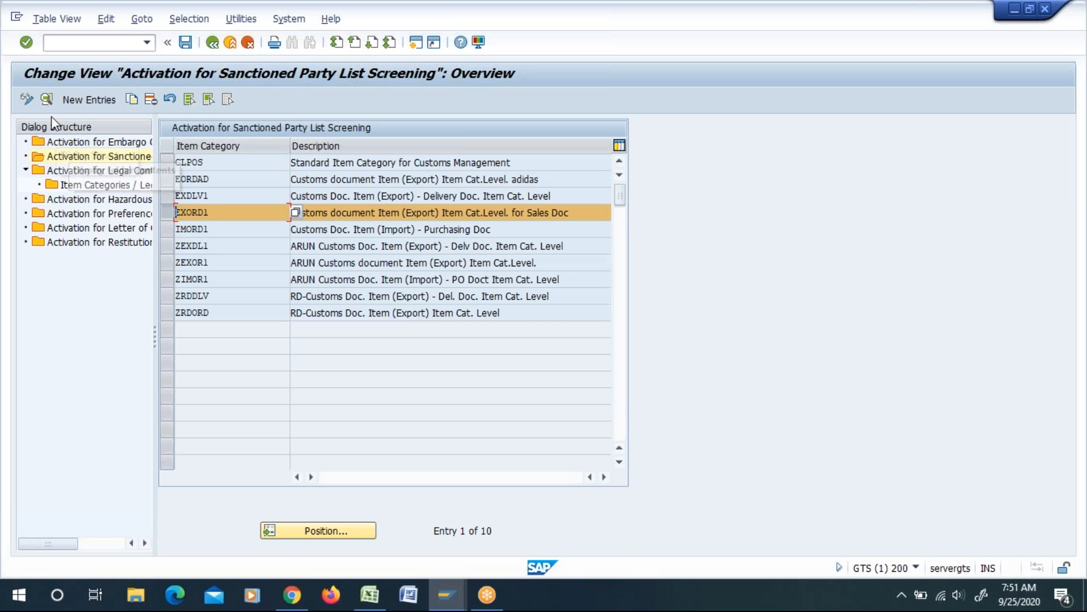
pyautogui.click(44, 103)
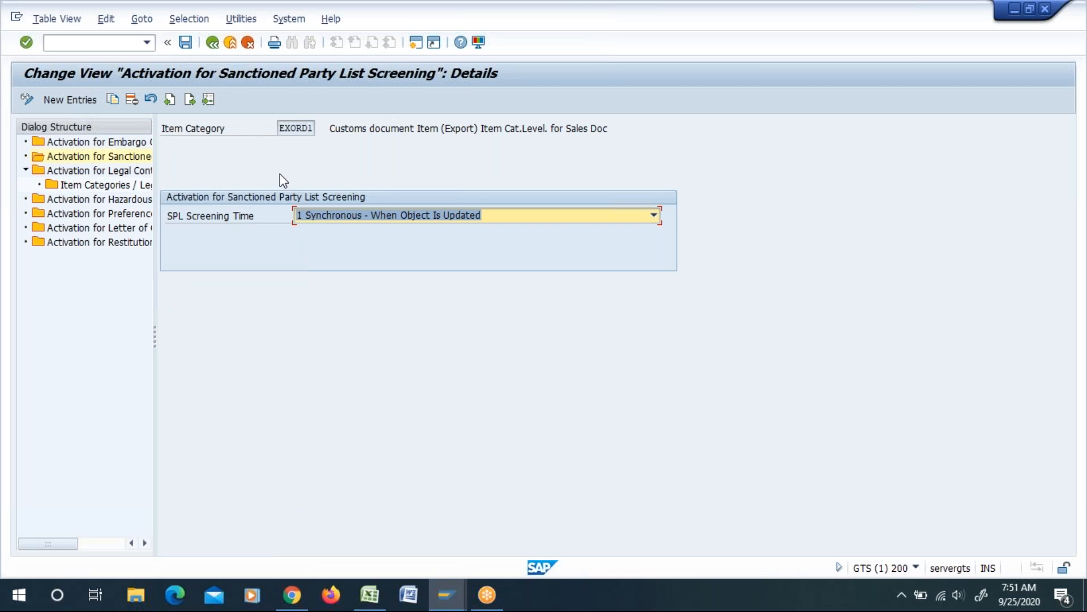
pyautogui.click(348, 219)
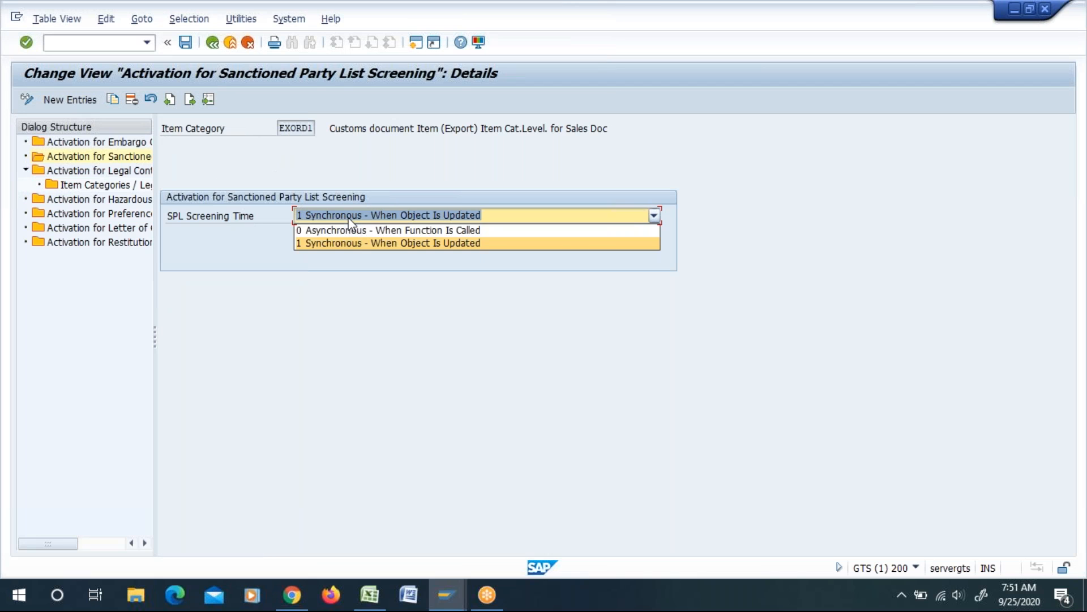
pyautogui.click(306, 242)
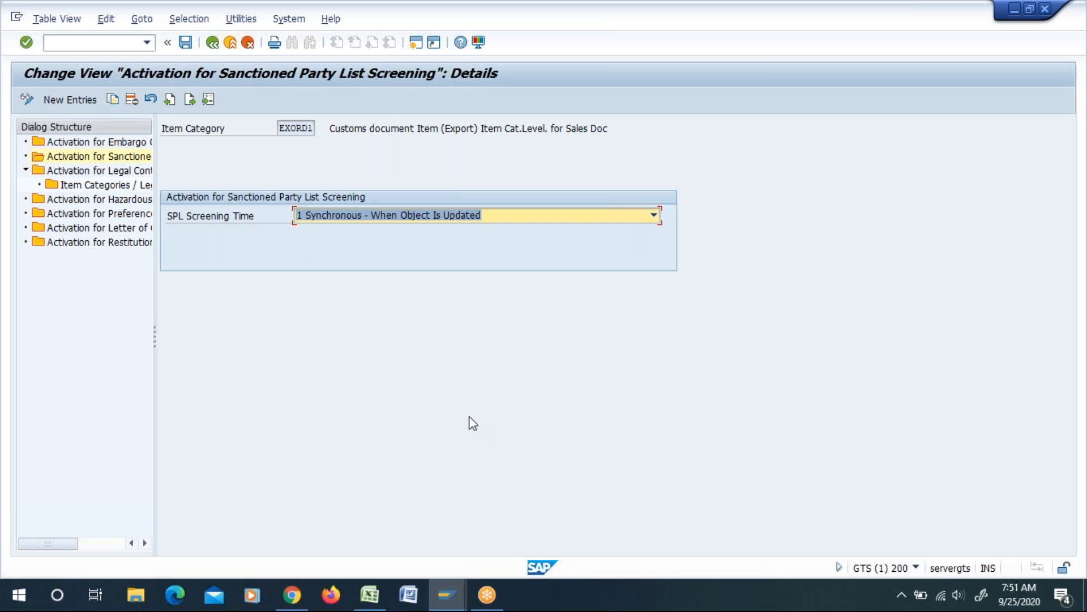
pyautogui.click(111, 42)
pyautogui.press('F3')
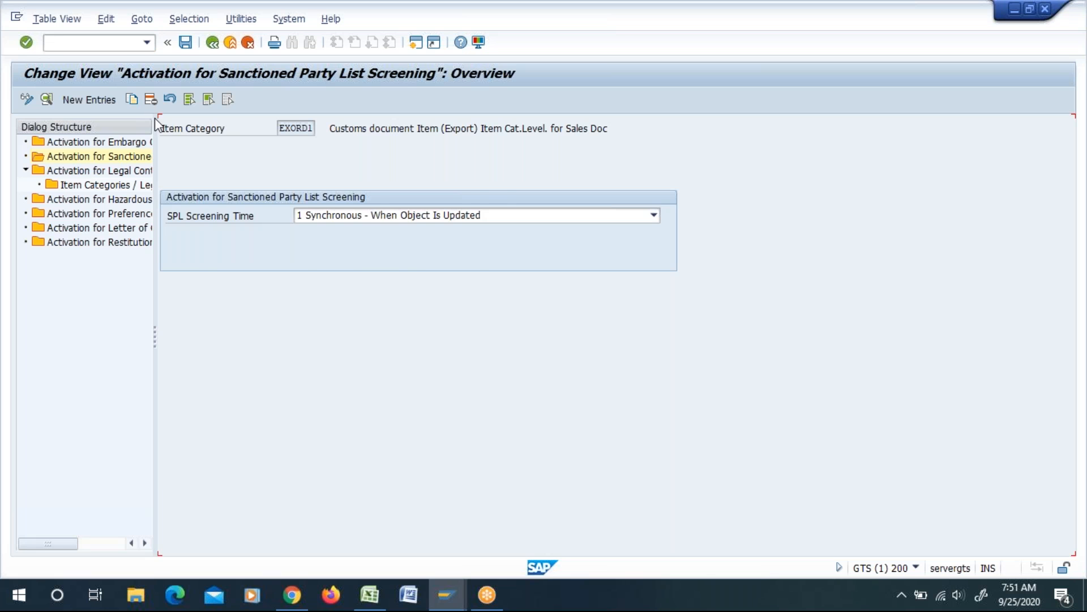
pyautogui.press('F3')
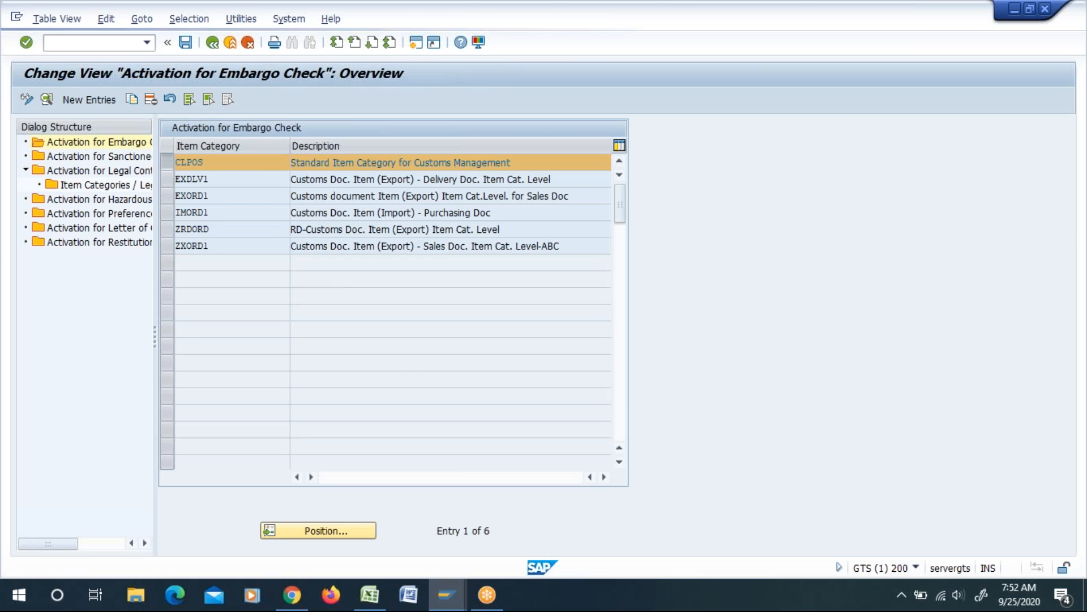
pyautogui.press('F3')
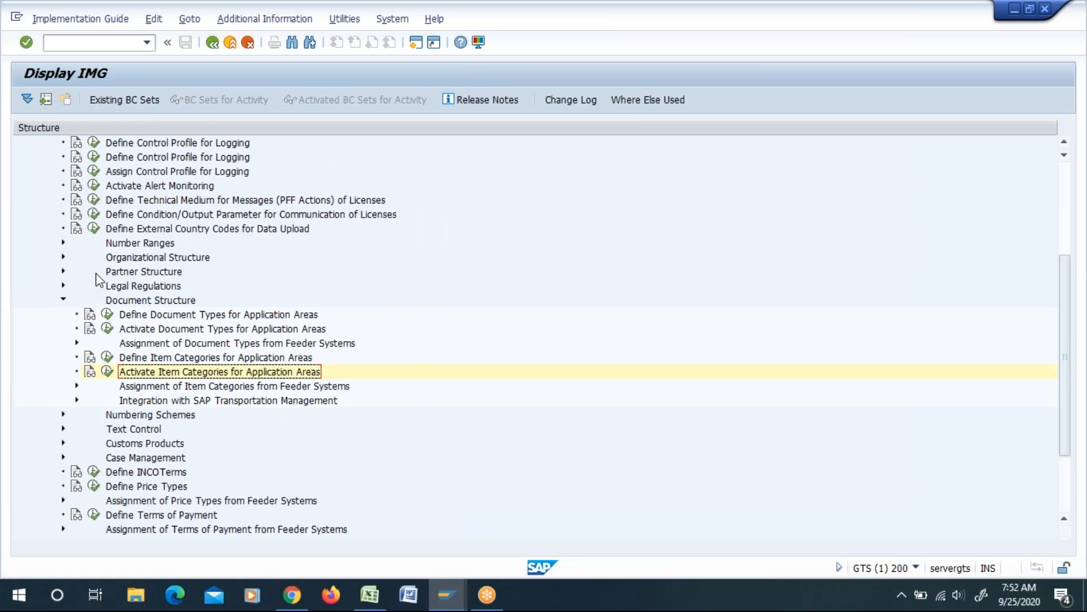
# Step: Open Activate Business Partner at Business Partner Function Level under Compliance Management, Sanctioned Party List Screening, and review the SPL Time options for role SLLCPC
pyautogui.scroll(5, 96, 273)
pyautogui.click(50, 242)
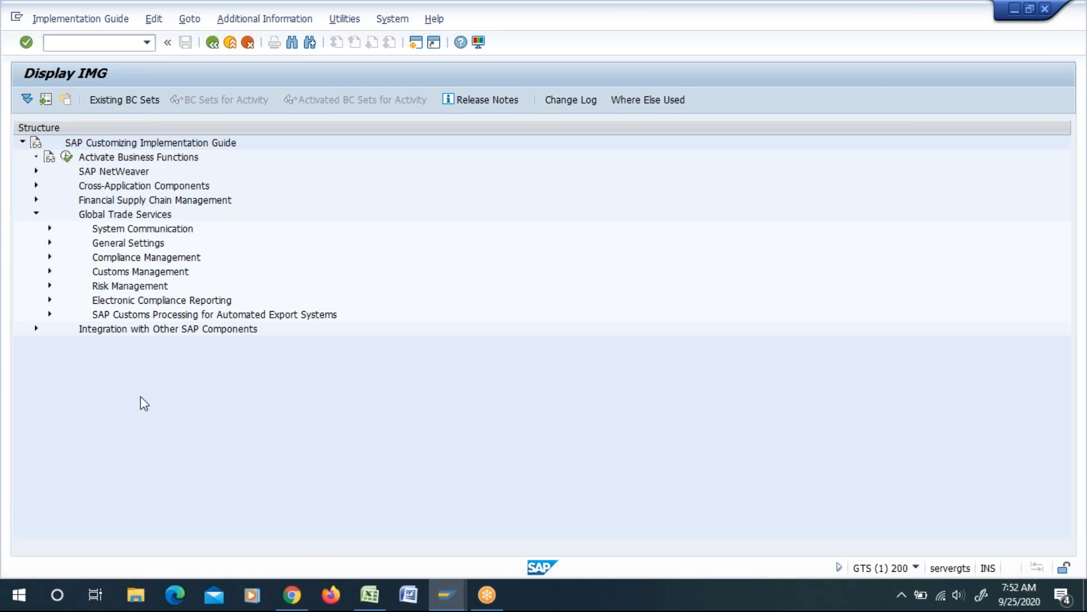
pyautogui.click(50, 257)
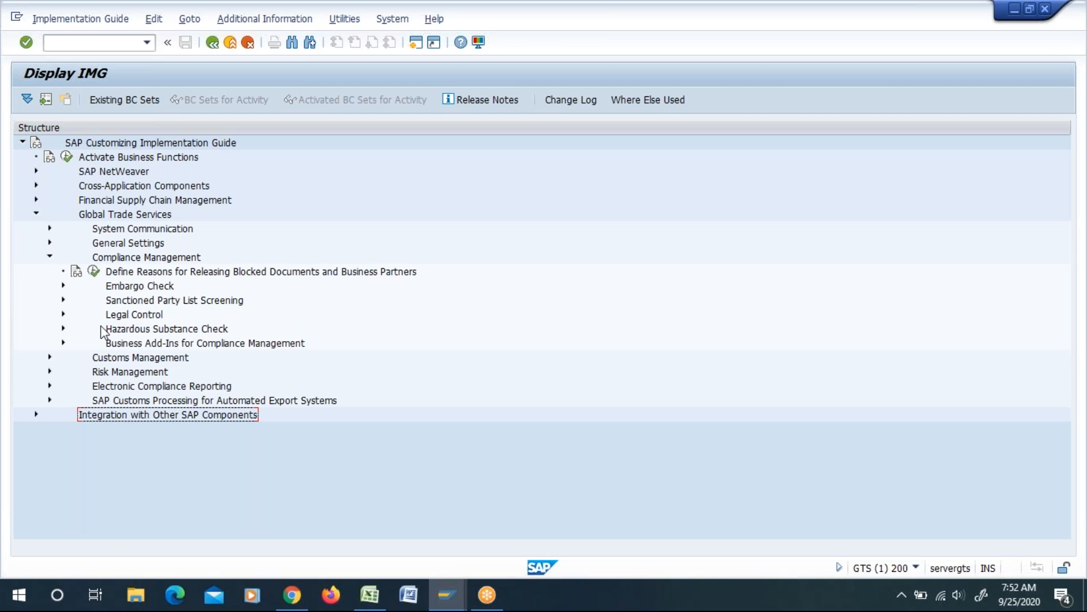
pyautogui.click(63, 300)
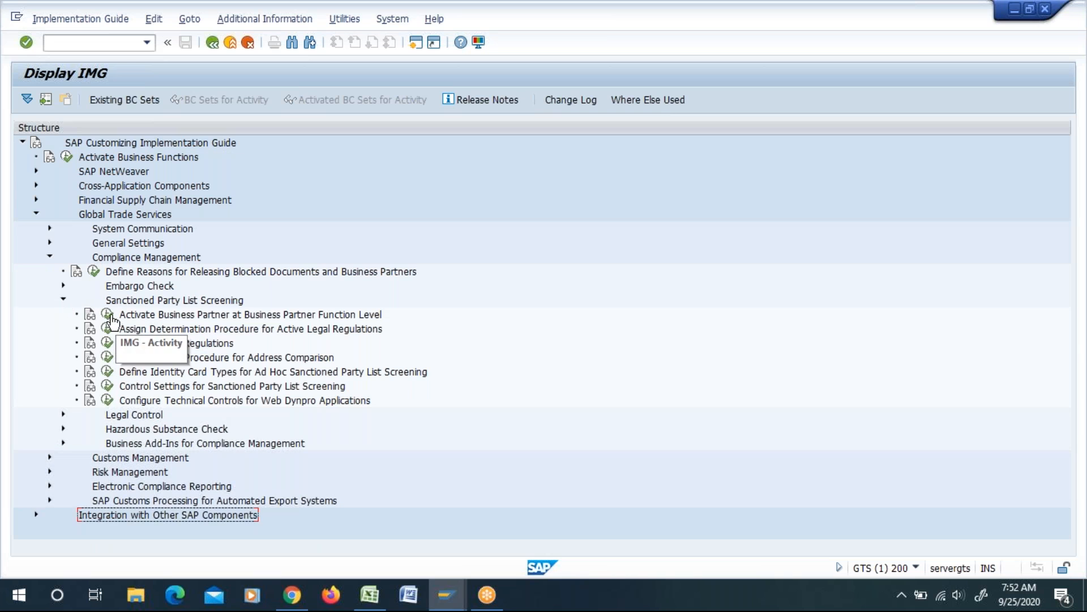
pyautogui.click(107, 314)
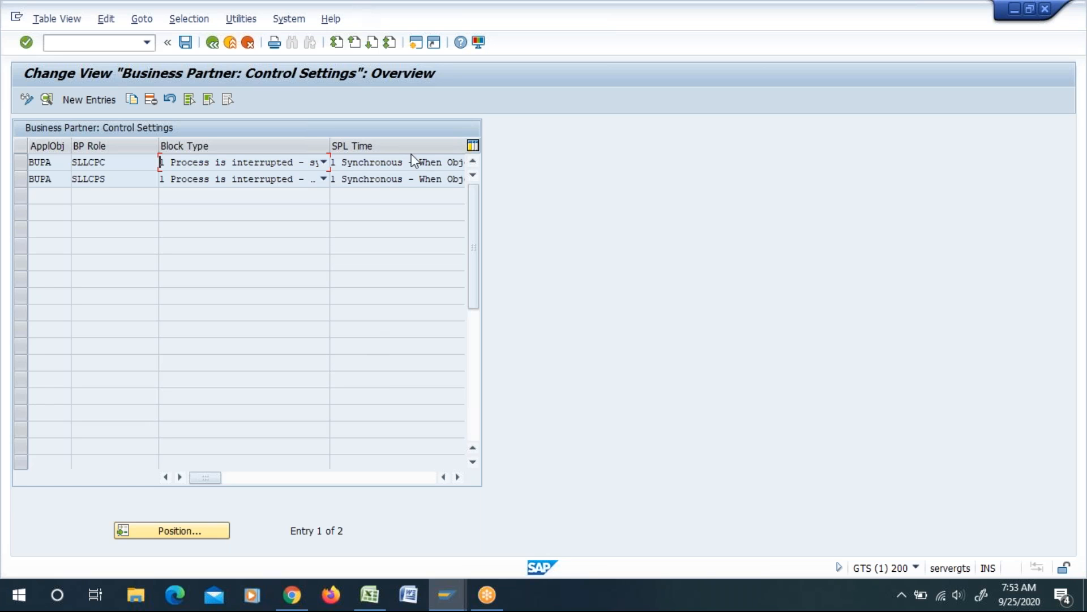
pyautogui.click(386, 165)
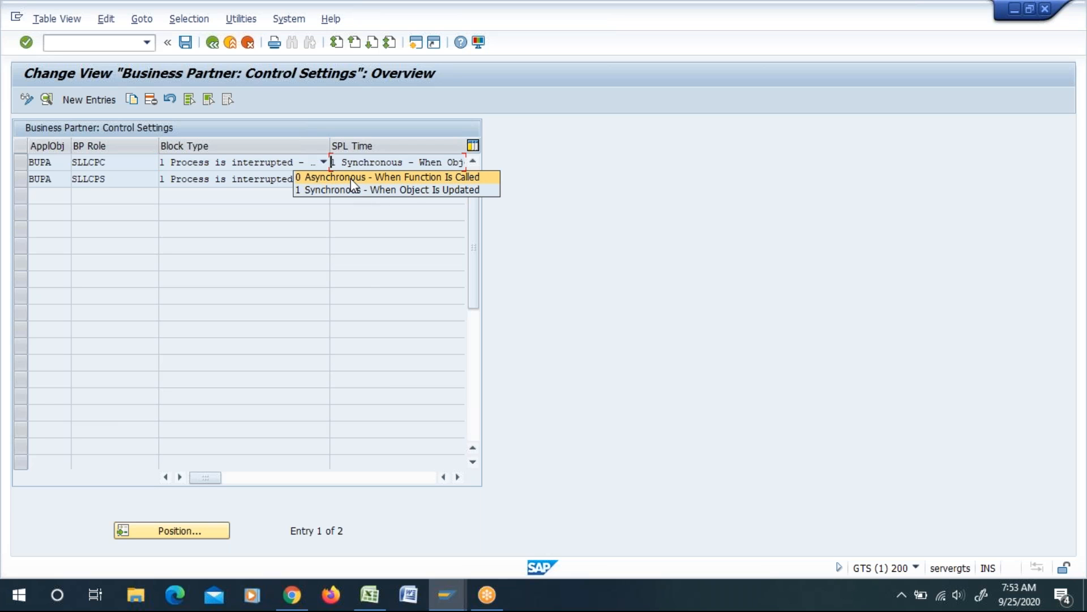
pyautogui.press('Escape')
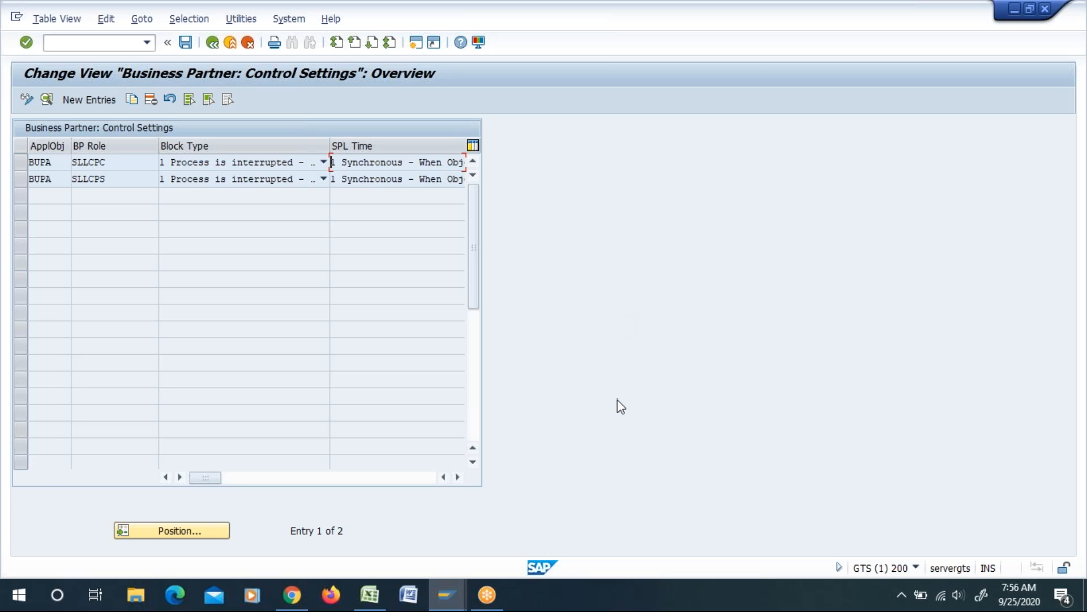
# Step: Switch to the GTS Master Sheet in Excel and select cell G13 in the A1 row
pyautogui.hotkey('alt', 'Tab')
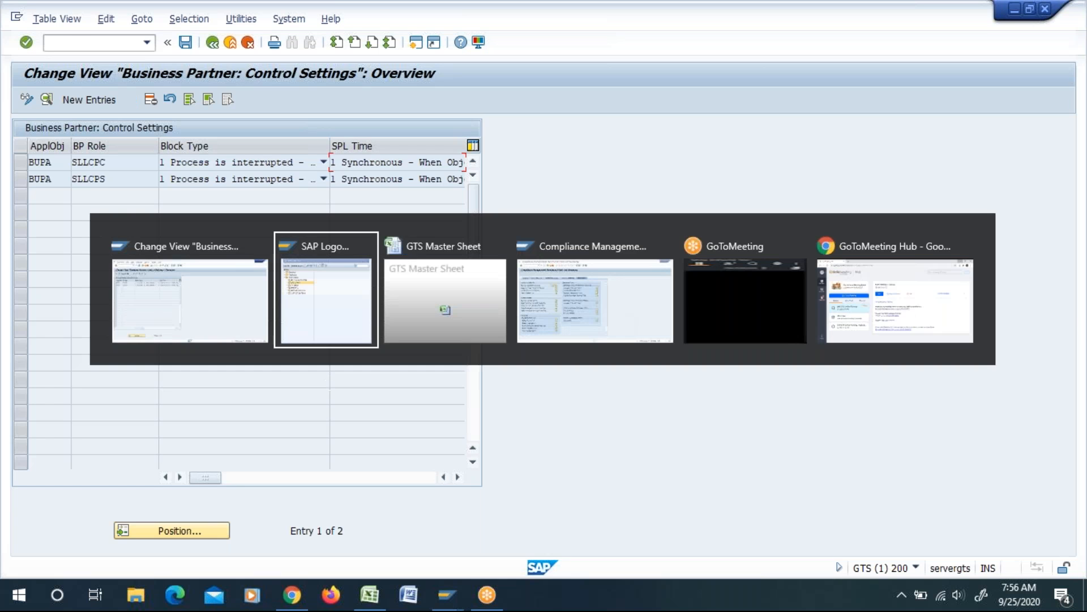
pyautogui.hotkey('alt', 'Tab')
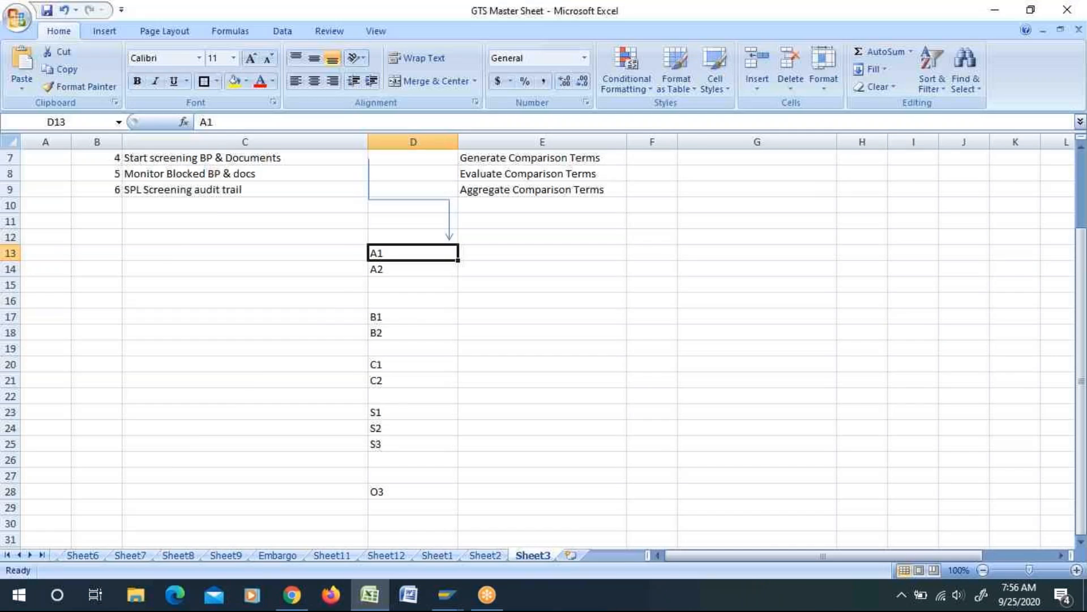
pyautogui.click(620, 379)
pyautogui.click(482, 258)
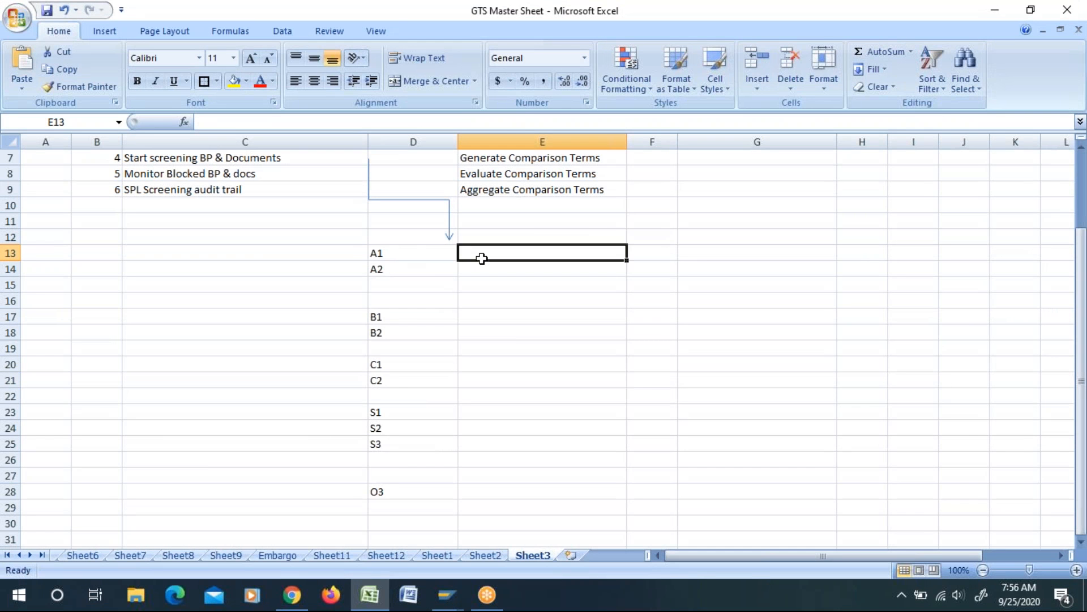
pyautogui.click(405, 254)
pyautogui.click(502, 250)
pyautogui.click(704, 258)
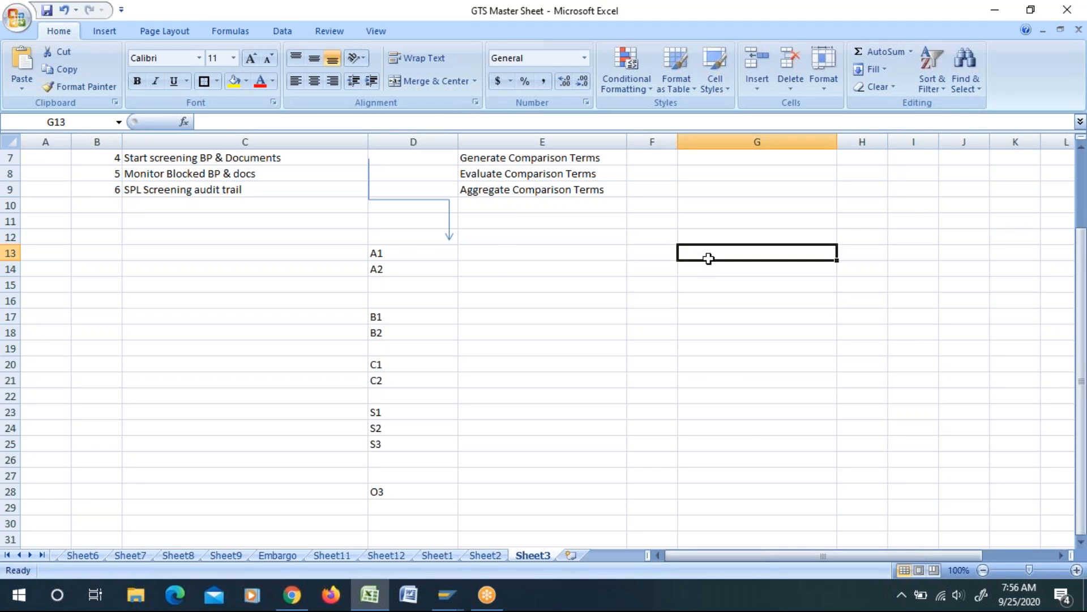
# Step: Go over the A1 and A2 rows of the code list and select the B1 entry in cell D17
pyautogui.click(484, 273)
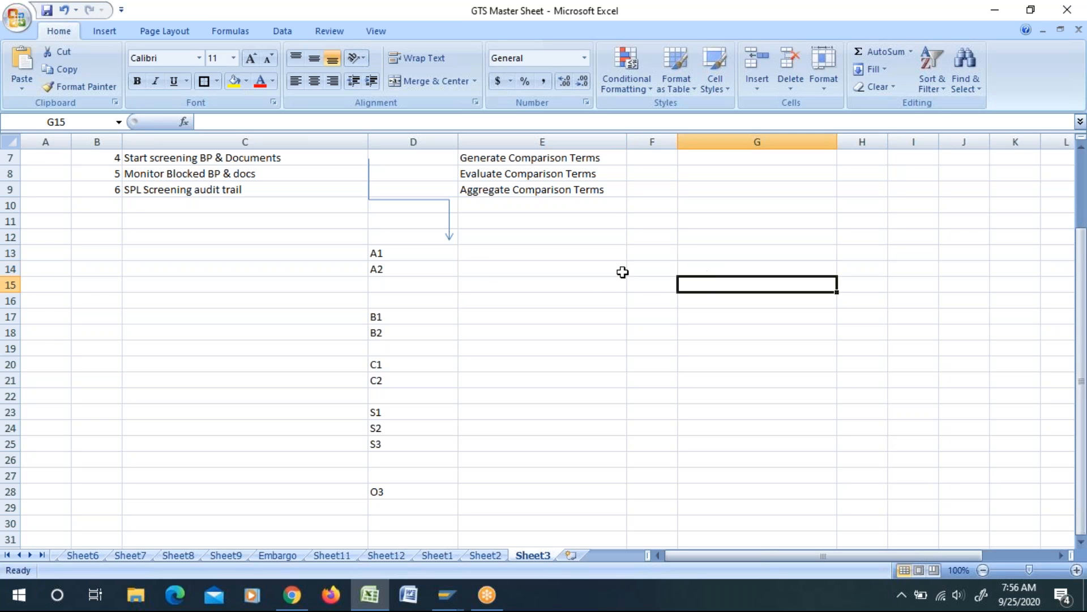
pyautogui.moveTo(376, 252); pyautogui.dragTo(597, 269)
pyautogui.click(709, 340)
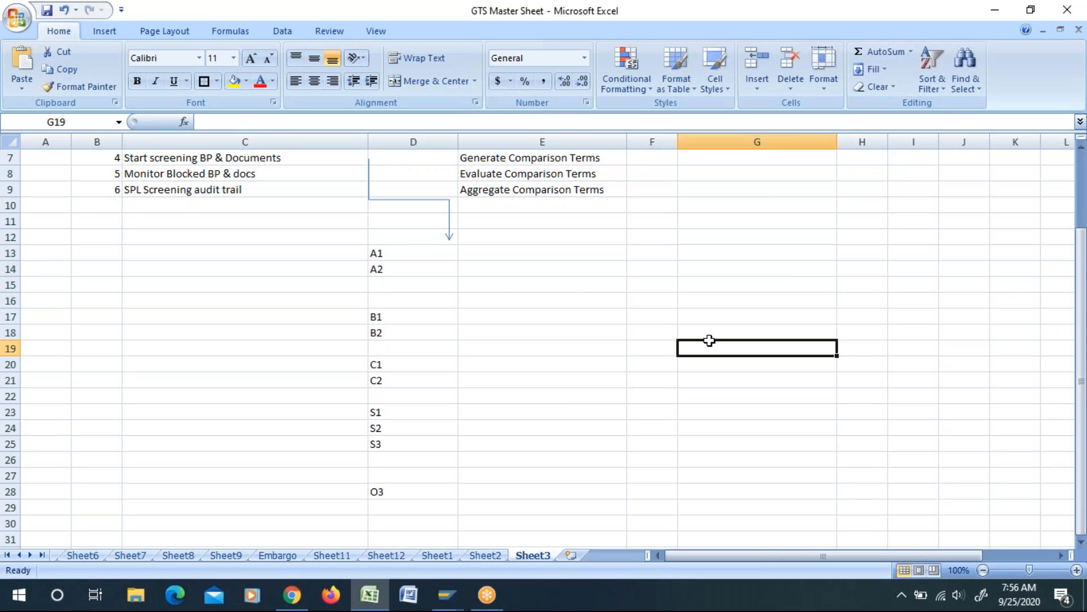
pyautogui.click(385, 320)
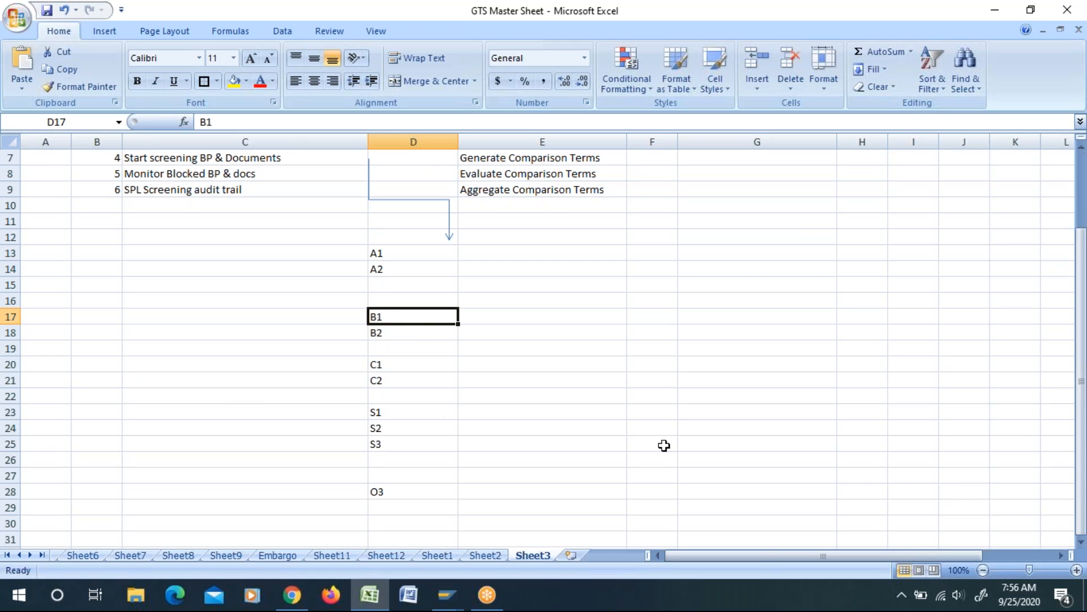
# Step: Switch to SAP GTS, open the Logistics area of Sanctioned Party List Screening and review the asynchronous checks for business partner and document addresses
pyautogui.hotkey('alt', 'Tab')
pyautogui.hotkey('alt', 'Tab')
pyautogui.hotkey('alt', 'Tab')
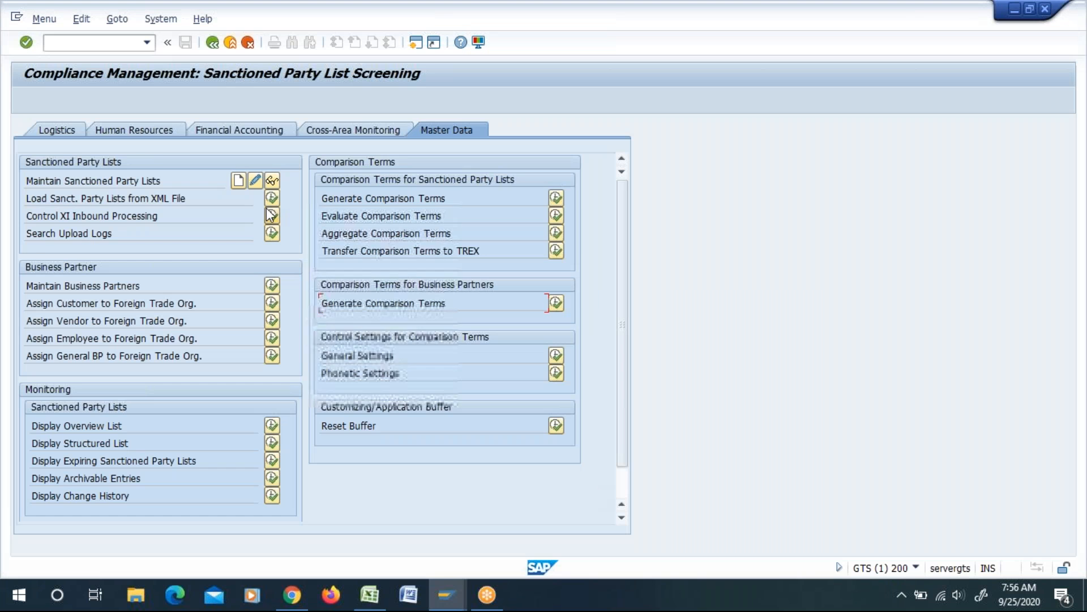
pyautogui.click(63, 129)
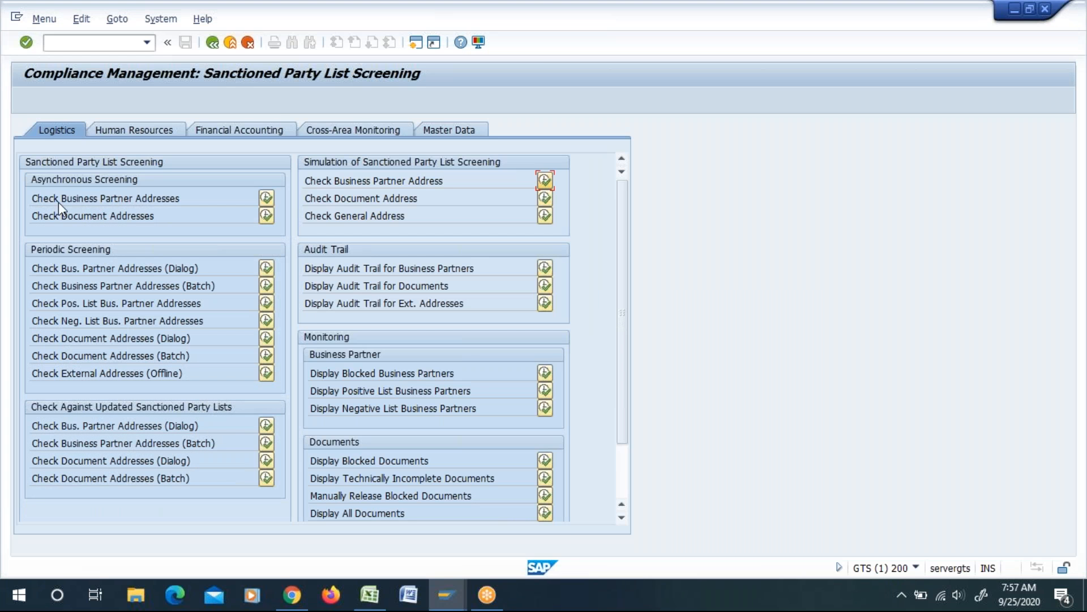
pyautogui.moveTo(41, 200); pyautogui.dragTo(208, 196)
pyautogui.click(204, 195)
pyautogui.moveTo(196, 195); pyautogui.dragTo(25, 199)
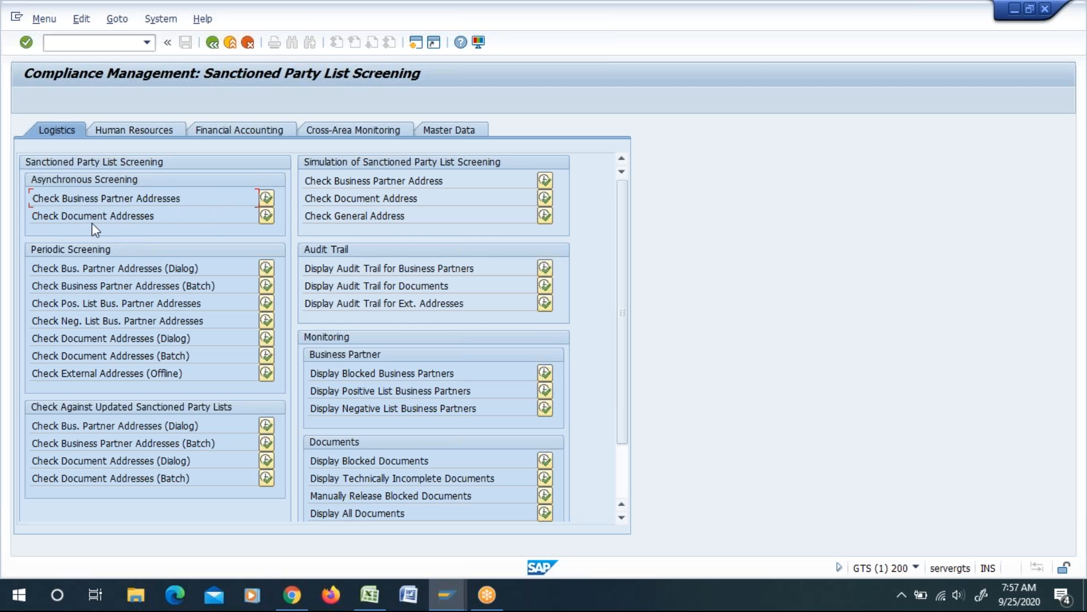
pyautogui.moveTo(187, 221); pyautogui.dragTo(12, 217)
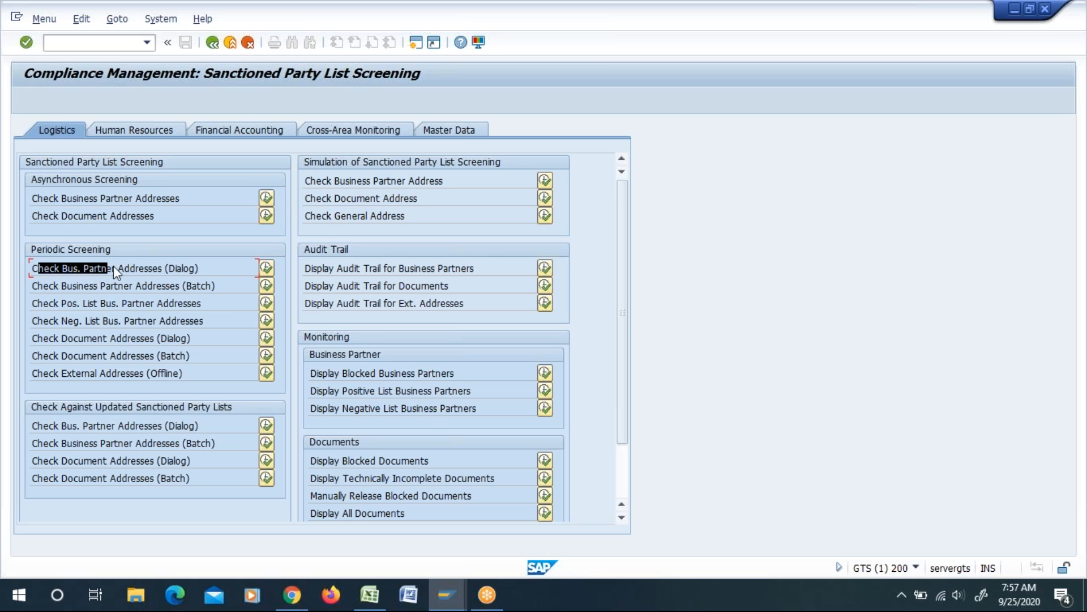
# Step: Examine the Periodic Screening options, comparing the dialog and batch checks for business partner addresses
pyautogui.click(206, 271)
pyautogui.moveTo(32, 287); pyautogui.dragTo(179, 290)
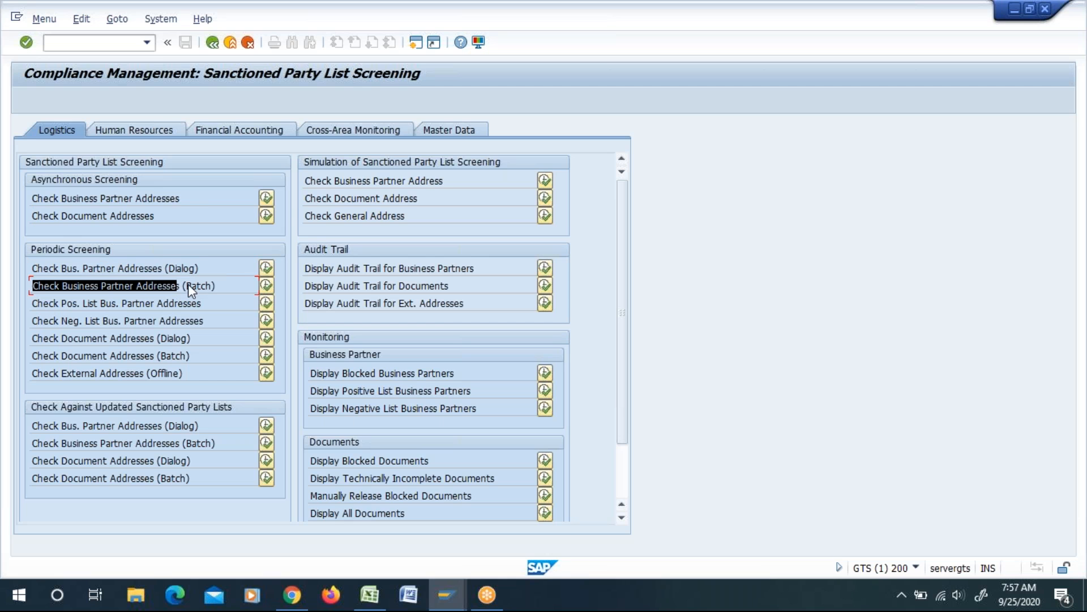
pyautogui.doubleClick(219, 287)
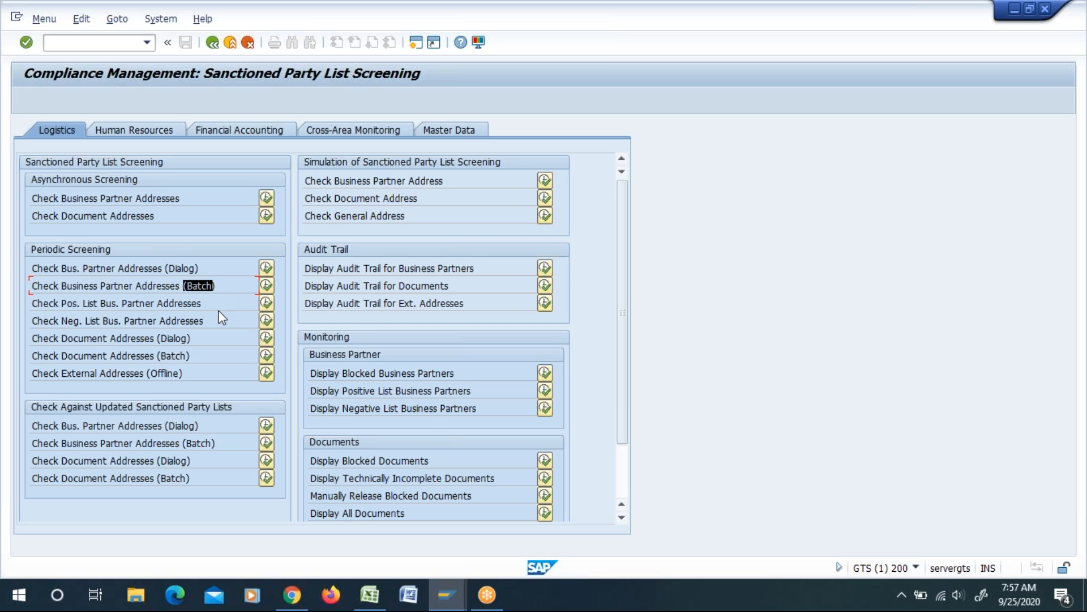
pyautogui.moveTo(179, 304); pyautogui.dragTo(222, 312)
pyautogui.doubleClick(227, 288)
pyautogui.moveTo(198, 285); pyautogui.dragTo(180, 271)
pyautogui.moveTo(185, 273); pyautogui.dragTo(163, 271)
pyautogui.moveTo(39, 271); pyautogui.dragTo(81, 274)
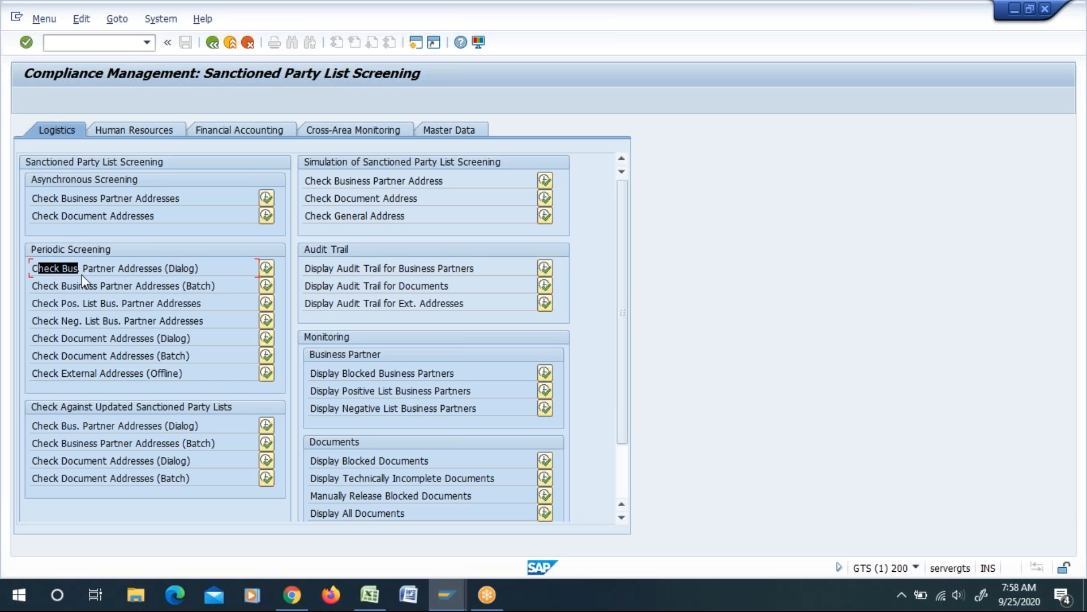
pyautogui.moveTo(173, 275); pyautogui.dragTo(222, 275)
pyautogui.click(222, 275)
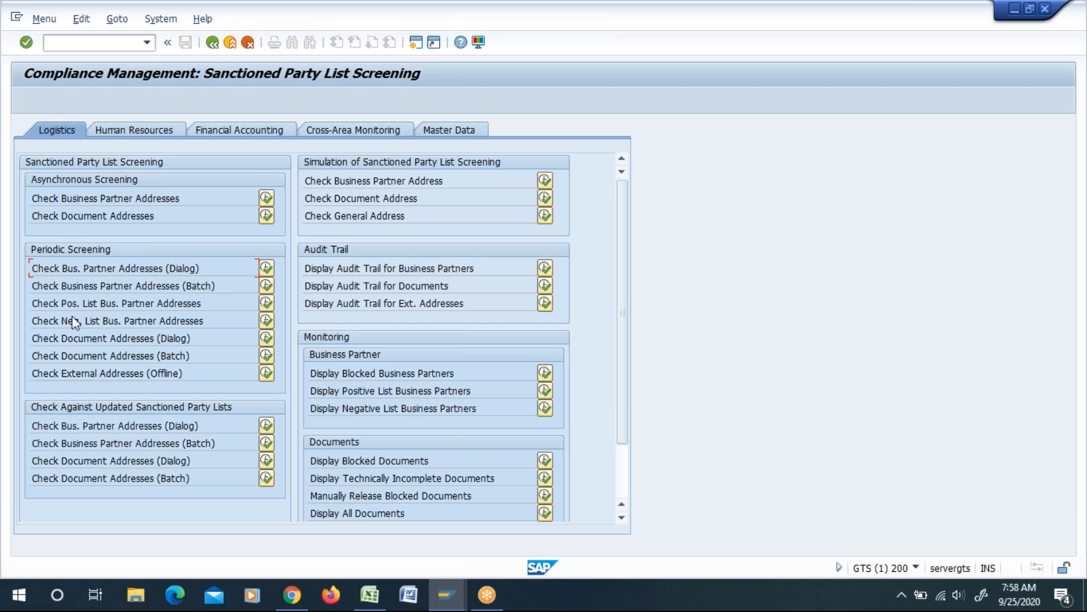
pyautogui.moveTo(220, 284); pyautogui.dragTo(167, 285)
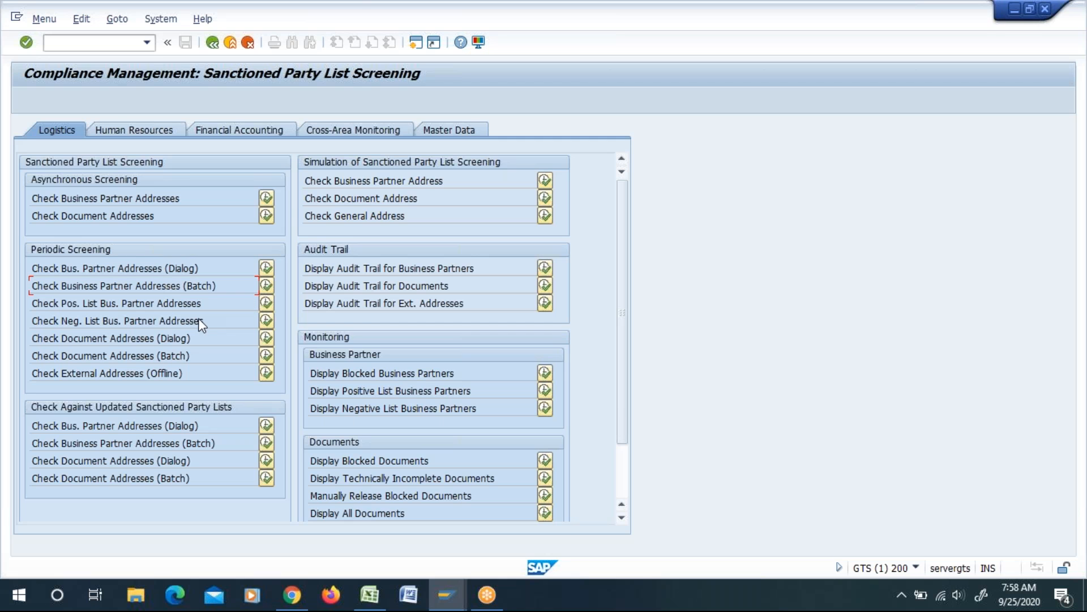
# Step: Switch back to the GTS Master Sheet in Excel and select cell E17 beside the B1 entry
pyautogui.hotkey('alt', 'Tab')
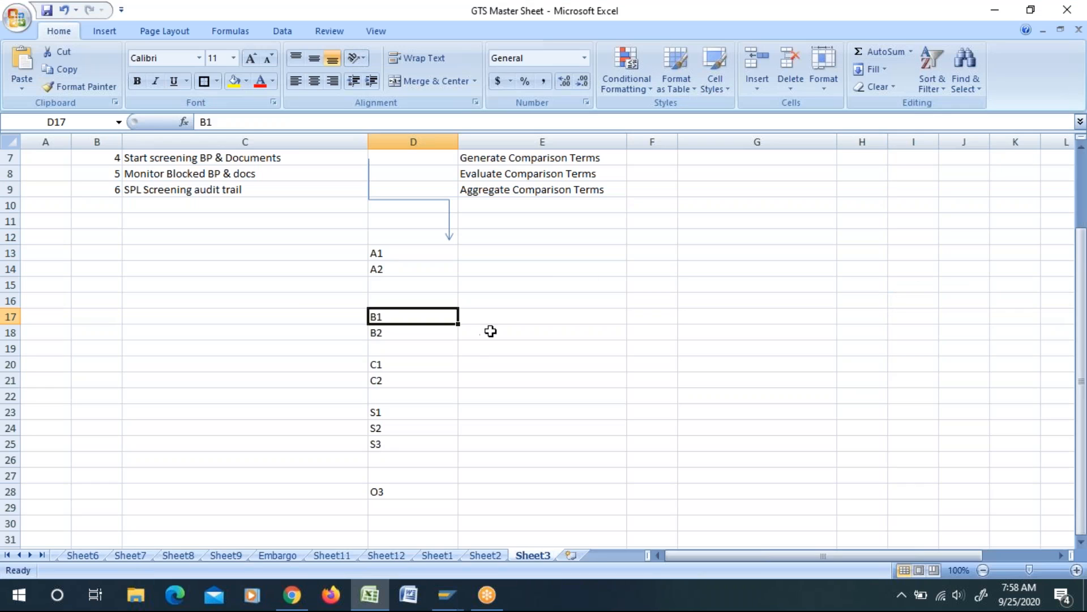
pyautogui.press('Right')
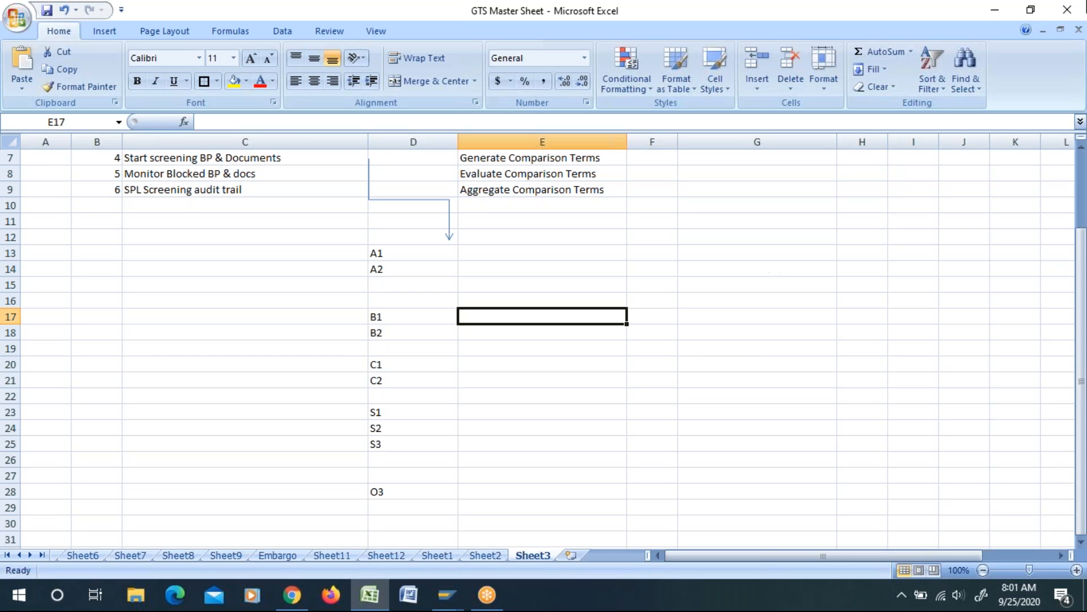
pyautogui.click(1070, 504)
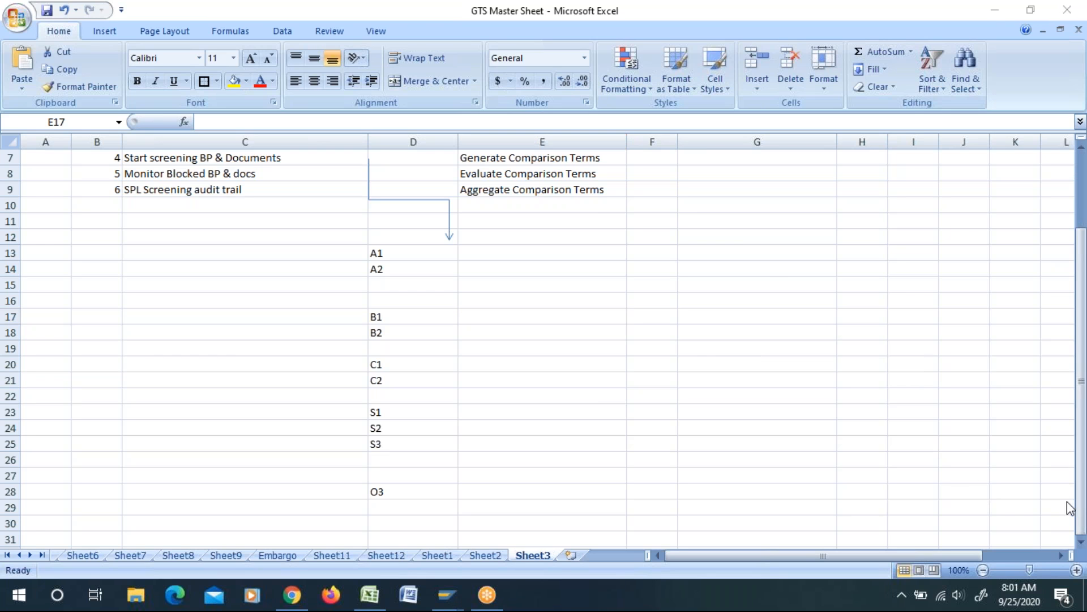
pyautogui.click(699, 342)
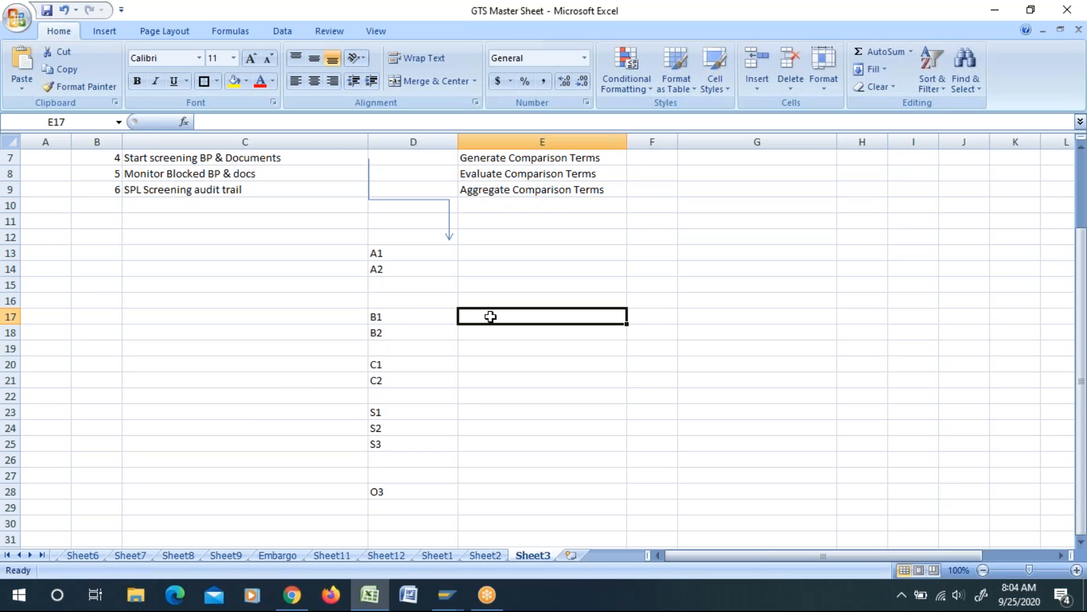
# Step: Switch to SAP GTS and look through the Periodic Screening and Check Against Updated Sanctioned Party Lists options
pyautogui.hotkey('alt', 'Tab')
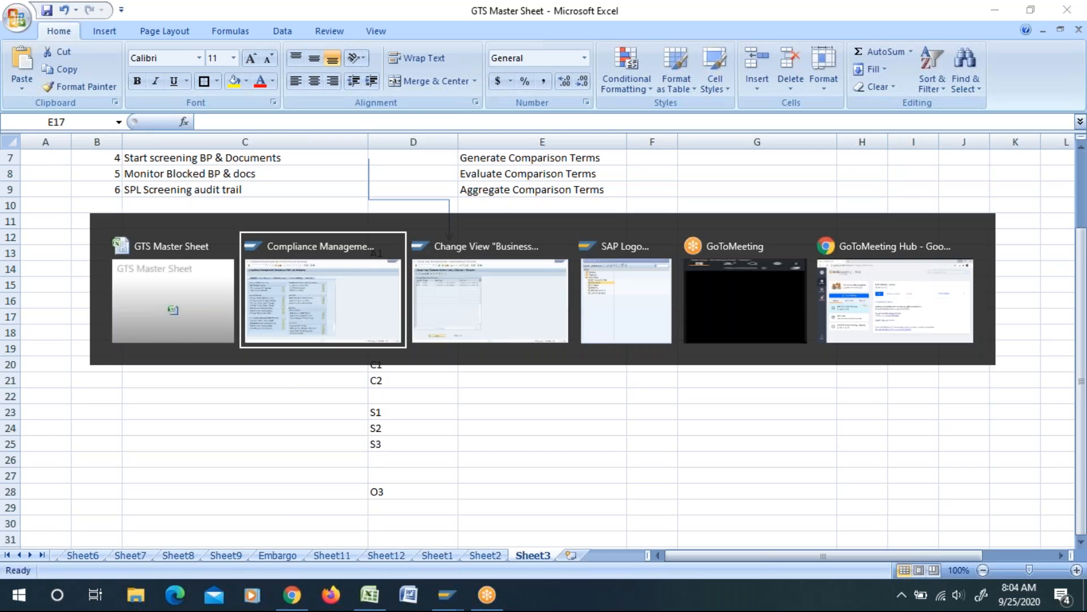
pyautogui.moveTo(211, 266); pyautogui.dragTo(219, 291)
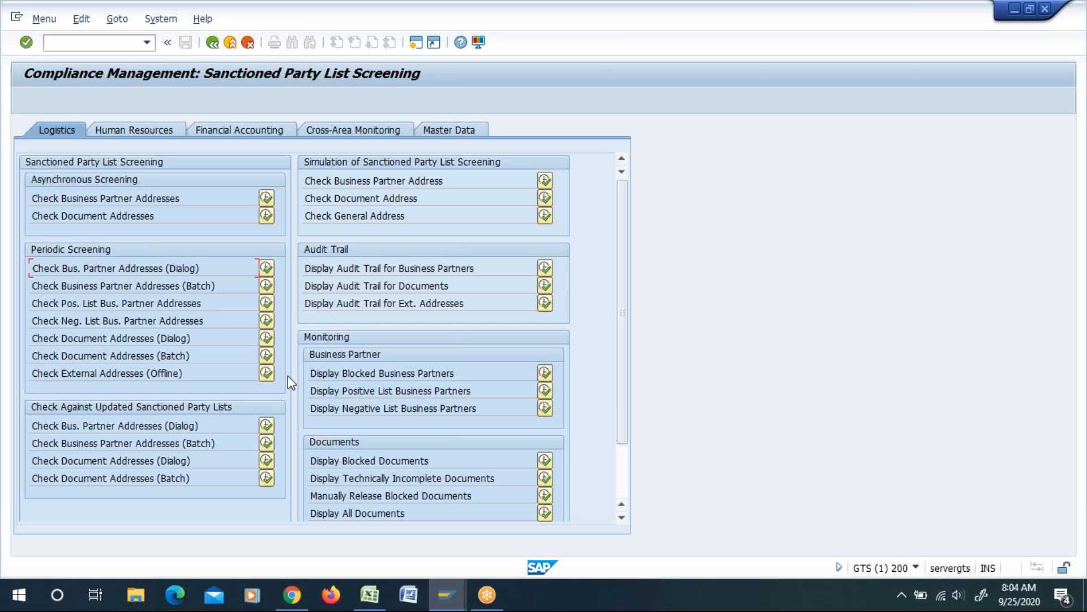
pyautogui.scroll(-5, 211, 284)
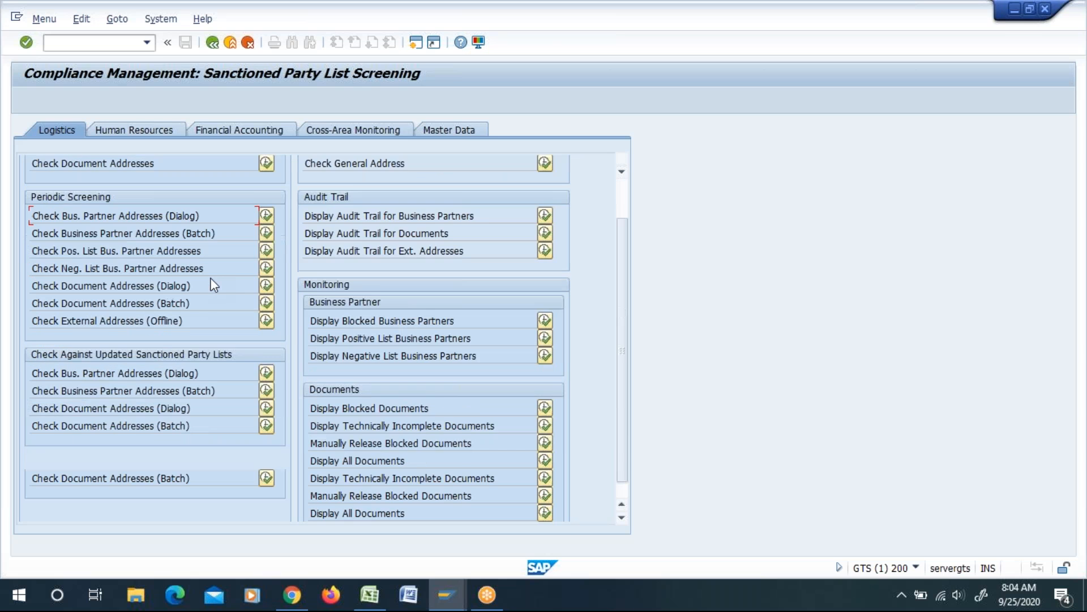
# Step: Return to the GTS Master Sheet in Excel and go over the C1 and C2 rows of the code list, finishing in cell E21
pyautogui.hotkey('alt', 'Tab')
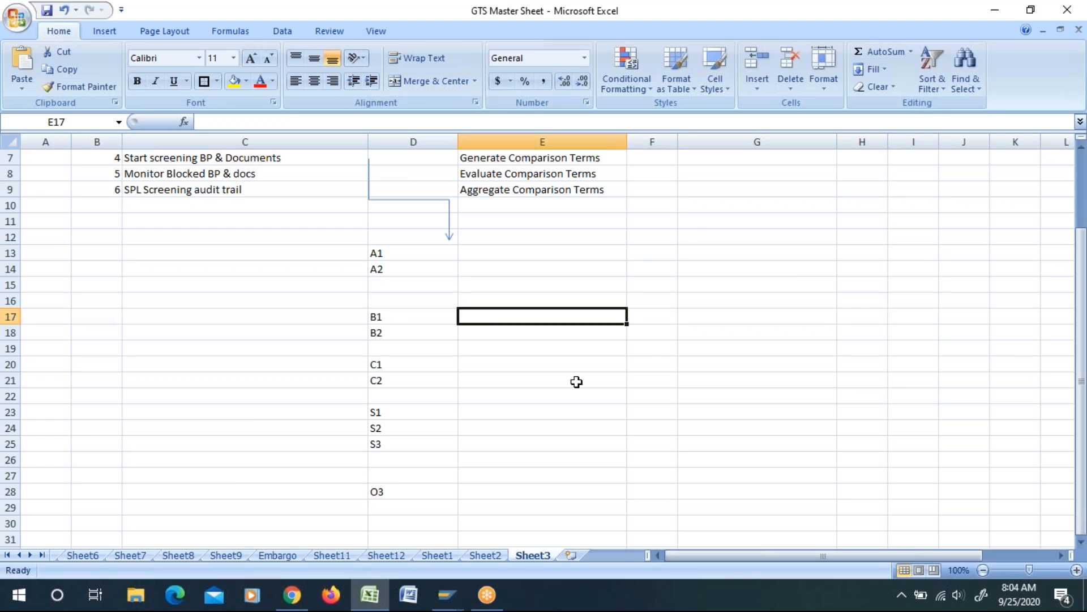
pyautogui.click(734, 205)
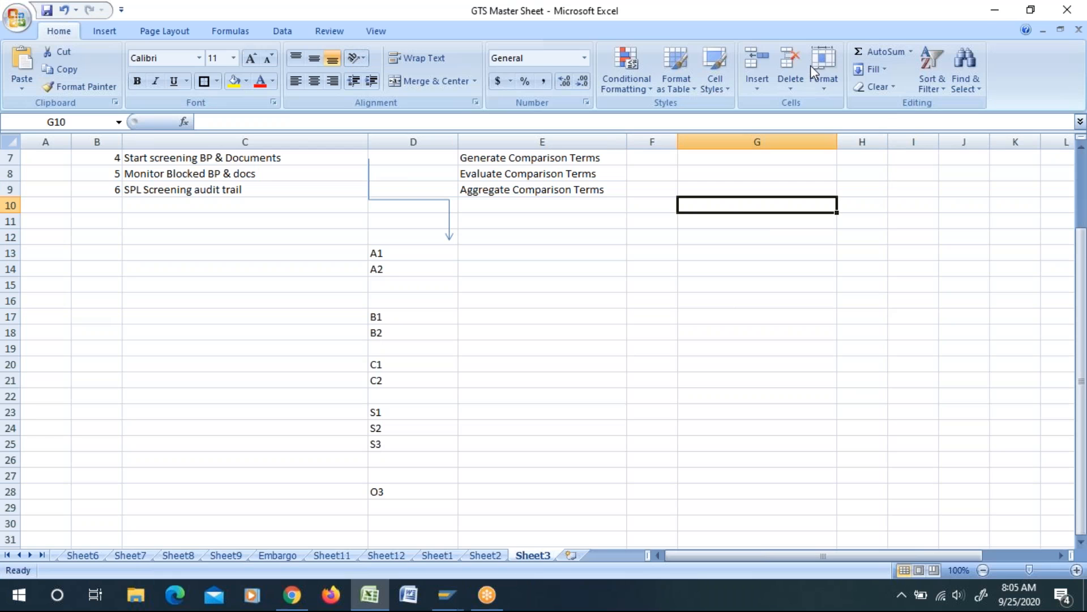
pyautogui.hotkey('alt', 'Tab')
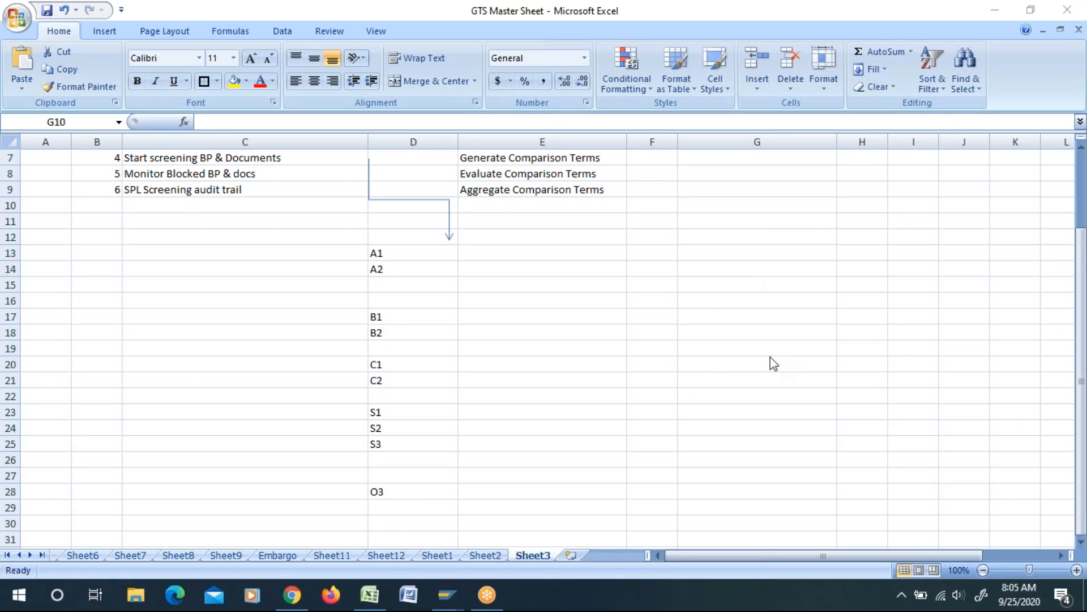
pyautogui.click(381, 363)
pyautogui.click(482, 362)
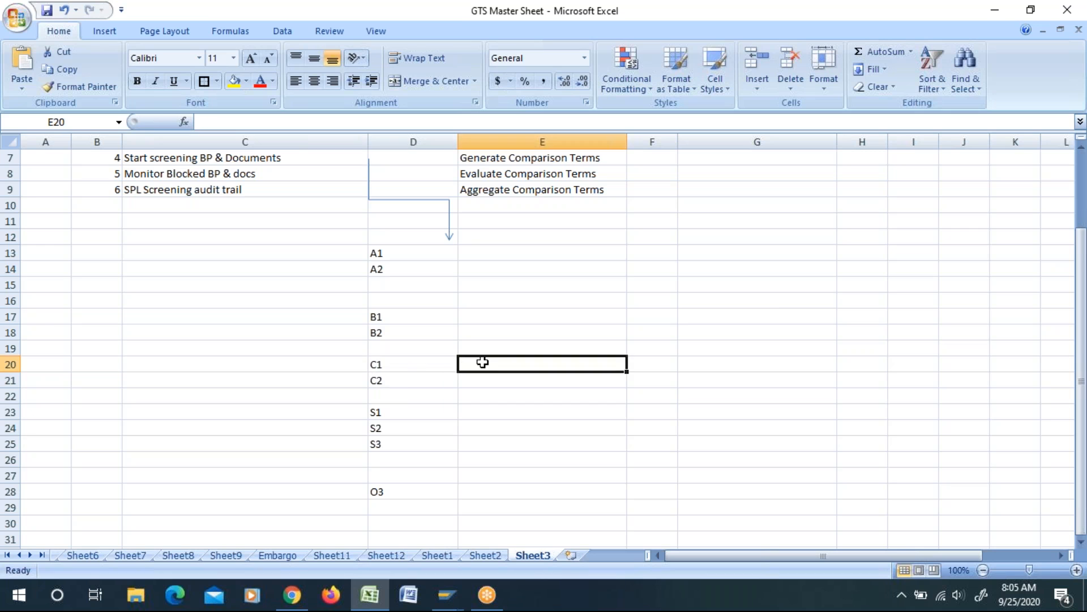
pyautogui.click(393, 374)
pyautogui.click(399, 363)
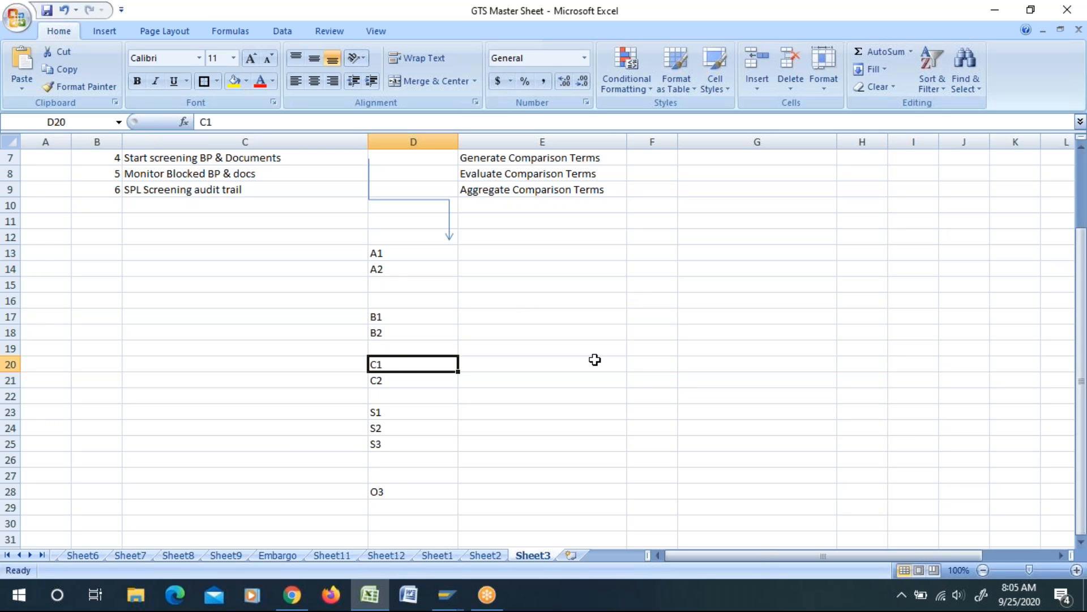
pyautogui.click(745, 375)
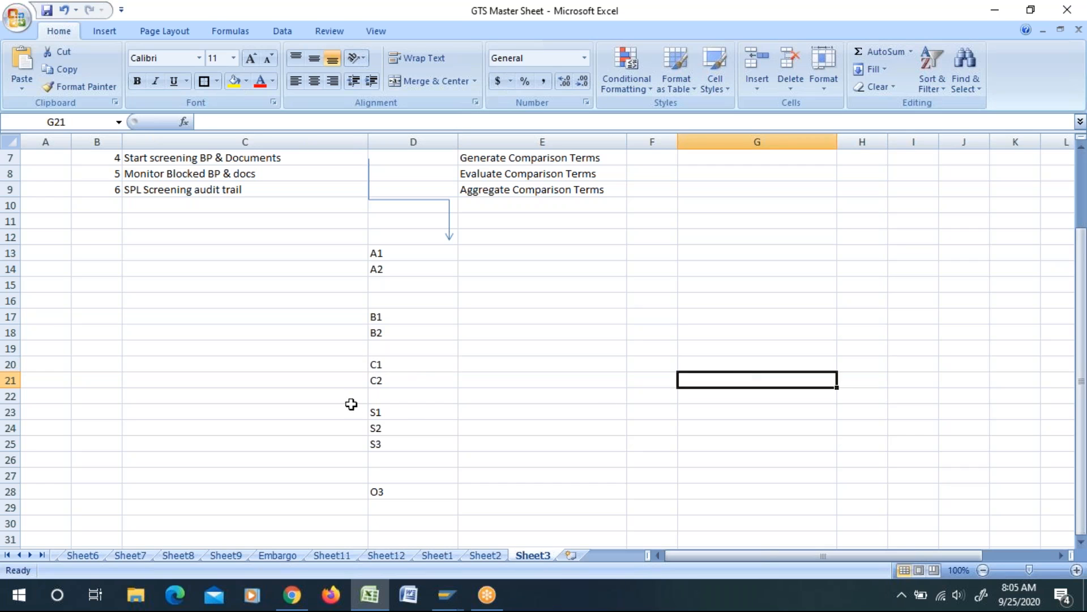
pyautogui.click(412, 368)
pyautogui.click(403, 380)
pyautogui.click(468, 365)
pyautogui.click(481, 384)
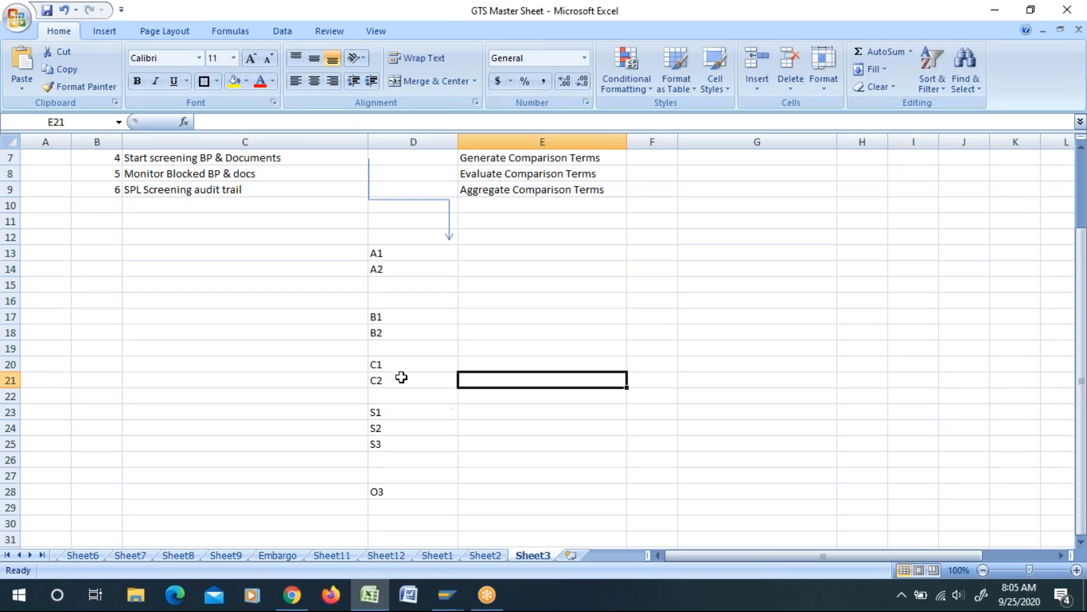
# Step: Switch to SAP GTS and go through the Periodic Screening checks for batch, positive list, negative list and document addresses
pyautogui.hotkey('alt', 'Tab')
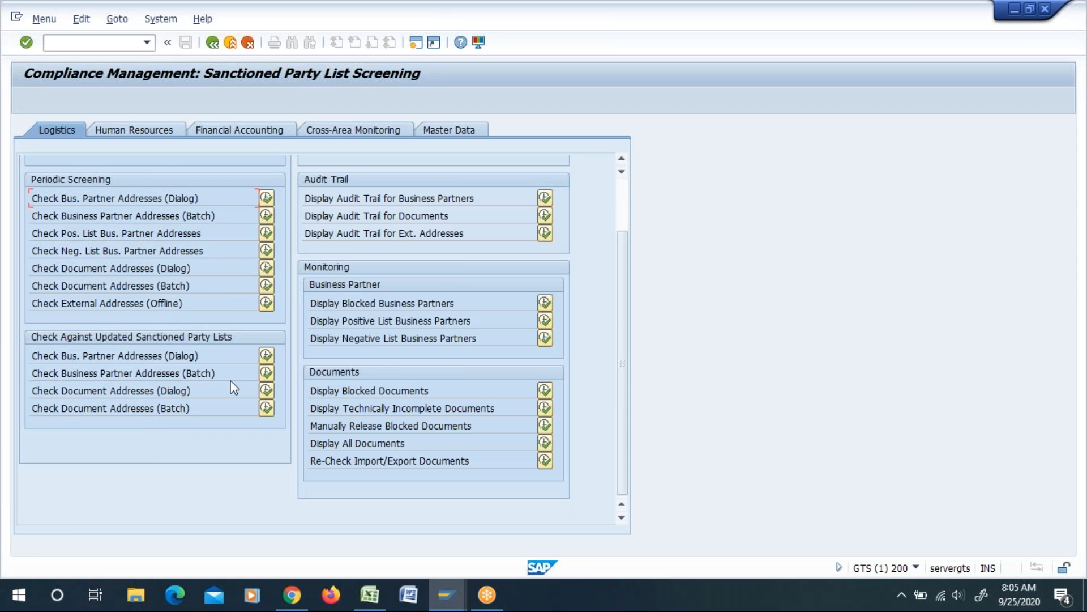
pyautogui.scroll(2, 234, 384)
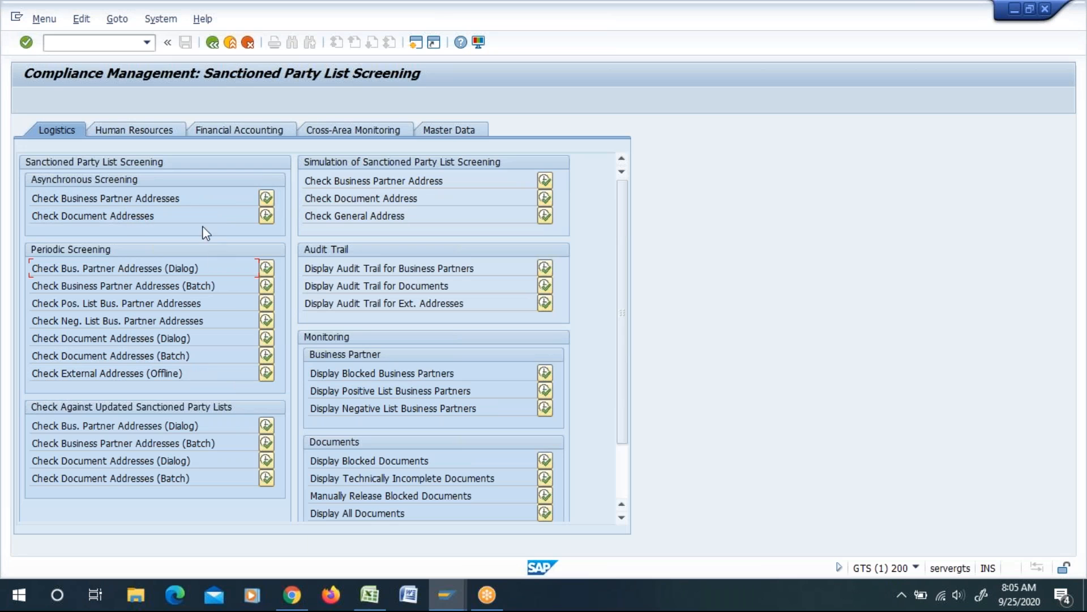
pyautogui.moveTo(38, 286); pyautogui.dragTo(203, 287)
pyautogui.moveTo(44, 304); pyautogui.dragTo(223, 306)
pyautogui.moveTo(51, 321); pyautogui.dragTo(209, 324)
pyautogui.moveTo(35, 338); pyautogui.dragTo(257, 340)
pyautogui.moveTo(36, 358); pyautogui.dragTo(202, 358)
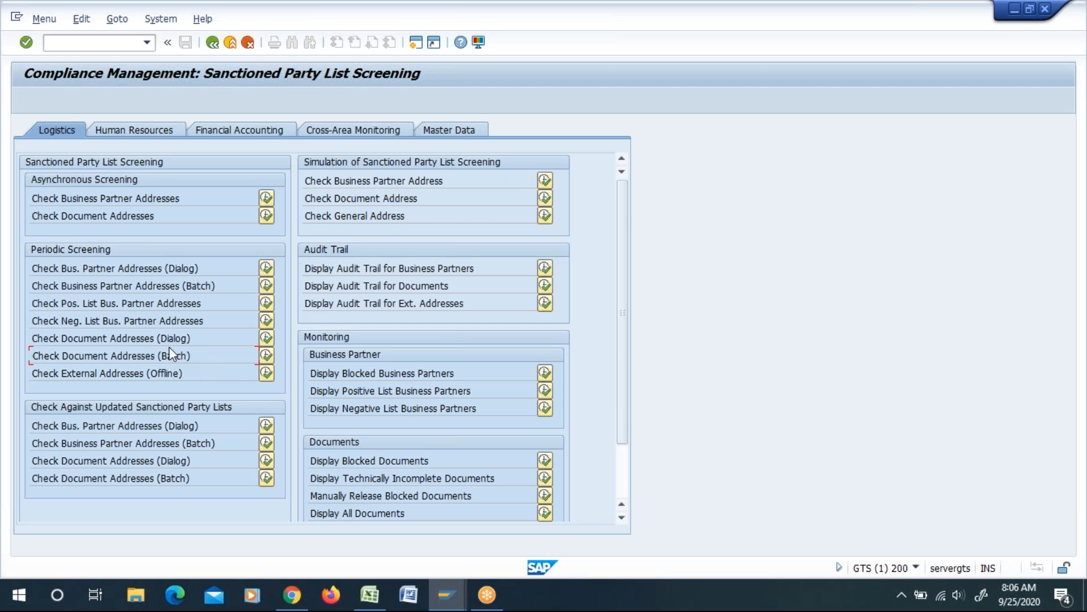
# Step: Review the business partner and document address checks under Check Against Updated Sanctioned Party Lists
pyautogui.scroll(-3, 169, 347)
pyautogui.moveTo(48, 362); pyautogui.dragTo(184, 360)
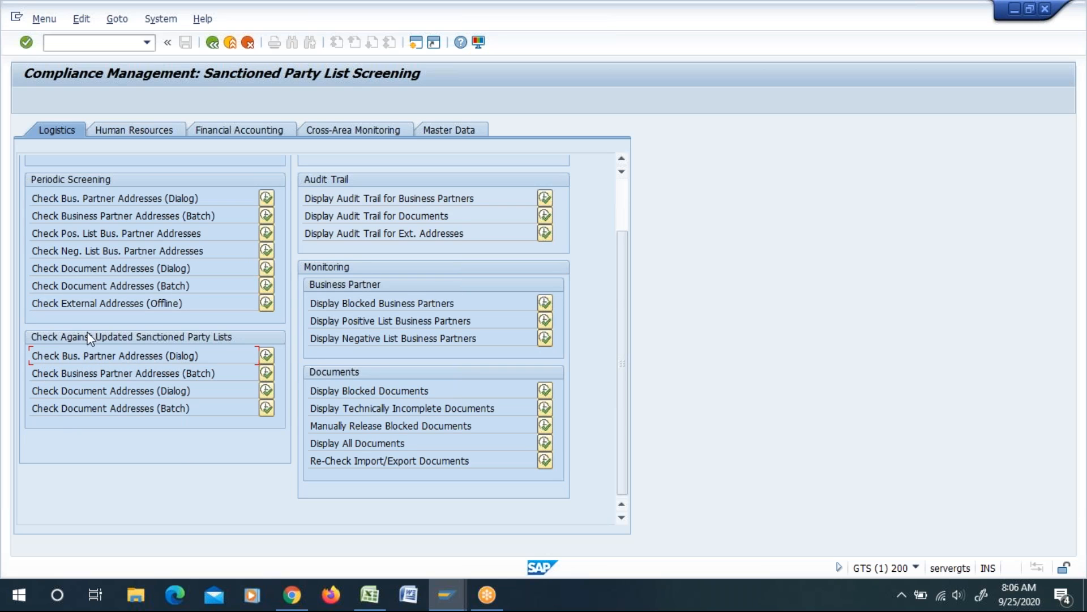
pyautogui.moveTo(166, 355); pyautogui.dragTo(197, 356)
pyautogui.moveTo(46, 393); pyautogui.dragTo(188, 400)
pyautogui.moveTo(41, 412); pyautogui.dragTo(186, 409)
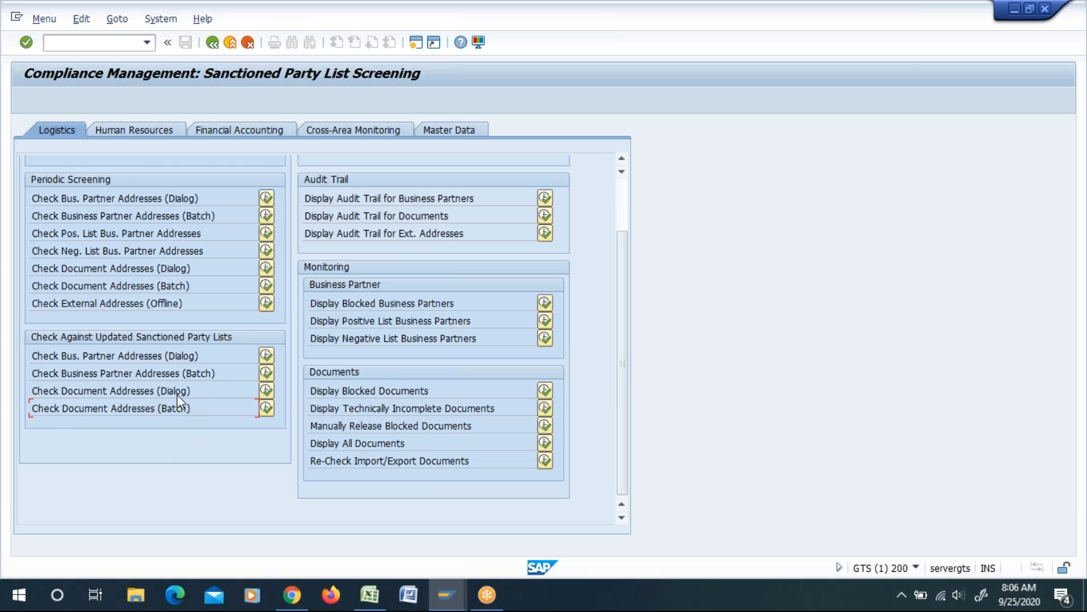
# Step: Examine the Check Business Partner Address option under Simulation of Sanctioned Party List Screening
pyautogui.scroll(3, 142, 374)
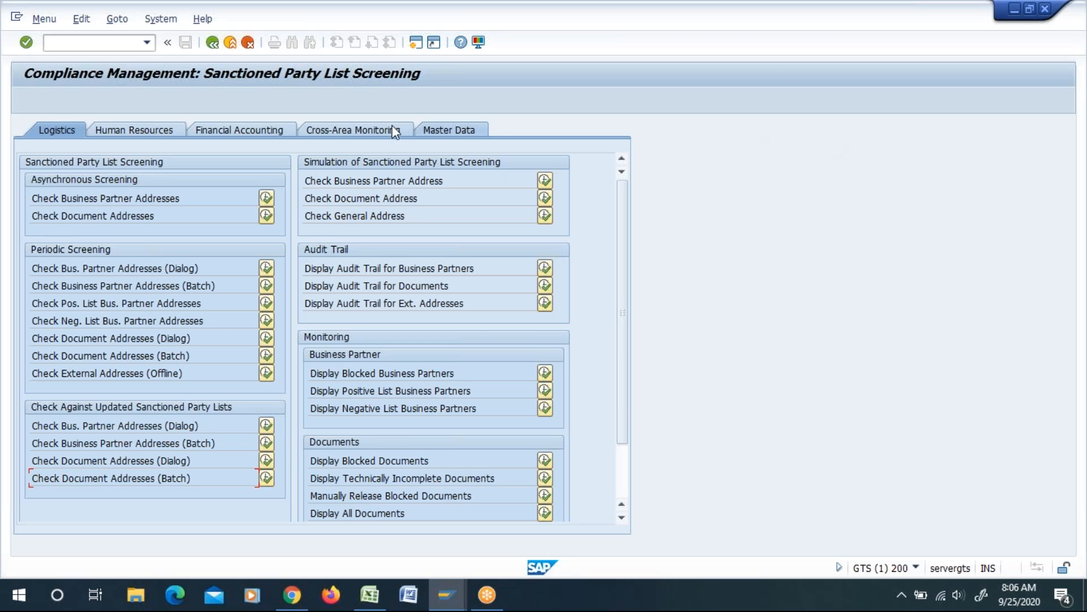
pyautogui.moveTo(308, 179); pyautogui.dragTo(482, 181)
pyautogui.click(482, 181)
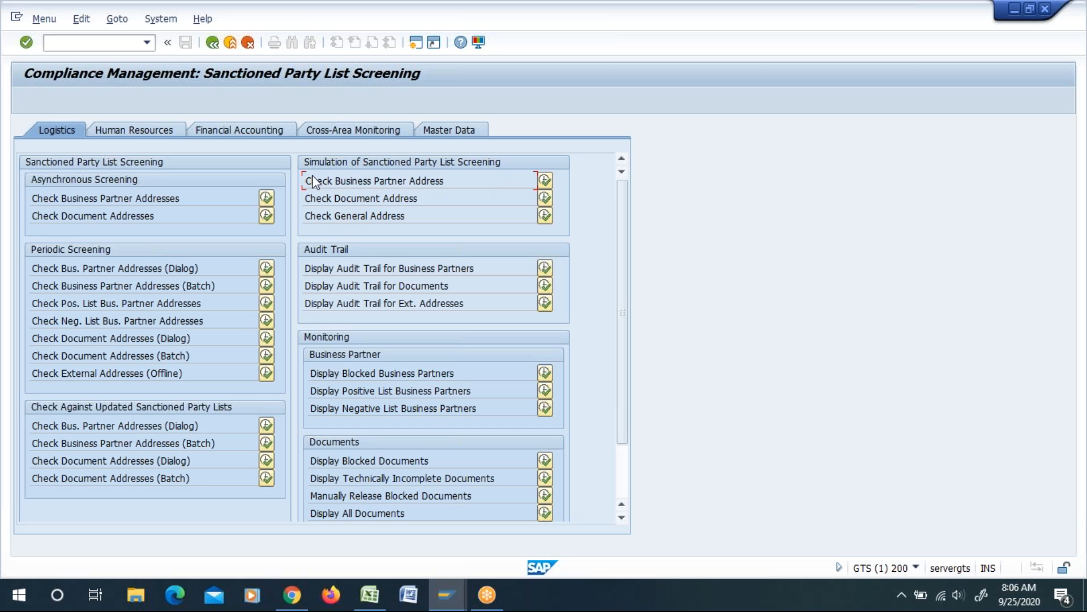
pyautogui.moveTo(308, 181); pyautogui.dragTo(418, 180)
pyautogui.click(432, 181)
pyautogui.moveTo(306, 182); pyautogui.dragTo(474, 190)
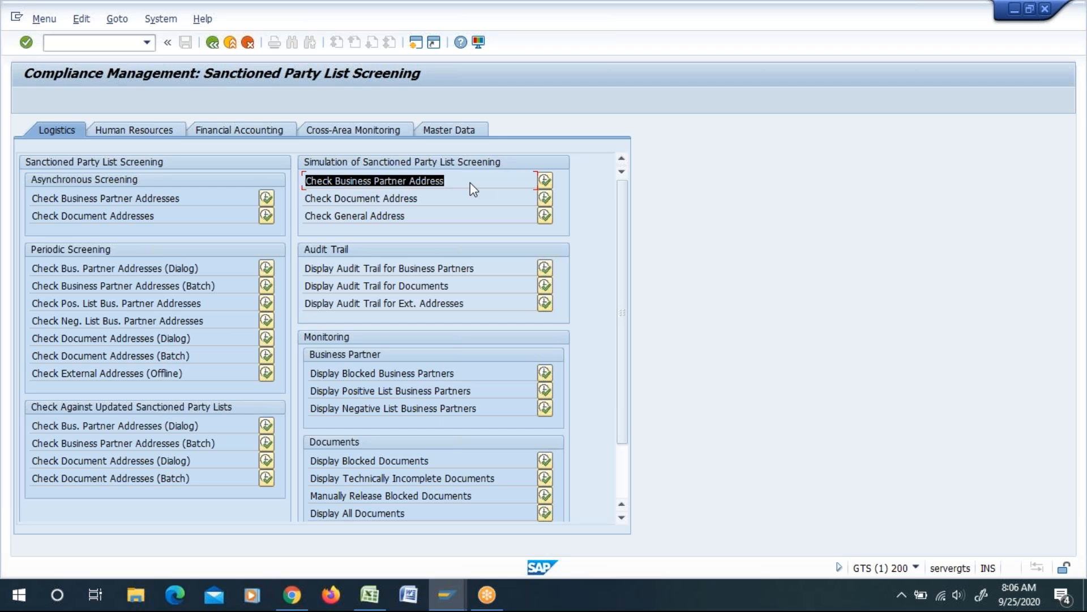
pyautogui.click(473, 190)
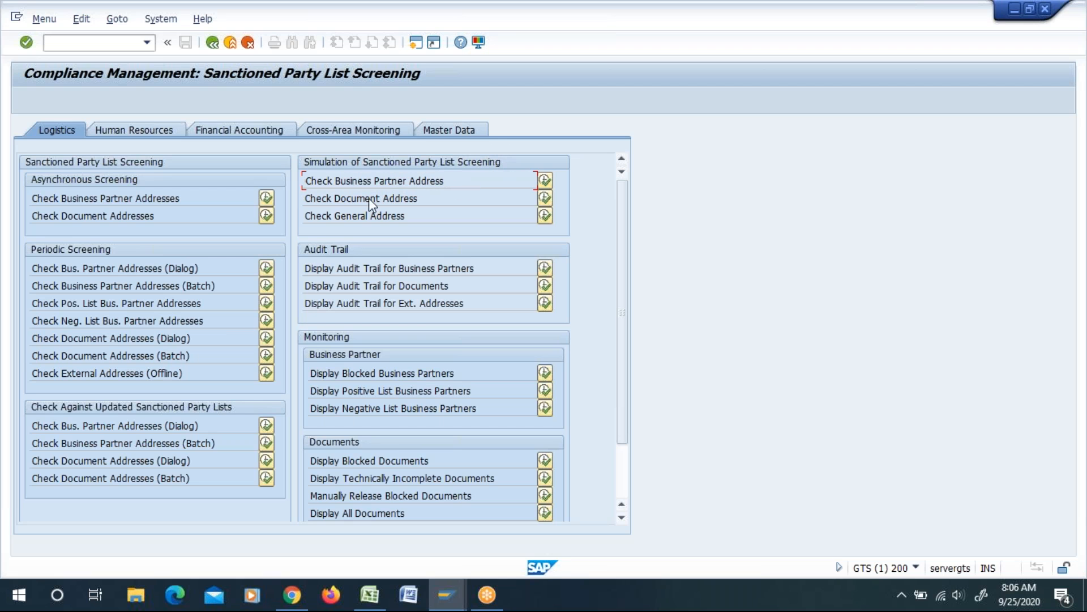
# Step: Examine the Check Document Address and Check General Address simulation options
pyautogui.moveTo(319, 199); pyautogui.dragTo(422, 202)
pyautogui.click(462, 248)
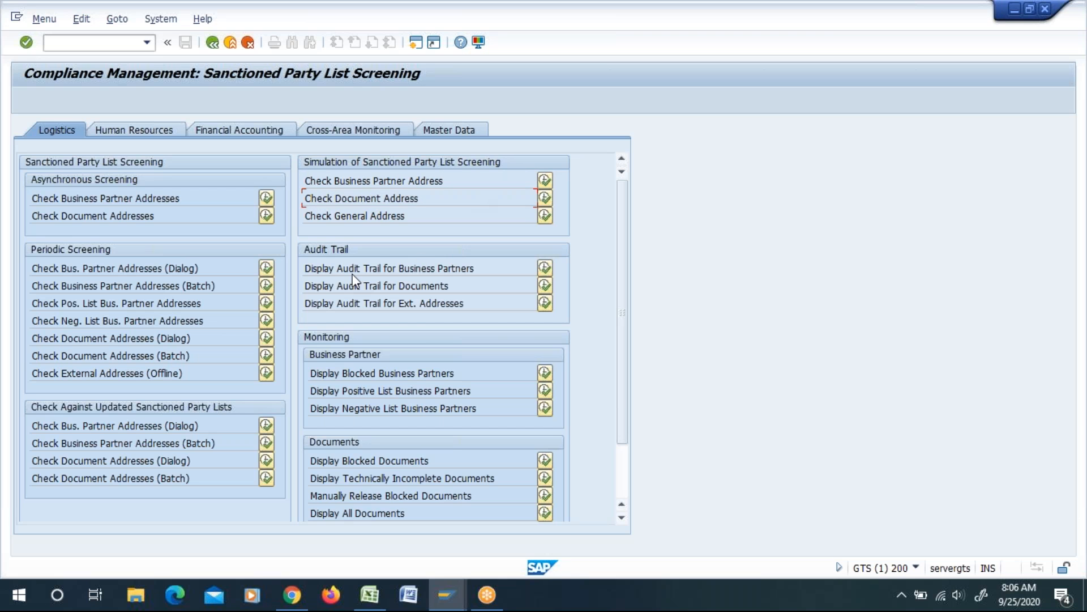
pyautogui.moveTo(314, 203); pyautogui.dragTo(433, 203)
pyautogui.click(433, 203)
pyautogui.moveTo(308, 219)
pyautogui.mouseDown()
pyautogui.moveTo(427, 205)
pyautogui.moveTo(409, 219)
pyautogui.moveTo(304, 218)
pyautogui.moveTo(312, 229)
pyautogui.mouseUp()
pyautogui.click(409, 221)
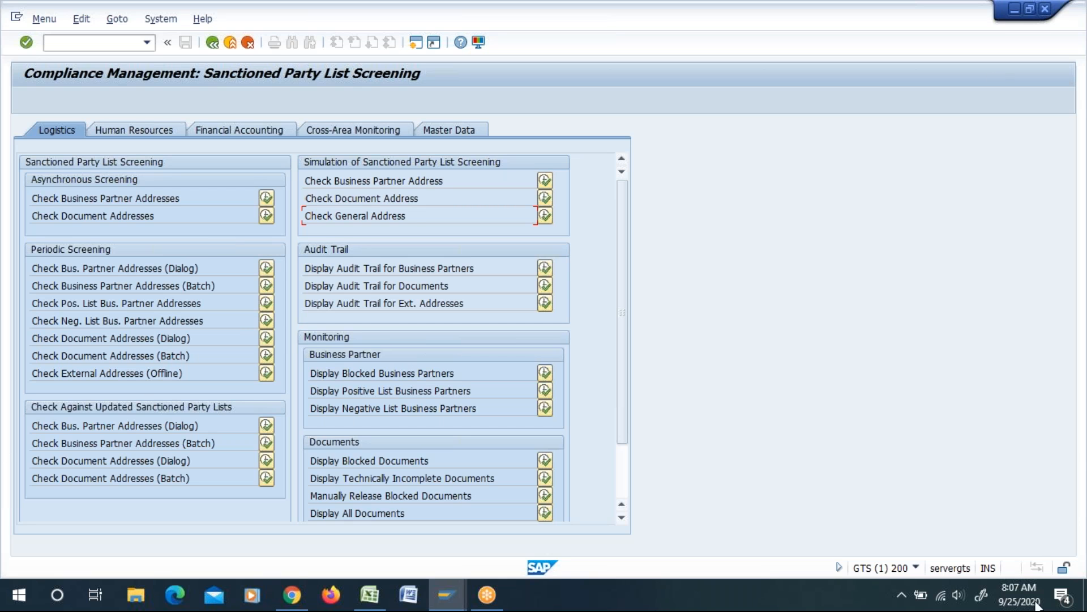
pyautogui.moveTo(312, 216); pyautogui.dragTo(371, 218)
pyautogui.click(397, 216)
pyautogui.click(300, 233)
# Step: Highlight the Check External Addresses (Offline) entry under Periodic Screening and review it
pyautogui.moveTo(191, 372); pyautogui.dragTo(30, 367)
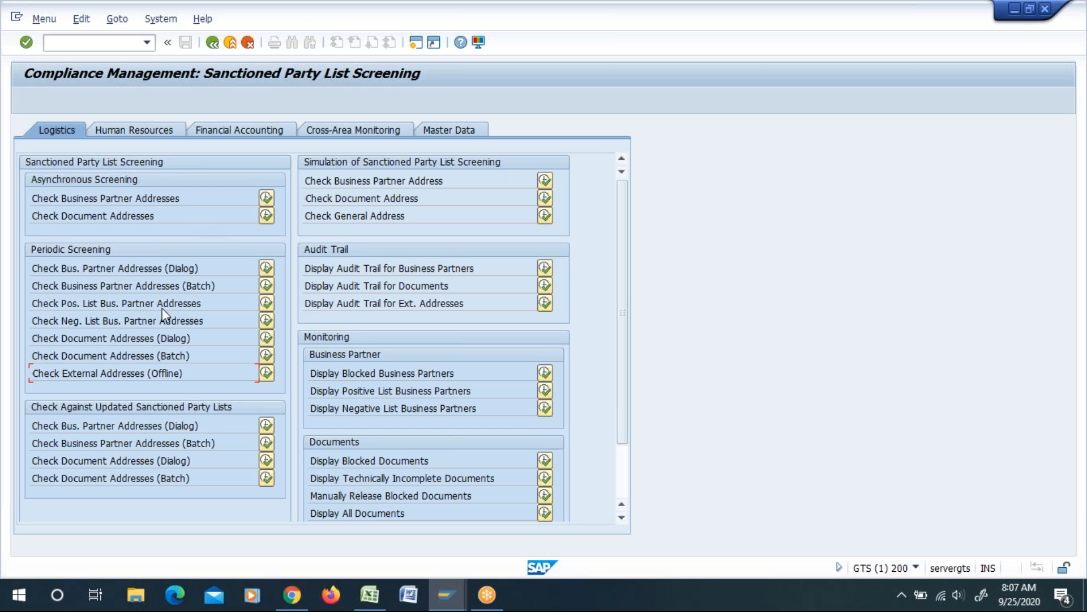
pyautogui.moveTo(33, 373); pyautogui.dragTo(130, 373)
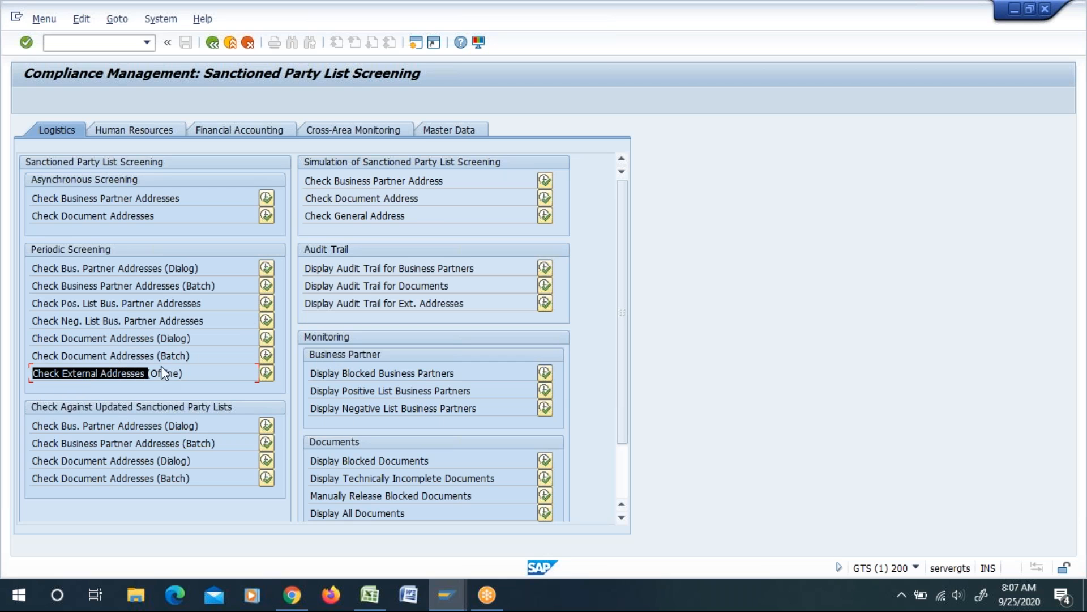
pyautogui.hotkey('ctrl', 'c')
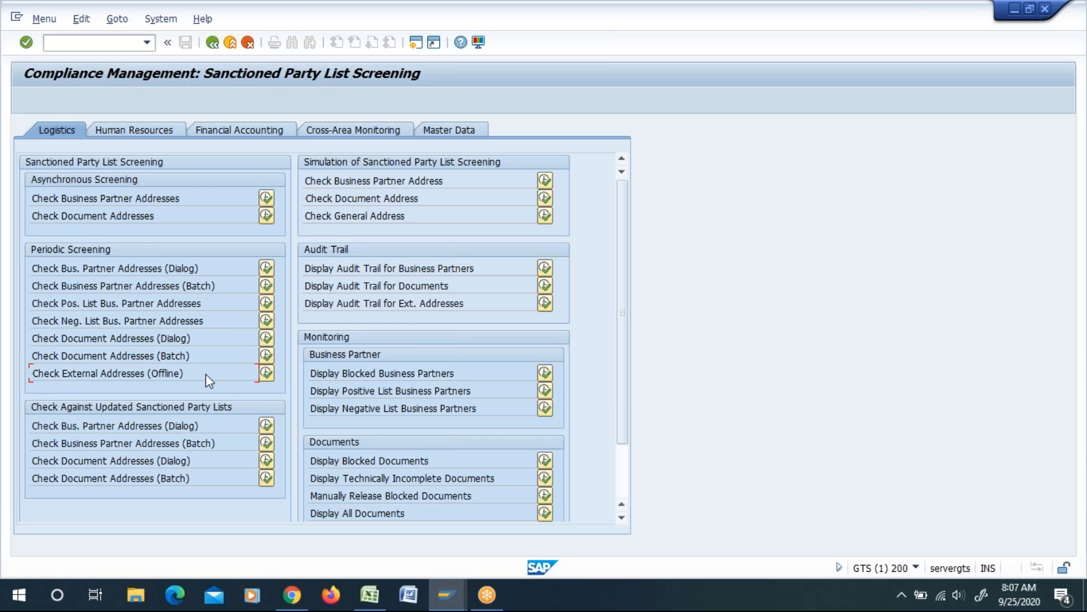
# Step: Switch back to the GTS Master Sheet in Excel and select the code list from A1 to O3 in cells D13:D28
pyautogui.hotkey('alt', 'Tab')
pyautogui.hotkey('alt', 'Tab')
pyautogui.hotkey('alt', 'shift', 'Tab')
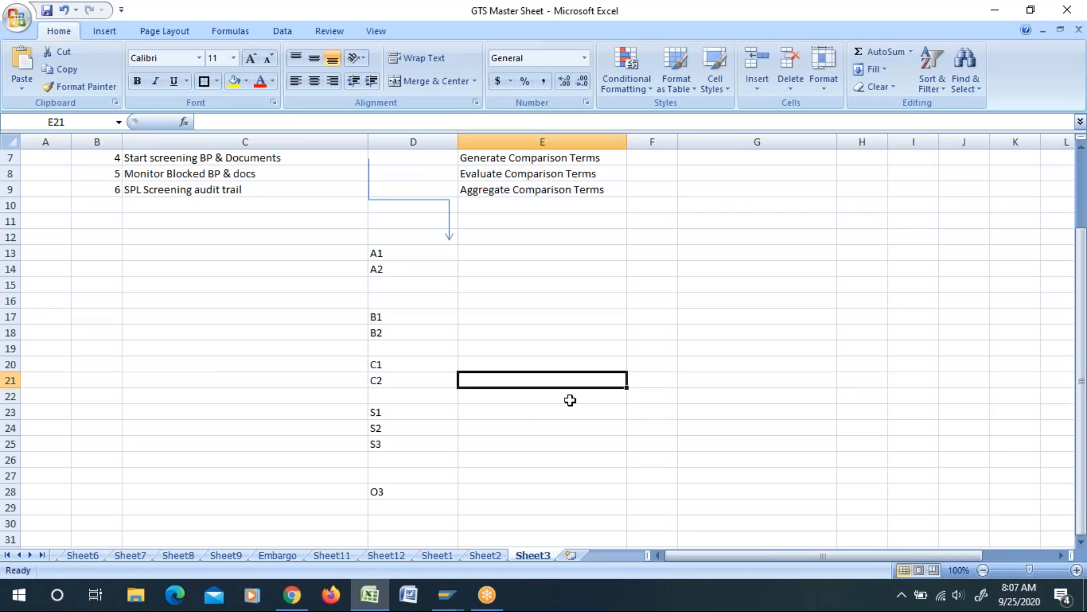
pyautogui.moveTo(396, 253); pyautogui.dragTo(393, 491)
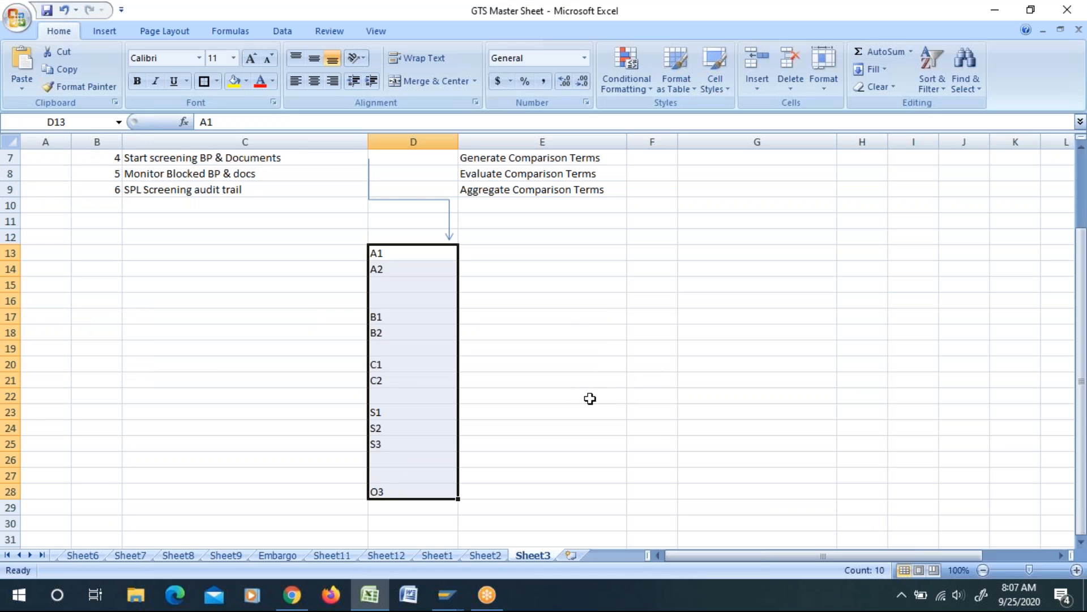